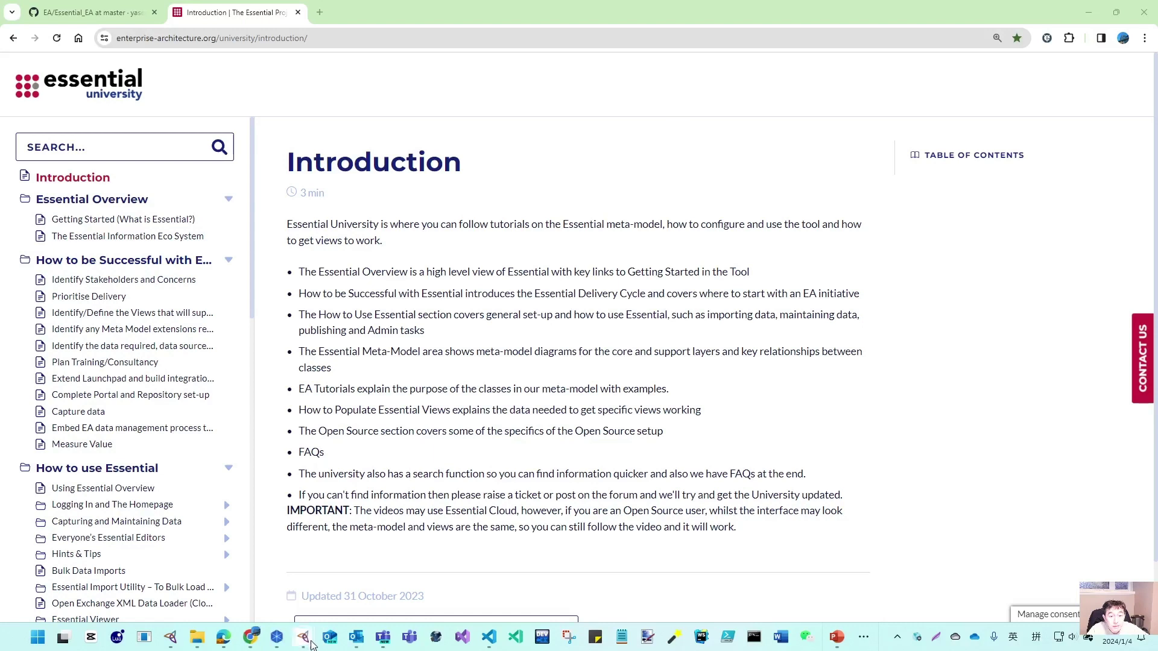
Switch to Protégé to view the EA_Practice project and return to the Essential University introduction page in Chrome.
left_click(360, 581)
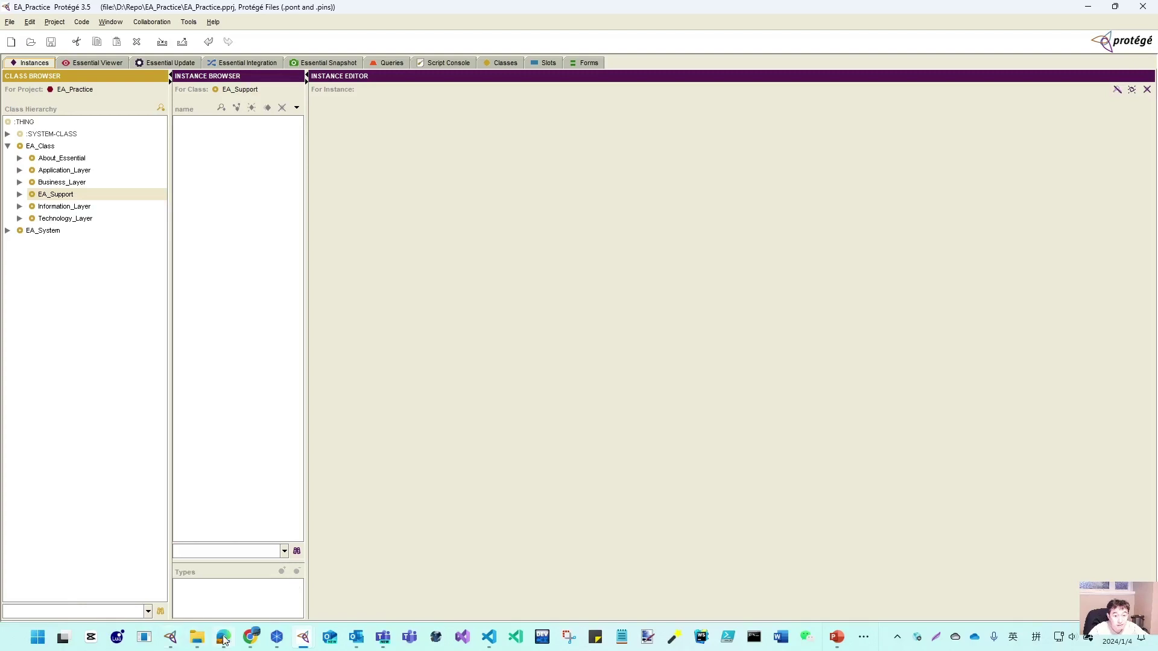
mouse_move(257, 644)
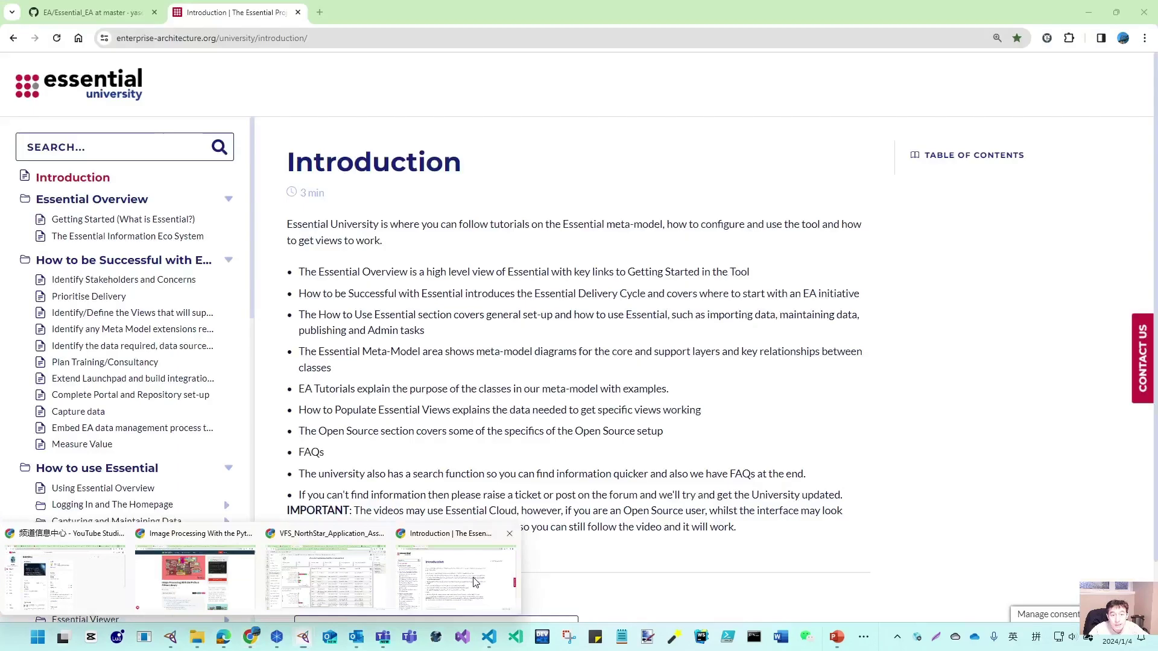
left_click(474, 582)
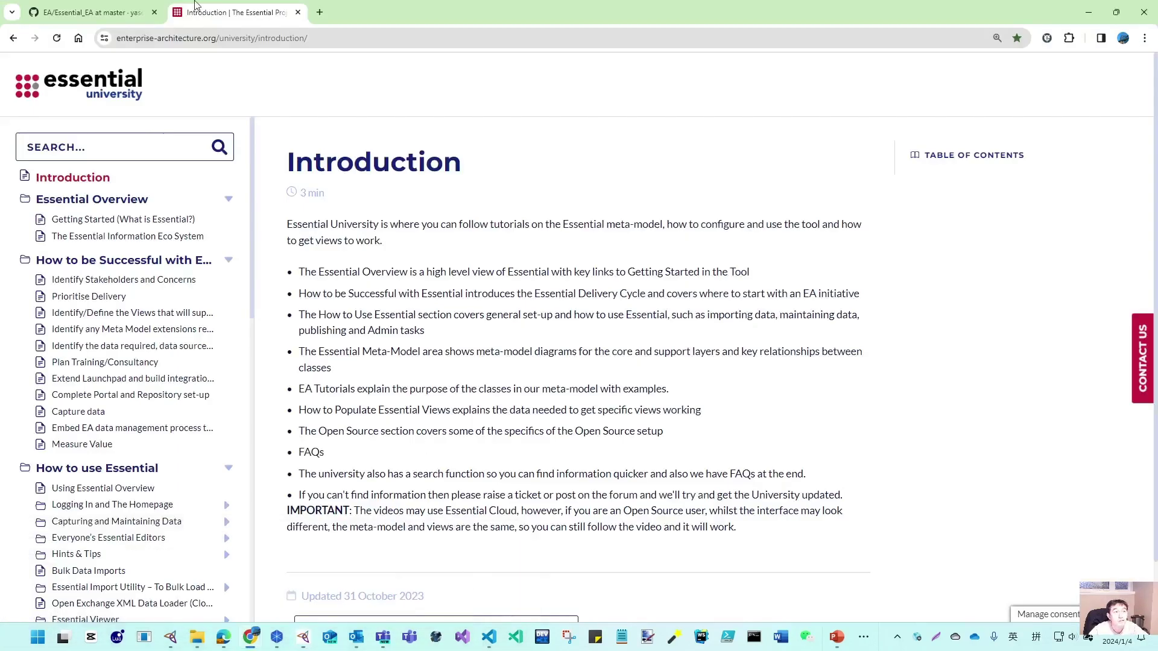
Switch to the GitHub Essential_EA folder and review its README, including the mind maps for lessons 001 and 002.
left_click(90, 13)
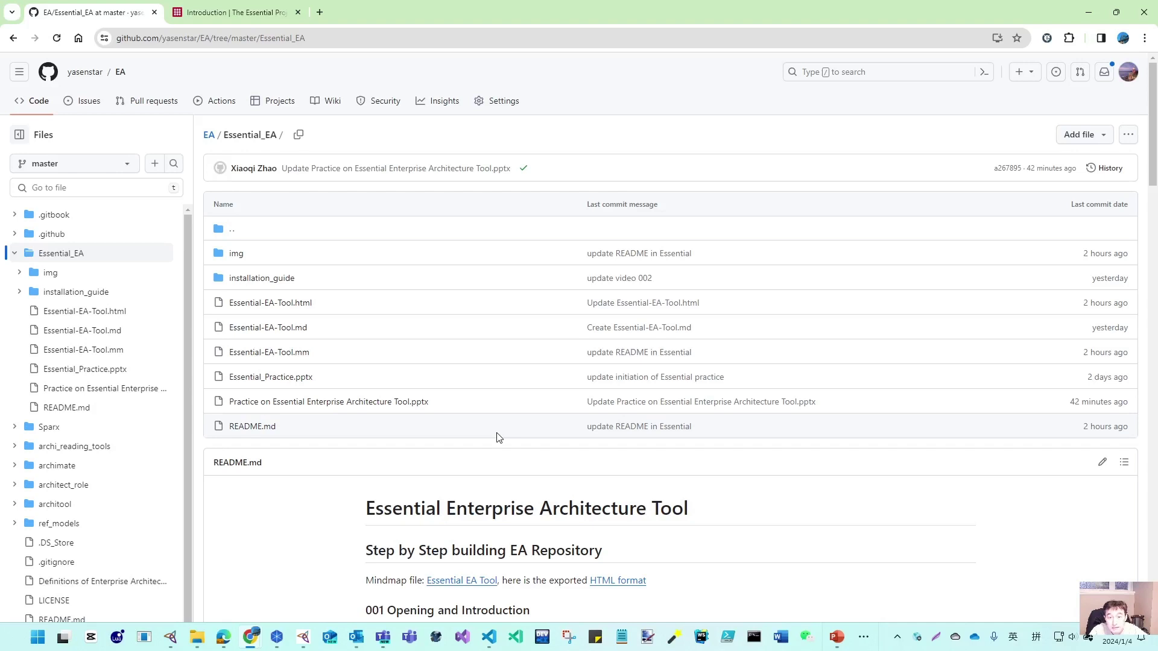
scroll(500, 437, "down", 3)
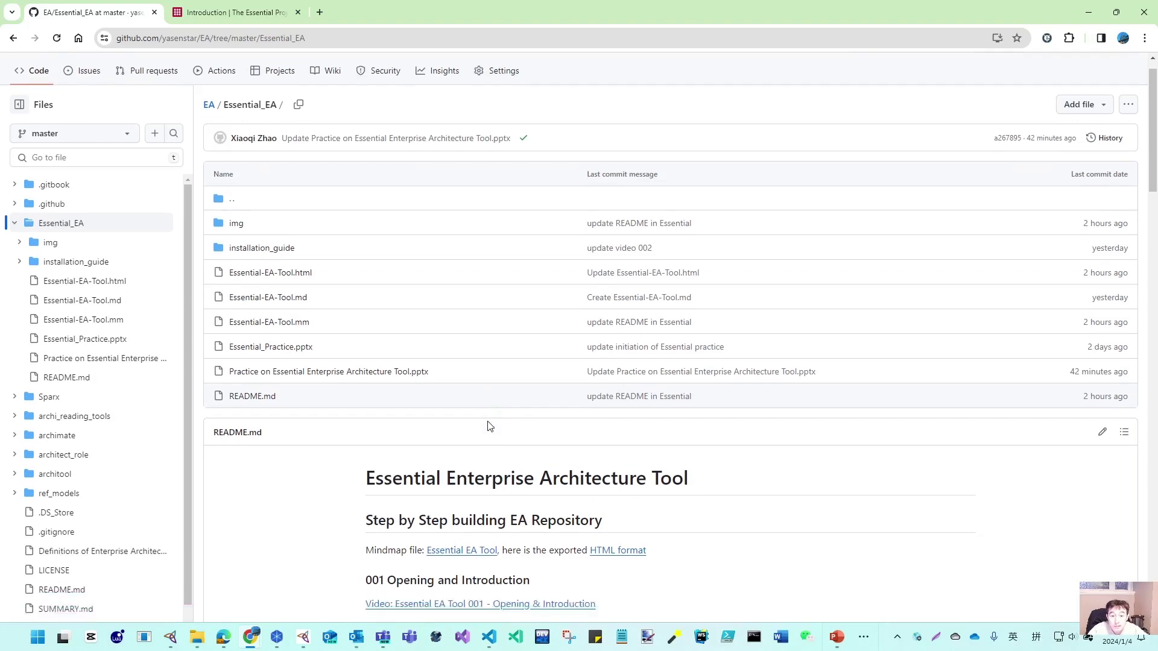
left_click(208, 38)
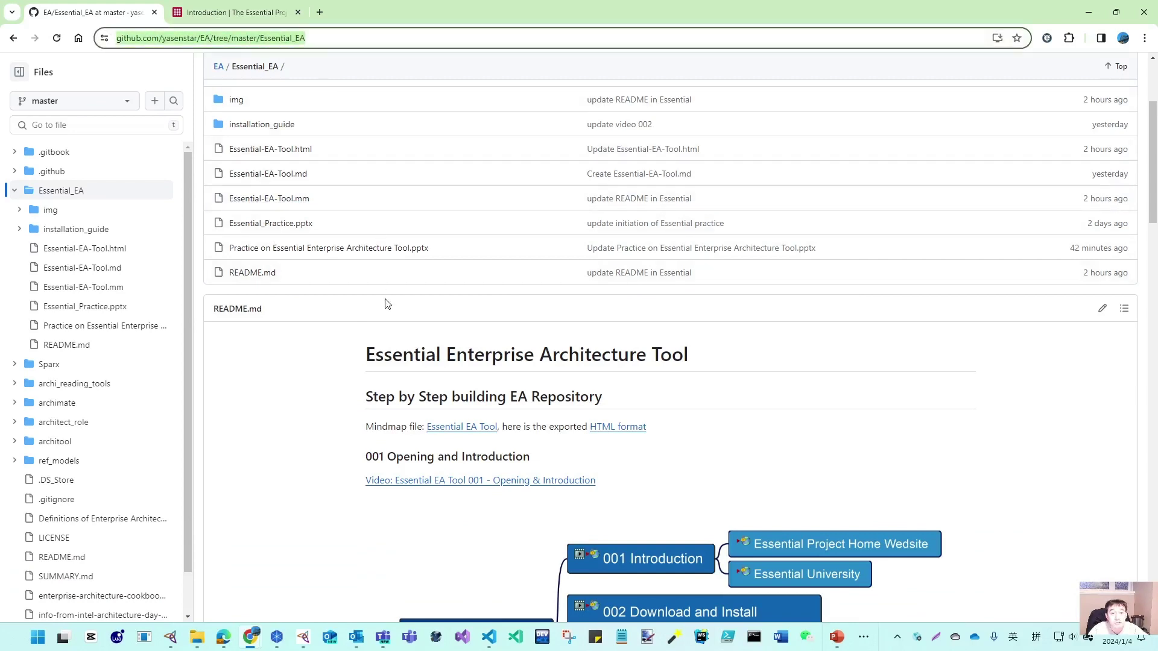
scroll(454, 363, "down", 2)
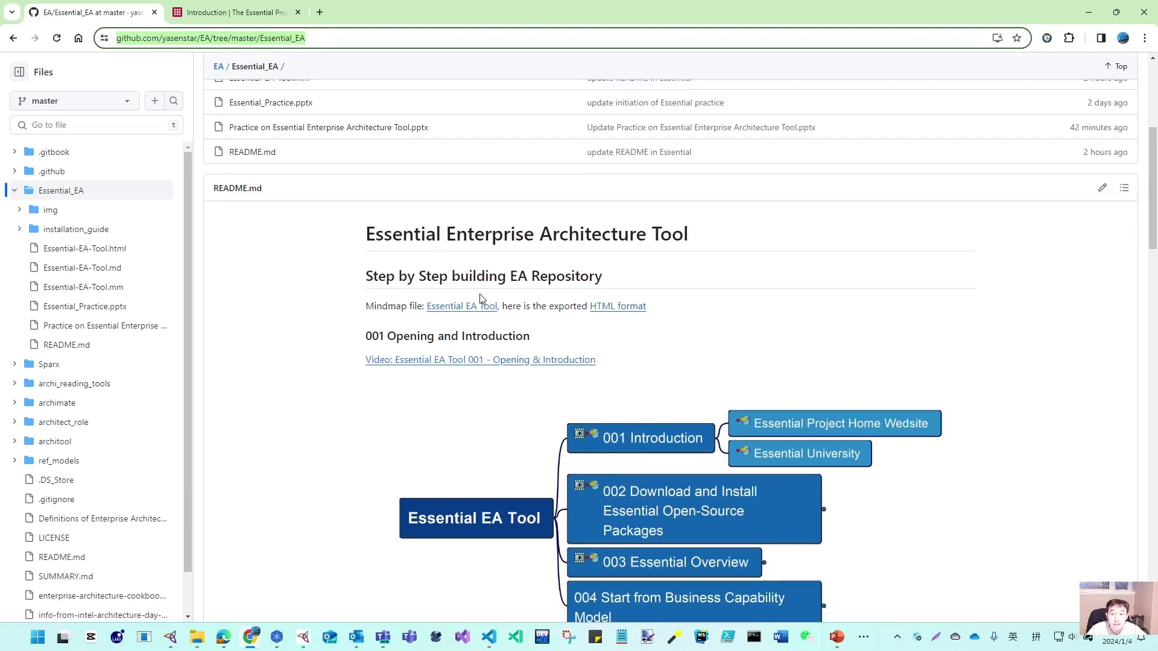
scroll(531, 566, "down", 1)
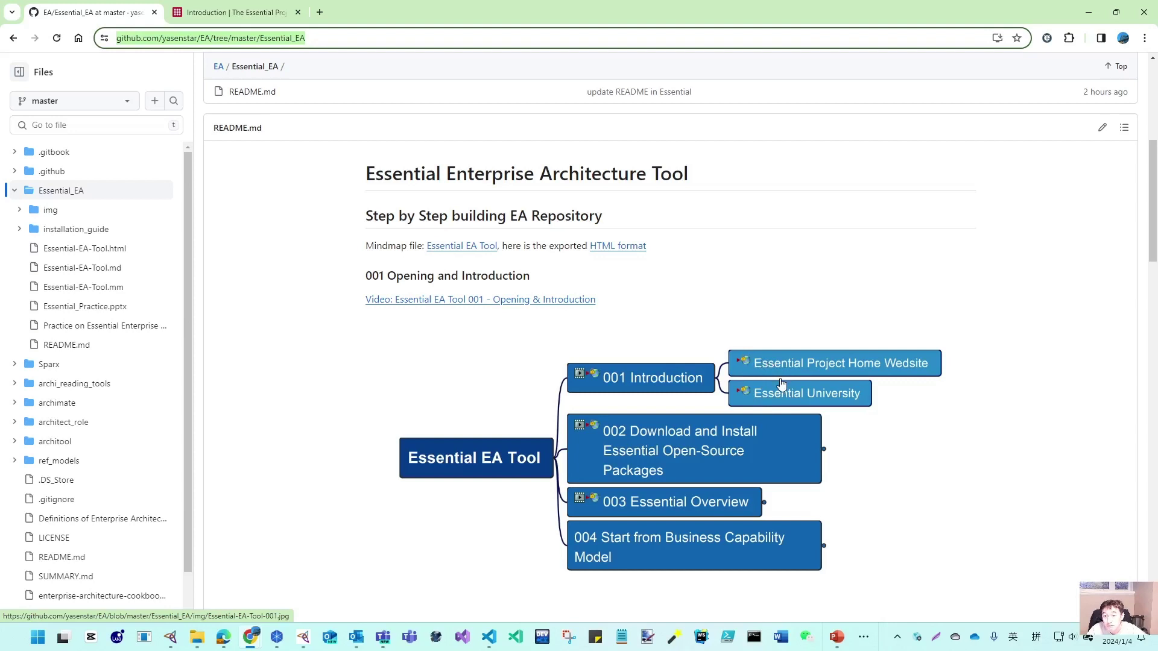
scroll(781, 384, "down", 6)
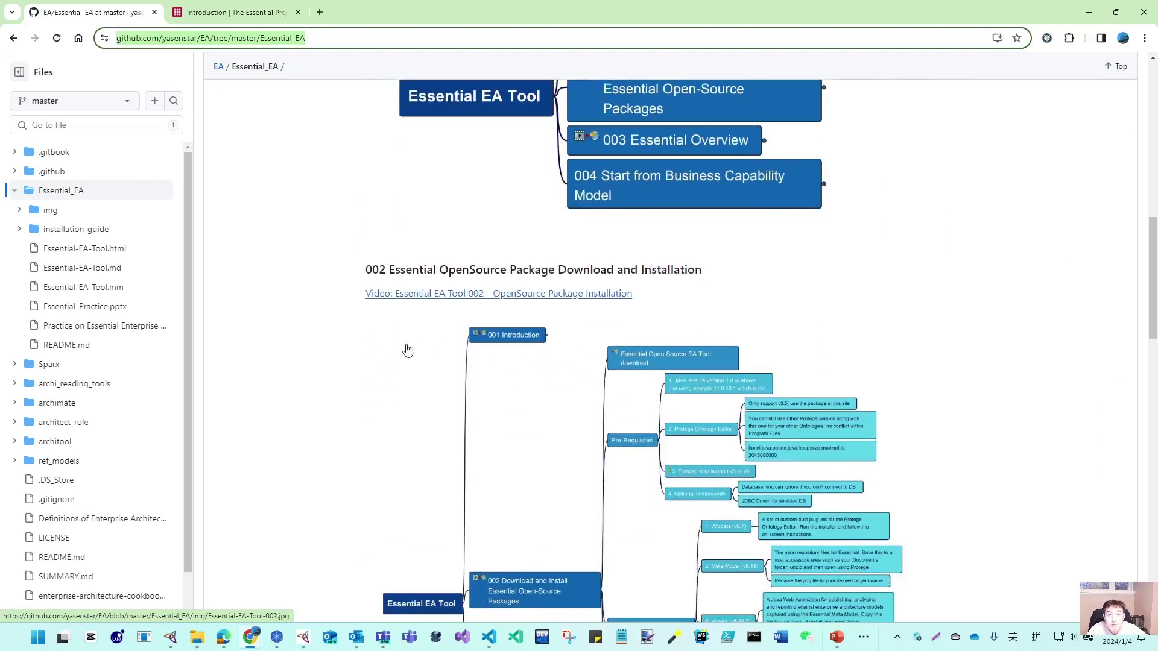
scroll(572, 324, "down", 3)
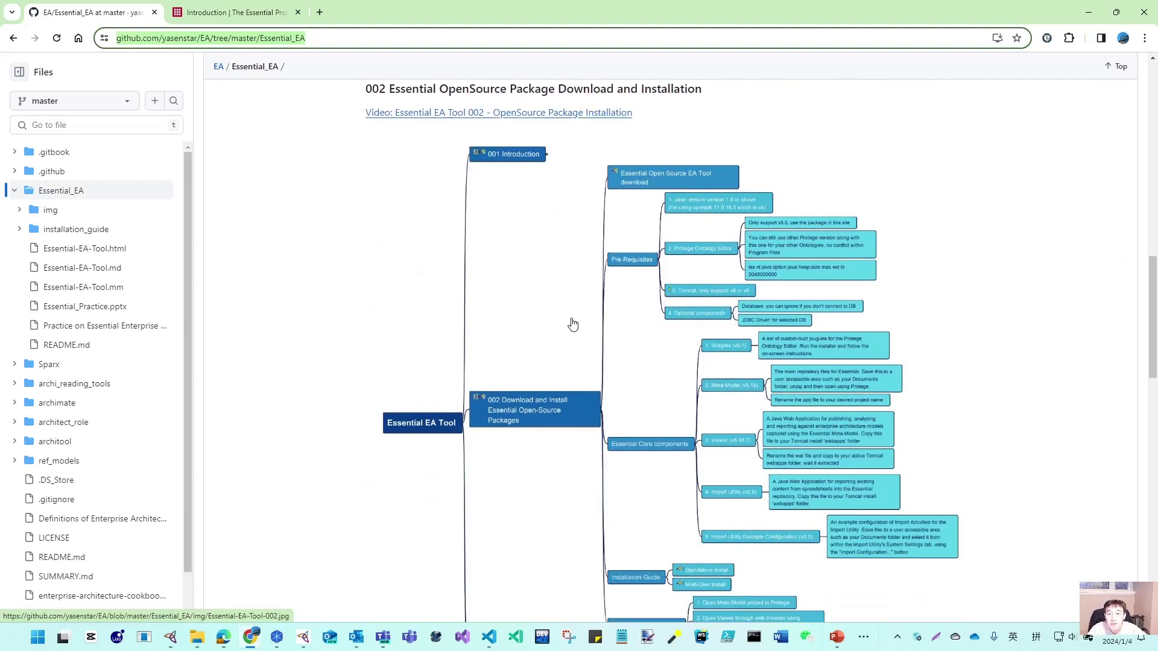
scroll(635, 279, "down", 1)
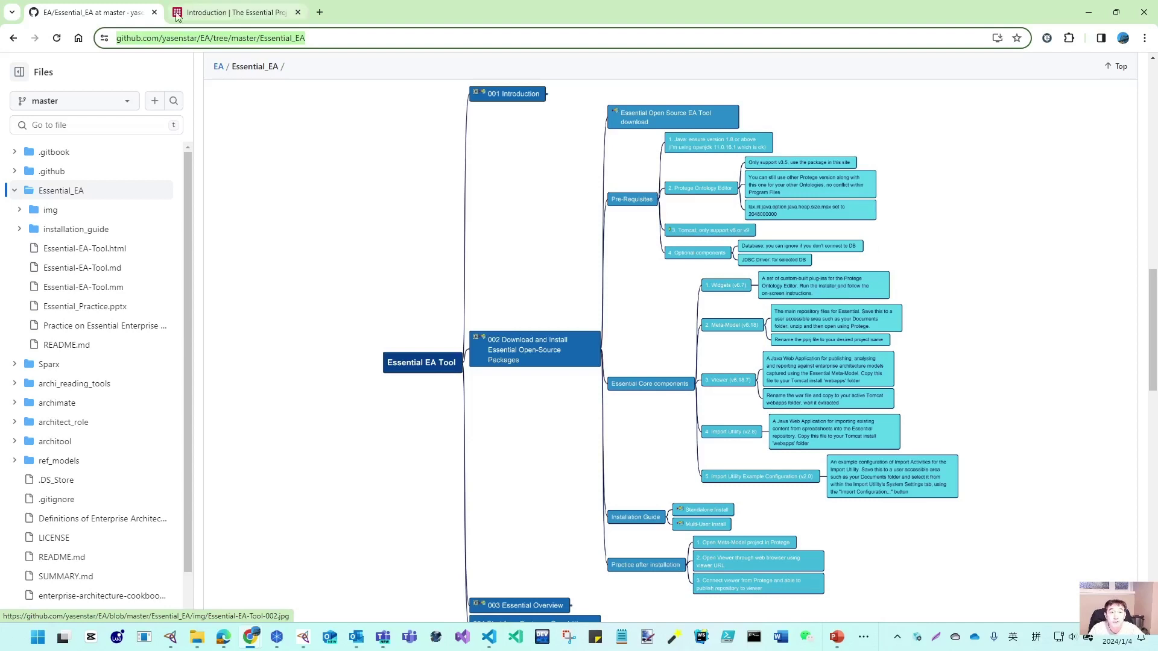
Look through the Essential University contents as far as EA Tutorials and Essential Meta Model Diagrams, and return to the GitHub README.
left_click(223, 13)
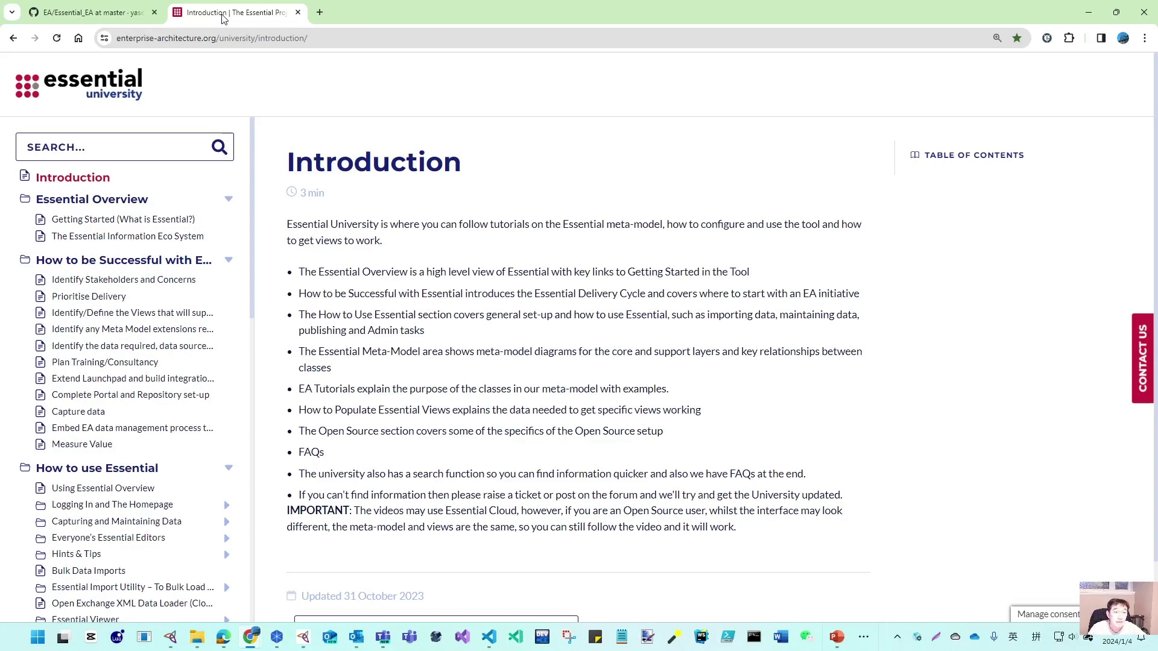
scroll(160, 269, "down", 7)
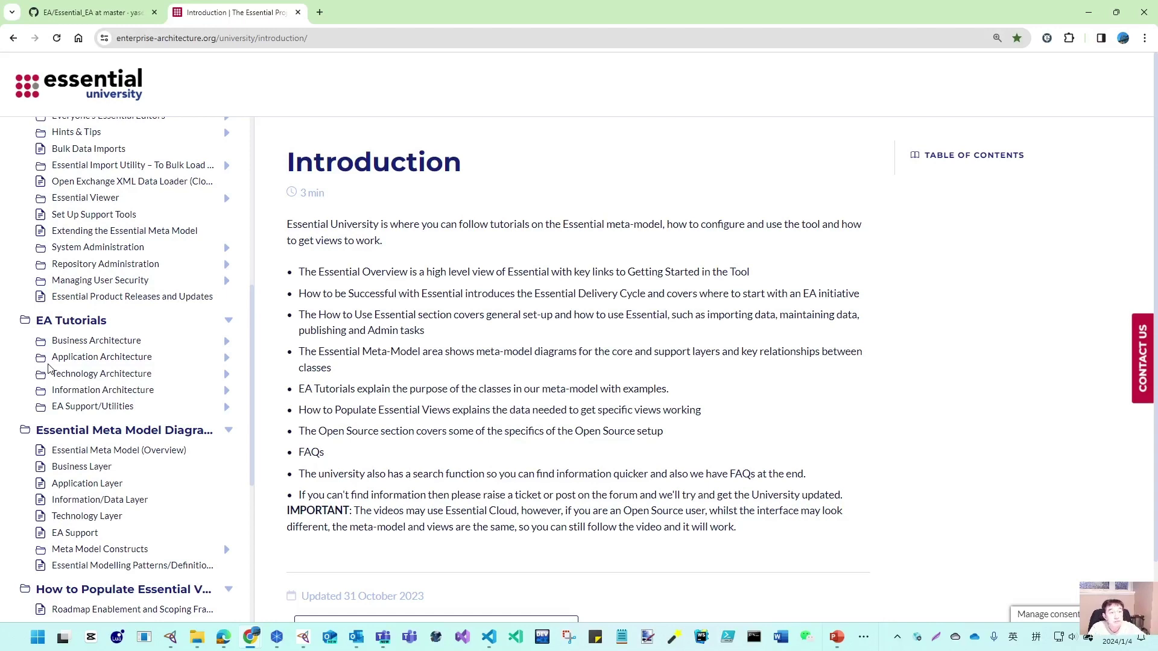
left_click(100, 21)
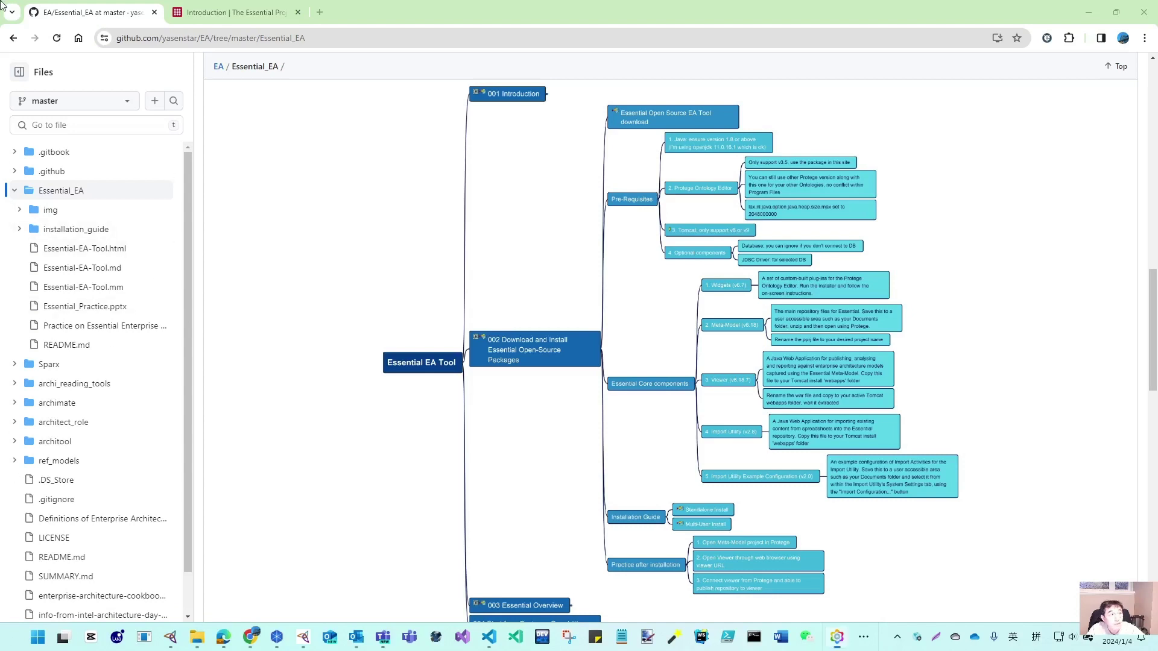
Switch to the Essential-EA-Tool mind map in Freeplane, expand the 002 branch and select the pprj renaming note under Meta-Model.
left_click_drag(623, 323, 712, 1)
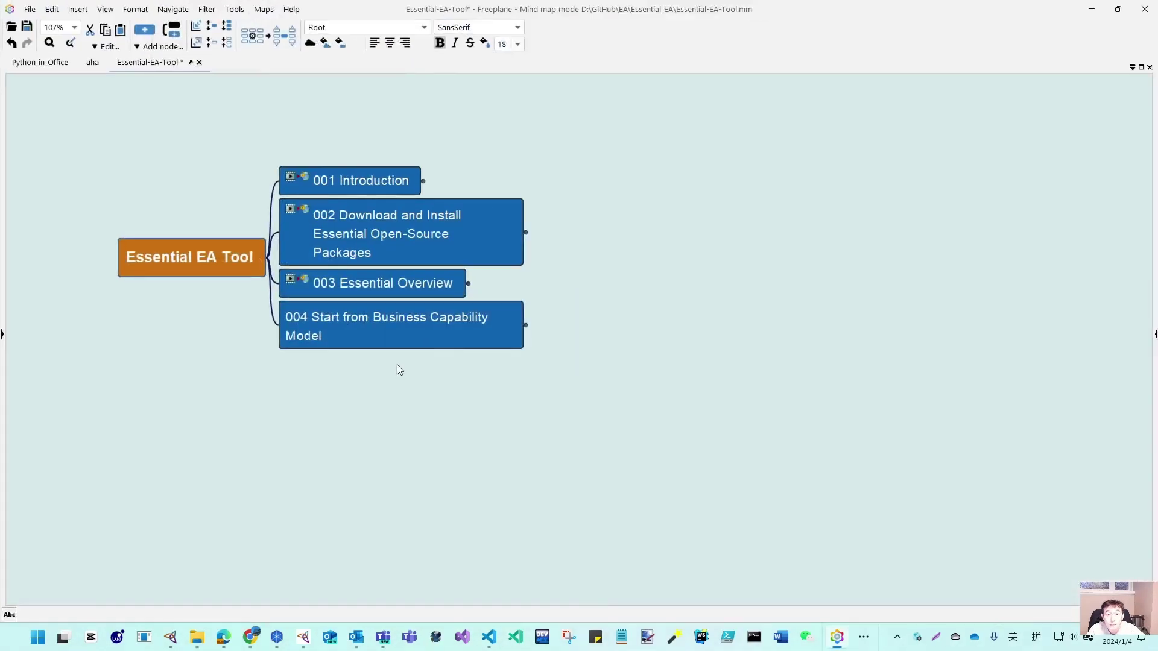
left_click(530, 233)
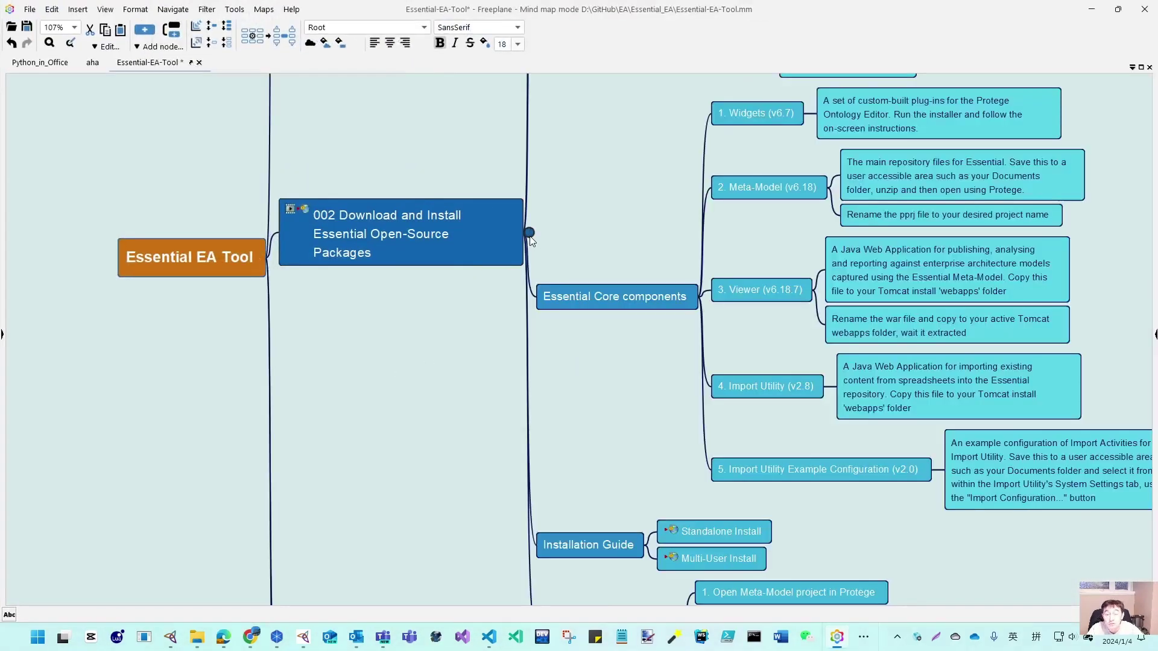
left_click_drag(627, 436, 433, 602)
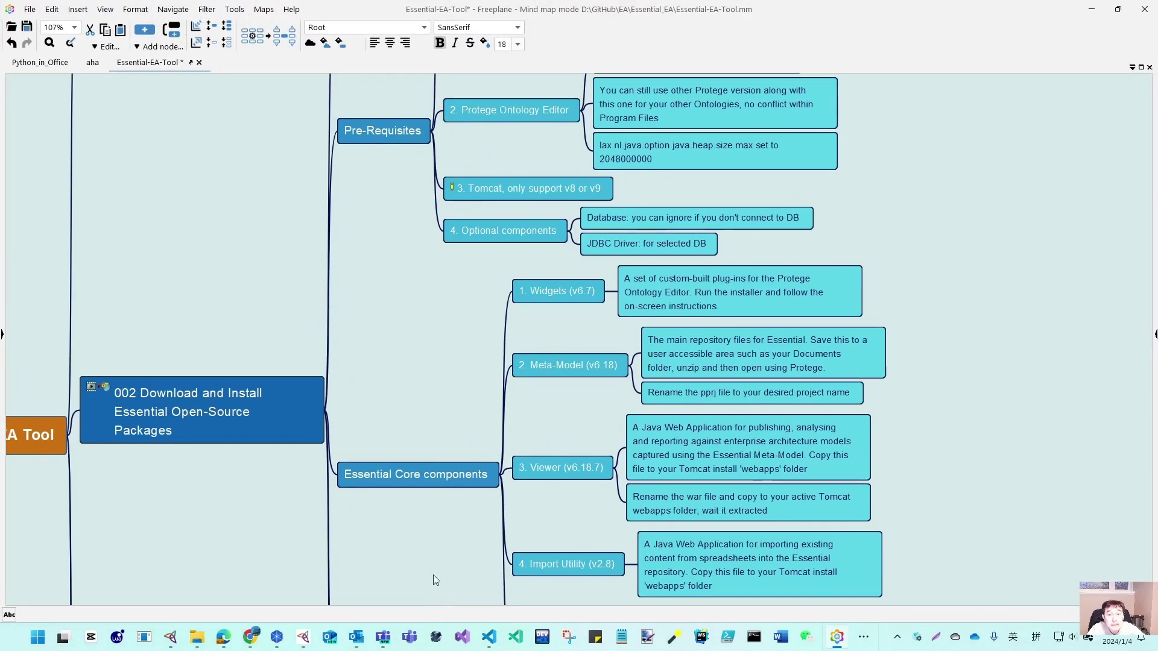
left_click_drag(468, 343, 403, 374)
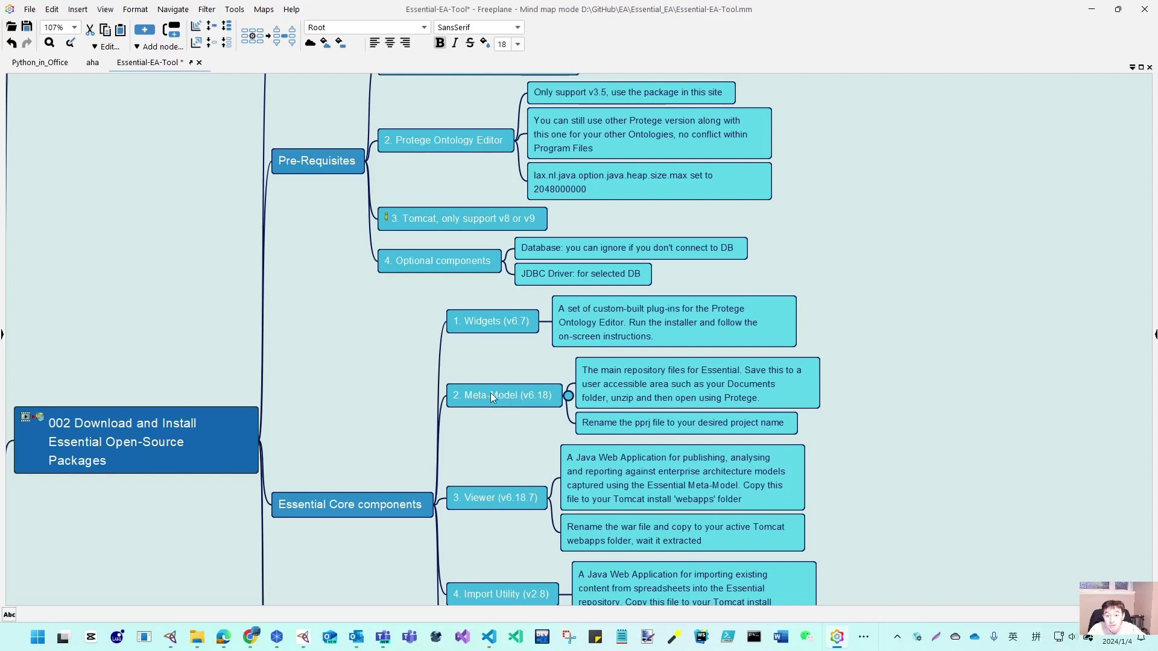
left_click(618, 429)
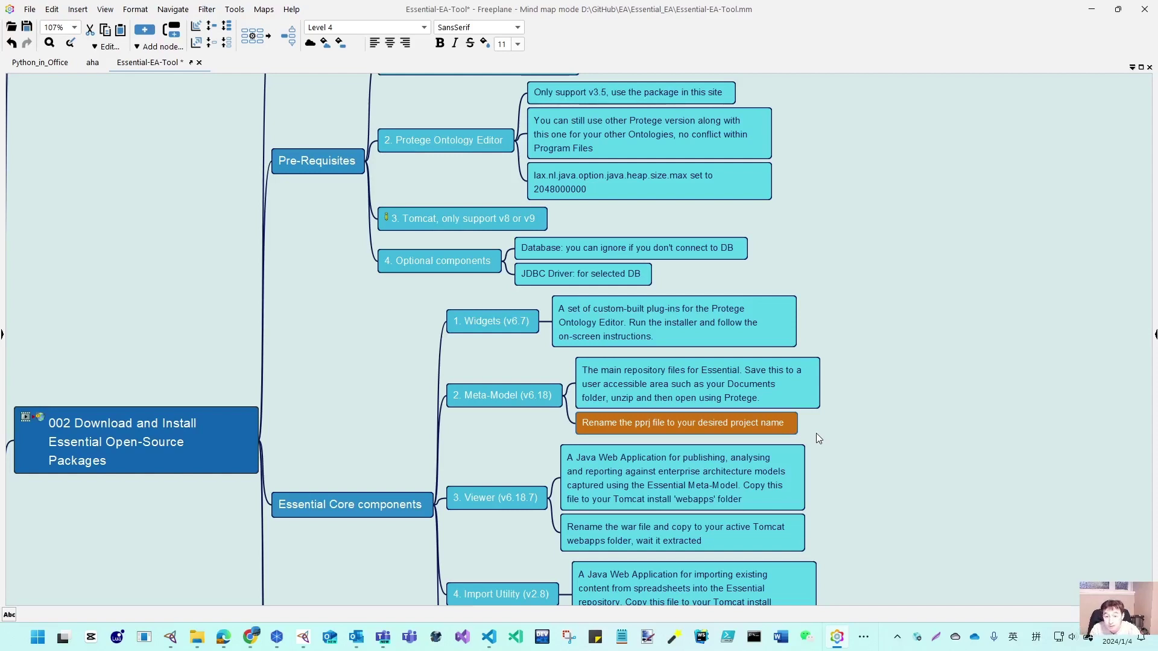
Examine the rest of the 002 branch, covering the core components, Installation Guide and Practice after installation, with the map at 63% zoom.
scroll(778, 442, "down", 3)
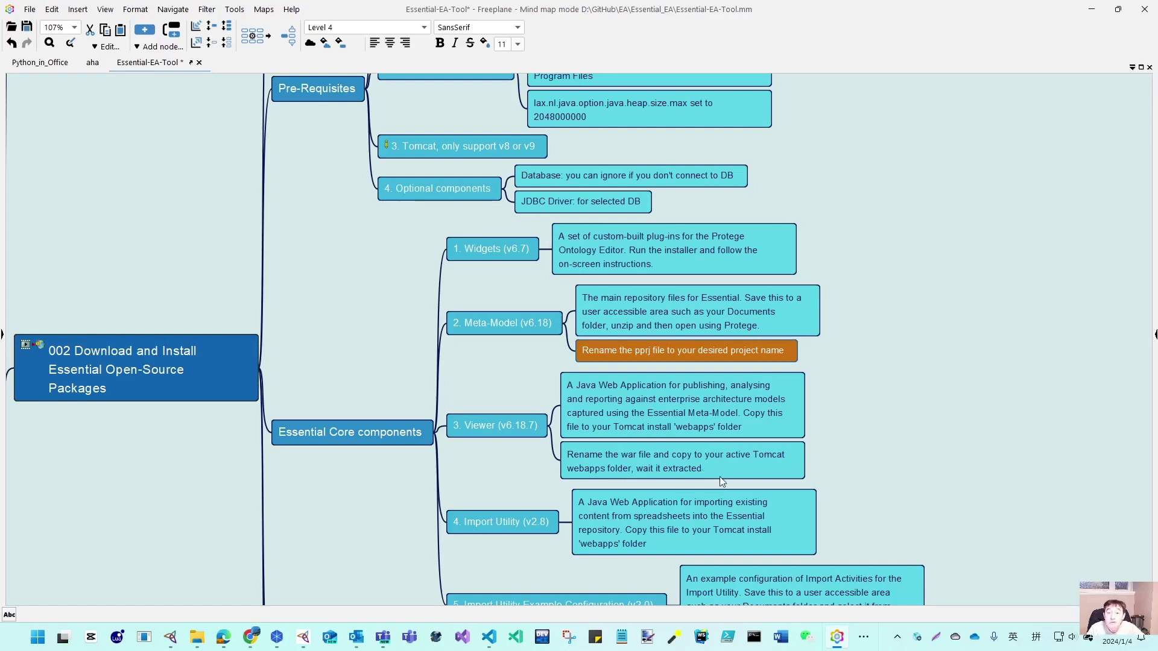
scroll(721, 480, "down", 3)
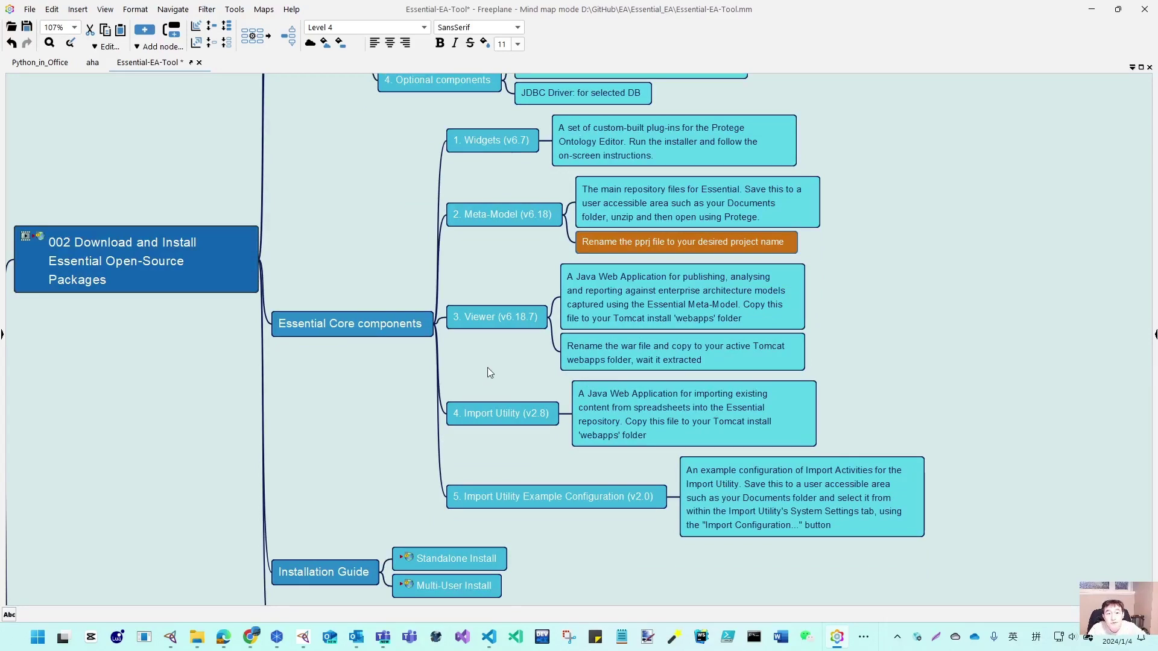
scroll(487, 368, "down", 3)
left_click_drag(501, 338, 589, 438)
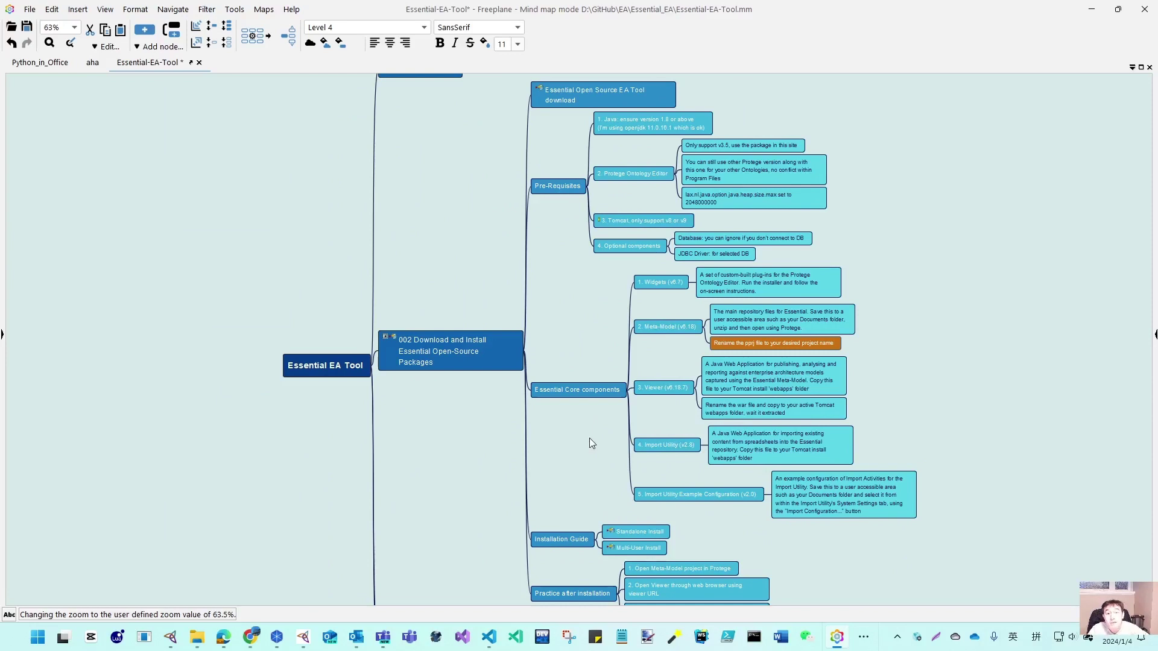
scroll(530, 424, "down", 3)
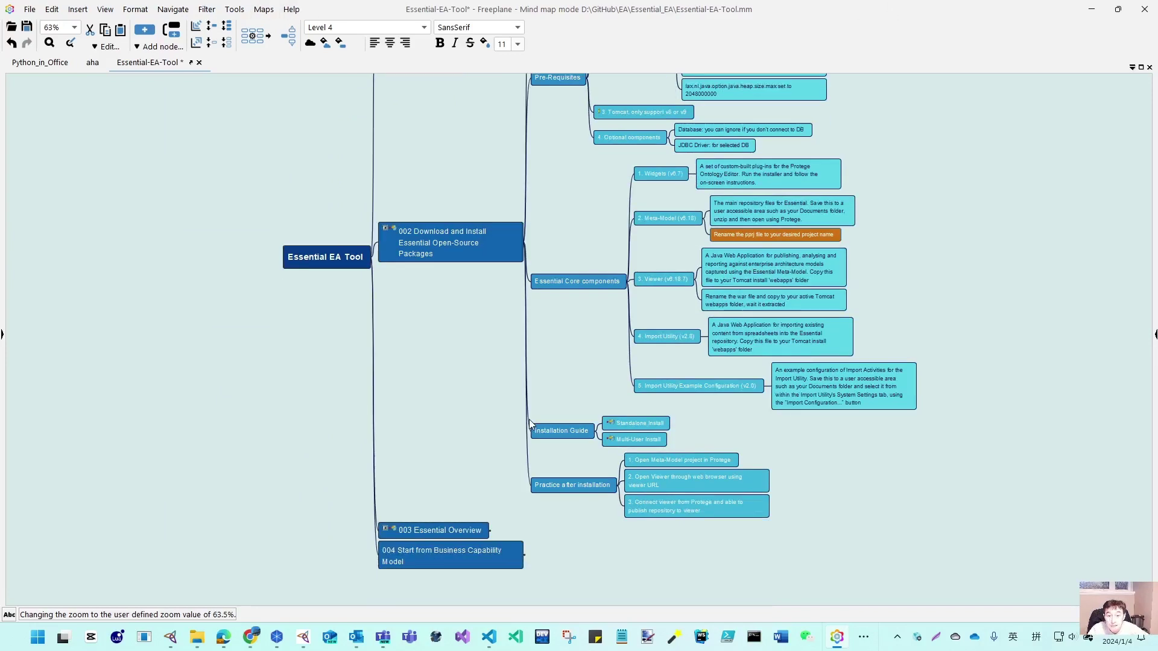
Expand the 003 Essential Overview branch and open the page linked from Essential Meta Model Overview to examine the Core Meta Model diagram.
left_click(492, 531)
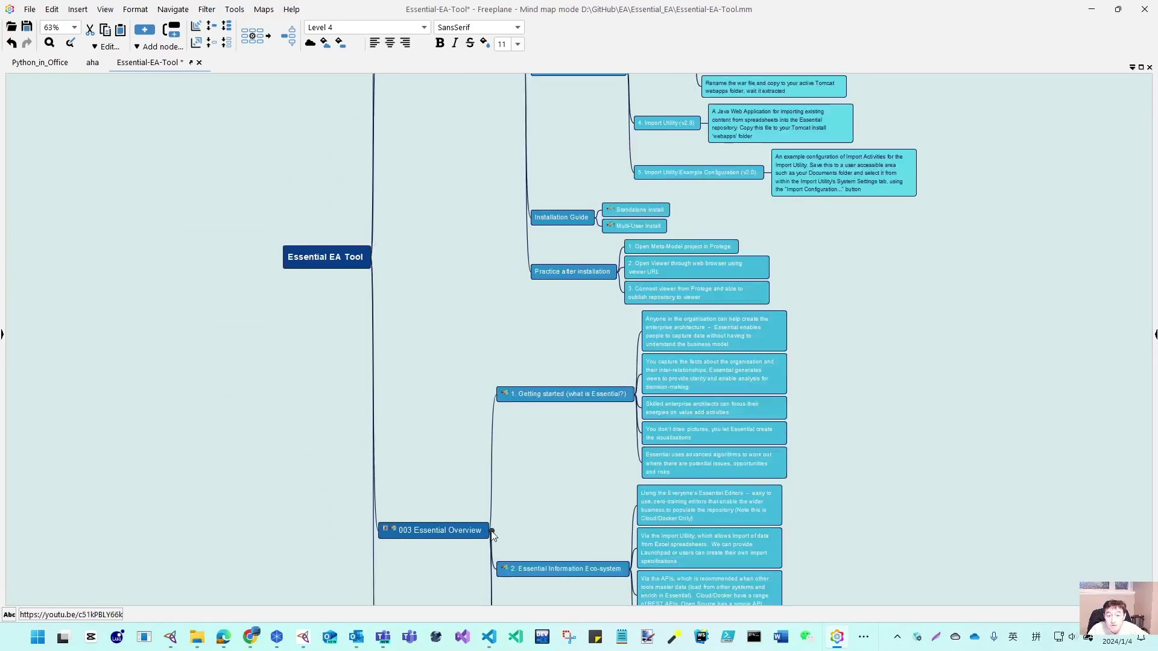
scroll(657, 404, "down", 4)
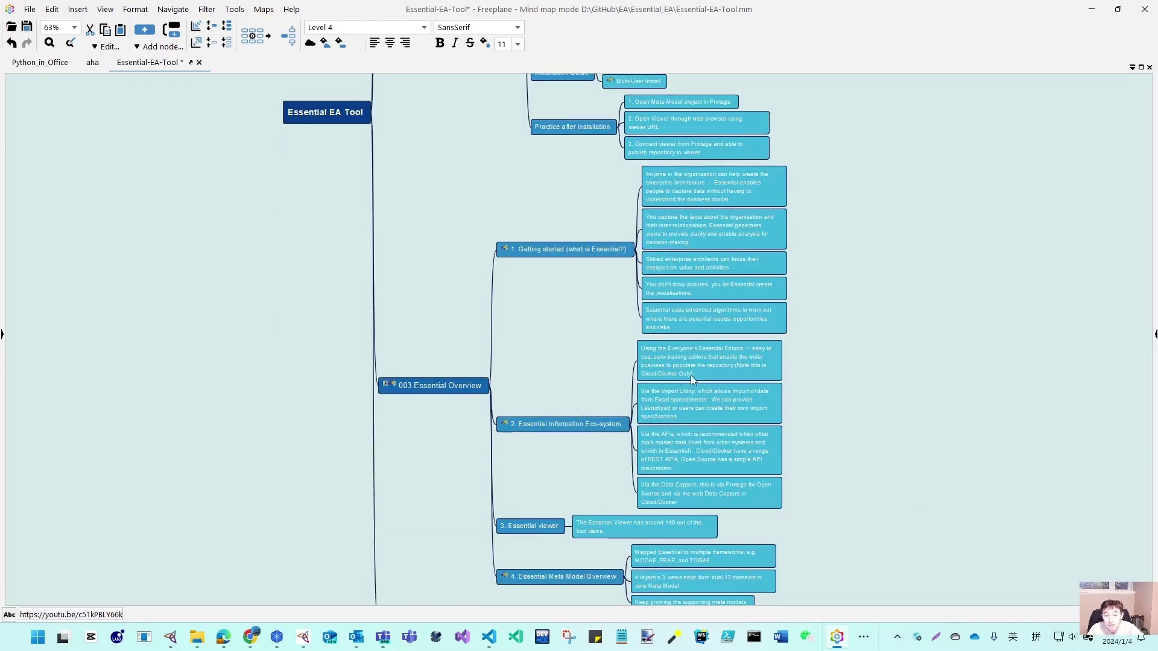
scroll(656, 400, "down", 2)
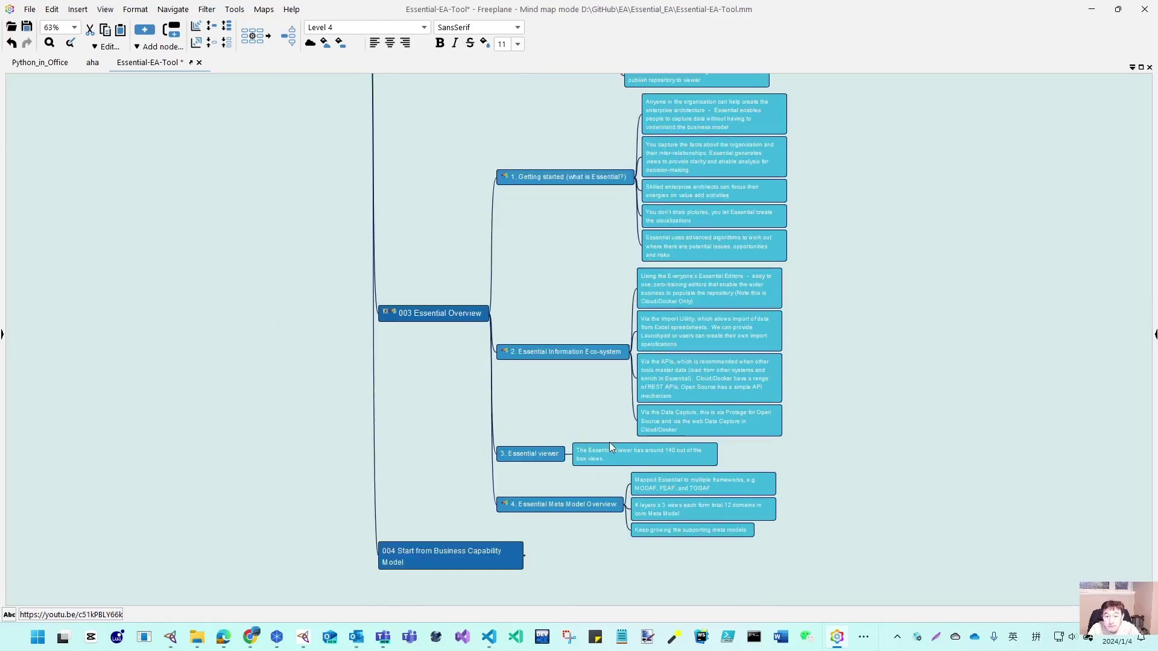
left_click(506, 509)
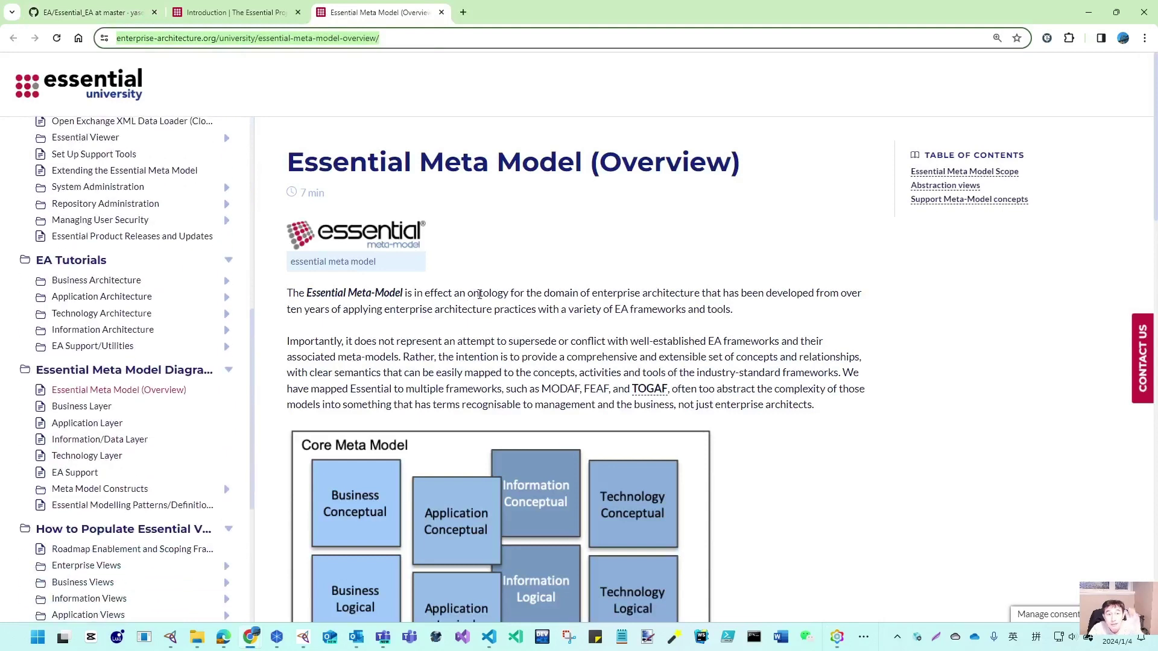
scroll(480, 294, "down", 3)
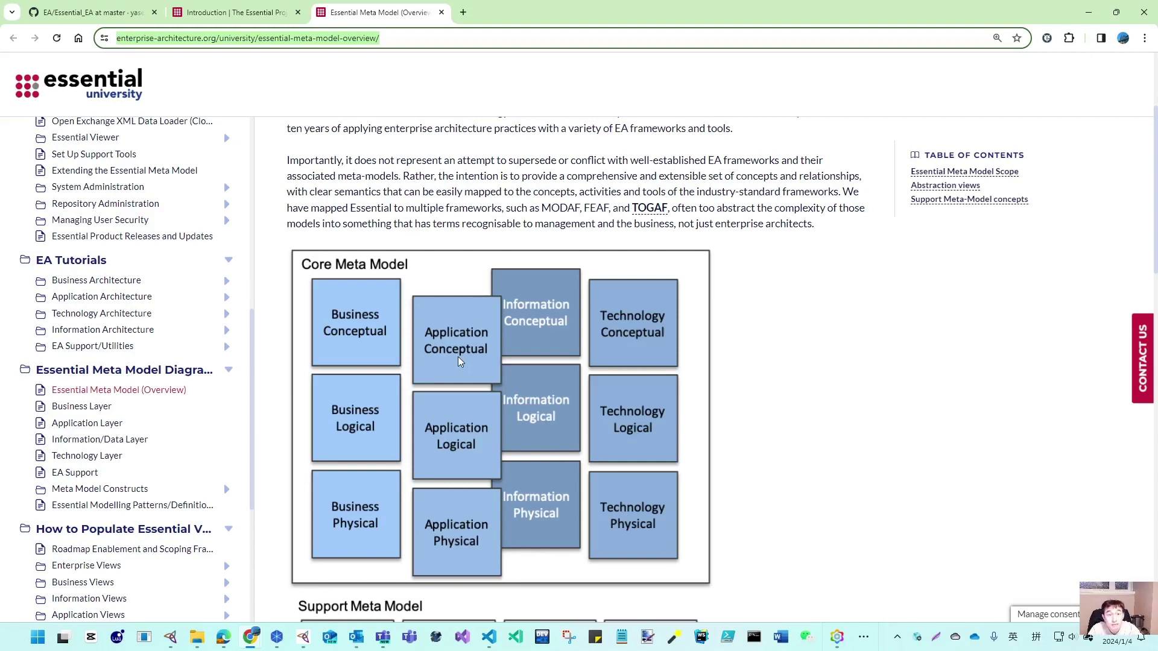
Return to the GitHub README and review it from the 002 installation section to the reference videos and open-source edition issues.
left_click(117, 13)
scroll(459, 303, "up", 5)
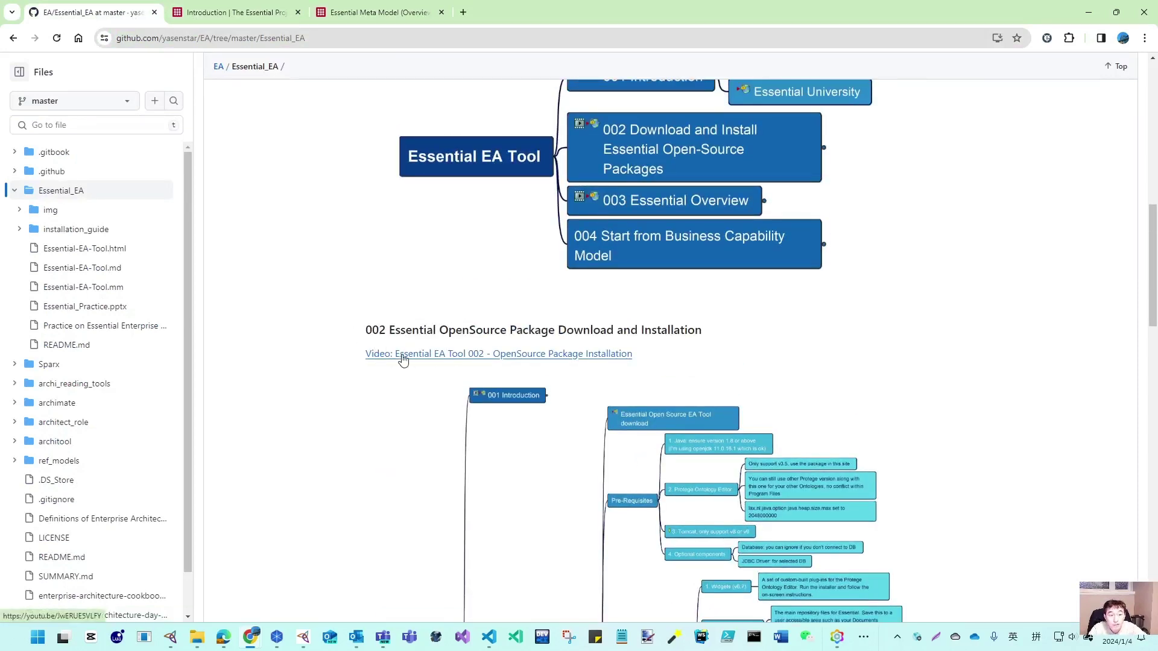
scroll(538, 440, "down", 4)
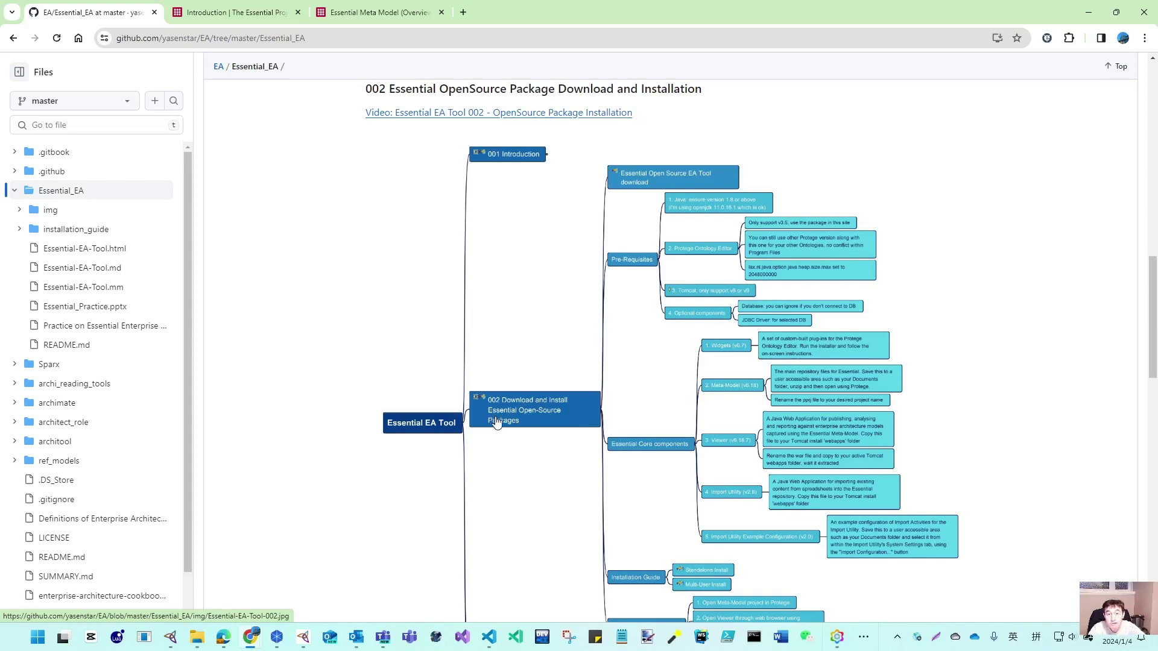
scroll(429, 449, "down", 5)
scroll(429, 431, "down", 12)
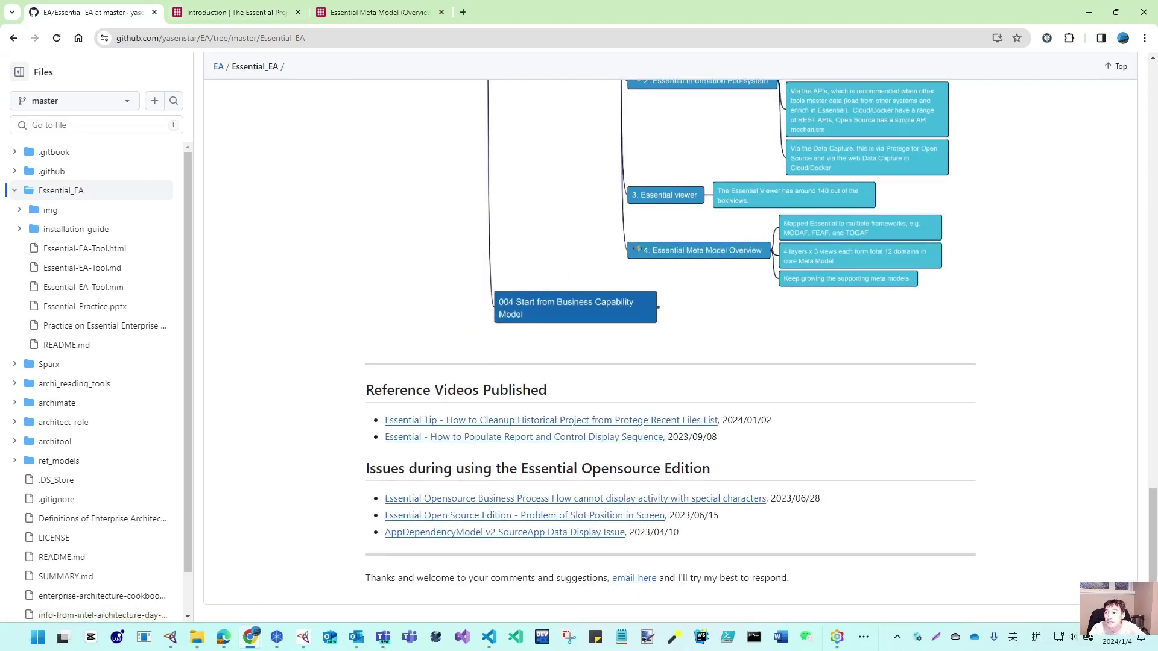
Minimize Chrome and Freeplane to return to the EA_Practice project in Protégé, and show the EA_Practice folder in File Explorer.
left_click(1088, 12)
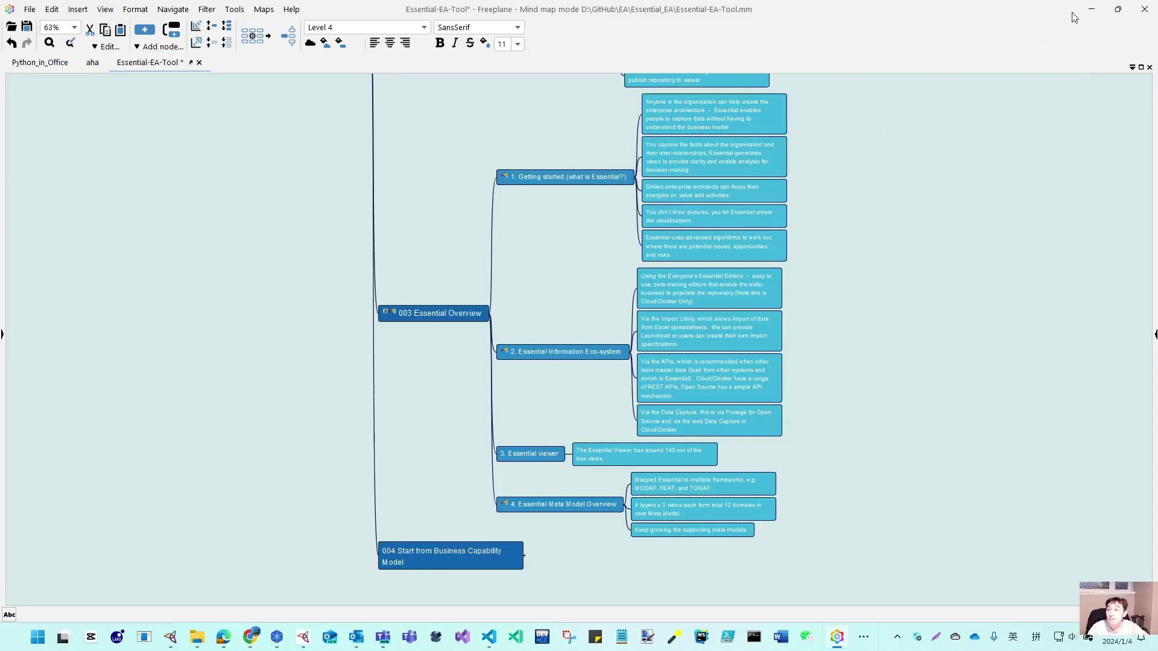
left_click(1091, 9)
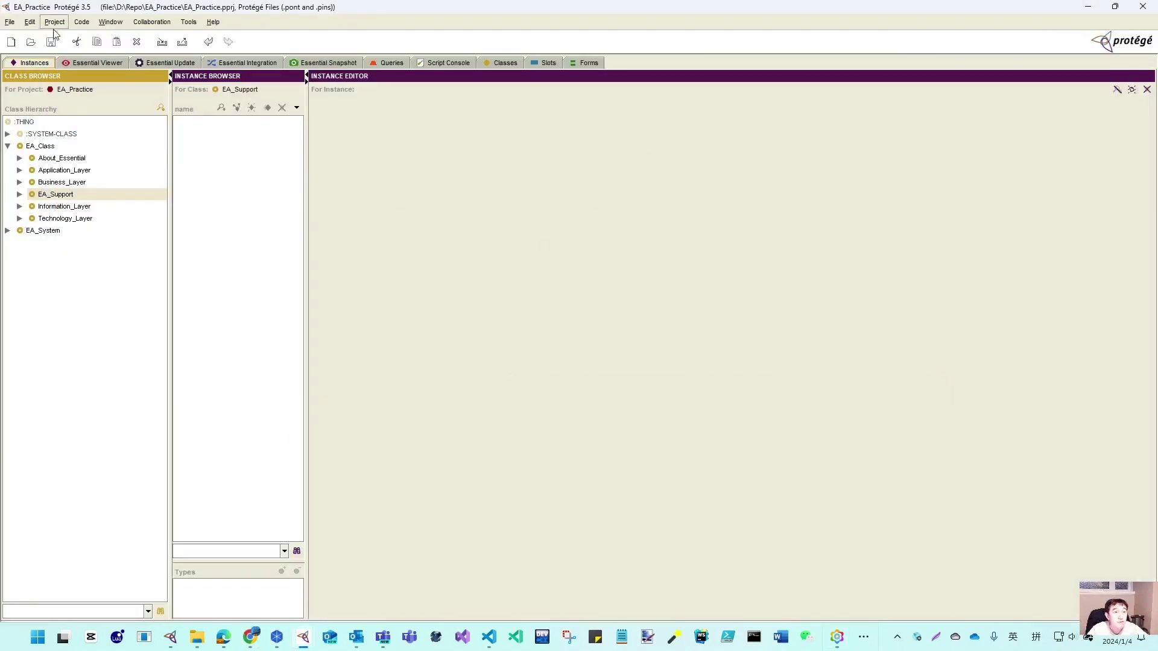
left_click(9, 22)
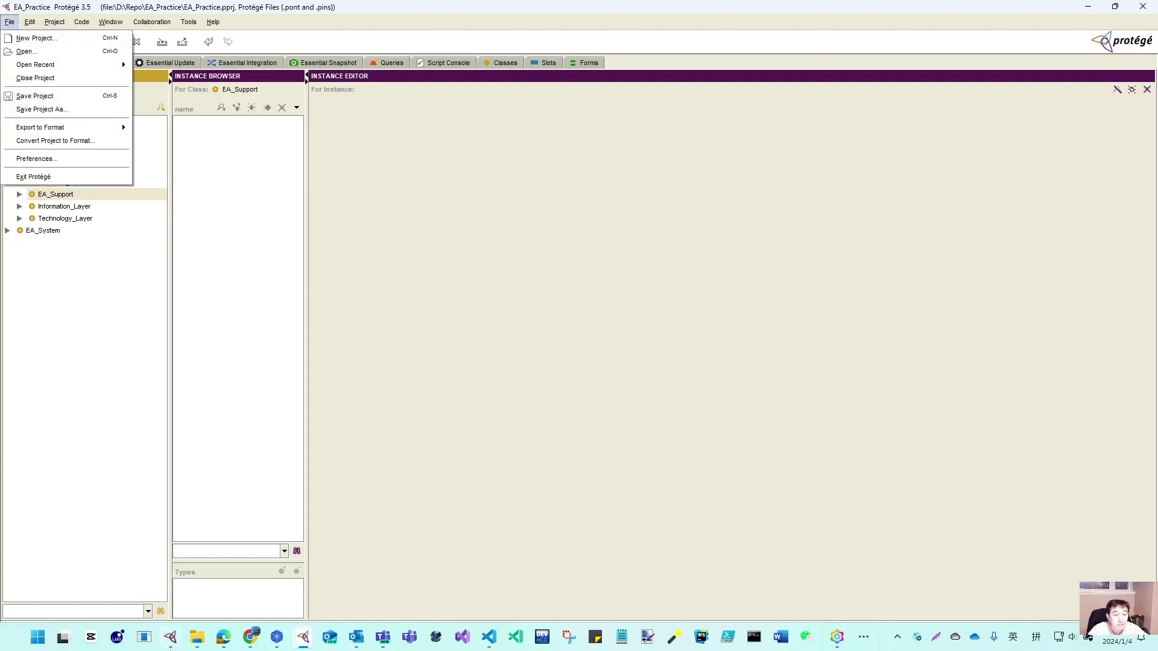
left_click(202, 640)
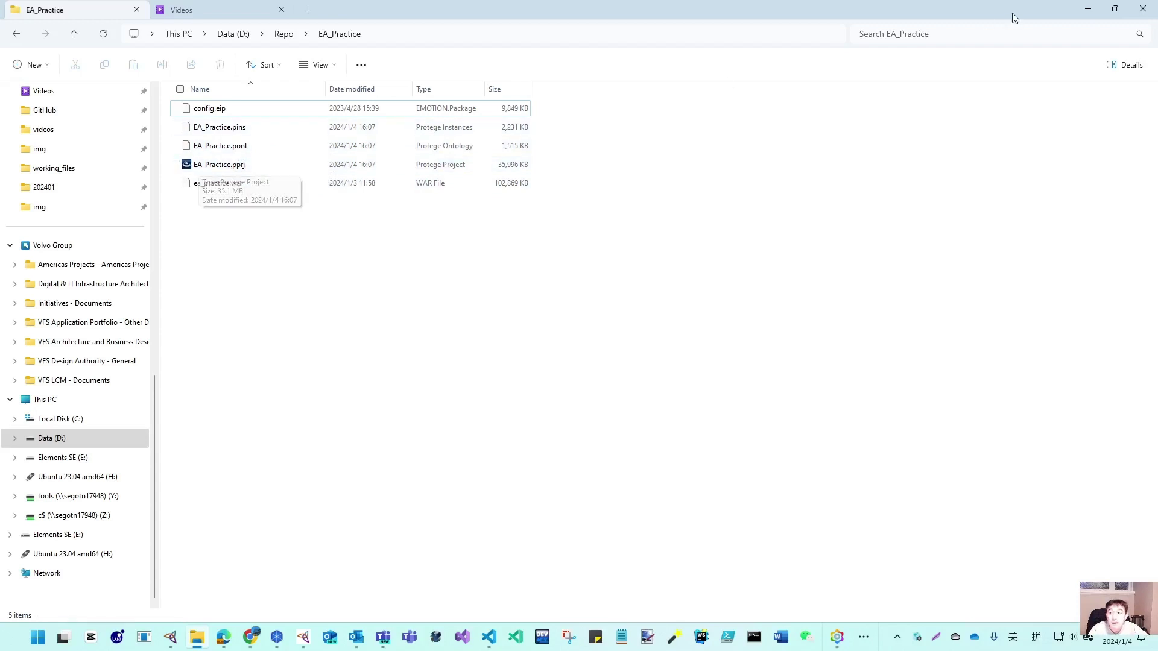
Return to Protégé and review the Save Project As file names for EA_Practice against its folder contents, leaving without saving a copy.
left_click(1089, 12)
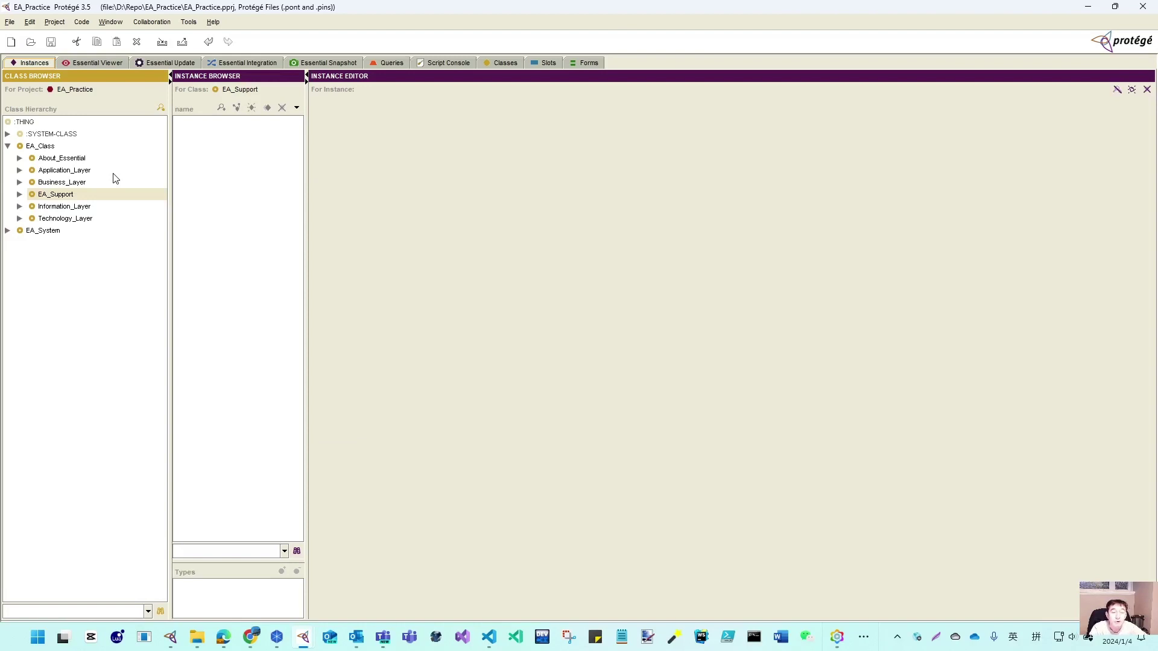
left_click(10, 21)
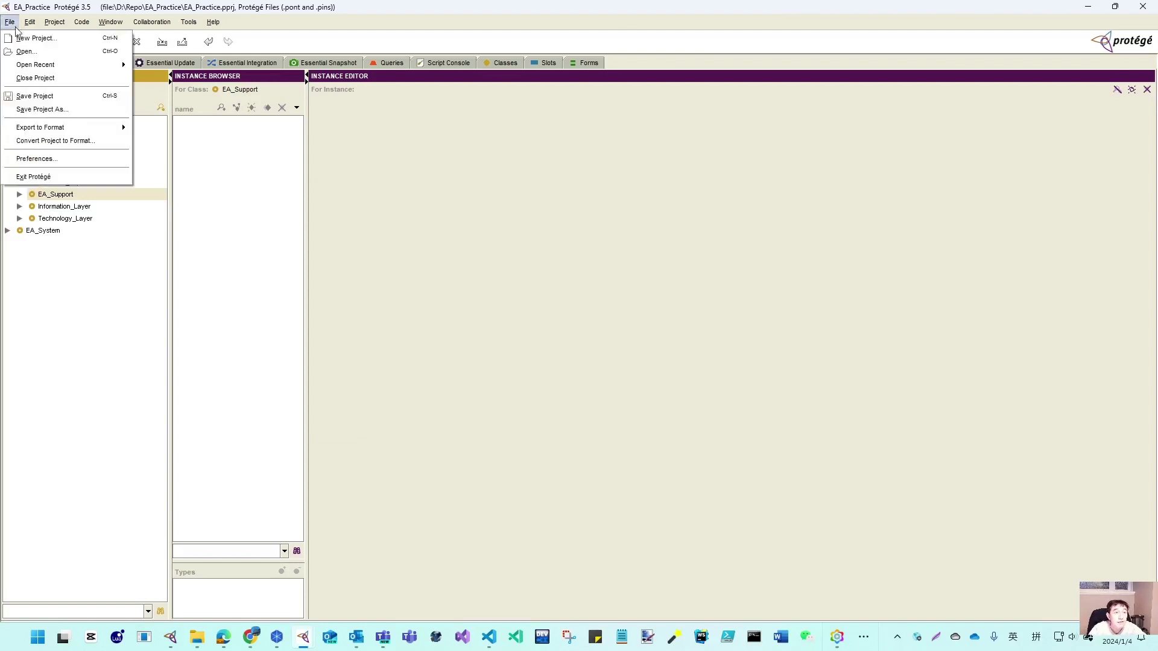
left_click(40, 110)
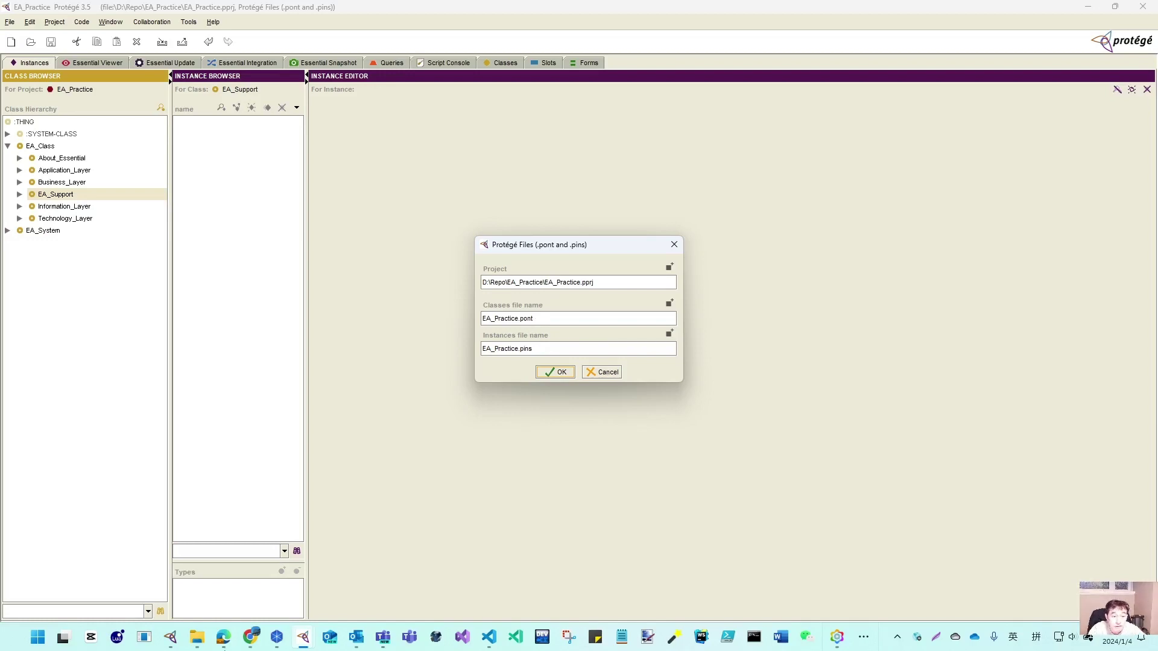
left_click(197, 637)
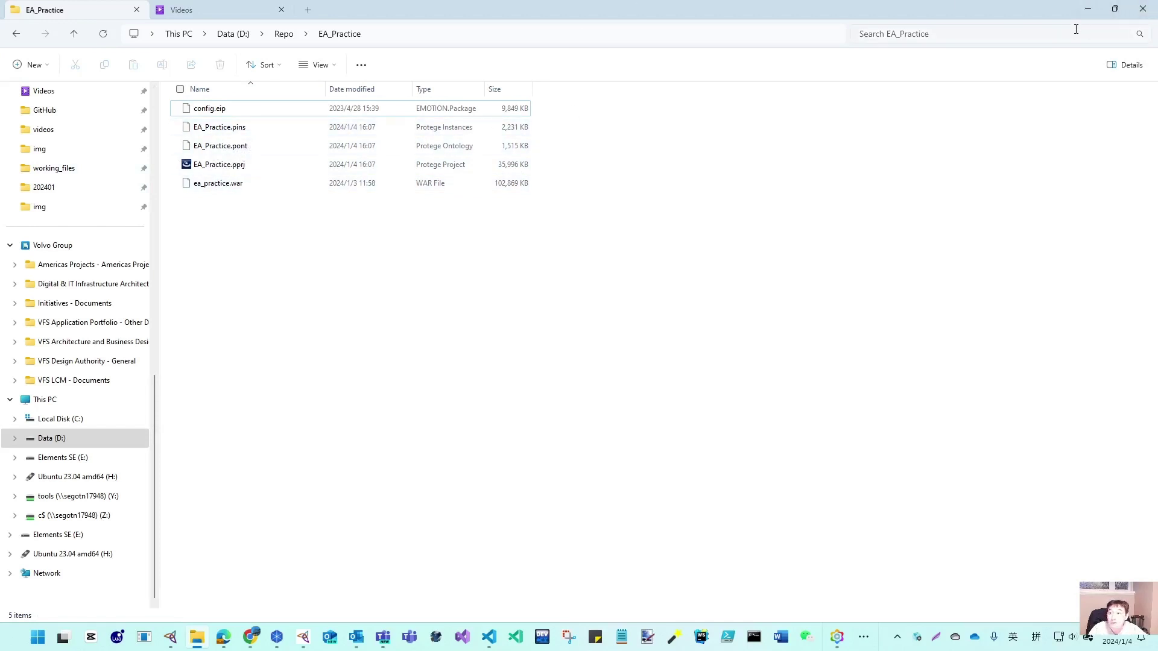
left_click(1089, 10)
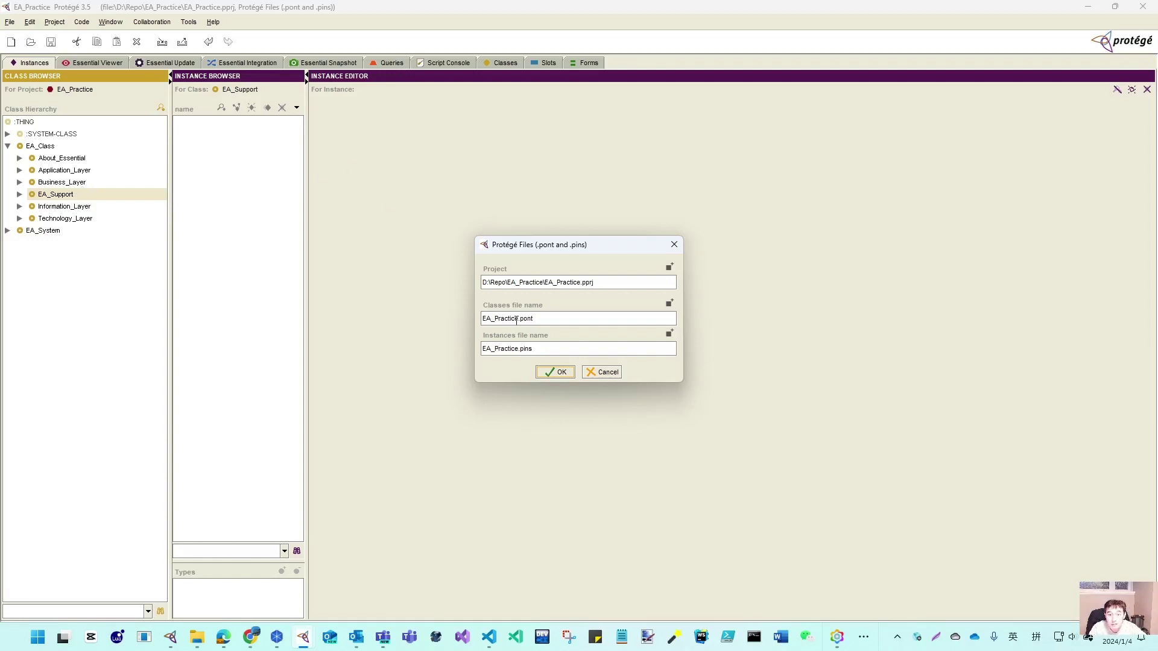
left_click_drag(518, 320, 469, 315)
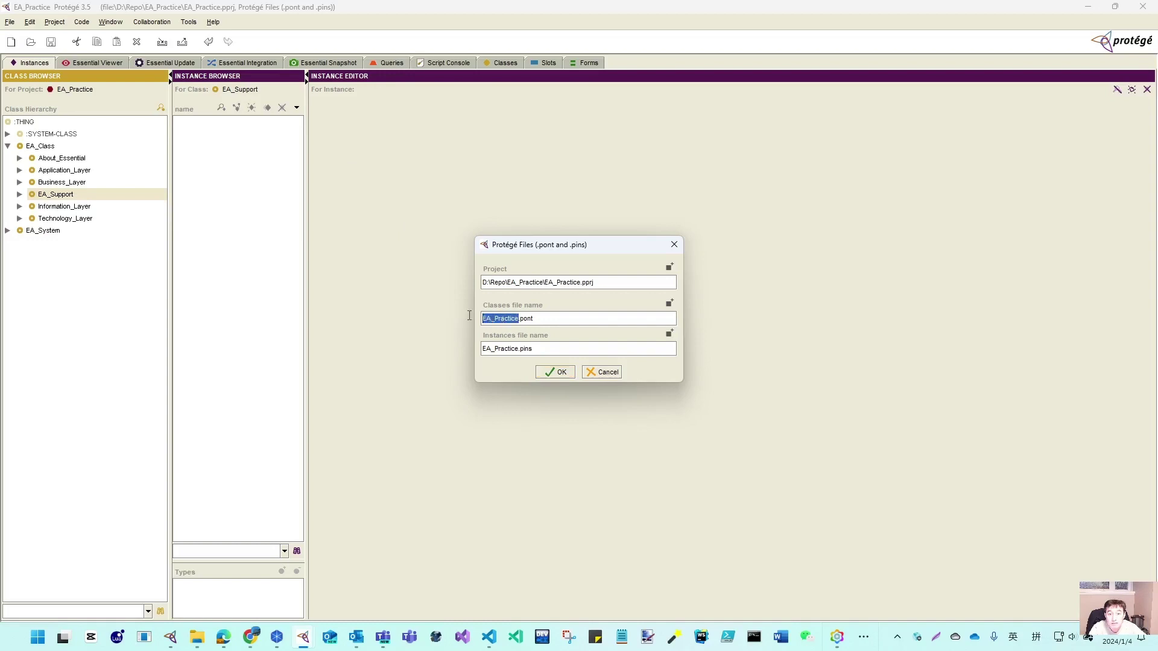
left_click(616, 376)
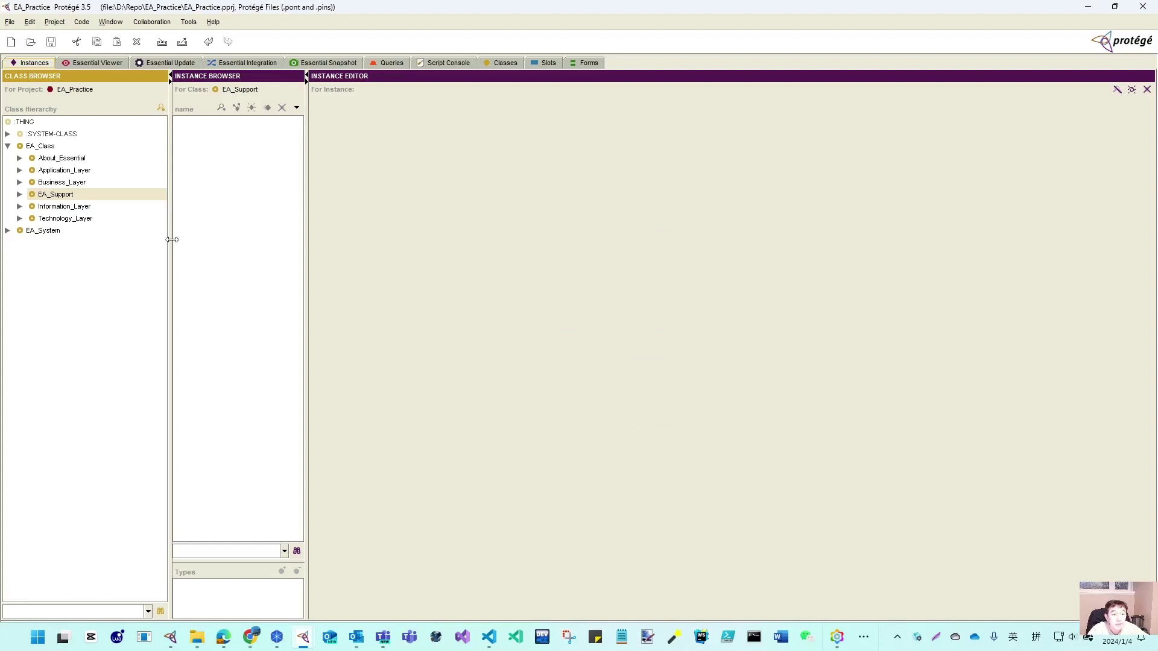
Switch to the Freeplane map, collapse the 003 and 002 branches, and expand and examine 004 Start from Business Capability Model at 107% zoom.
left_click_drag(171, 242, 140, 242)
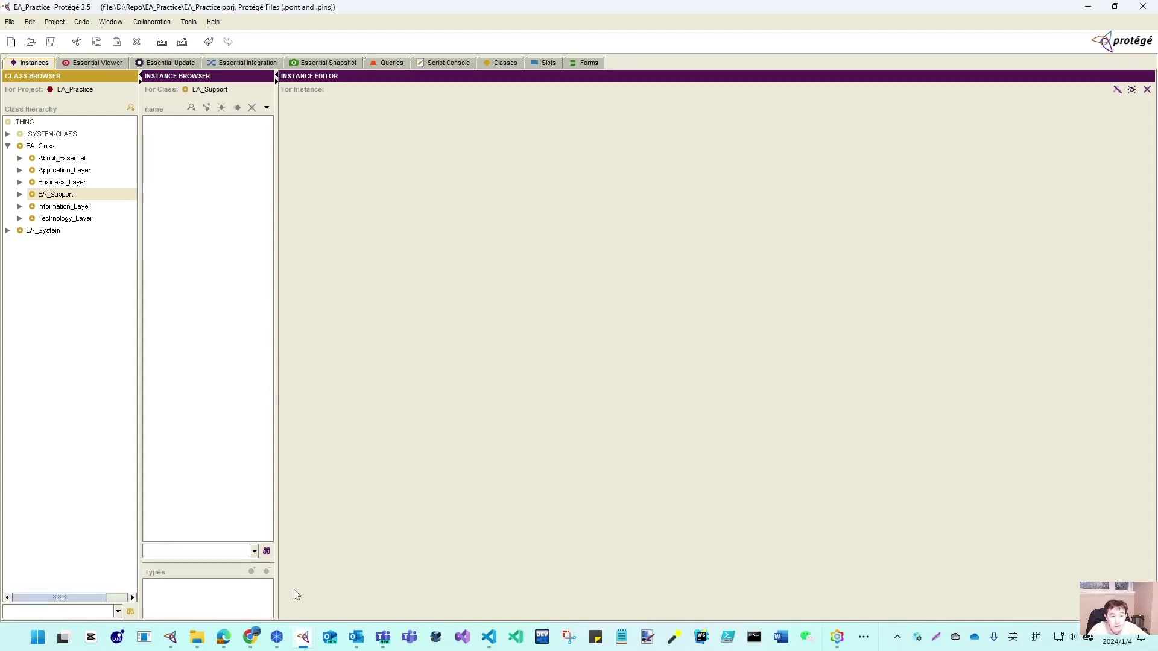
key("alt+Tab")
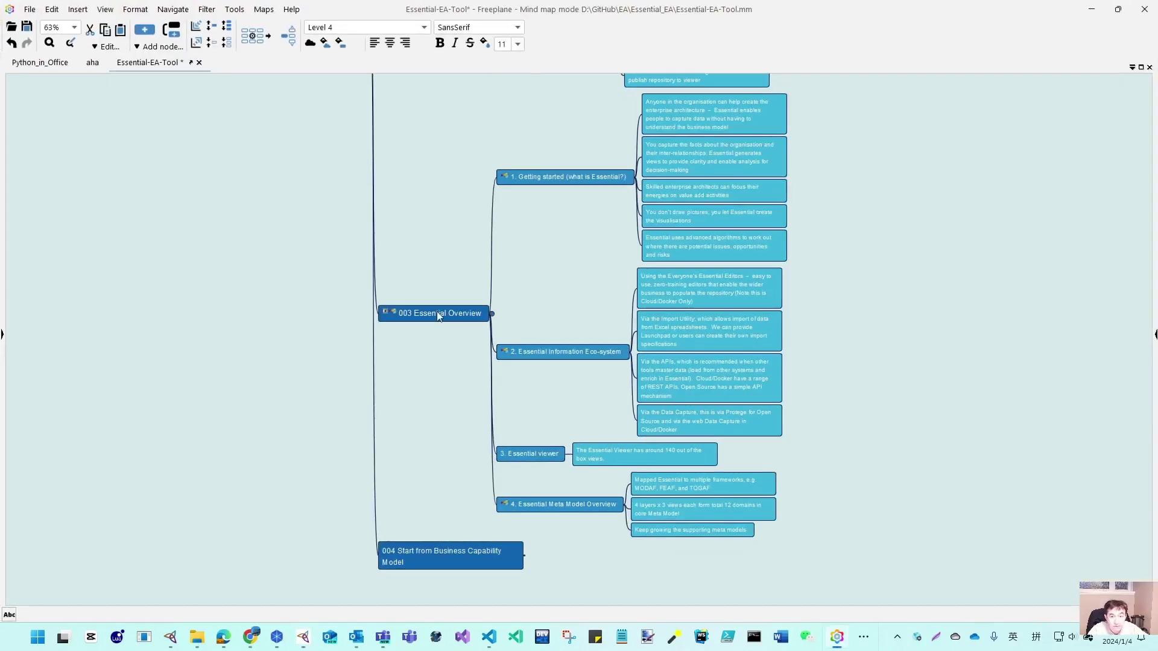
left_click(491, 313)
scroll(512, 284, "up", 3)
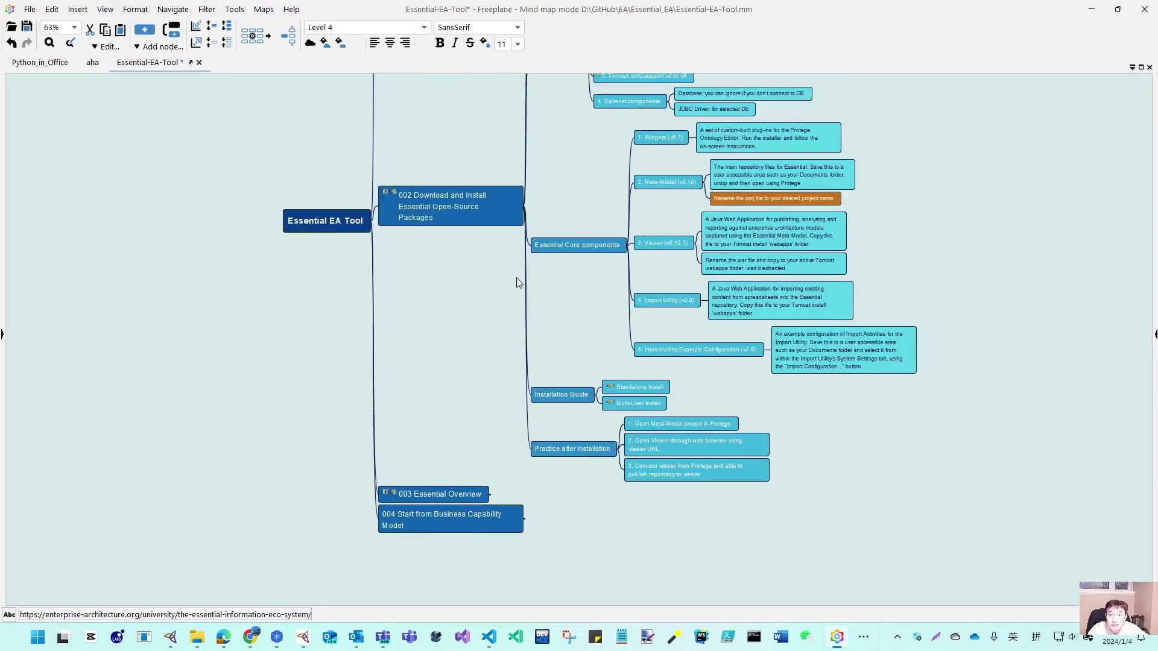
left_click(524, 206)
left_click(528, 260)
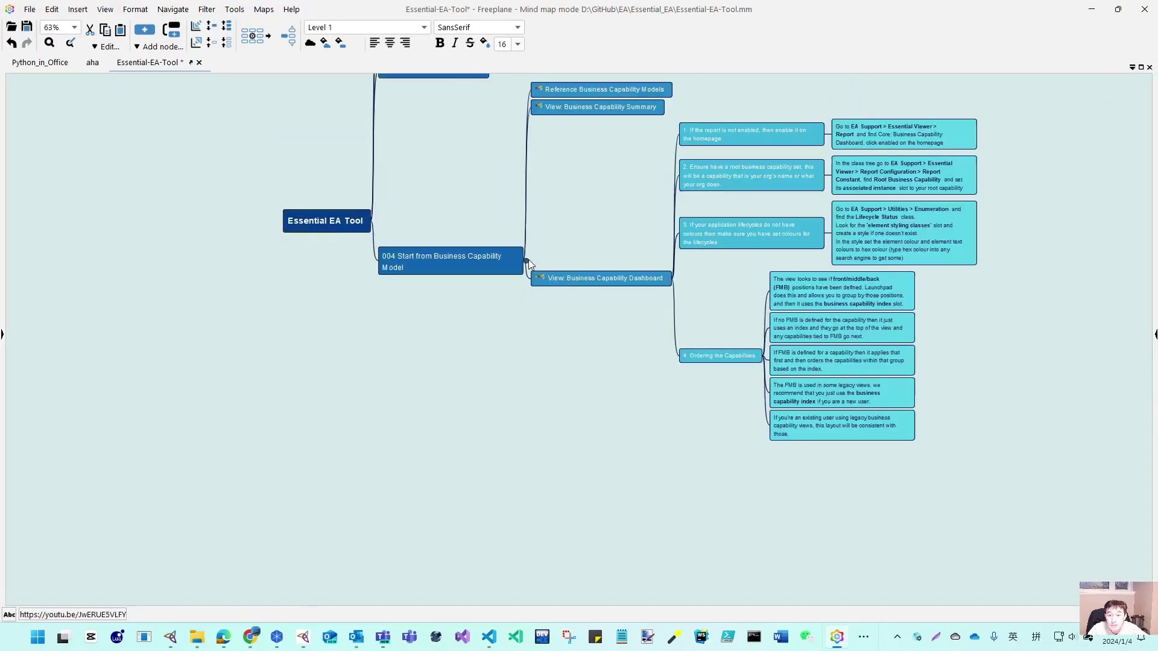
left_click_drag(586, 352, 408, 447)
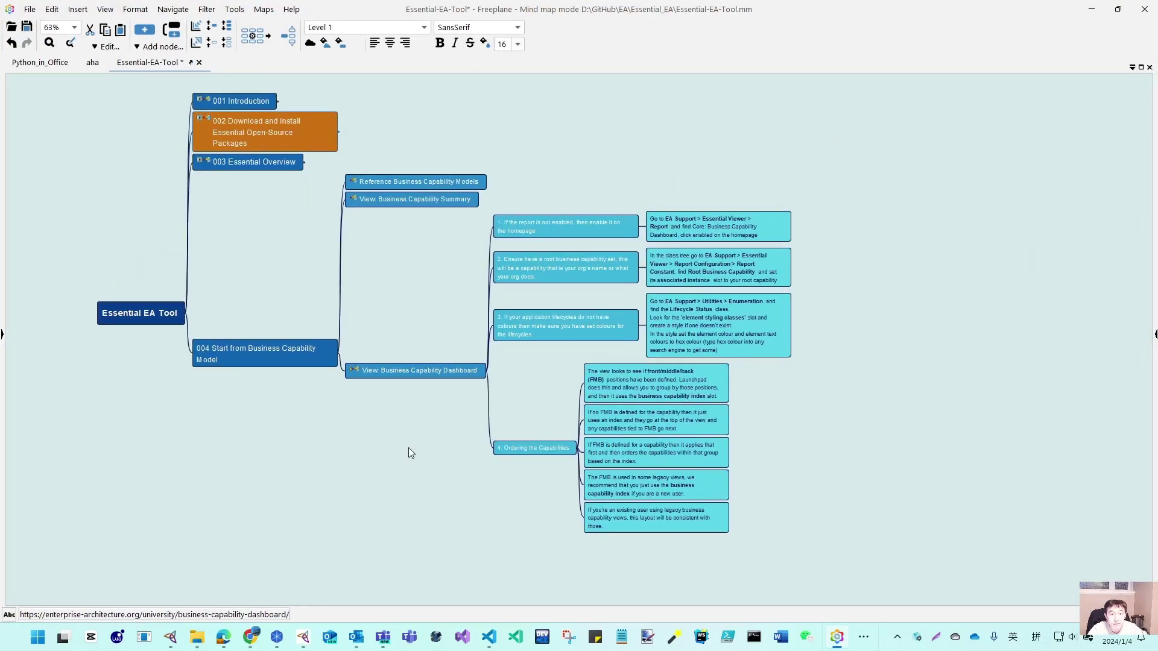
scroll(407, 448, "up", 3)
left_click_drag(594, 444, 472, 337)
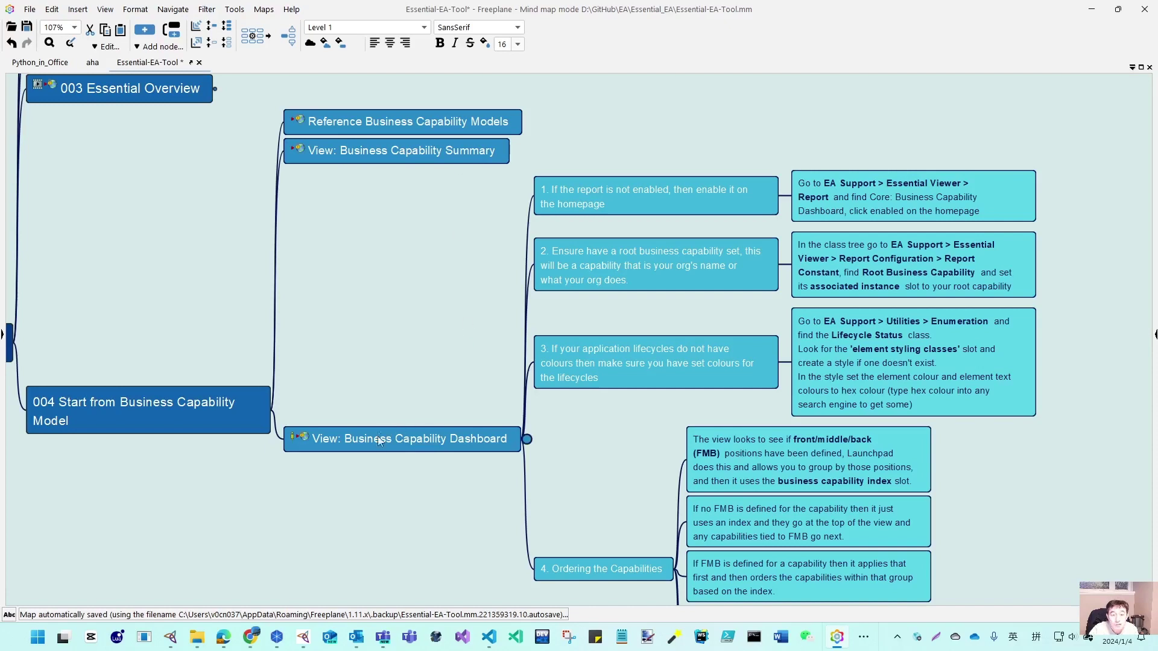
mouse_move(380, 456)
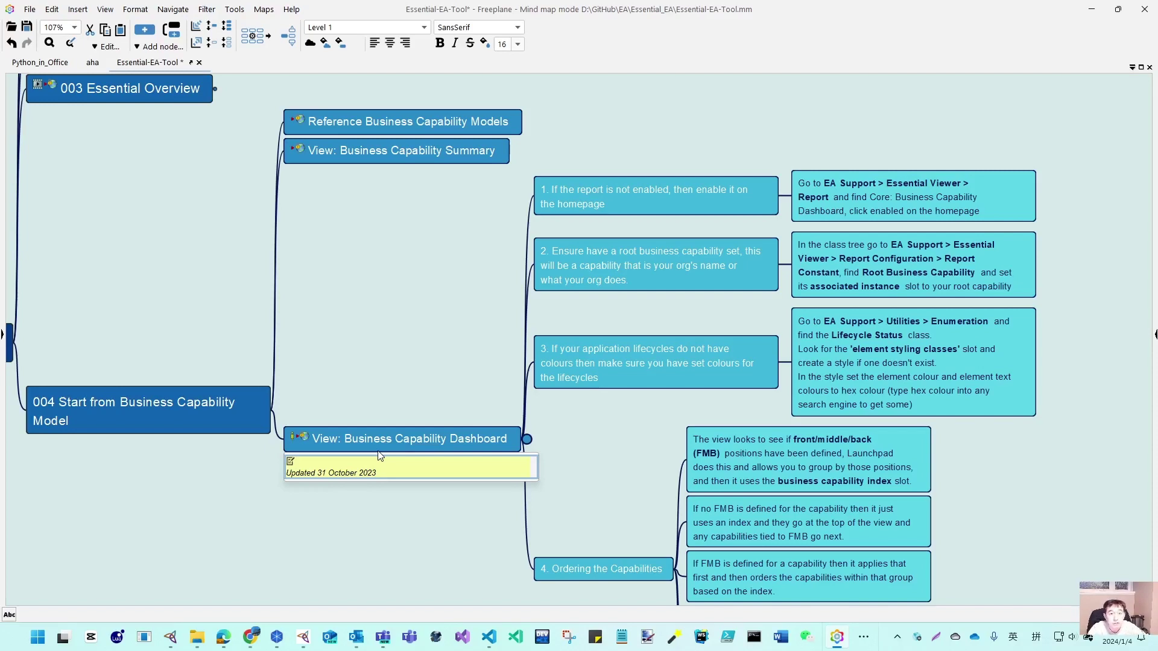
Open the page linked from Reference Business Capability Models and examine its list of free Business Capability Models.
left_click(300, 120)
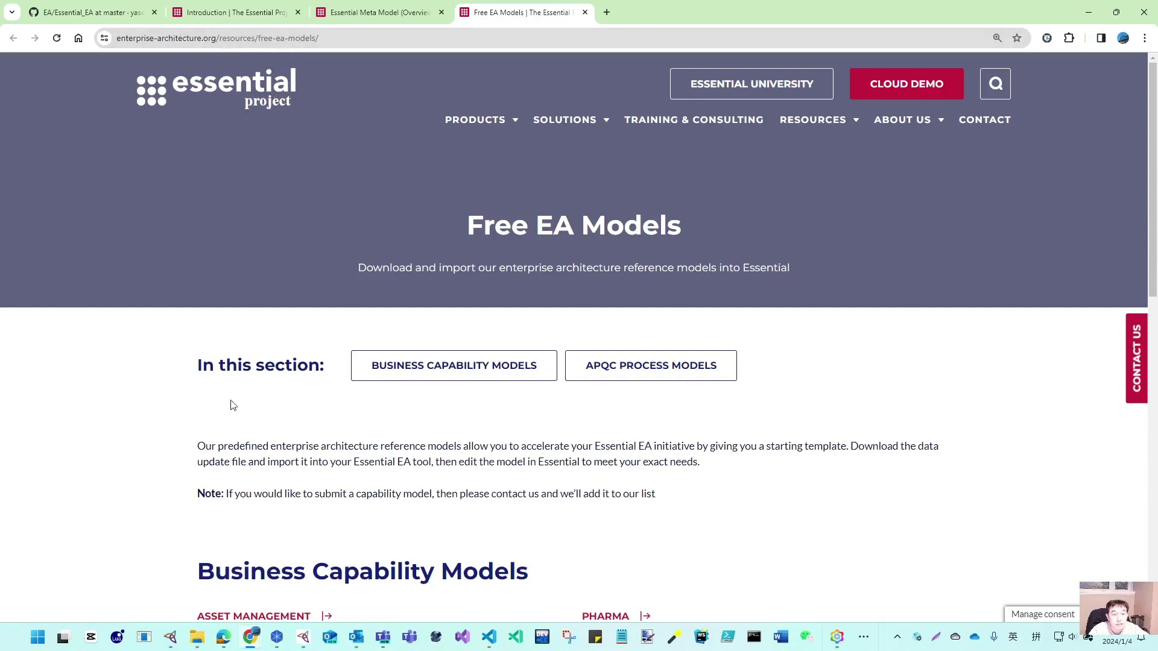
scroll(229, 425, "down", 4)
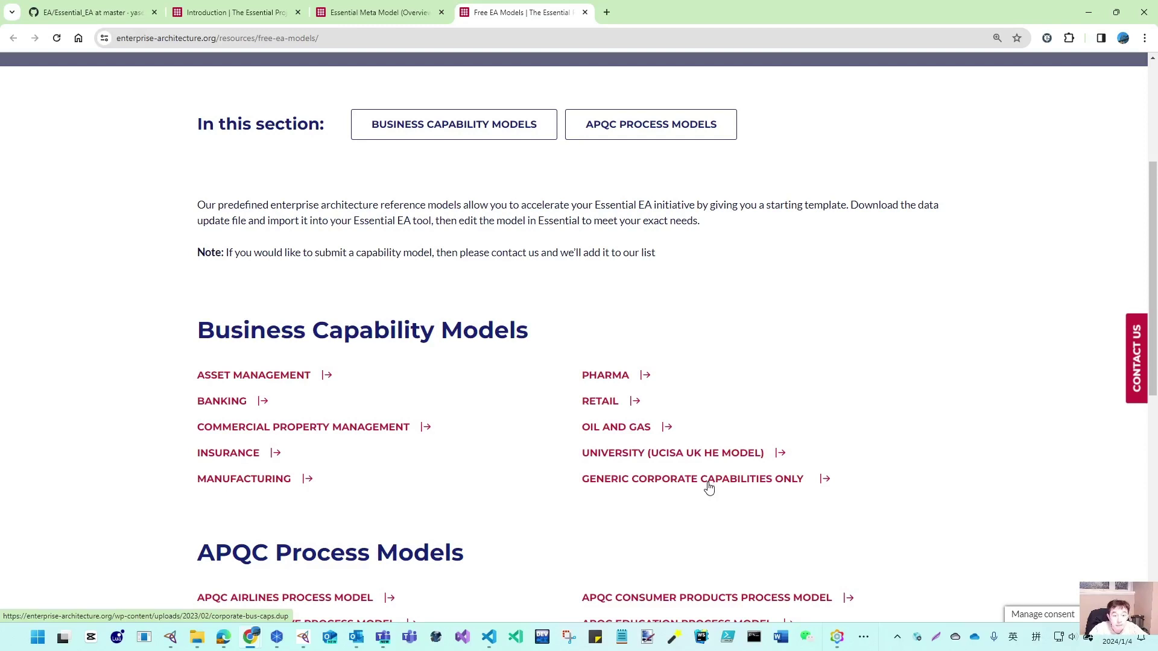
mouse_move(306, 641)
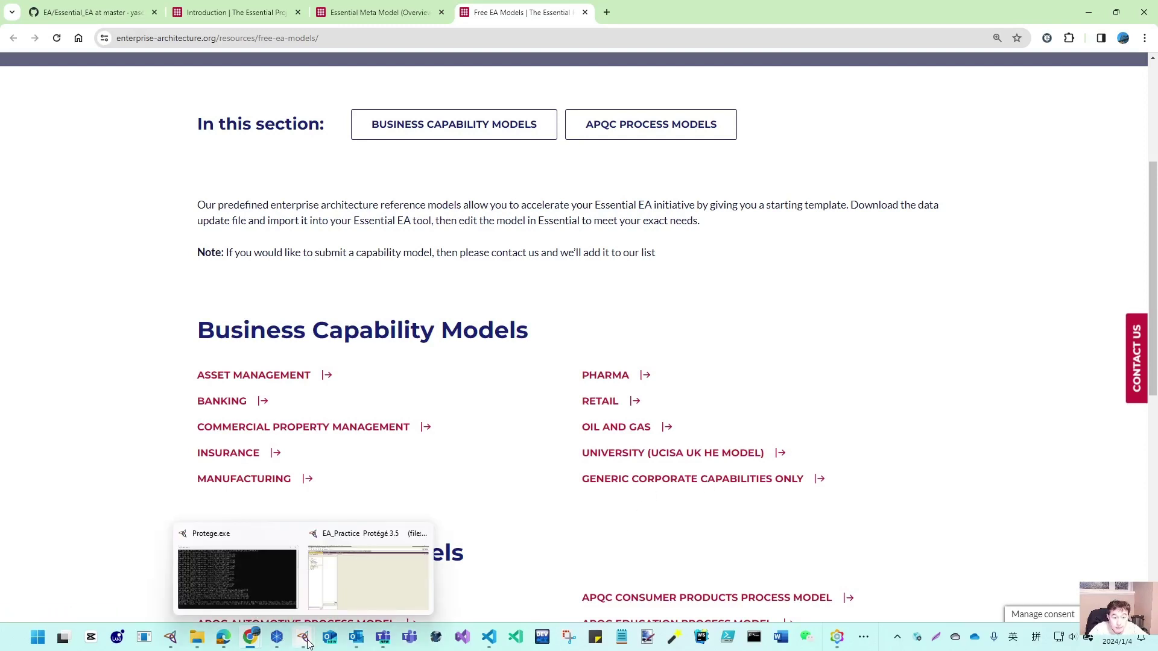
Switch to Protégé and examine the conceptual, logical and physical classes within Business_Layer and Application_Layer, widening the class browser to fit.
left_click(354, 590)
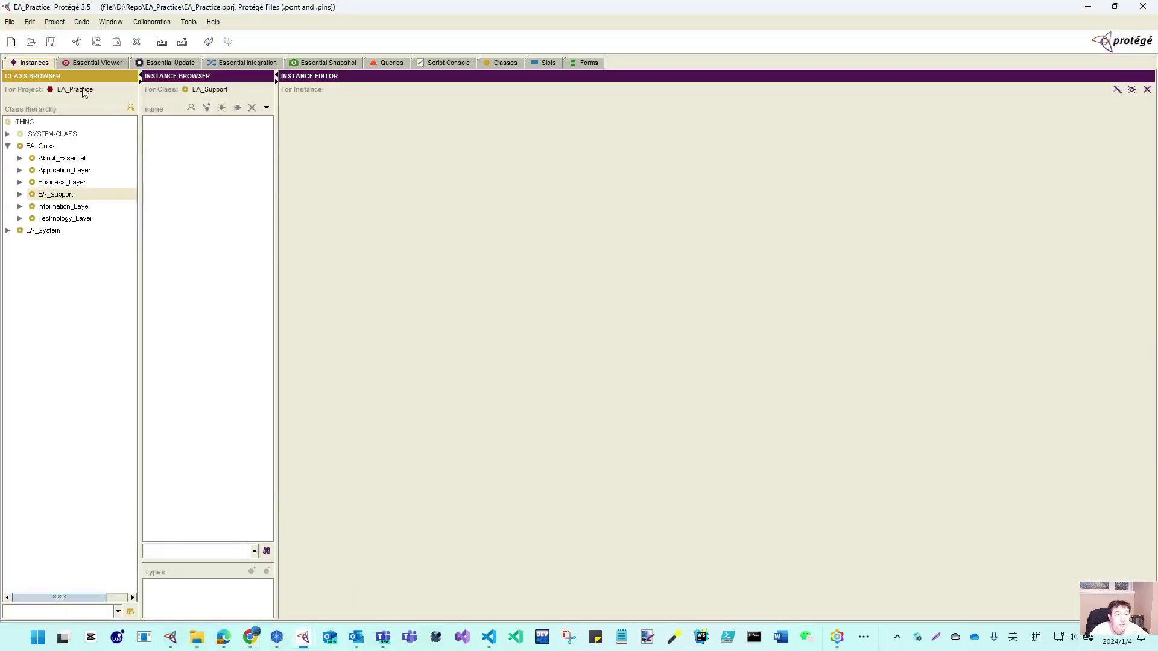
left_click_drag(138, 154, 161, 160)
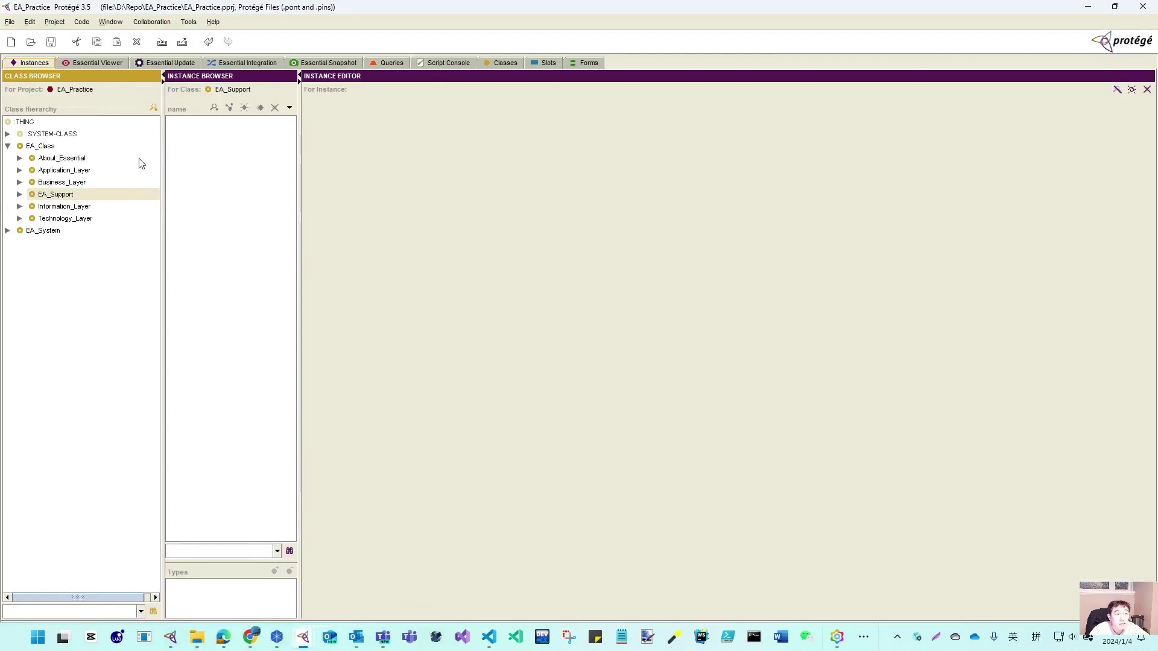
left_click(20, 182)
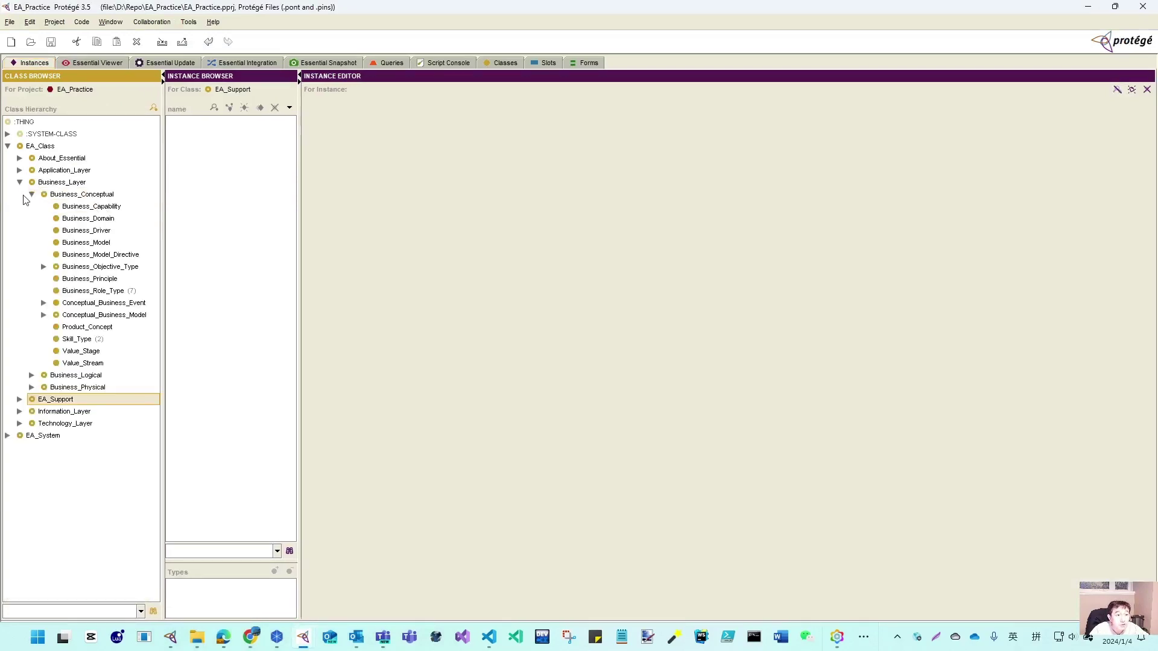
left_click(32, 194)
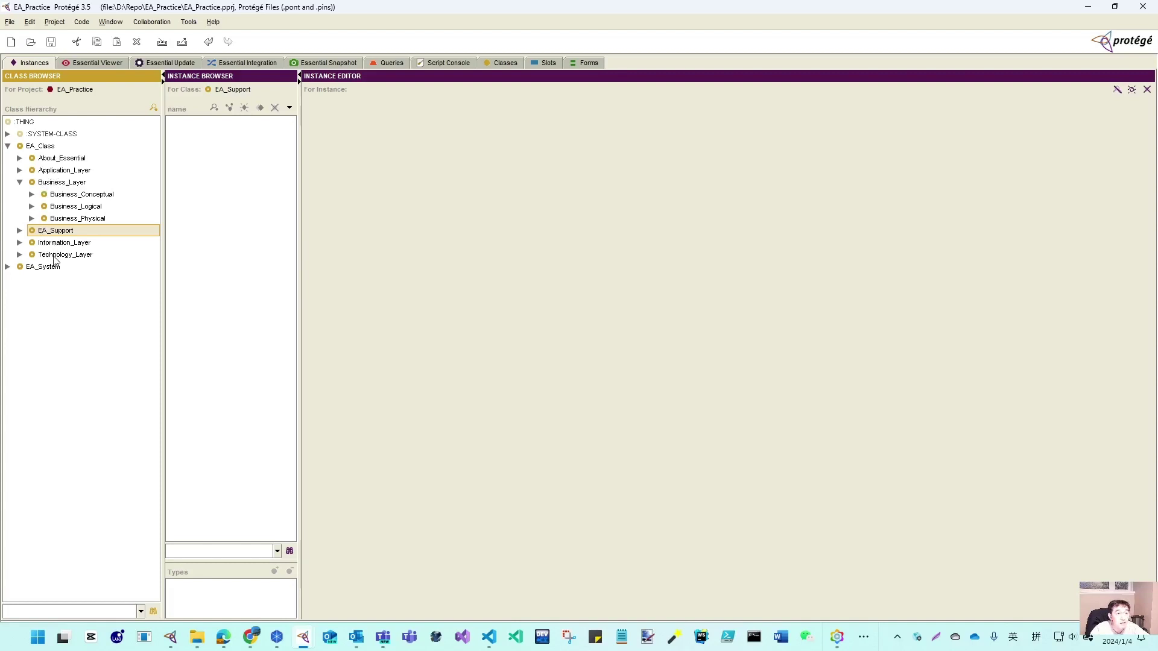
left_click(19, 171)
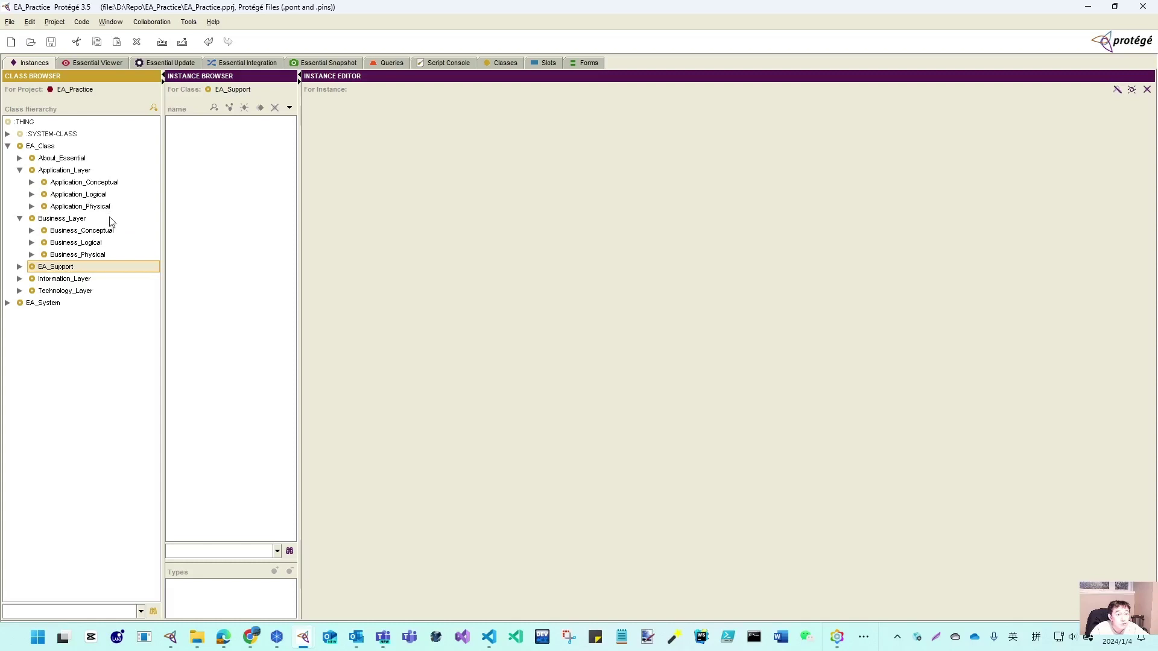
left_click(32, 195)
left_click_drag(162, 223, 195, 222)
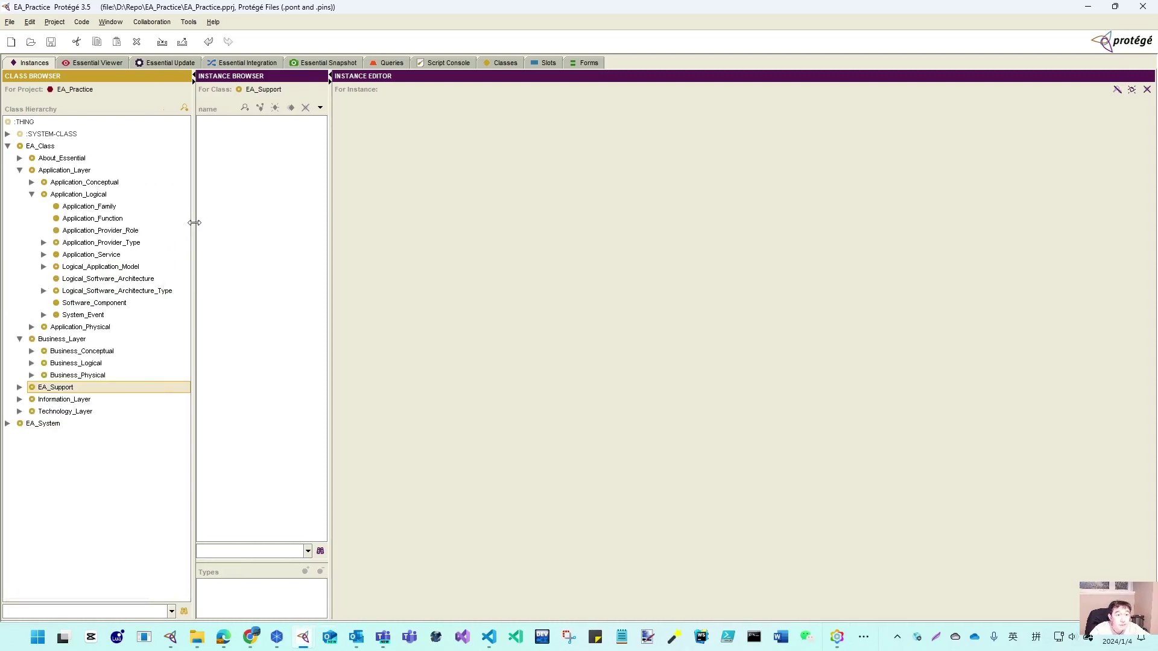
left_click(32, 195)
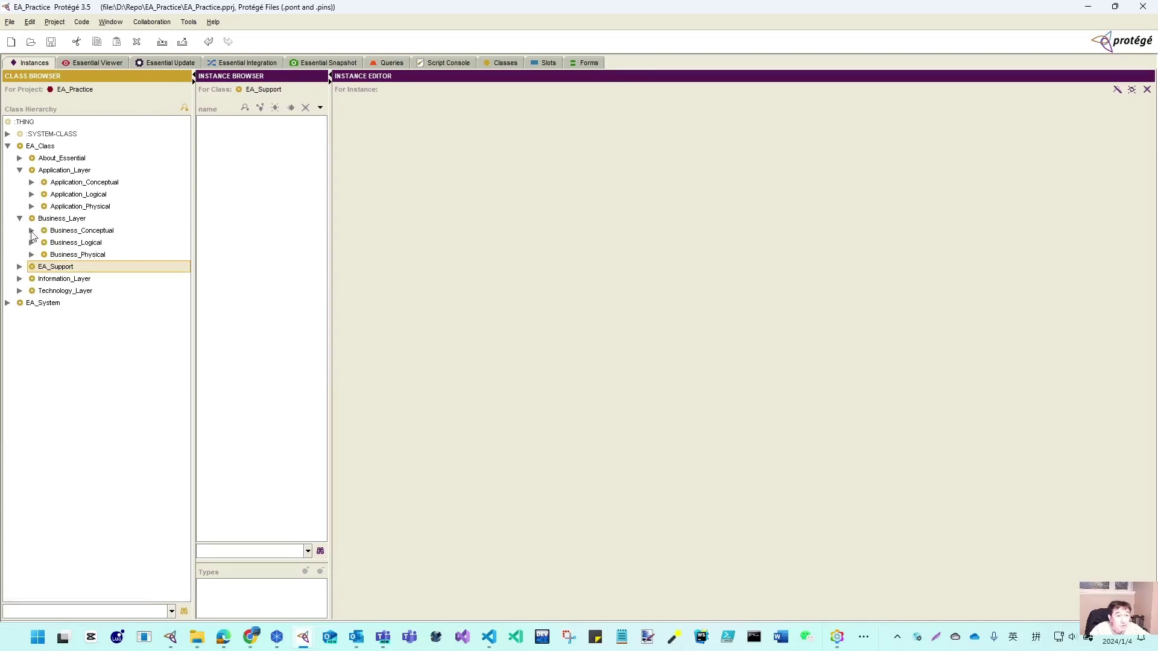
Select the Business_Capability class under Business_Conceptual and widen the instance browser while narrowing the class browser.
left_click(31, 230)
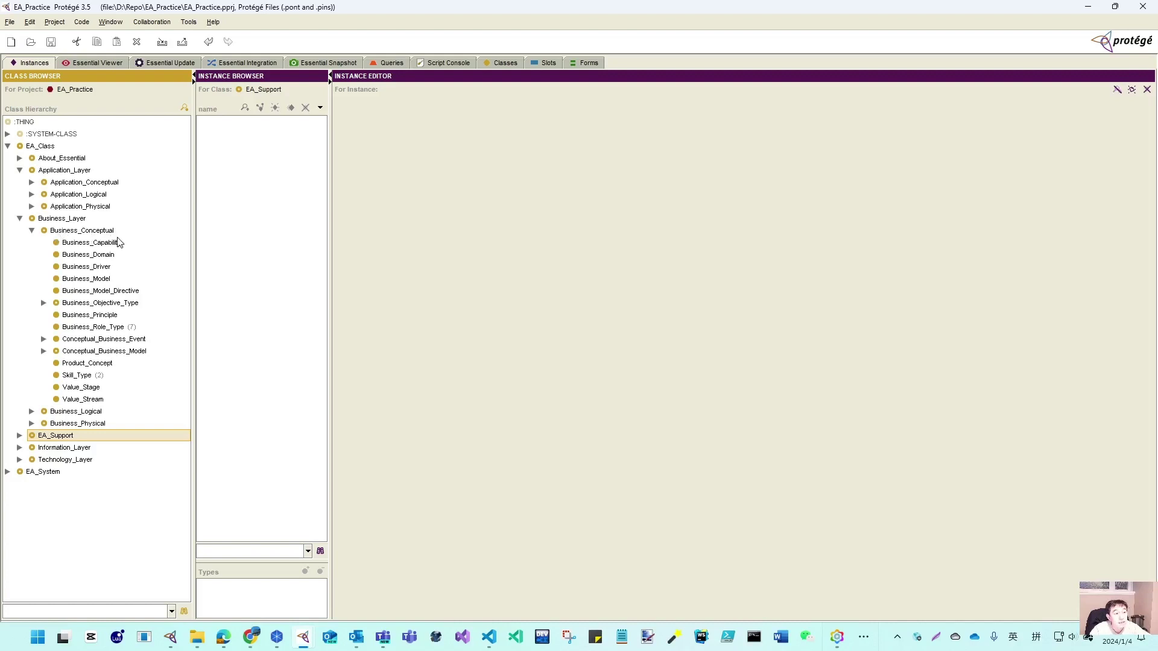
left_click(84, 244)
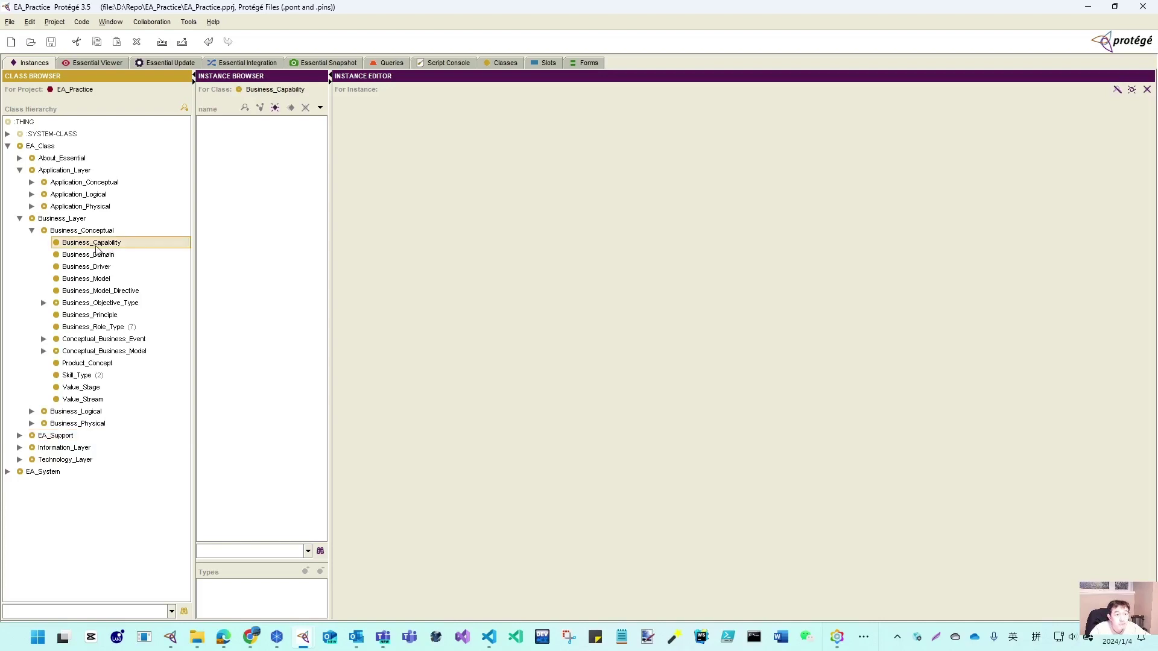
left_click_drag(193, 250, 173, 250)
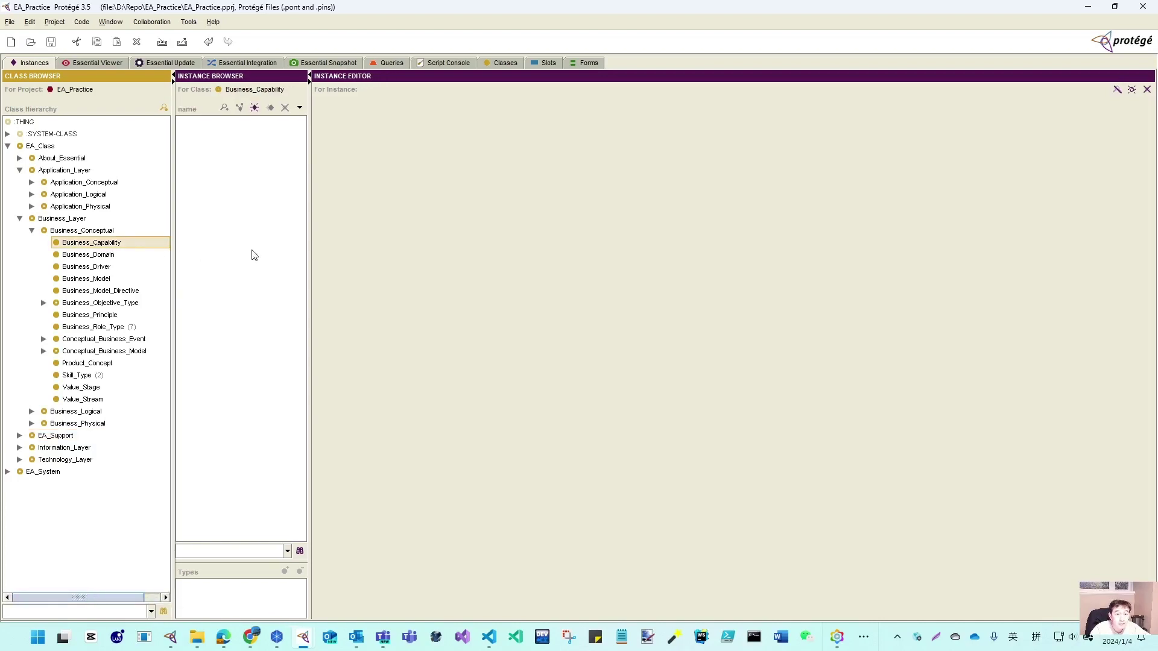
left_click_drag(310, 259, 331, 259)
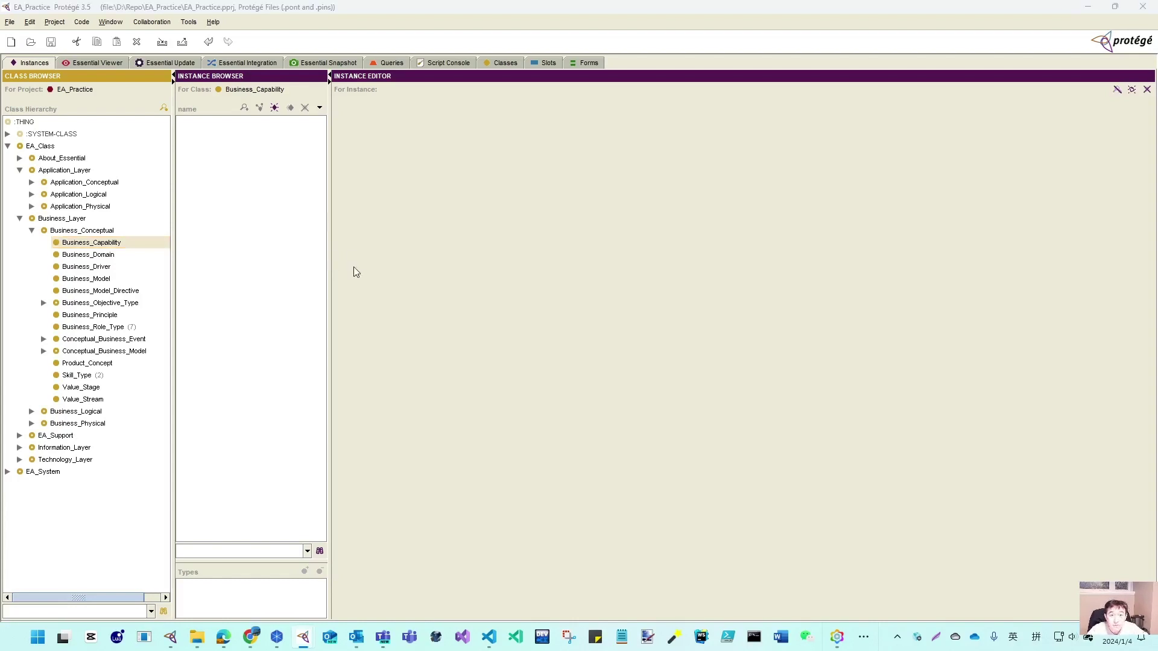
key("alt+Tab")
key("Escape")
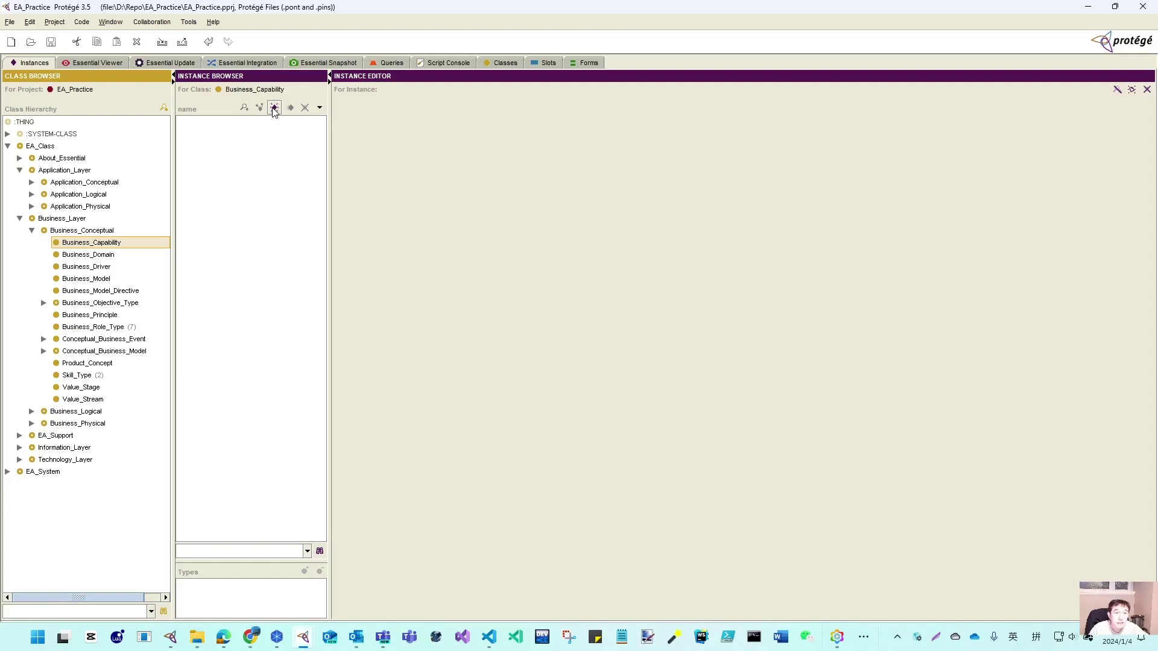
left_click(275, 108)
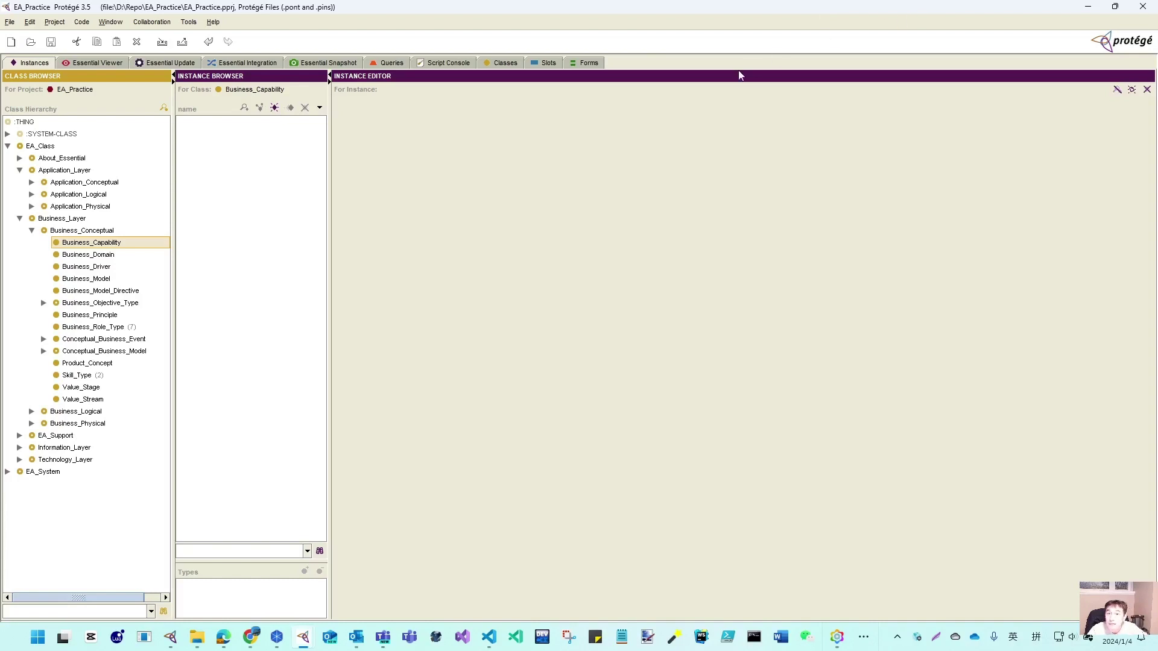
Return to the Free EA Models page in Chrome, download the Generic Corporate Capabilities Only model and show the recent downloads.
key("alt+Tab")
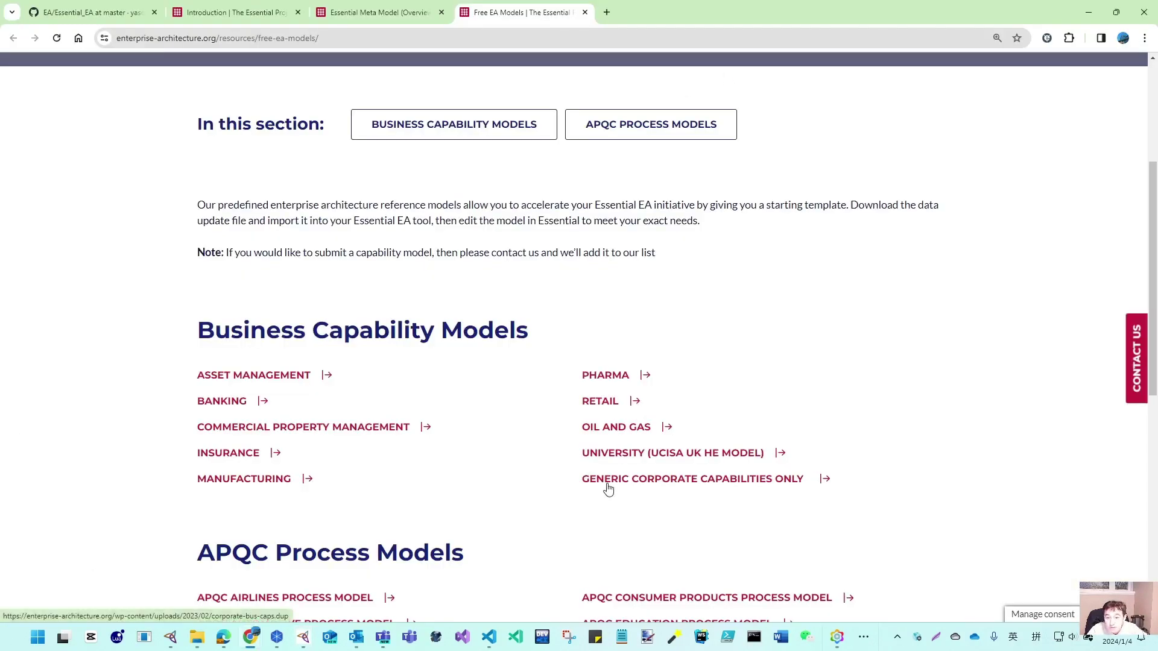
left_click(656, 484)
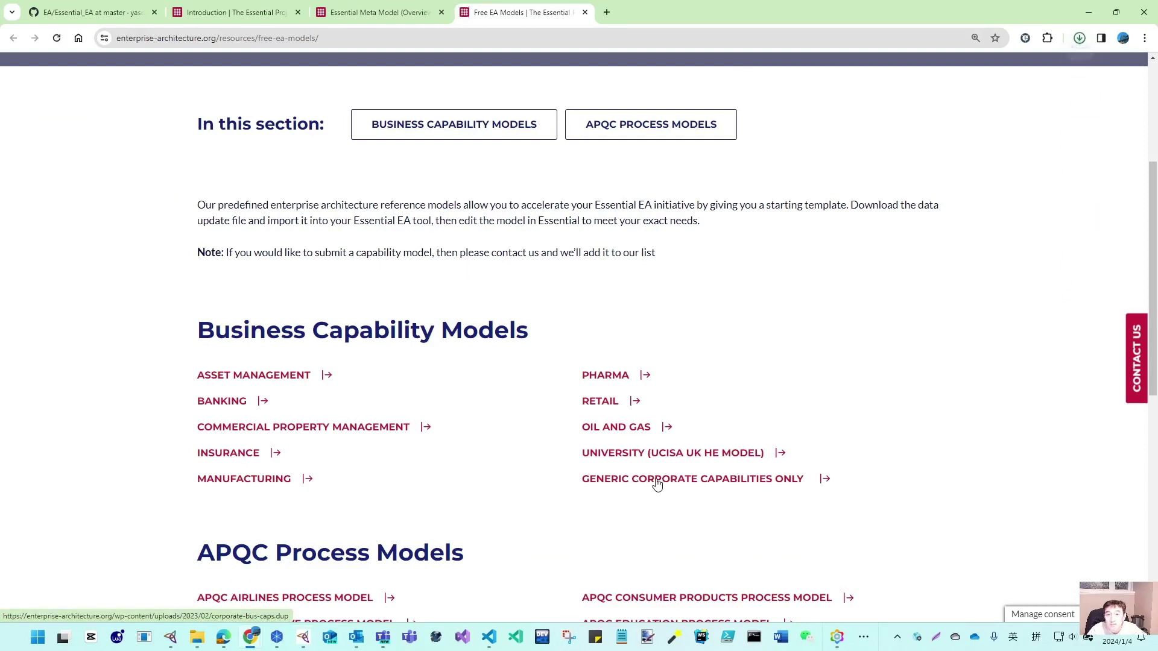
left_click(1080, 38)
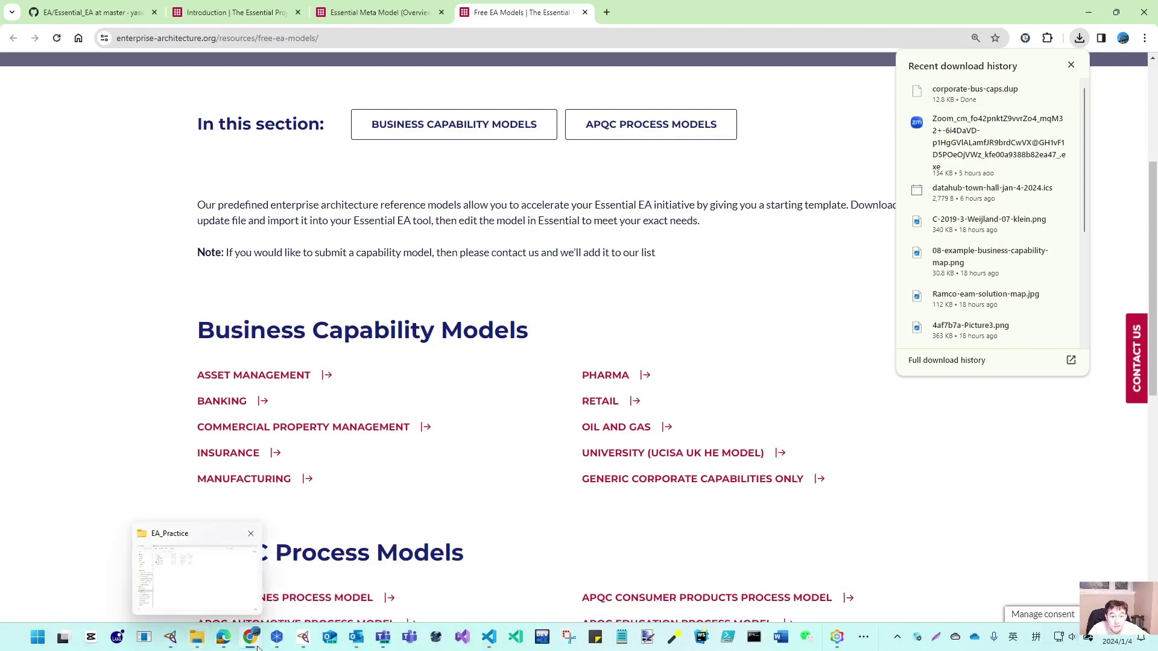
Switch to Protégé and use Essential Update to apply the corporate-bus-caps.dup pack from the Downloads folder to the repository.
left_click(303, 638)
left_click(353, 581)
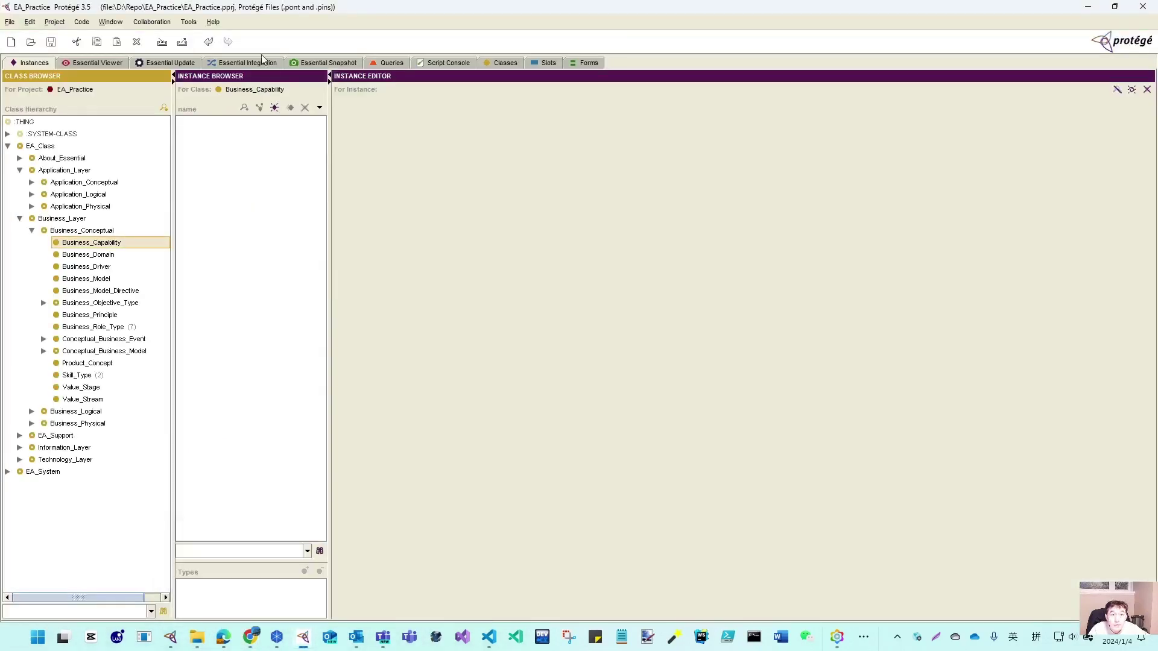
left_click(167, 64)
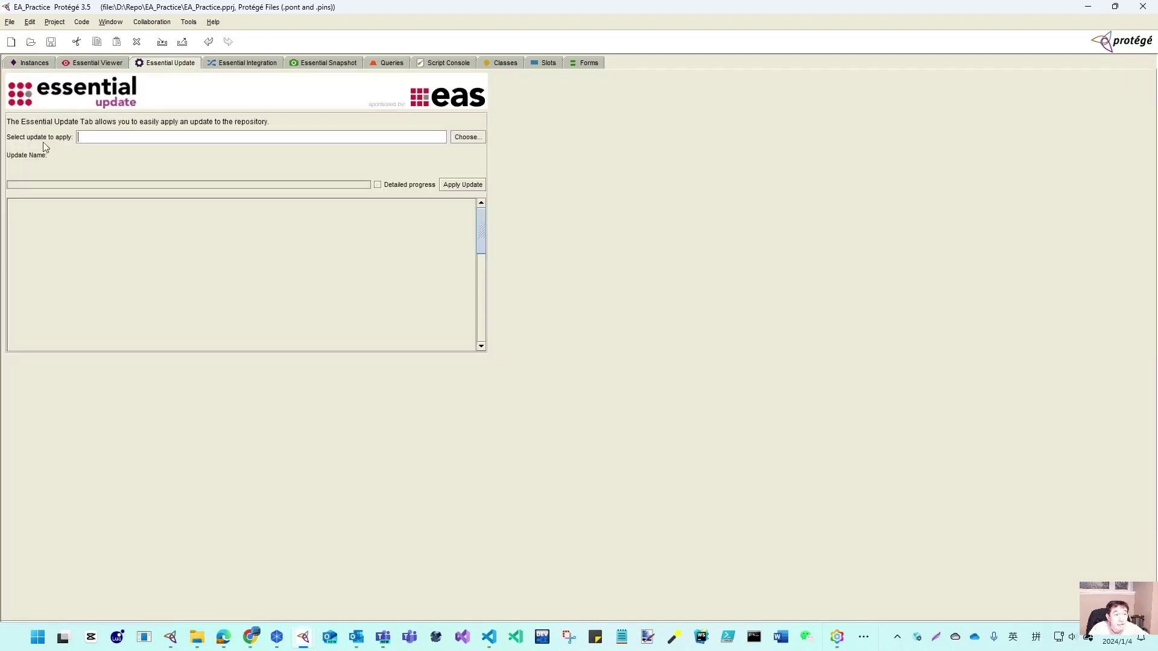
left_click(467, 139)
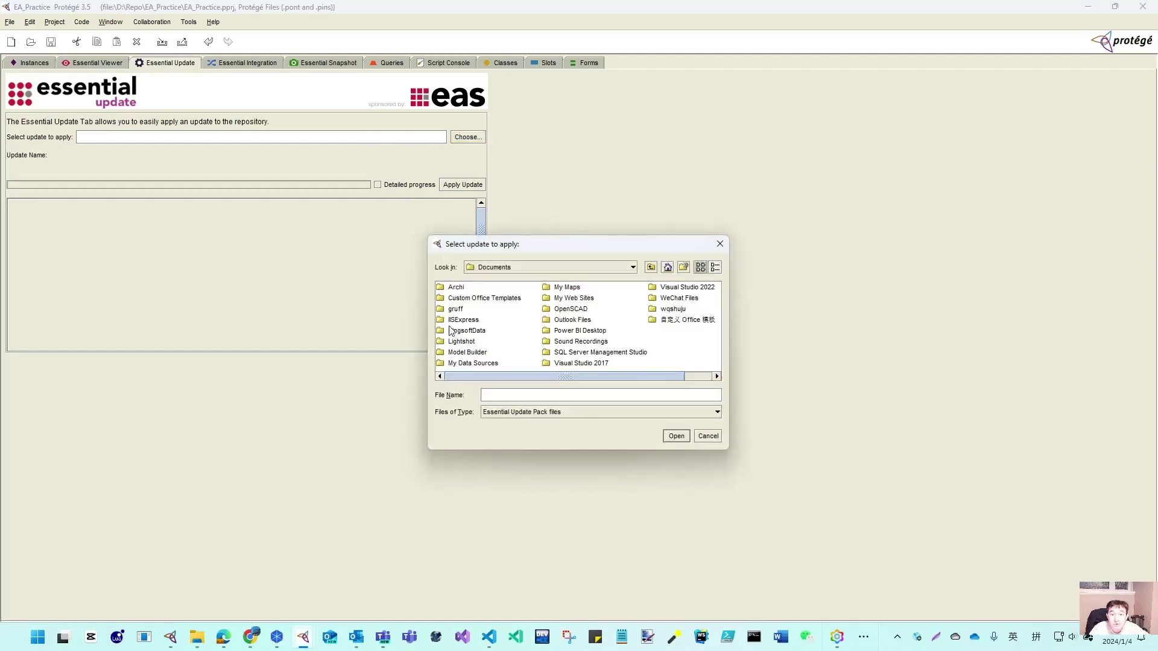
left_click(650, 267)
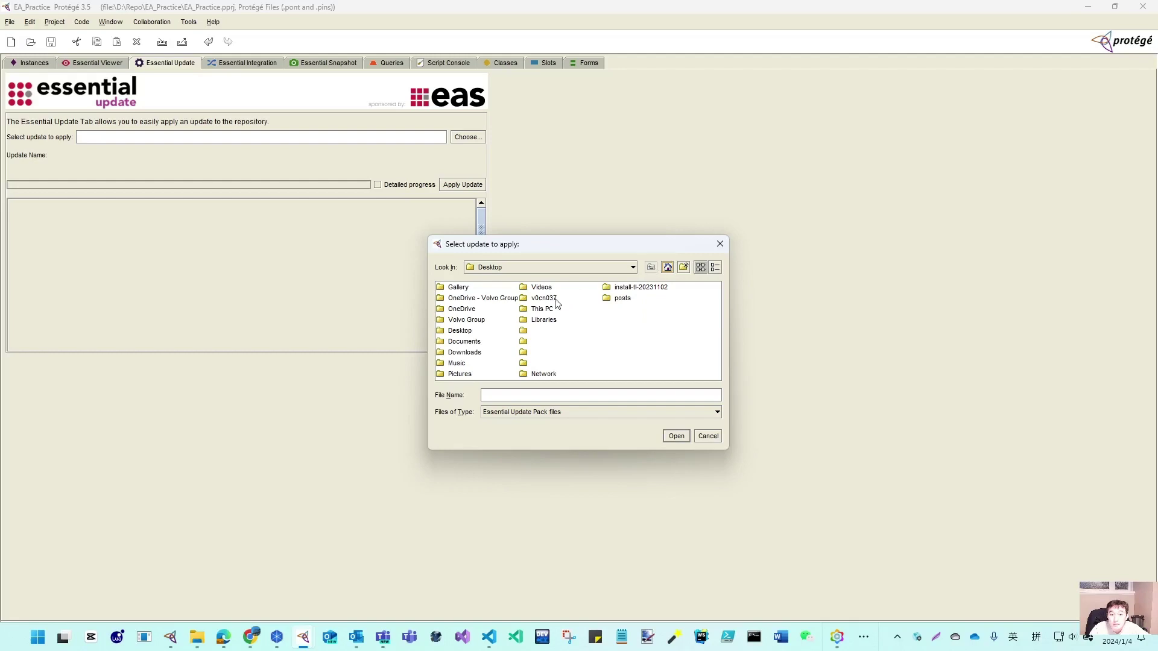
double_click(470, 353)
left_click_drag(581, 378, 671, 378)
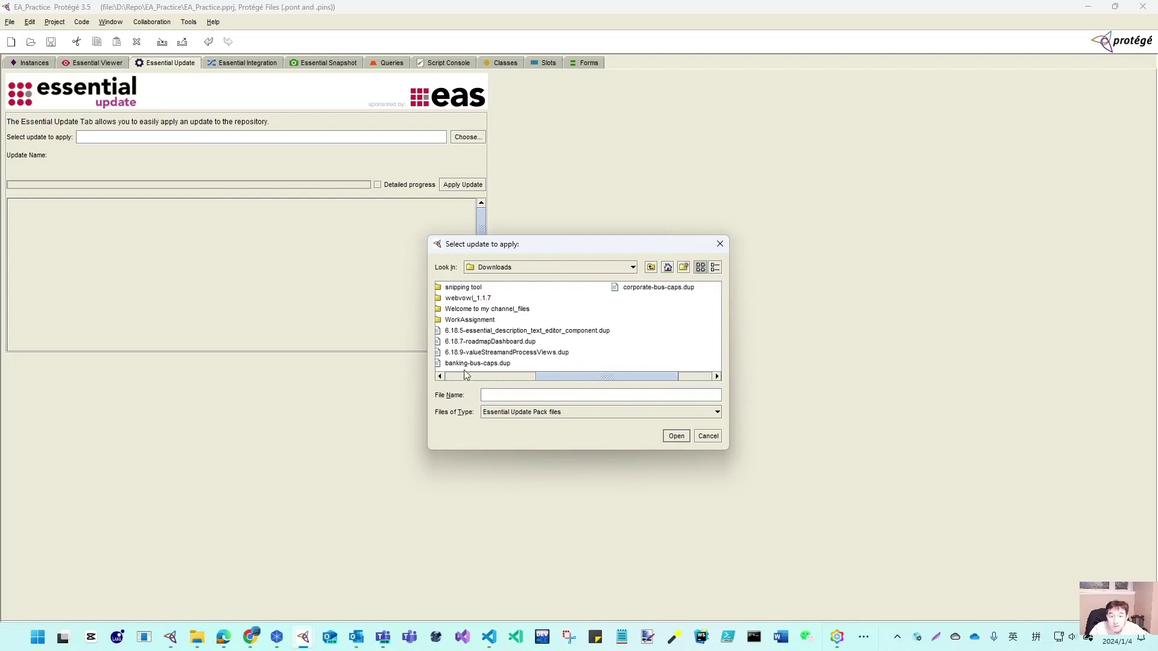
left_click(643, 291)
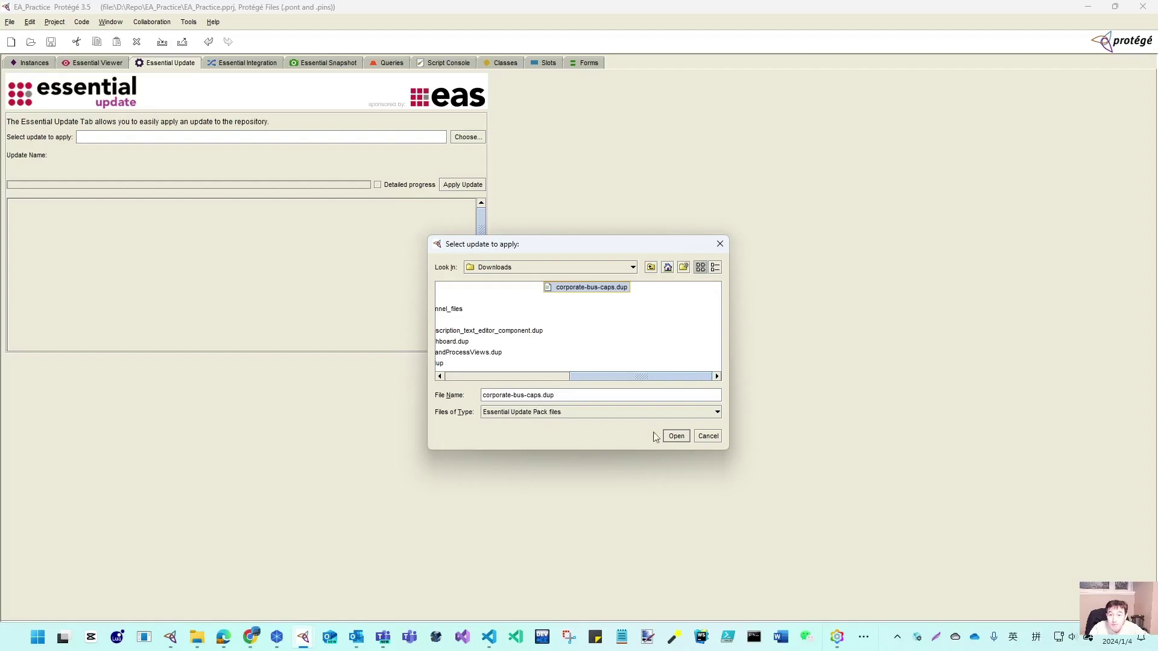
left_click(682, 439)
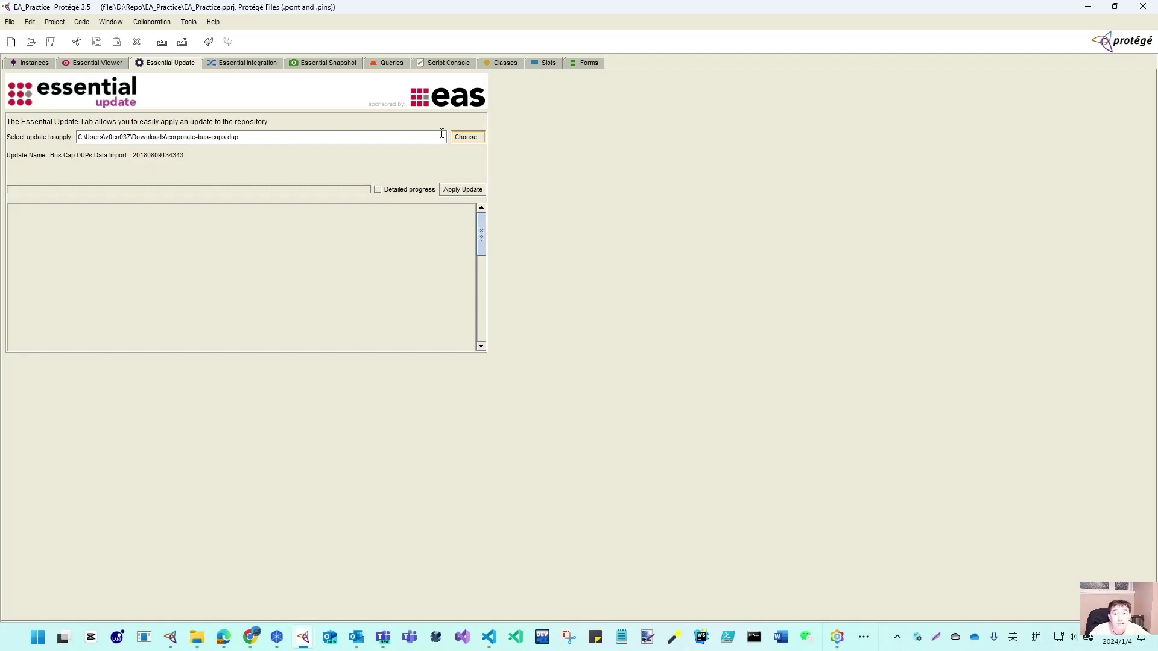
left_click(465, 191)
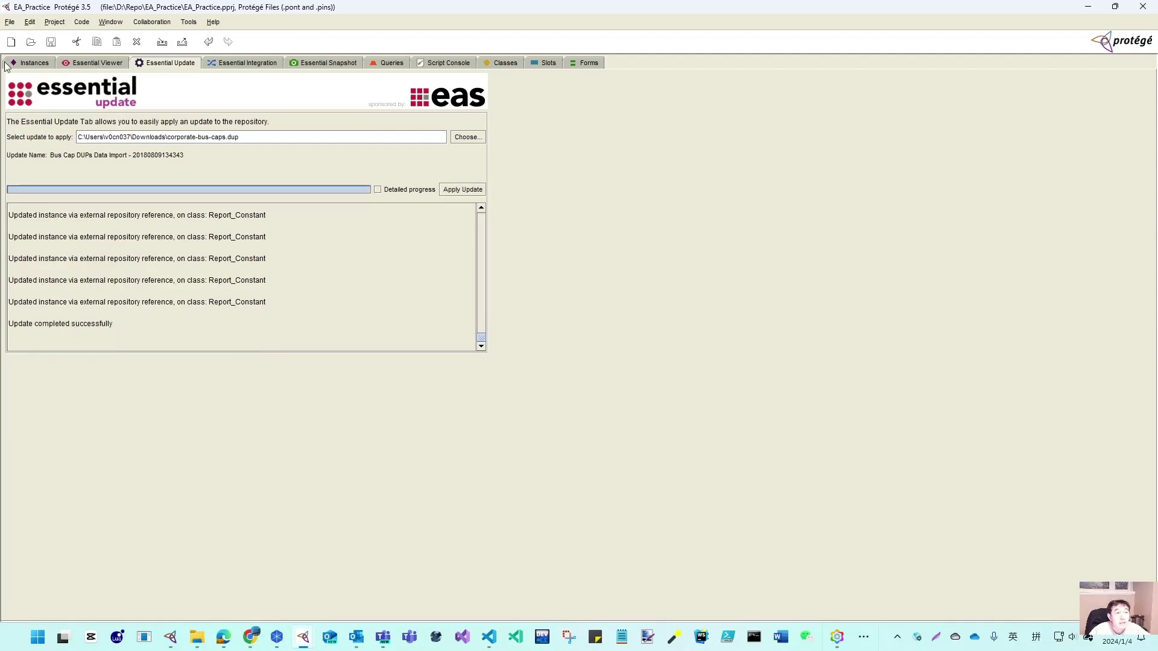
Examine the instances of Business_Capability, Business_Role_Type, Skill_Type and Site_Category in Business_Layer, widening the class browser.
left_click(28, 63)
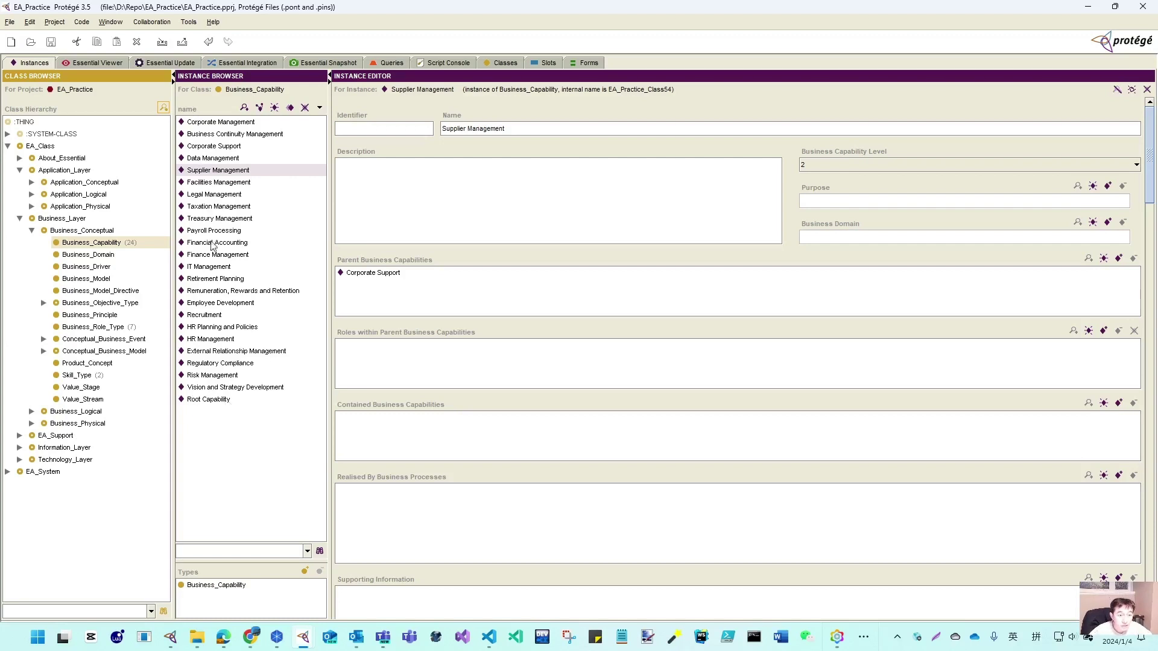
left_click_drag(173, 339, 215, 339)
left_click(76, 329)
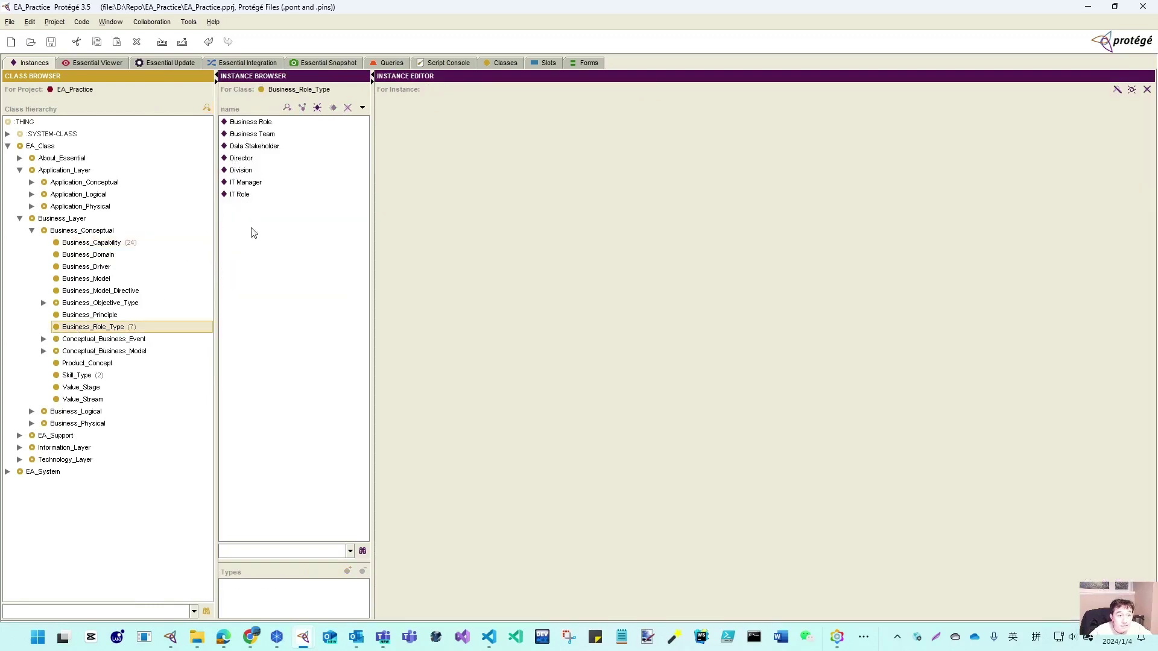
left_click(77, 375)
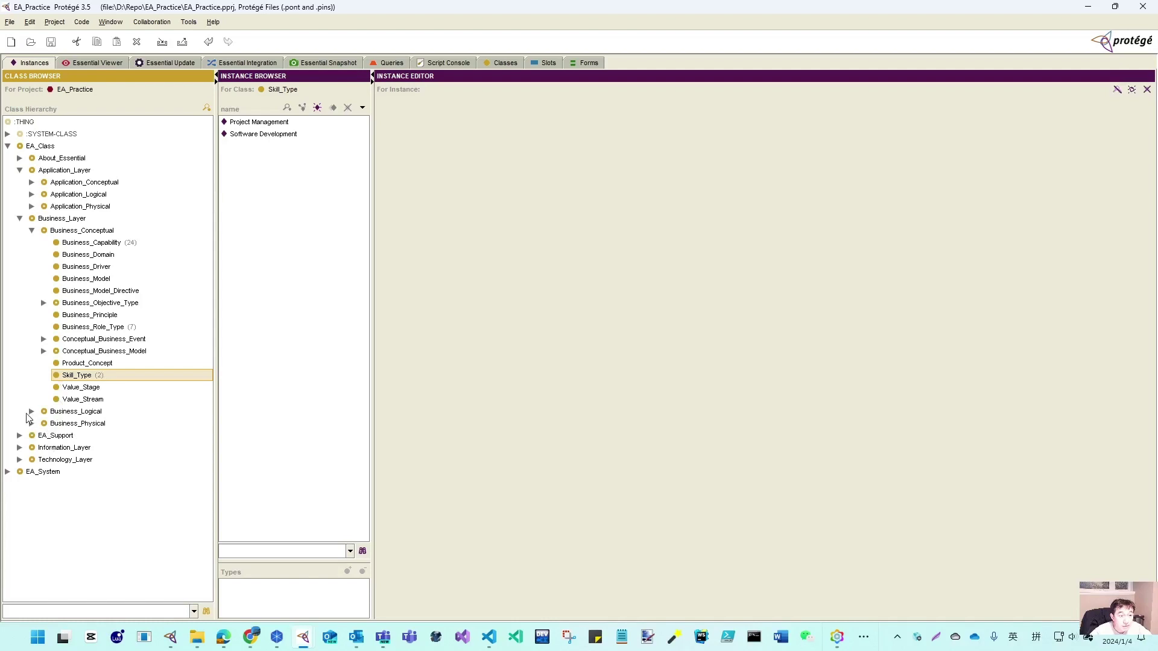
left_click(31, 412)
scroll(68, 465, "down", 3)
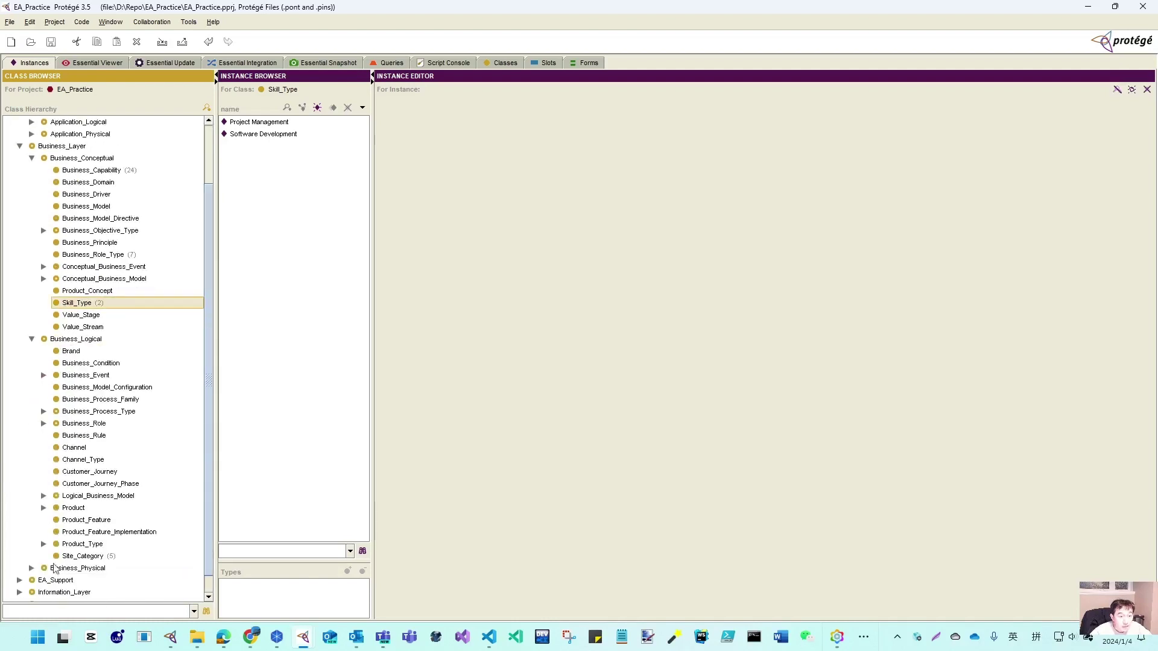
left_click(66, 557)
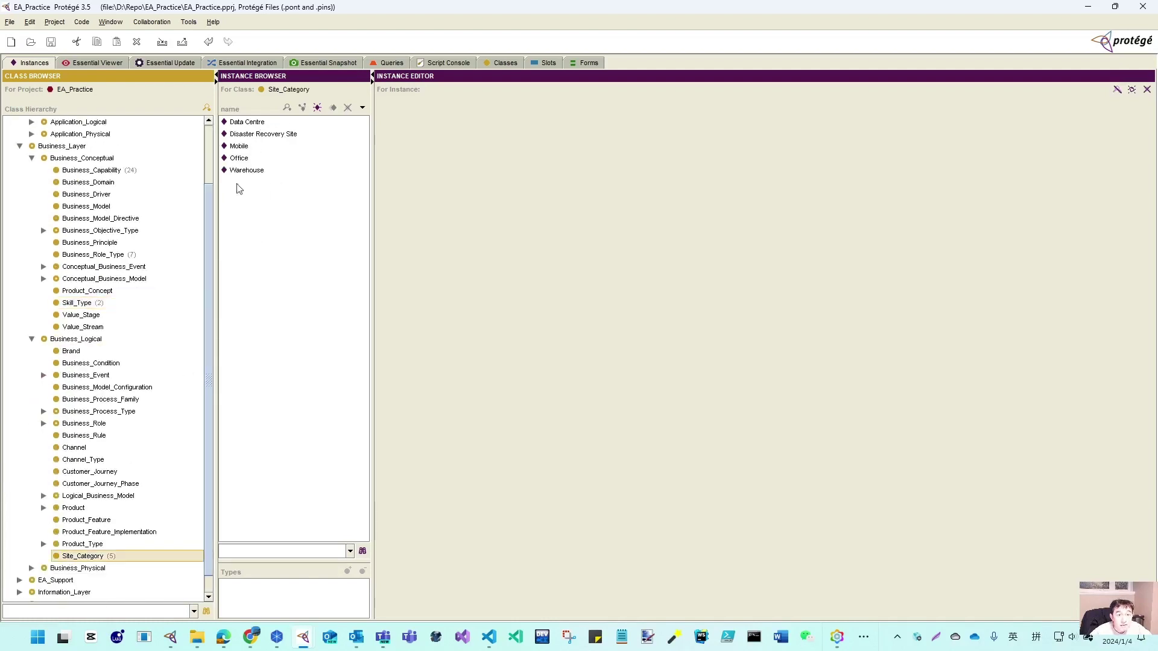
left_click(31, 339)
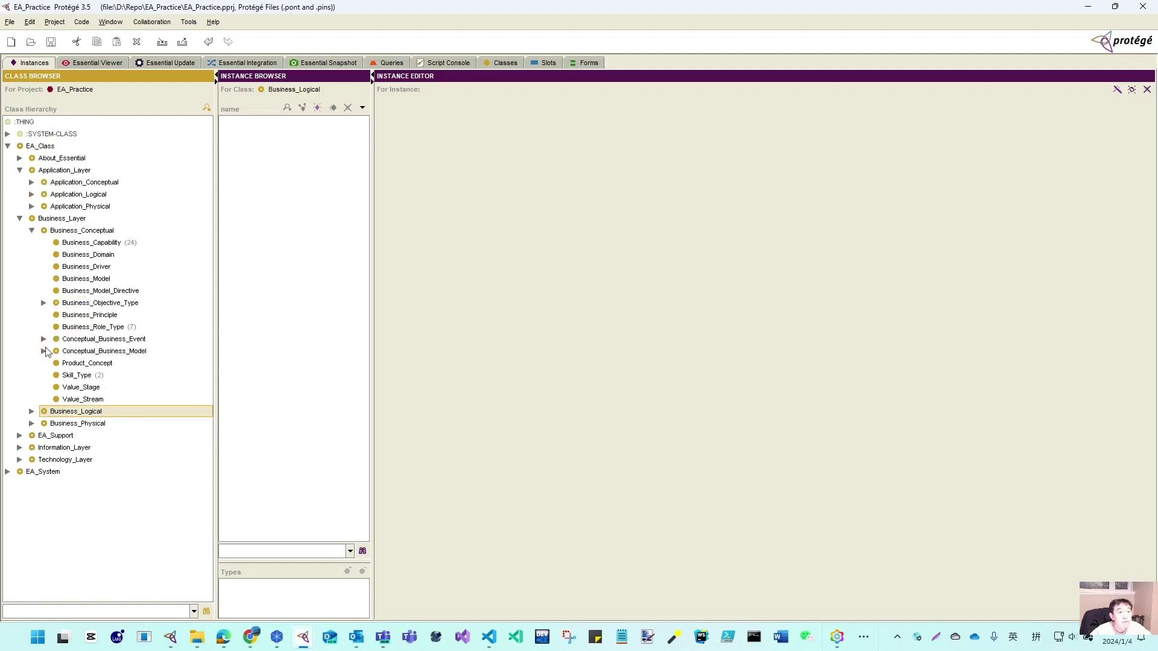
Review the levels and parent and contained capabilities of Business Continuity Management, Corporate Management, Root Capability and Corporate Support.
left_click(115, 244)
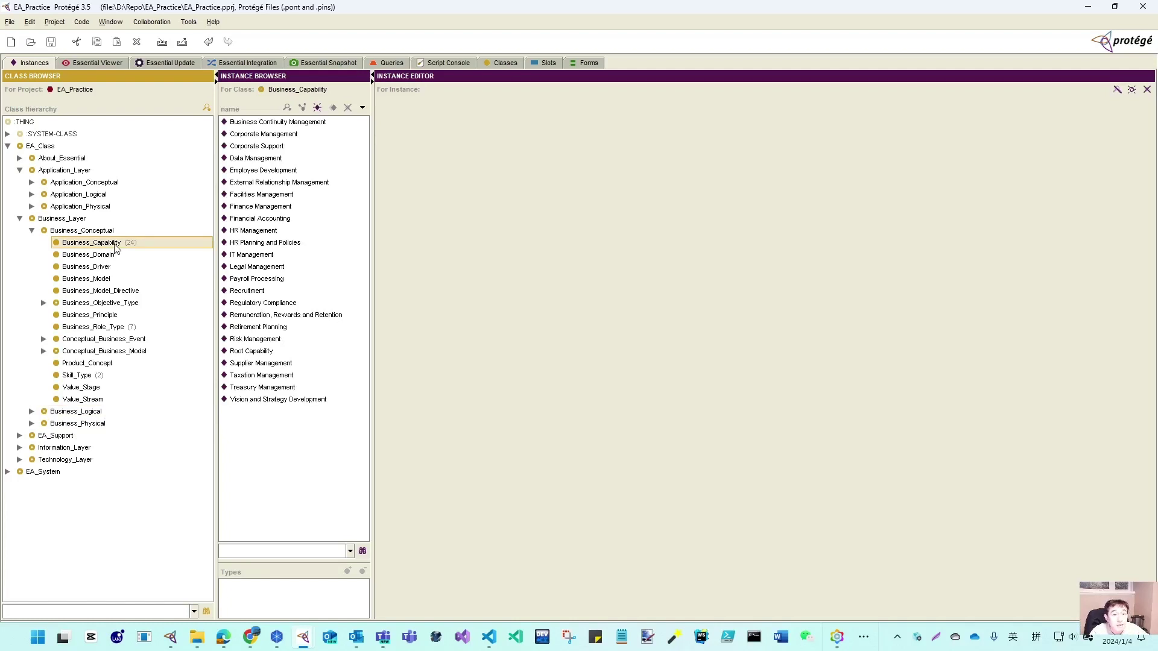
left_click_drag(216, 281, 182, 285)
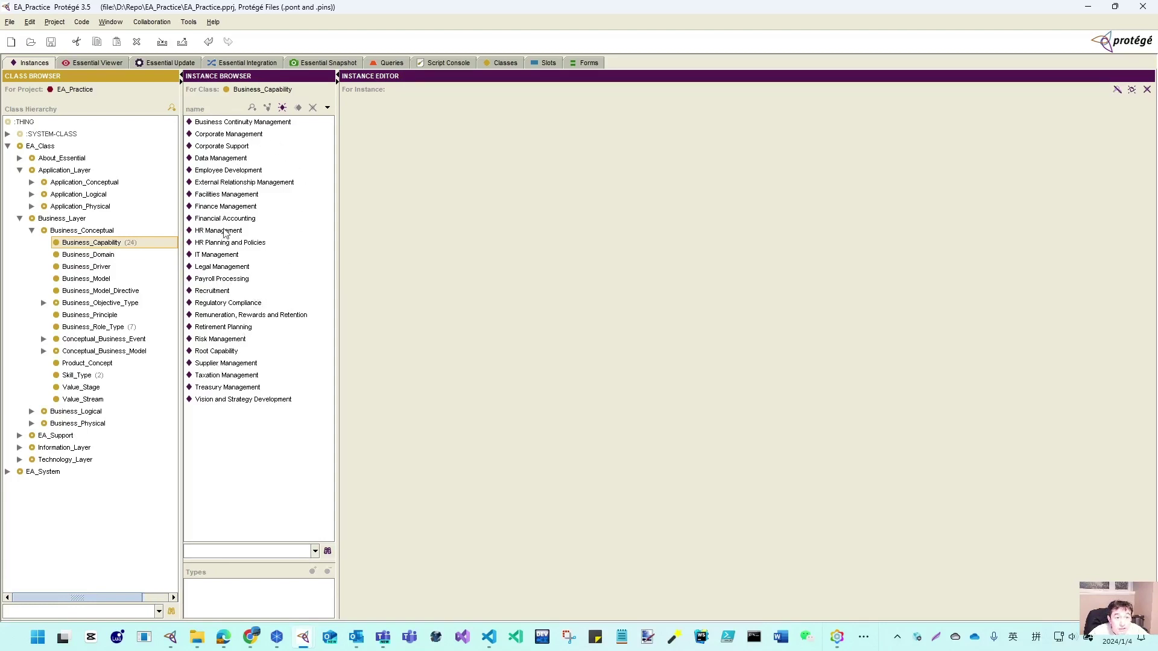
left_click(221, 121)
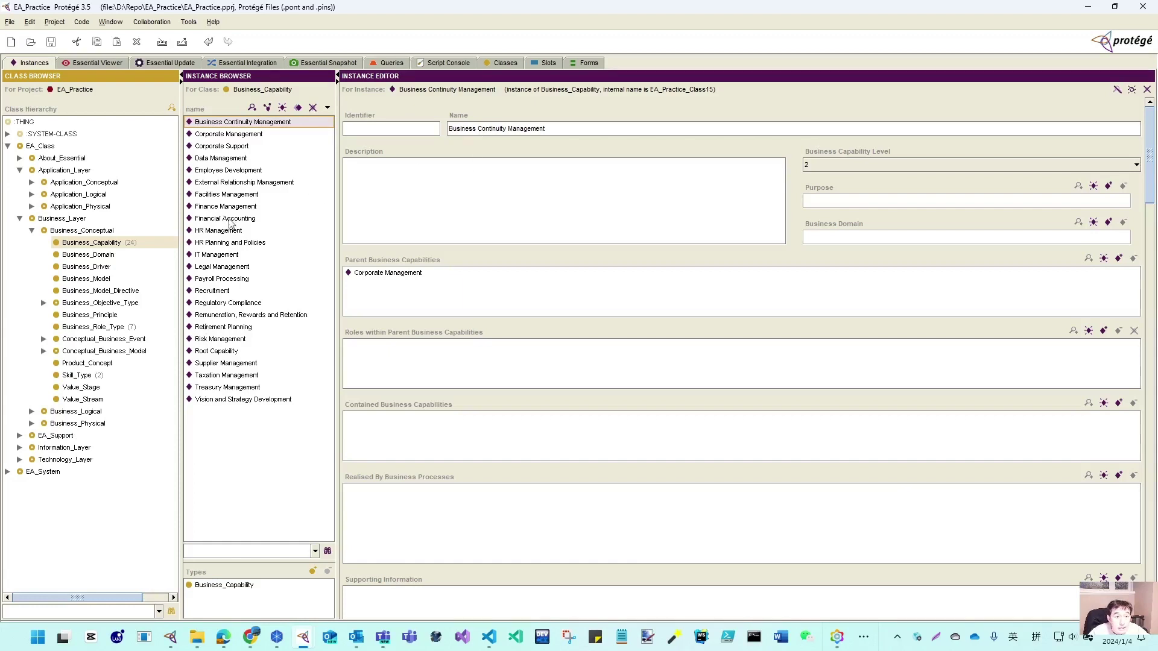
left_click(219, 135)
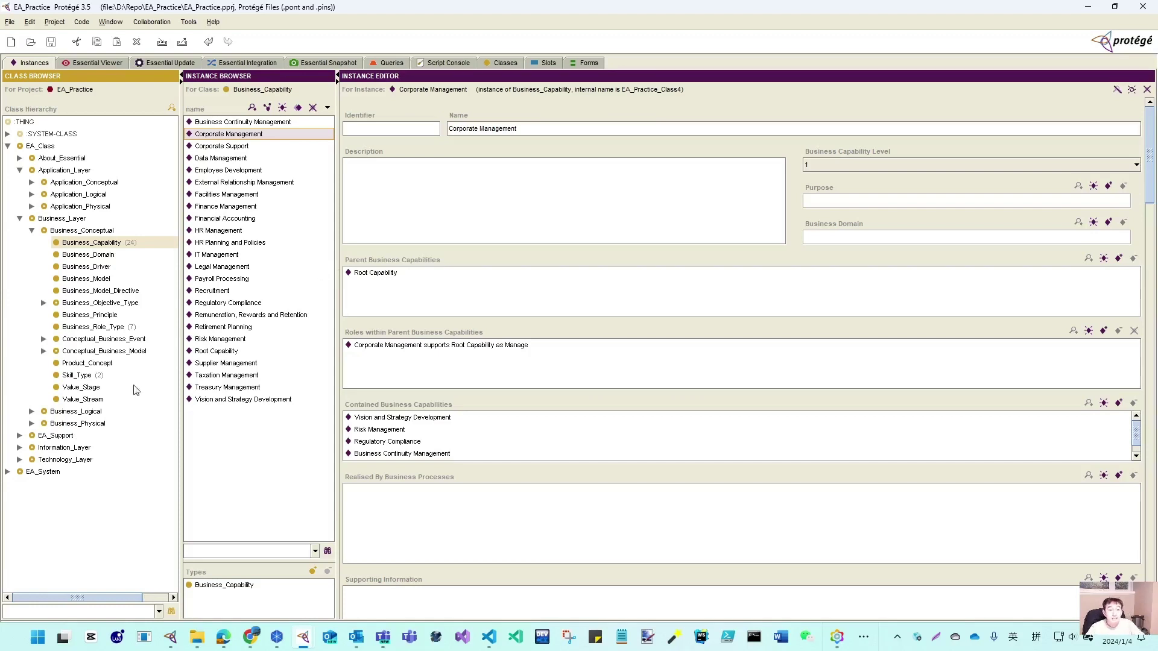
left_click(202, 352)
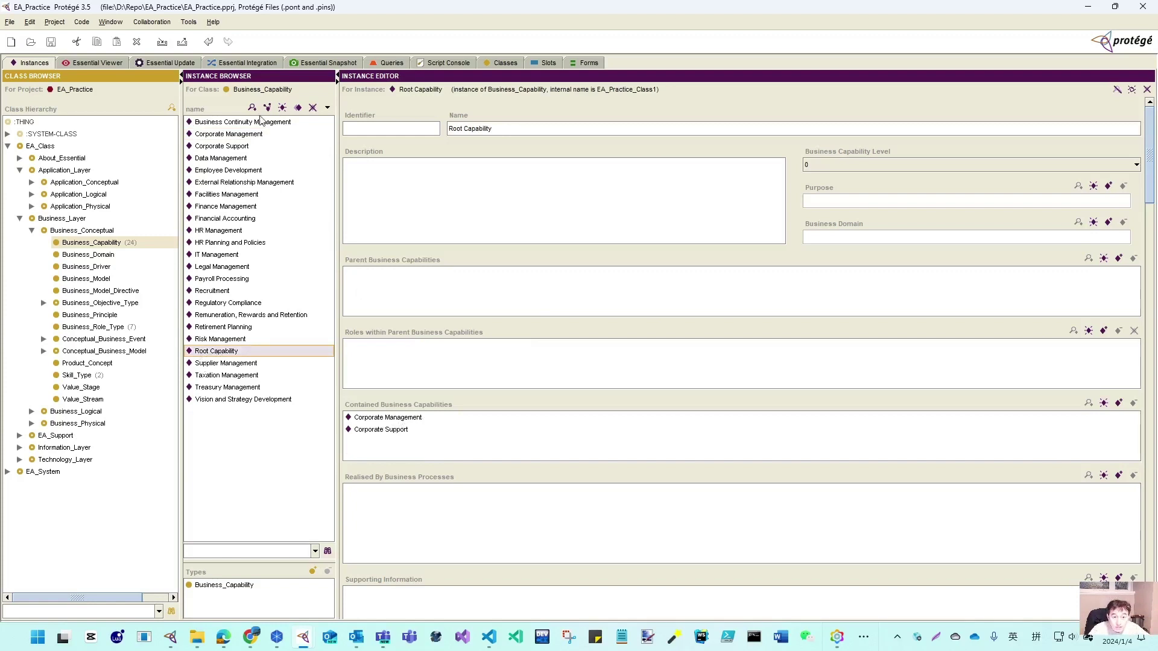
left_click(239, 135)
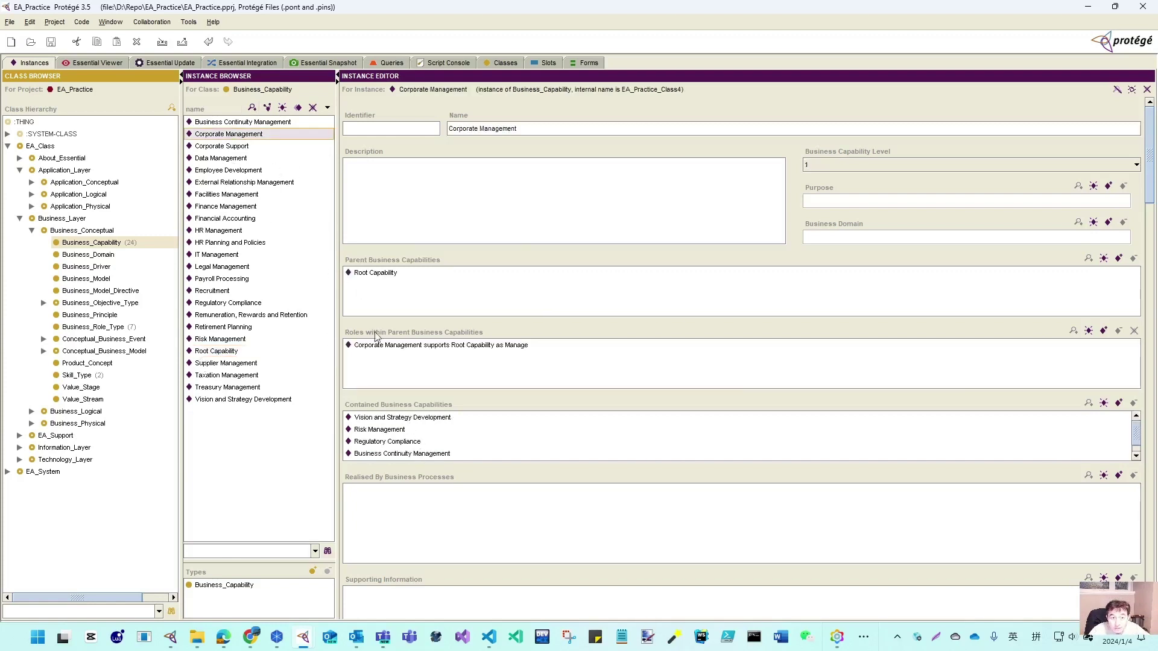
left_click(217, 146)
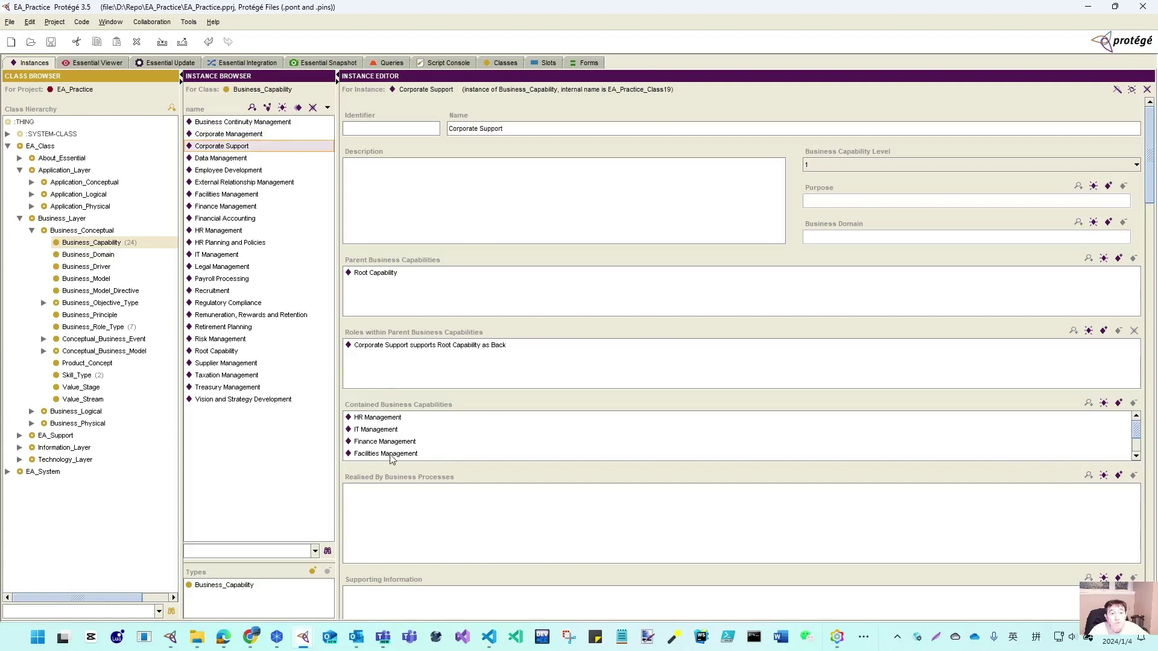
left_click(97, 64)
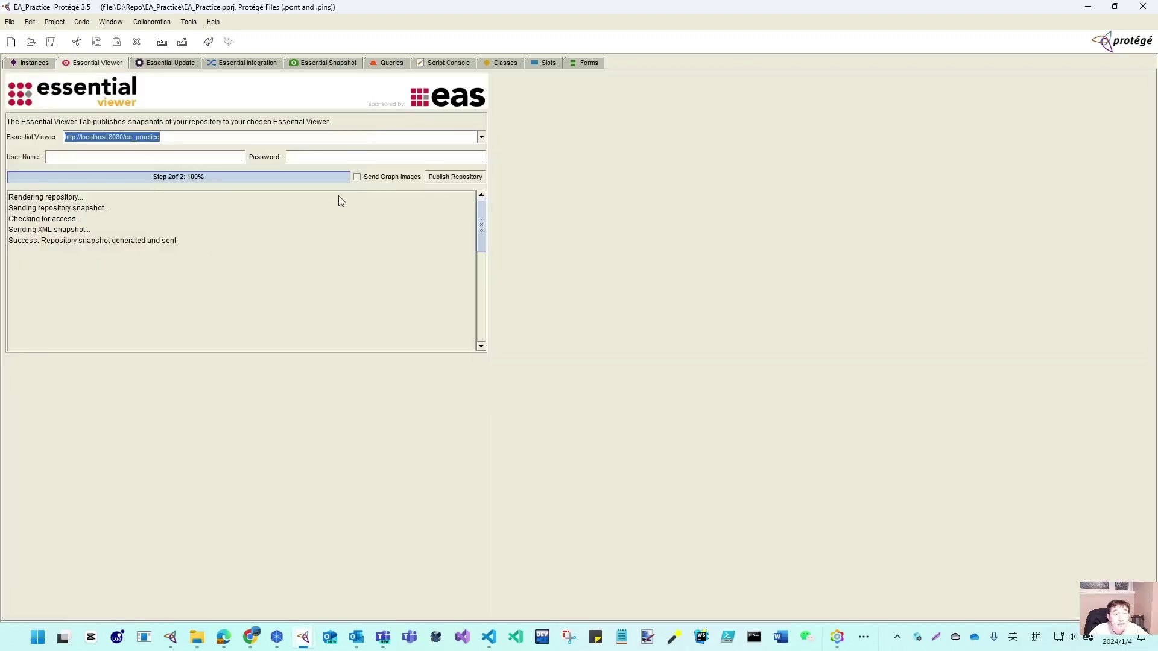
left_click(466, 179)
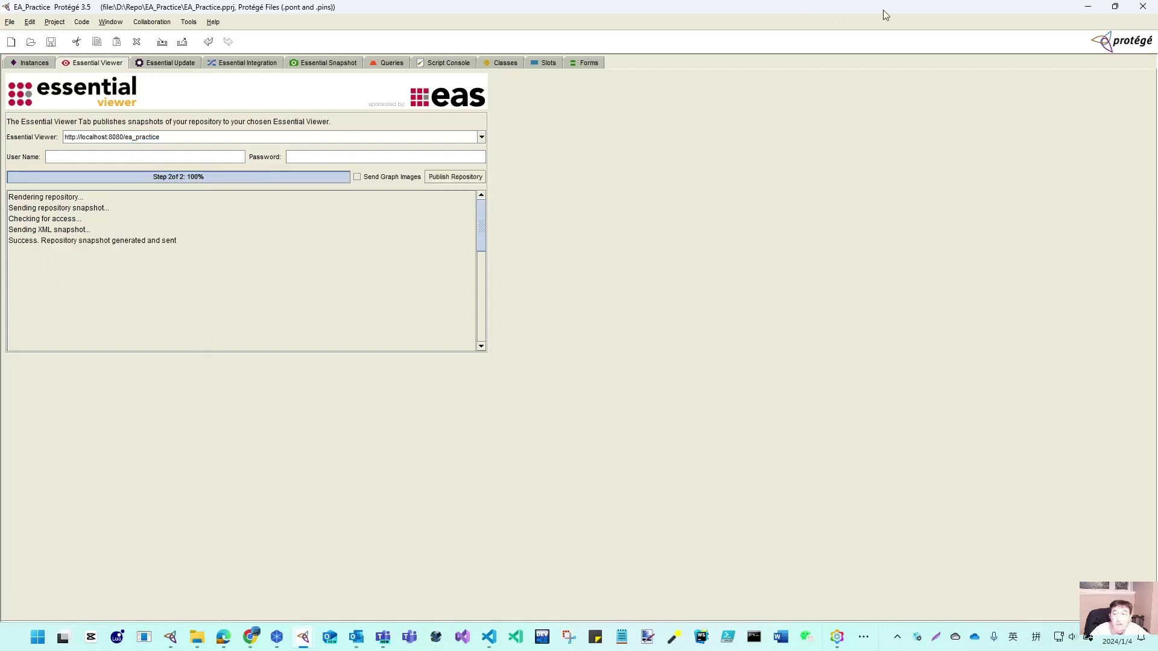
left_click(1115, 7)
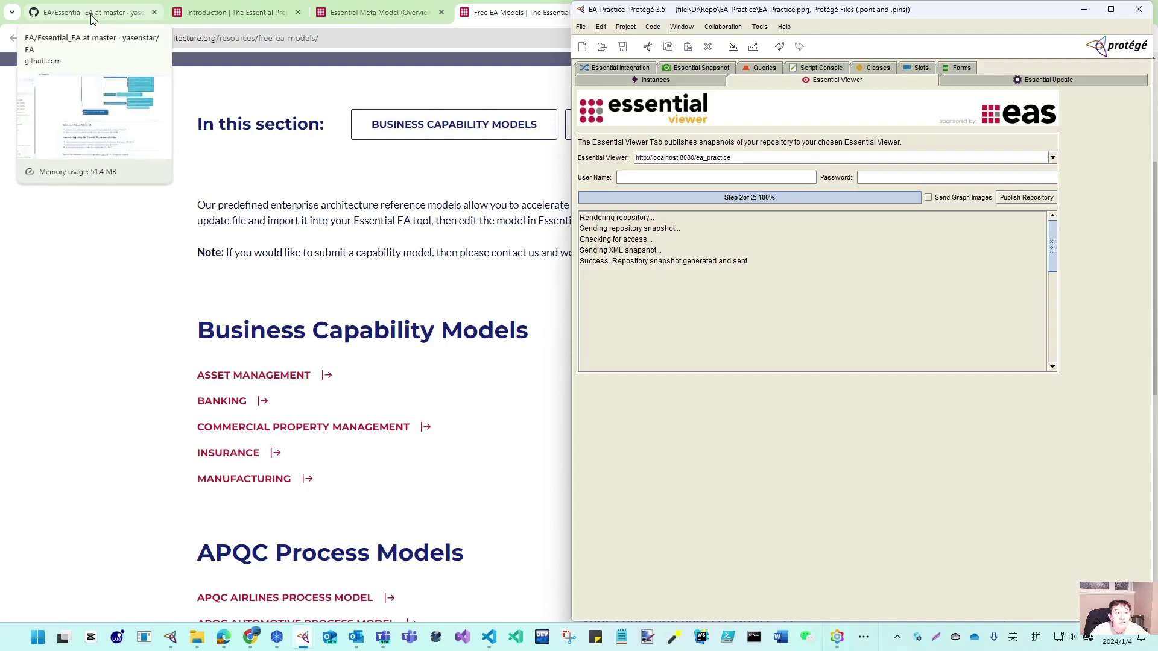
Switch to Chrome and load localhost:8080/ea_practice in place of the Essential Meta Model overview page.
left_click(230, 12)
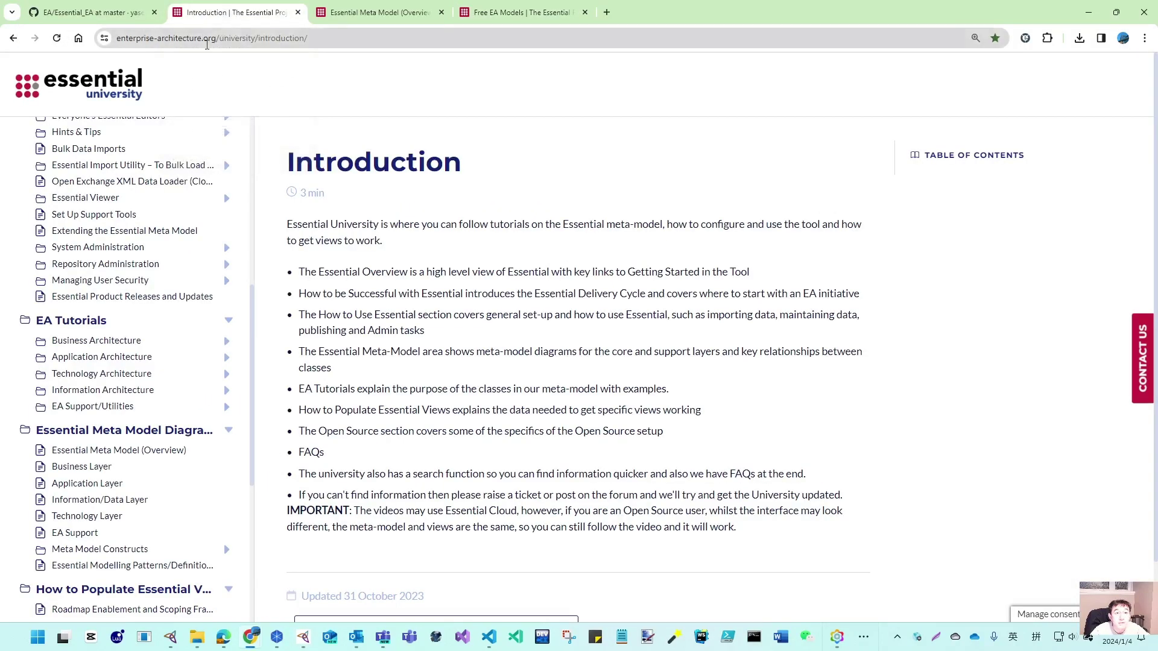
left_click(377, 13)
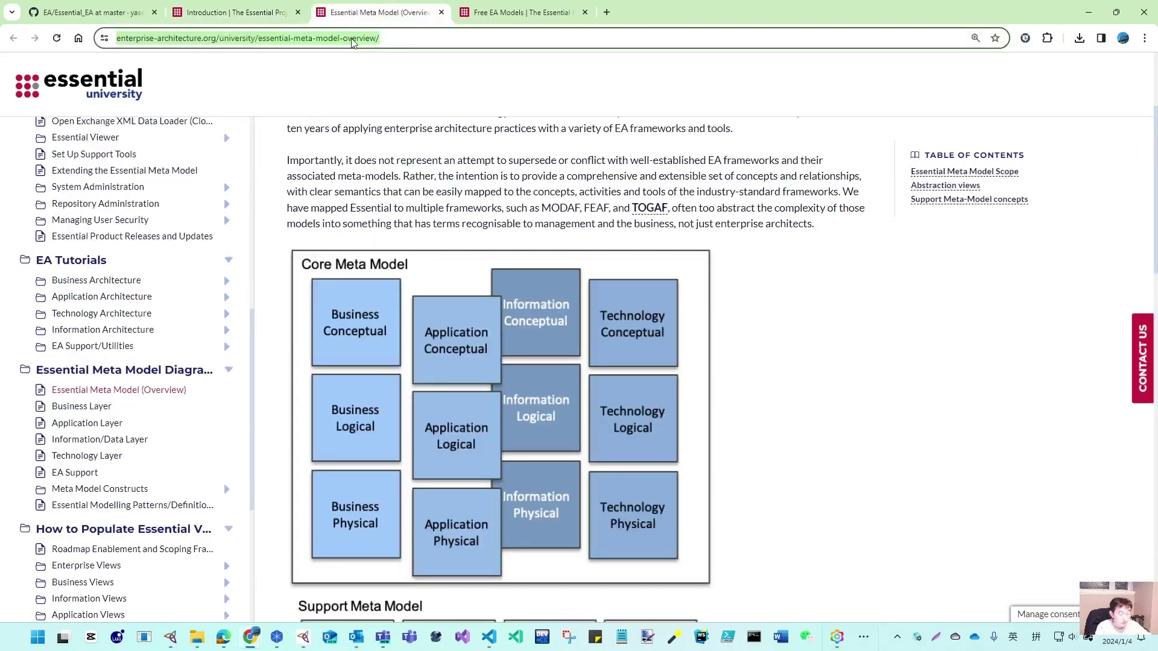
left_click(353, 40)
type("localhost:8080/vfs_knowledge_porta")
key("BackSpace")
key("BackSpace")
key("BackSpace")
key("BackSpace")
key("BackSpace")
key("BackSpace")
key("BackSpace")
key("BackSpace")
key("BackSpace")
key("BackSpace")
key("BackSpace")
key("BackSpace")
key("BackSpace")
key("BackSpace")
key("BackSpace")
key("BackSpace")
key("BackSpace")
key("BackSpace")
key("BackSpace")
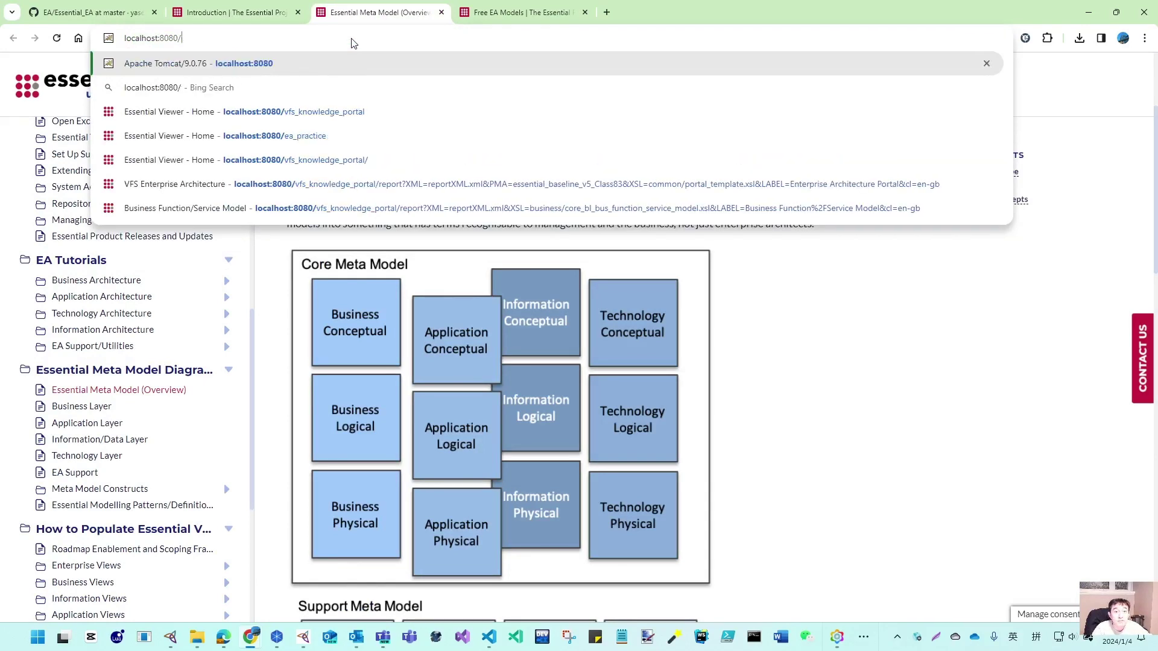
left_click(313, 135)
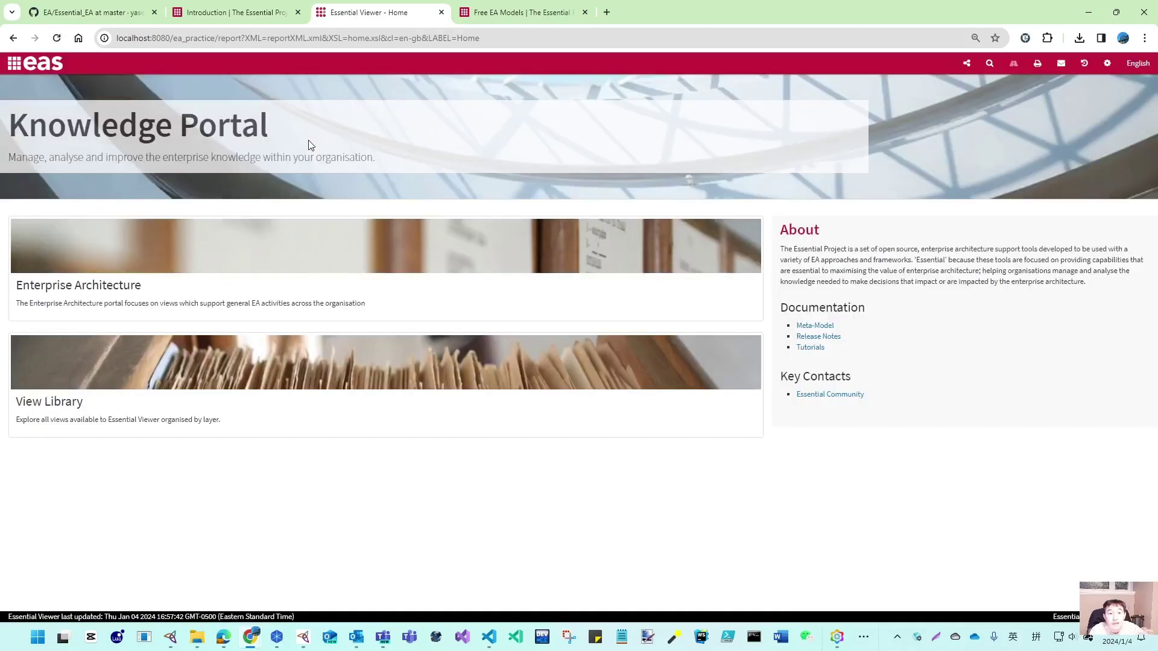
Open the Enterprise Architecture portal and examine the views offered in its Enterprise and Business sections.
left_click(109, 293)
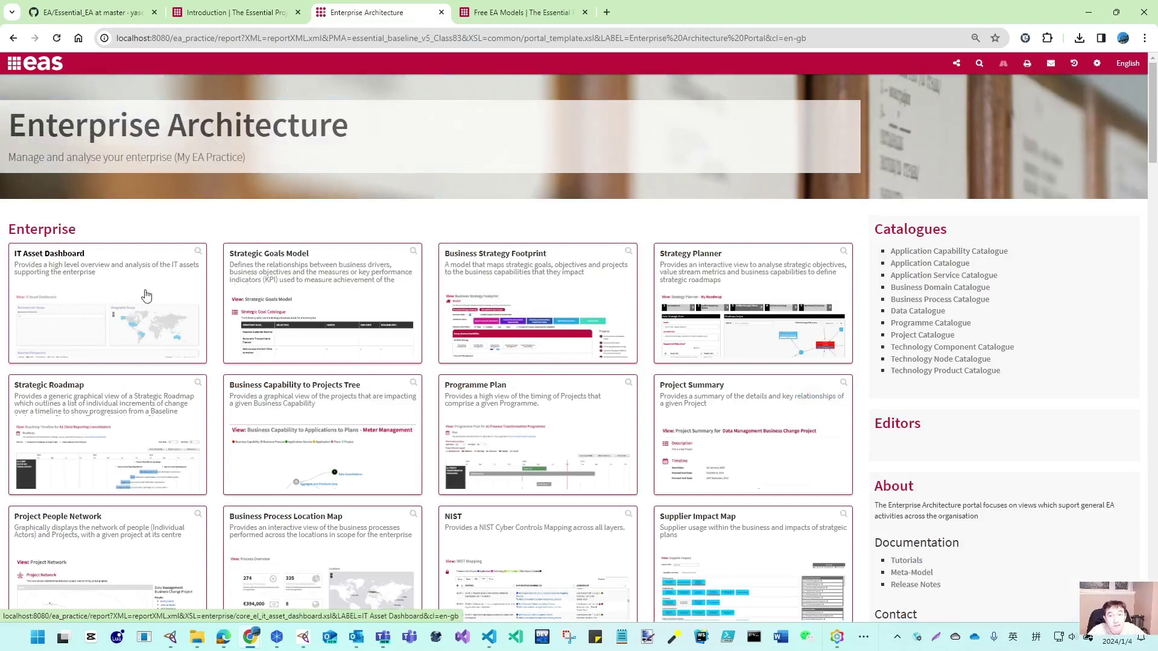
left_click_drag(180, 157, 246, 157)
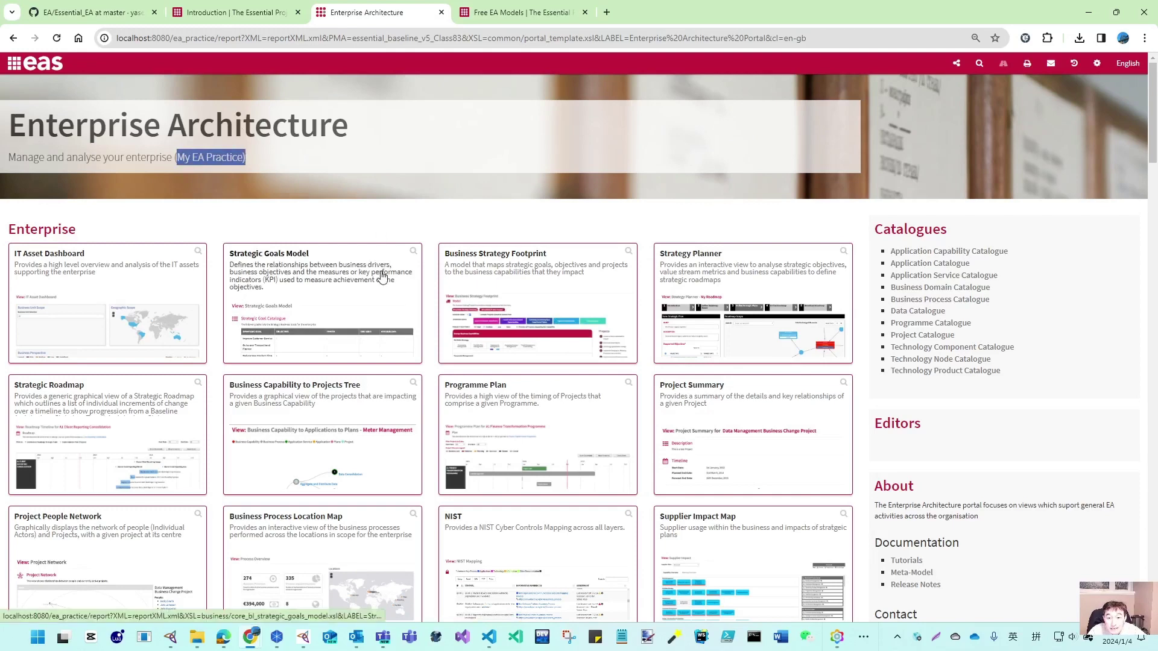
scroll(381, 276, "down", 3)
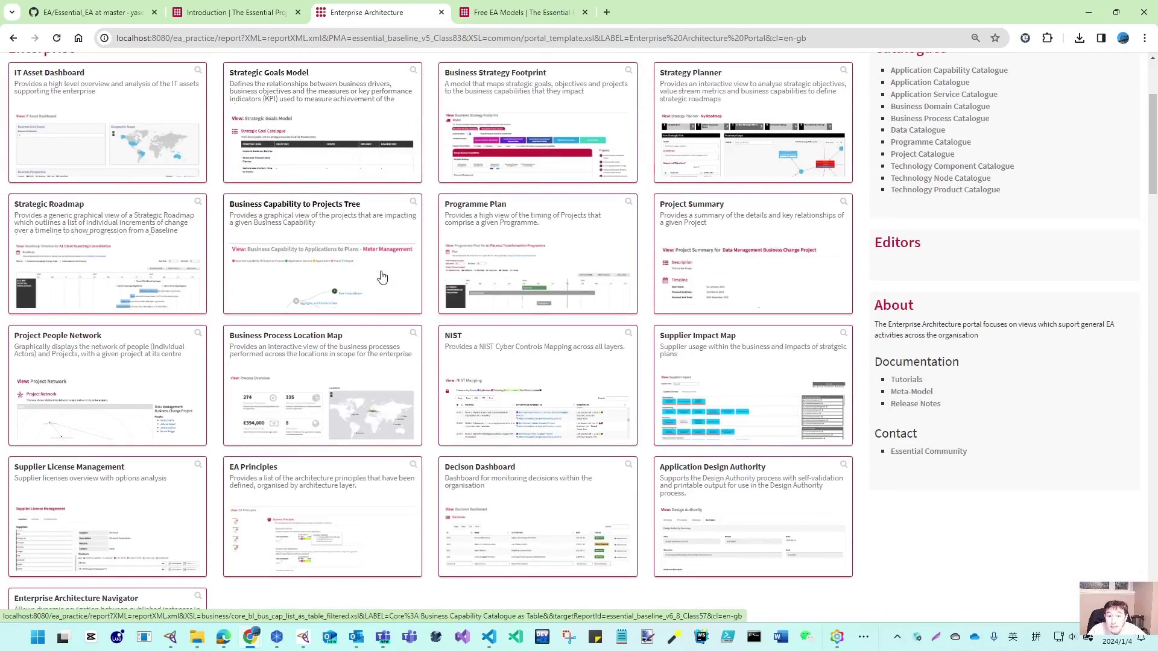
scroll(381, 276, "up", 3)
scroll(129, 204, "down", 7)
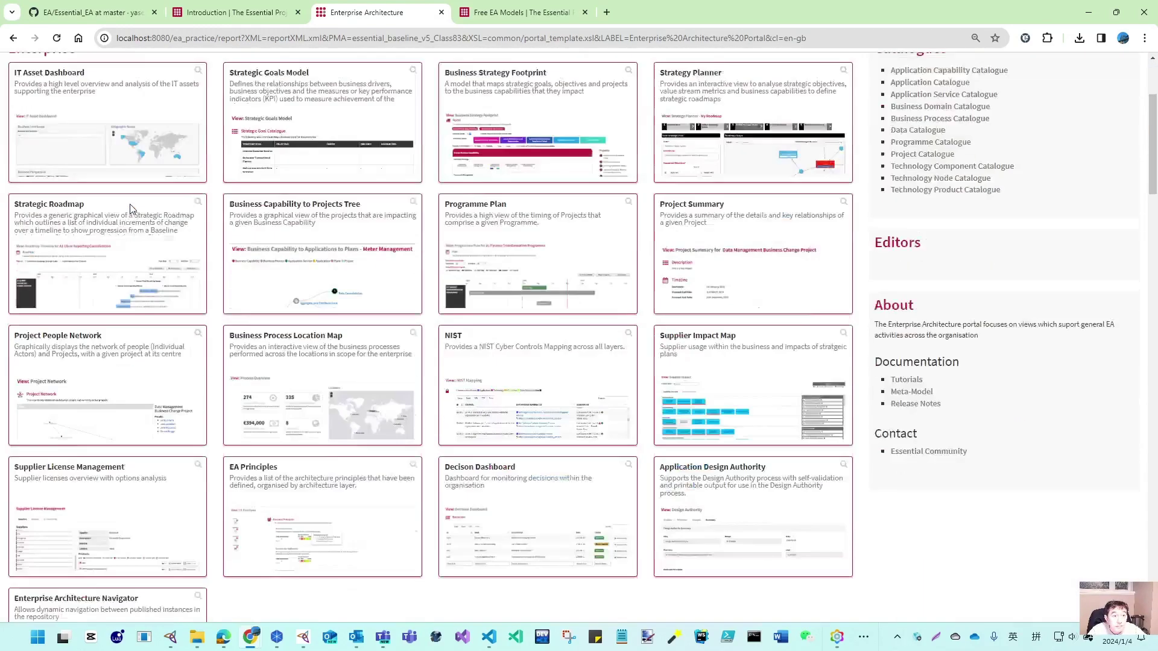
scroll(129, 203, "down", 5)
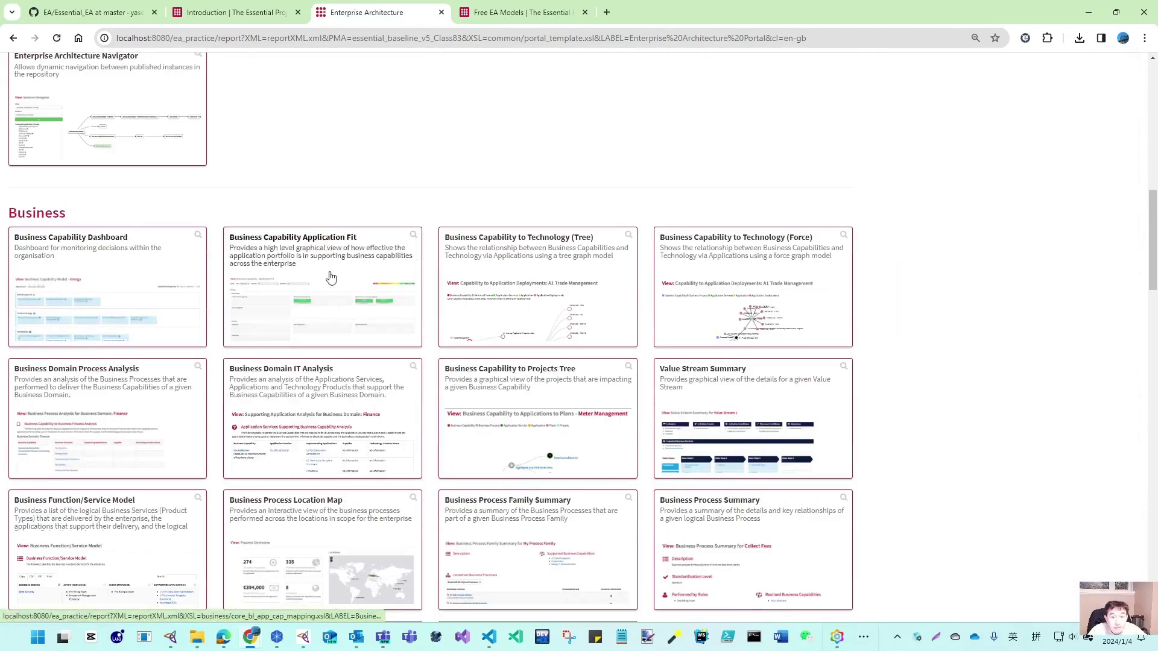
scroll(265, 416, "down", 3)
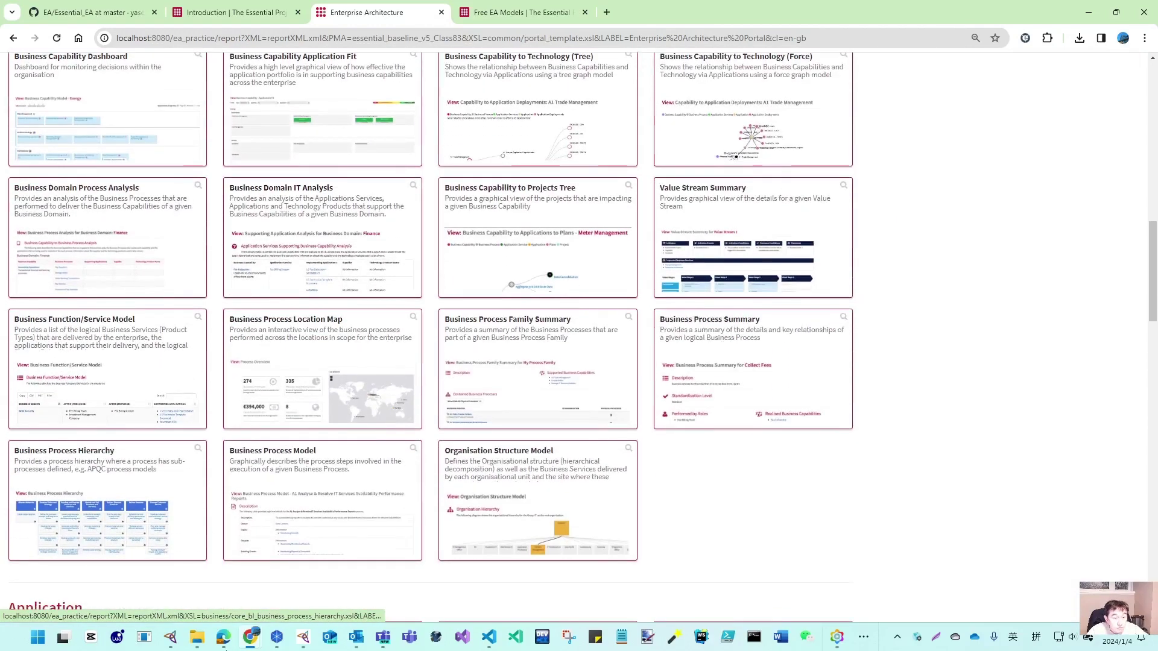
Check the Business Capability Summary item in the Freeplane mind map, then look for that view in Chrome's Enterprise Architecture portal.
key("alt+Tab")
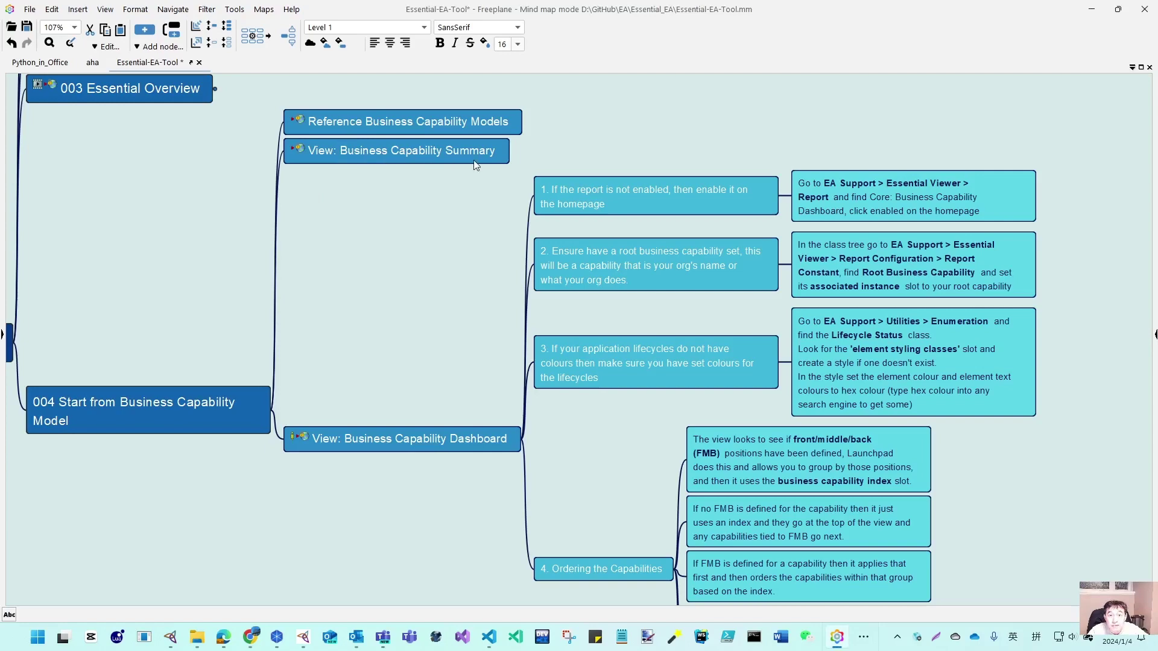
left_click(1092, 10)
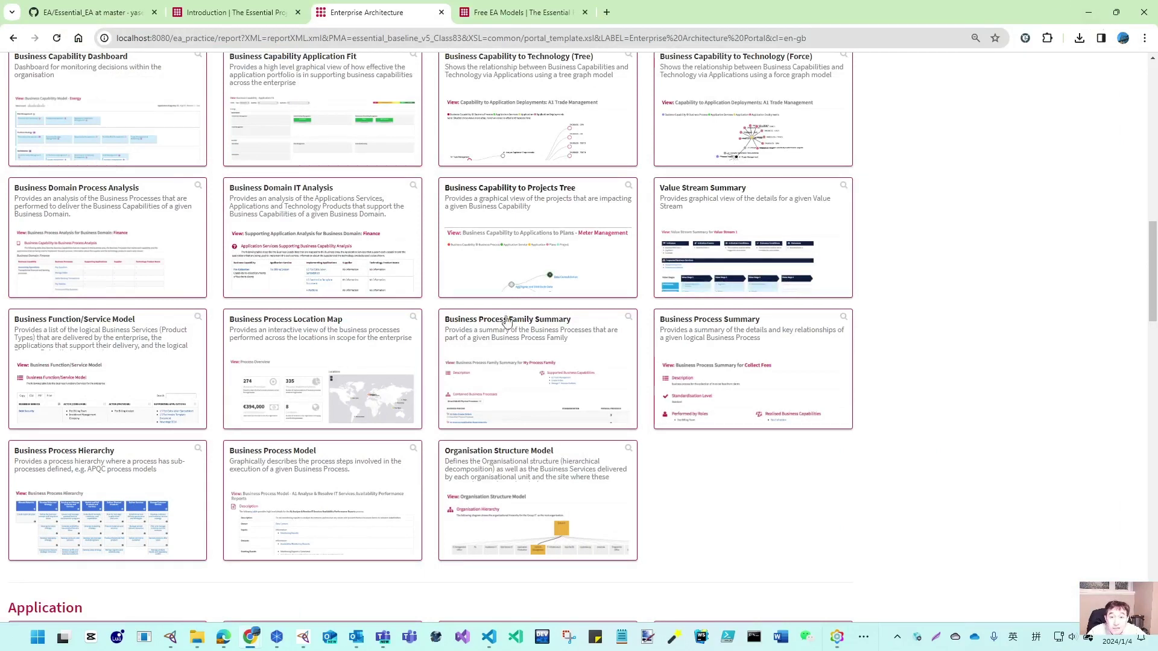
scroll(399, 338, "up", 2)
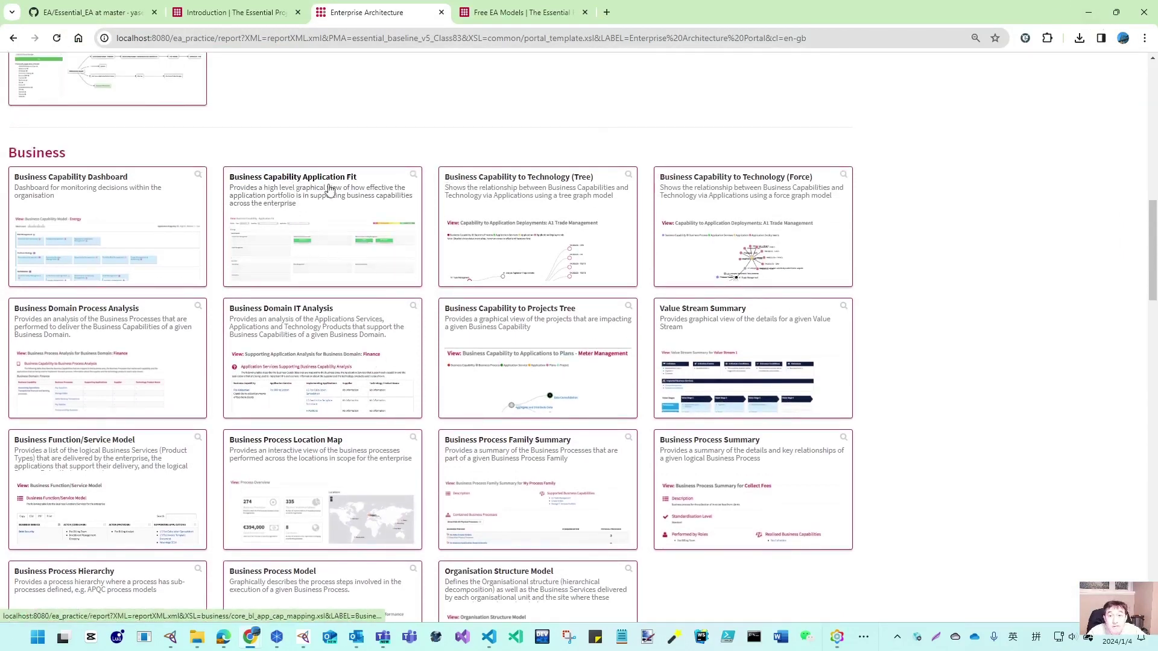
scroll(675, 245, "up", 7)
scroll(676, 246, "up", 5)
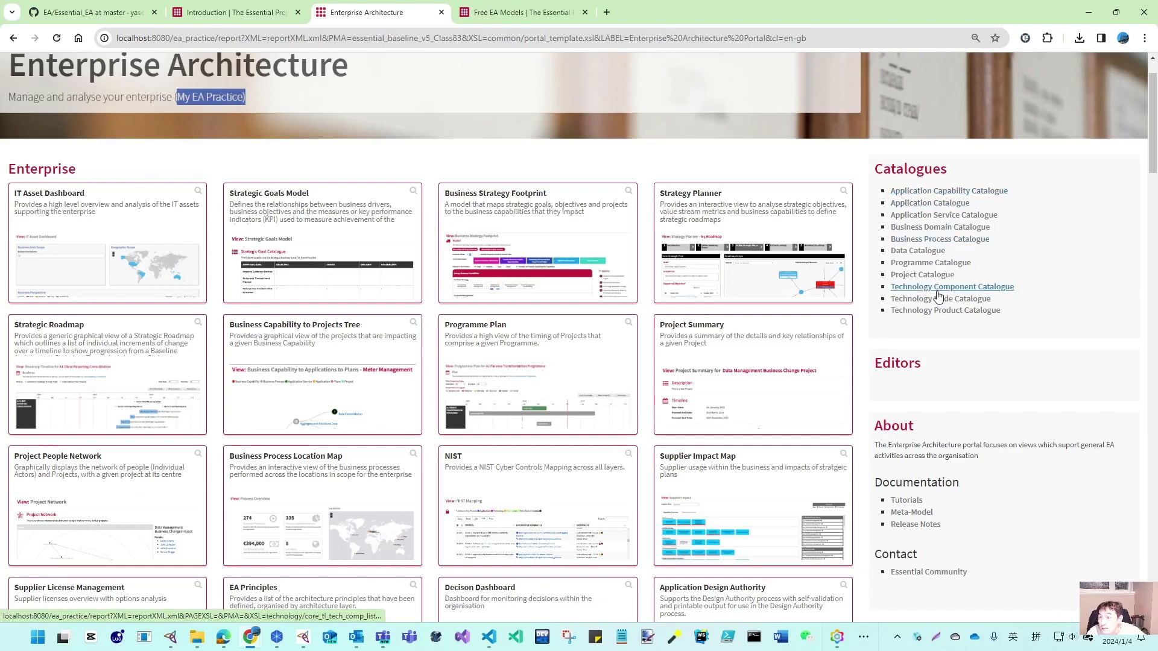
scroll(222, 393, "down", 10)
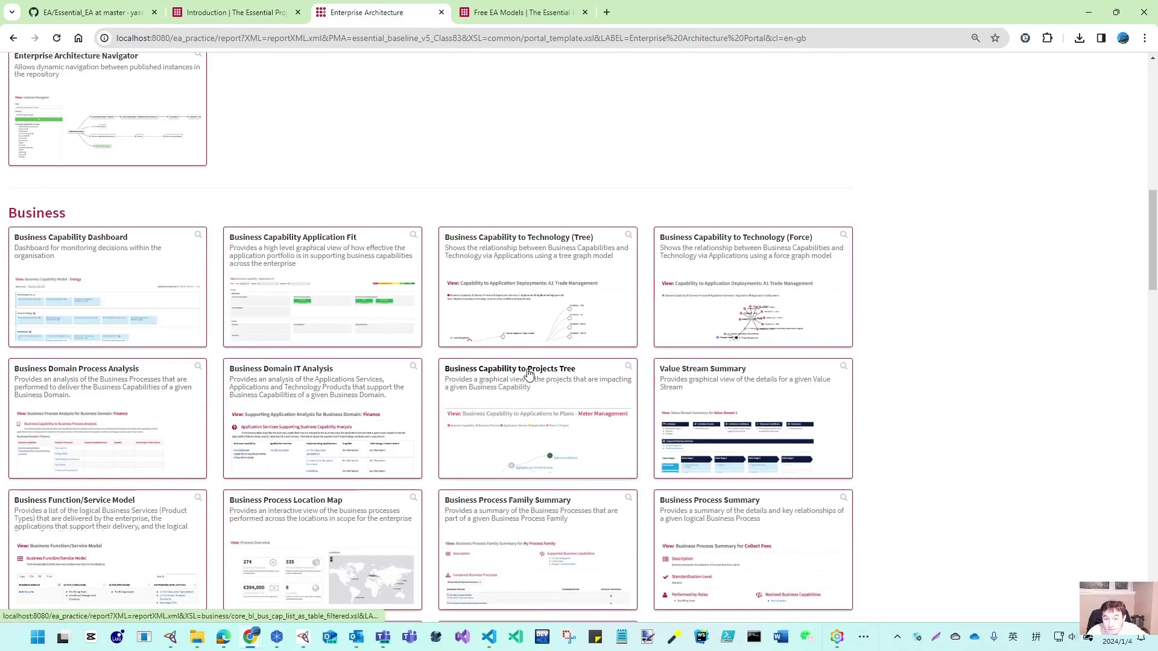
scroll(528, 374, "down", 1)
scroll(529, 374, "down", 2)
scroll(529, 374, "up", 14)
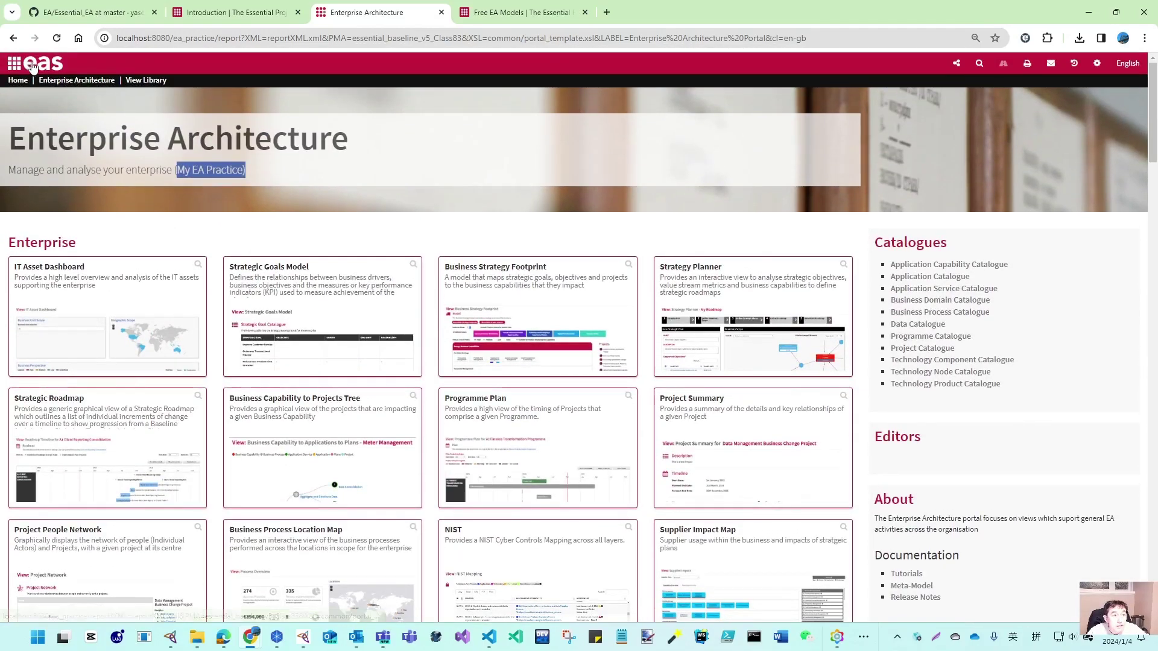
Open the Business Capability Catalogue from the View Library and show the Business Capability Summary of Business Continuity Management.
left_click(145, 81)
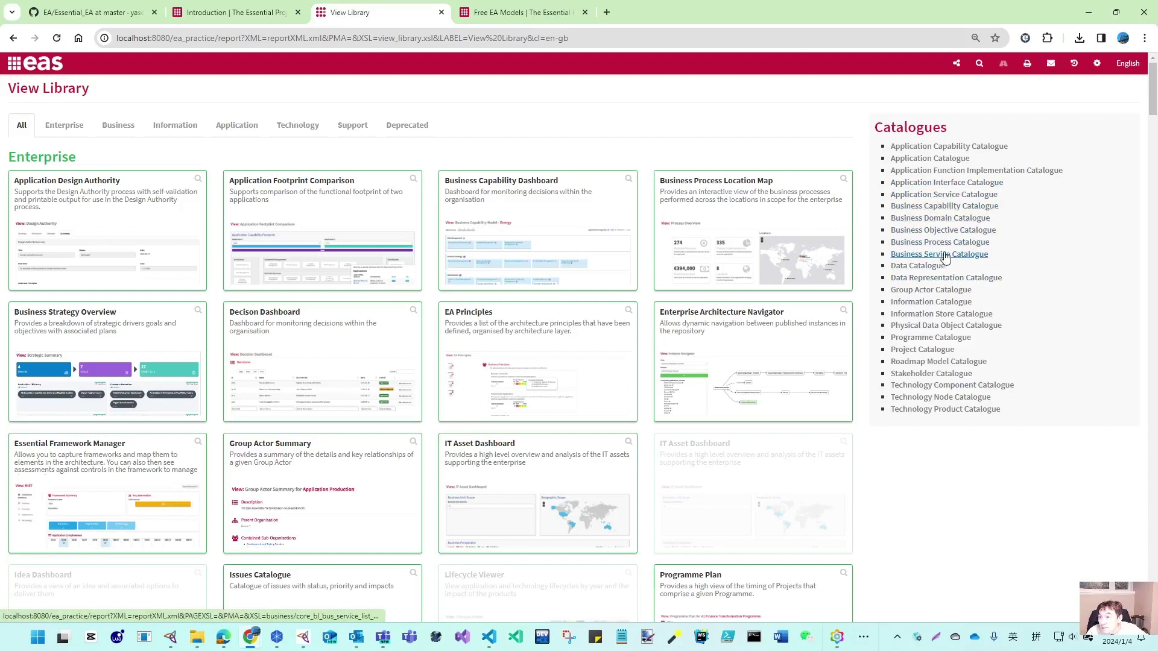
left_click(963, 208)
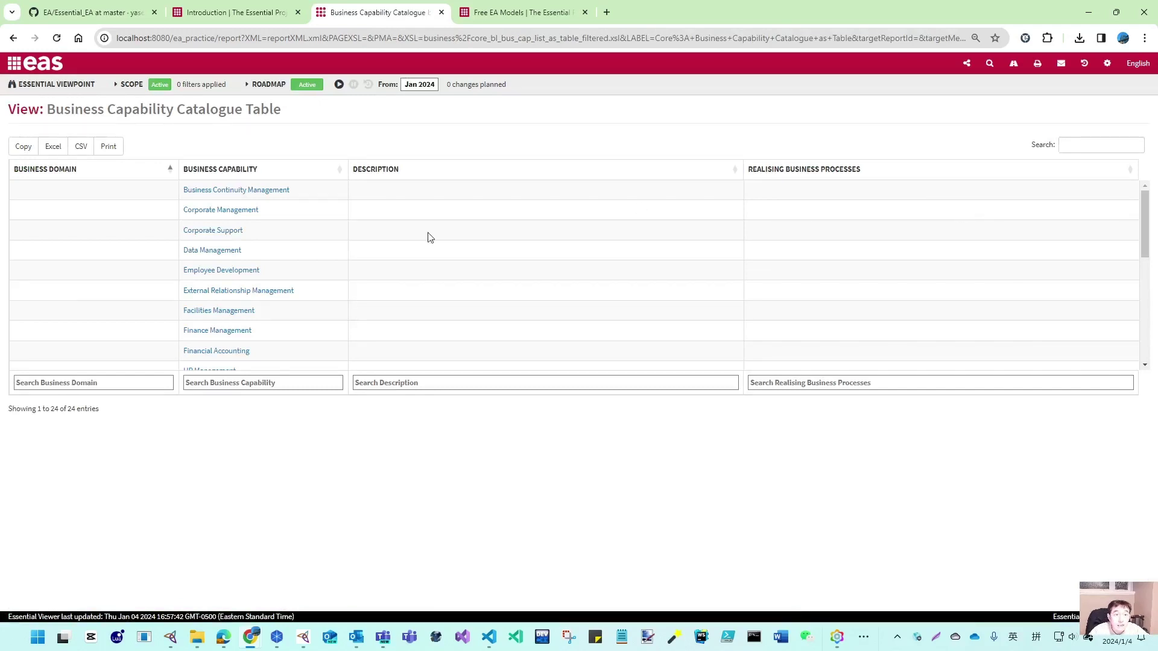
left_click(265, 195)
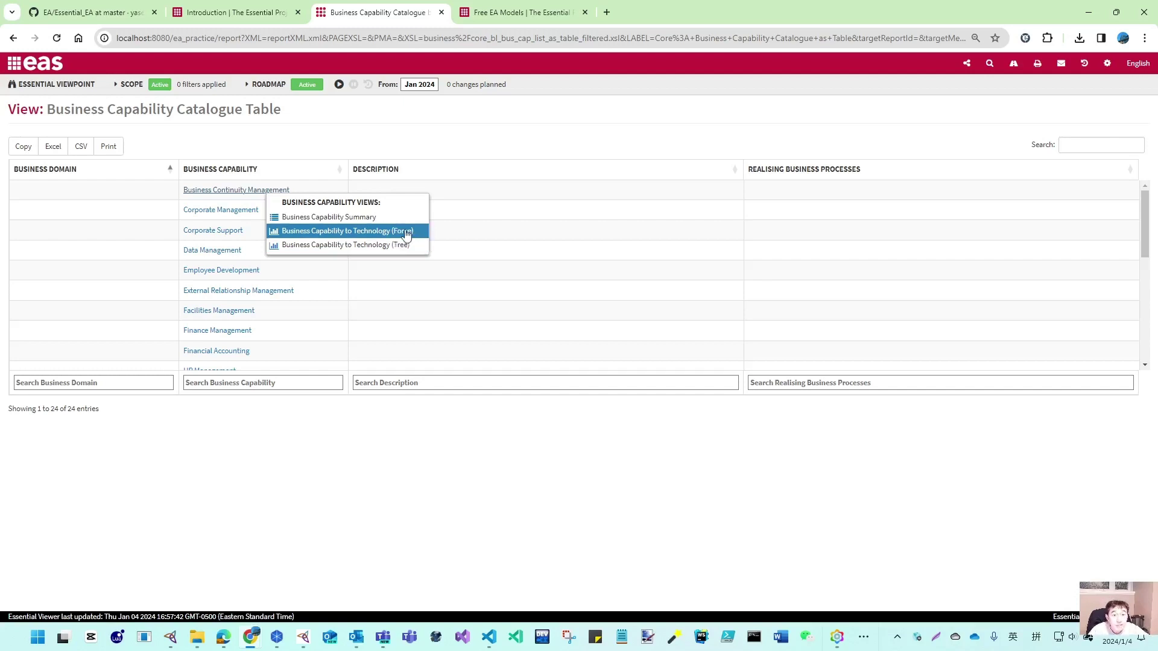
left_click(346, 218)
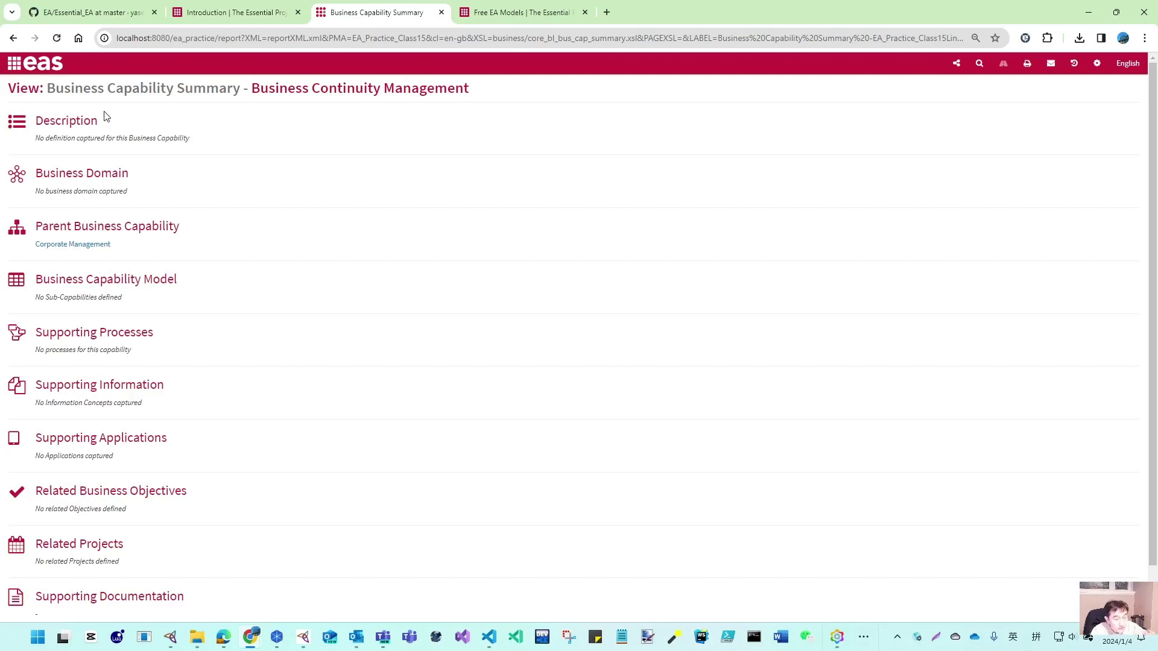
Arrange the Chrome window with the capability summary beside the Protégé window of EA_Practice.
left_click(305, 641)
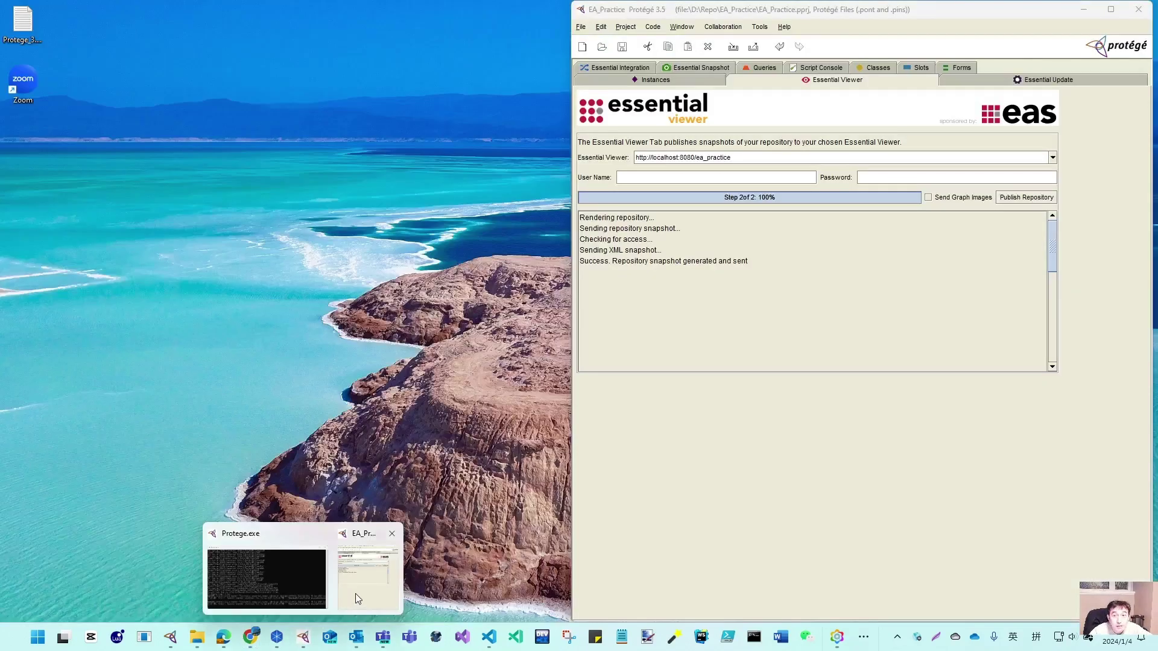
left_click(356, 594)
left_click(397, 91)
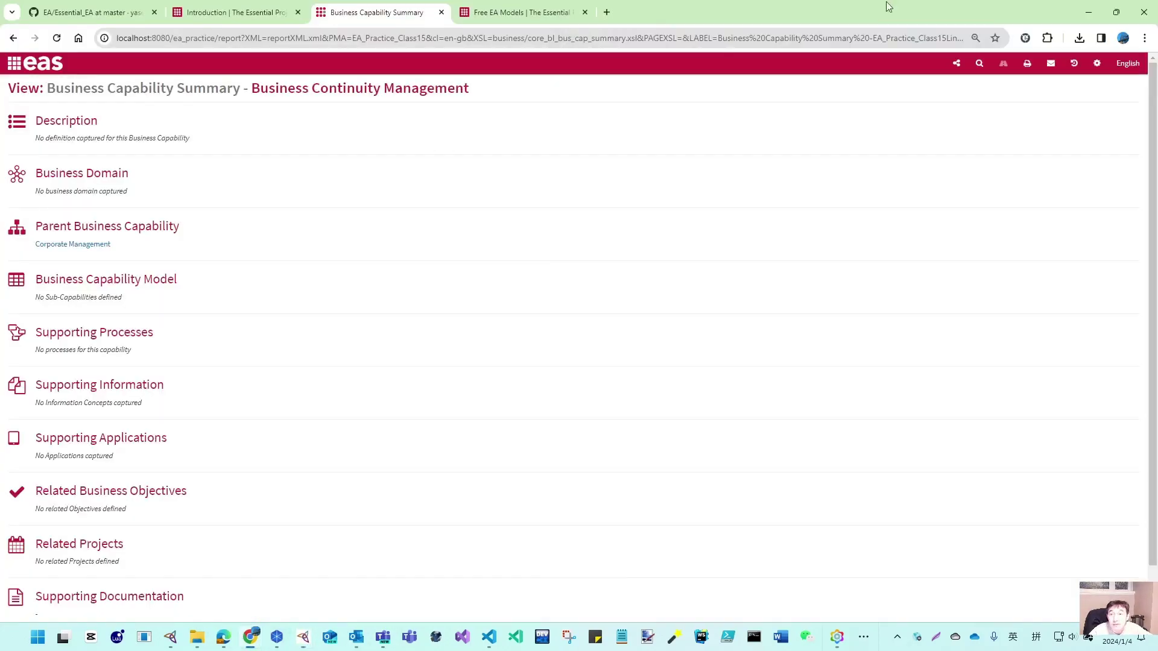
left_click(1112, 12)
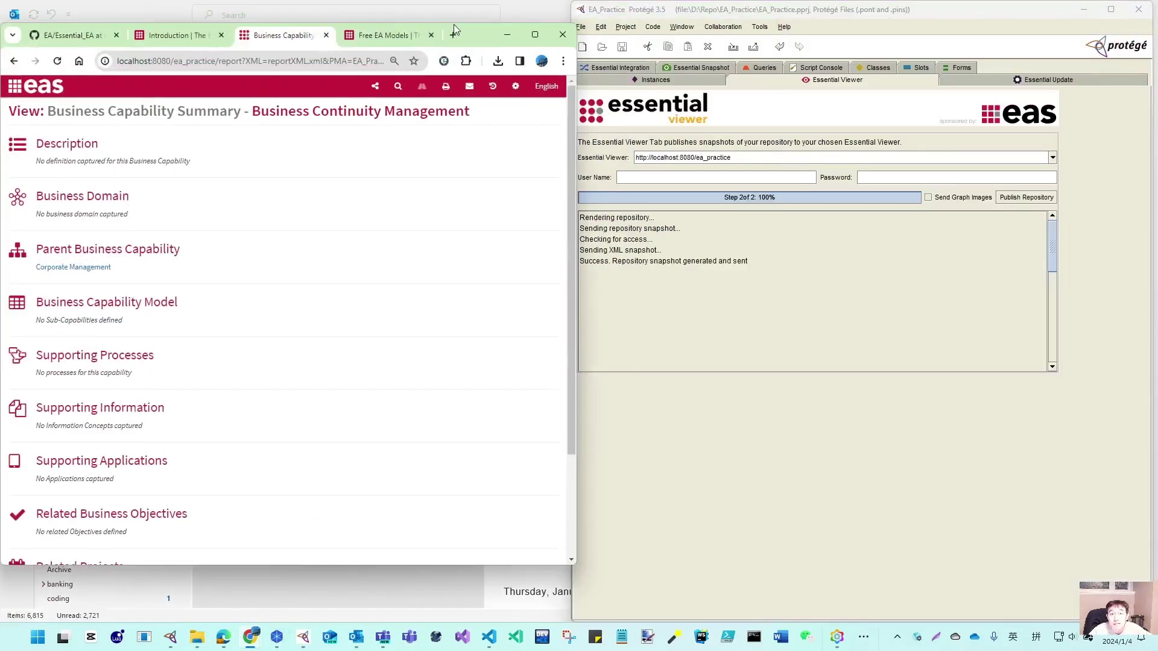
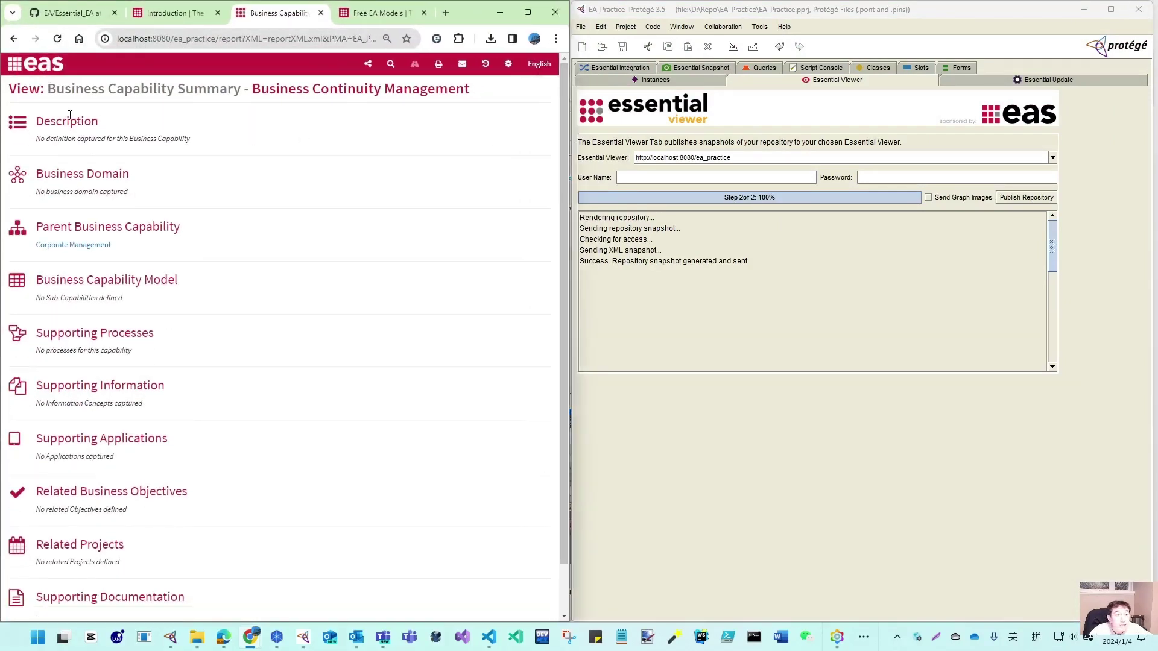
Display the Business Continuity Management instance in Protégé and narrow the class browser to compare its fields with the published summary.
left_click(667, 81)
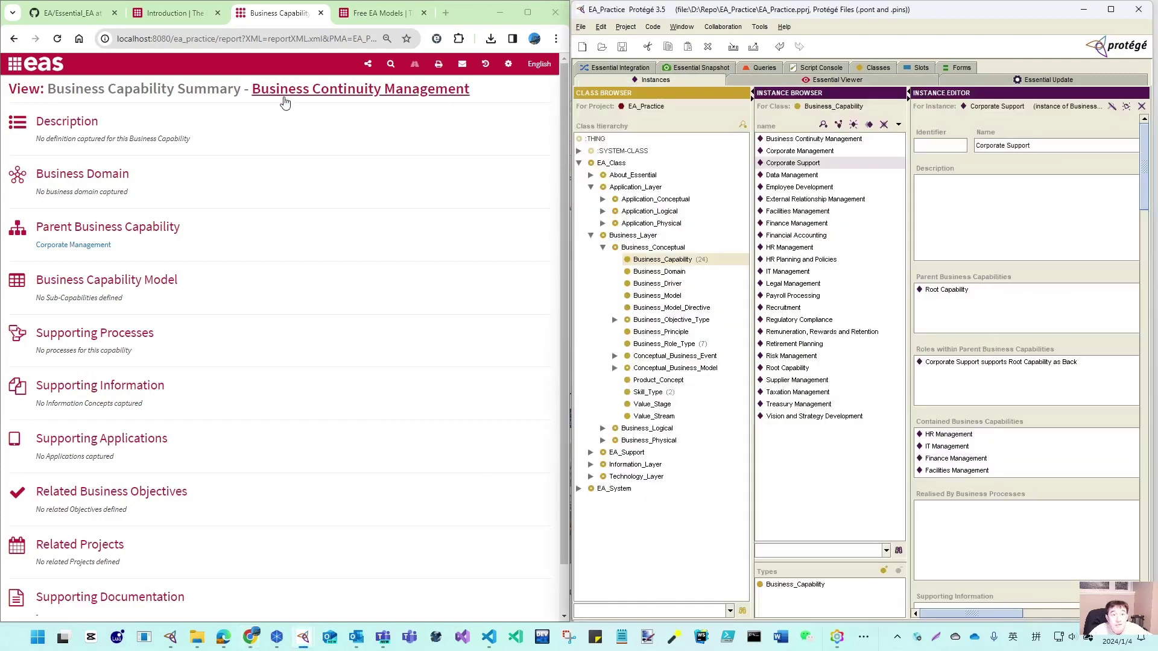
left_click(802, 140)
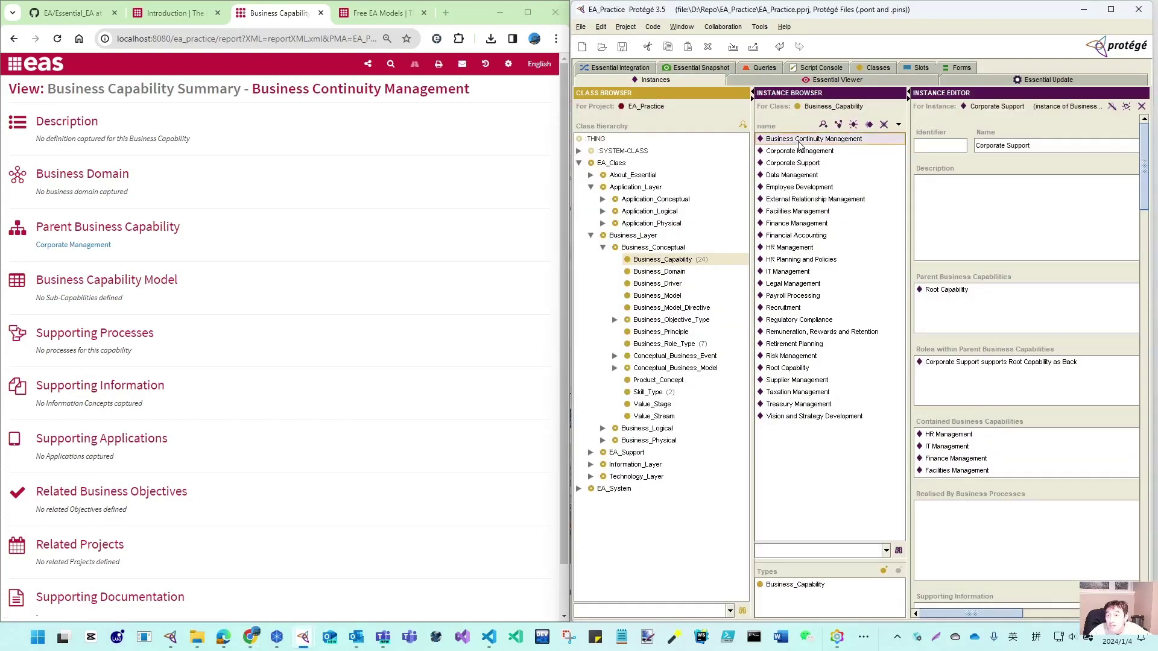
left_click_drag(752, 216, 708, 216)
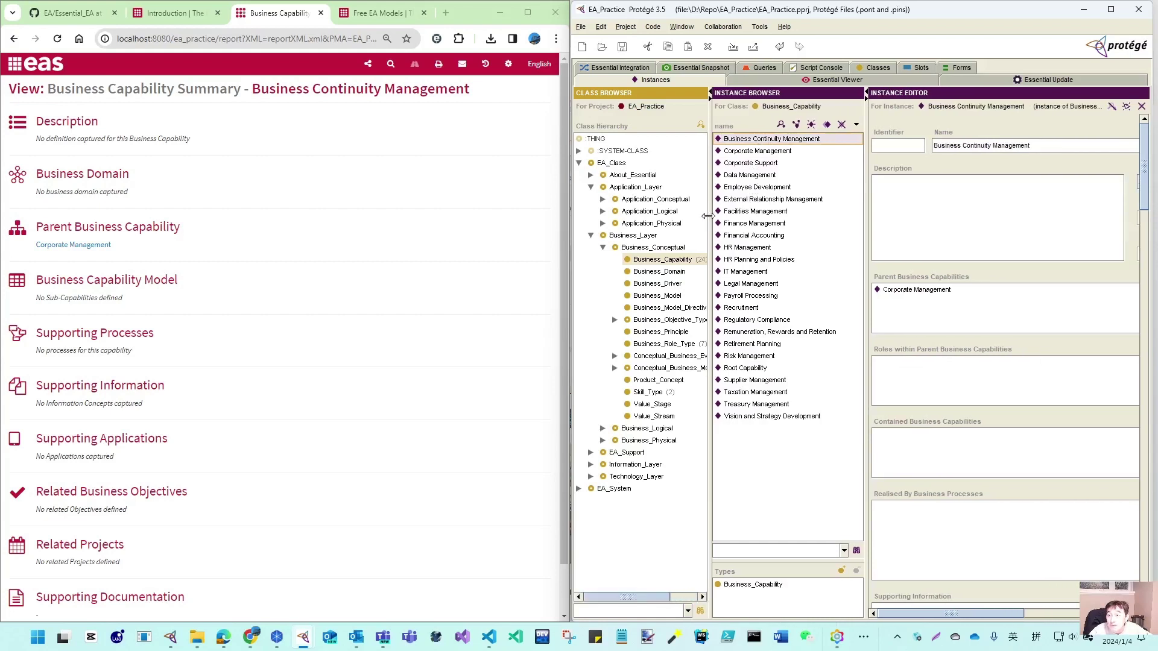
left_click(746, 311)
left_click(773, 140)
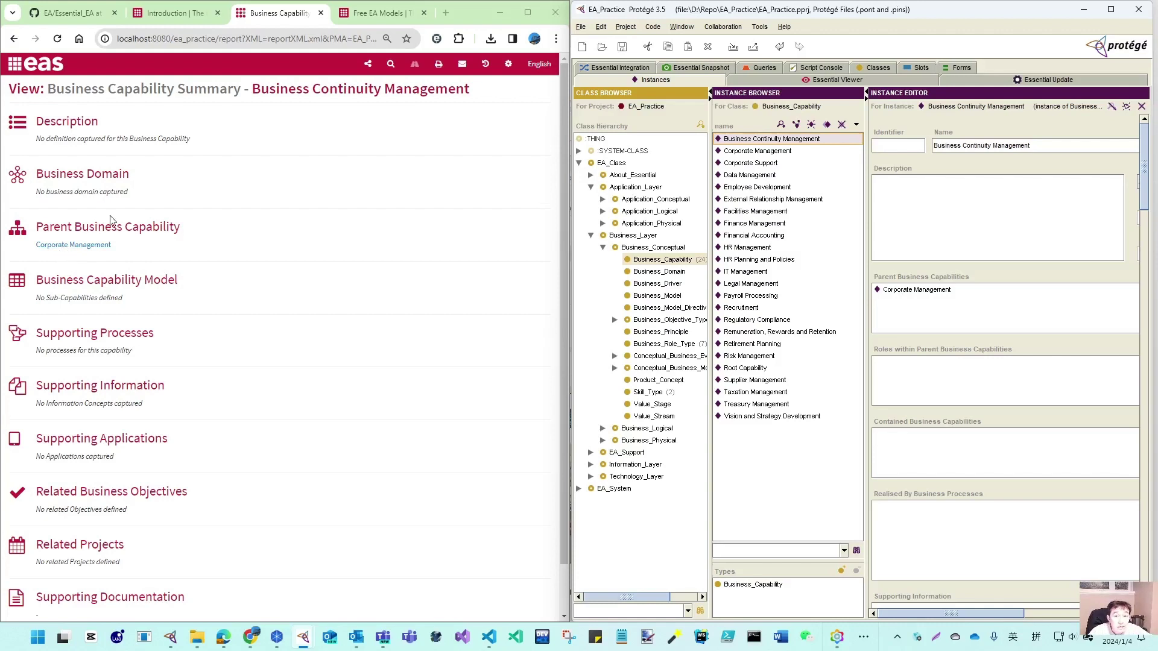
Review the sections of the Business Continuity Management summary, then open the Corporate Management summary and examine its Business Capability Model.
scroll(136, 275, "down", 1)
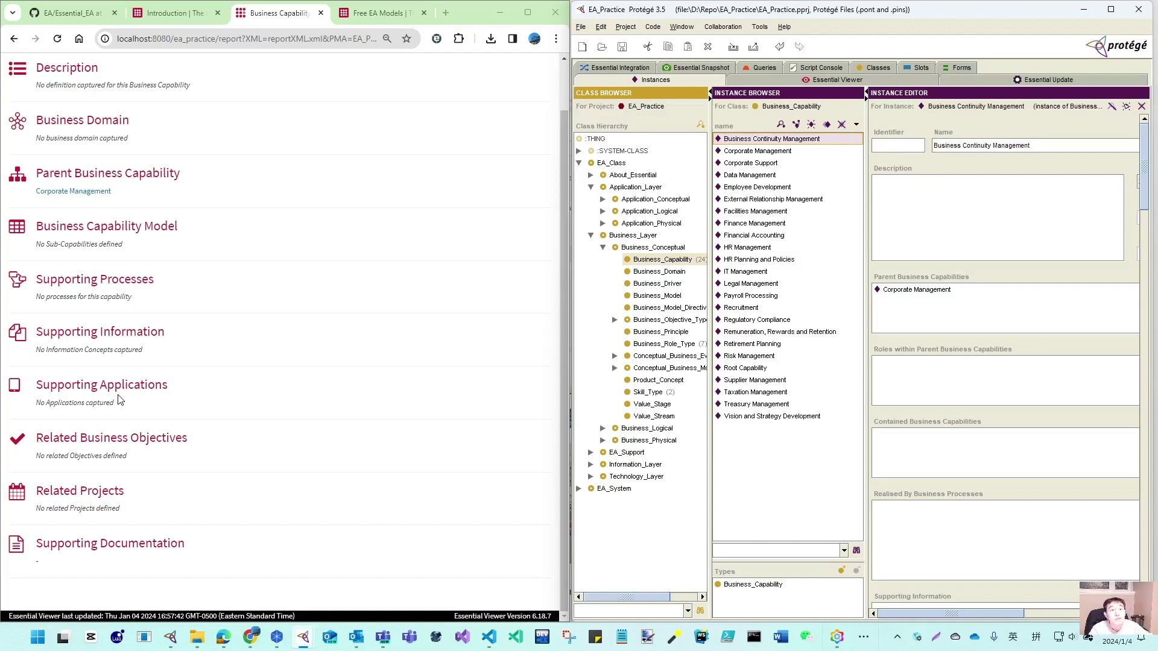
scroll(254, 303, "up", 1)
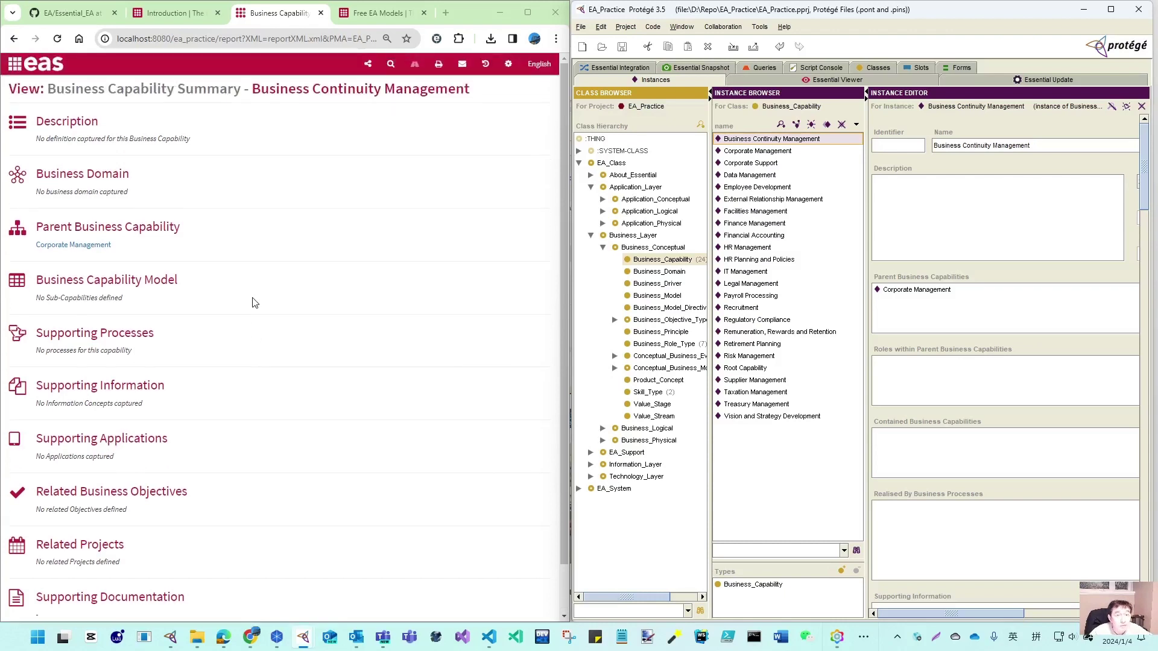
left_click(76, 247)
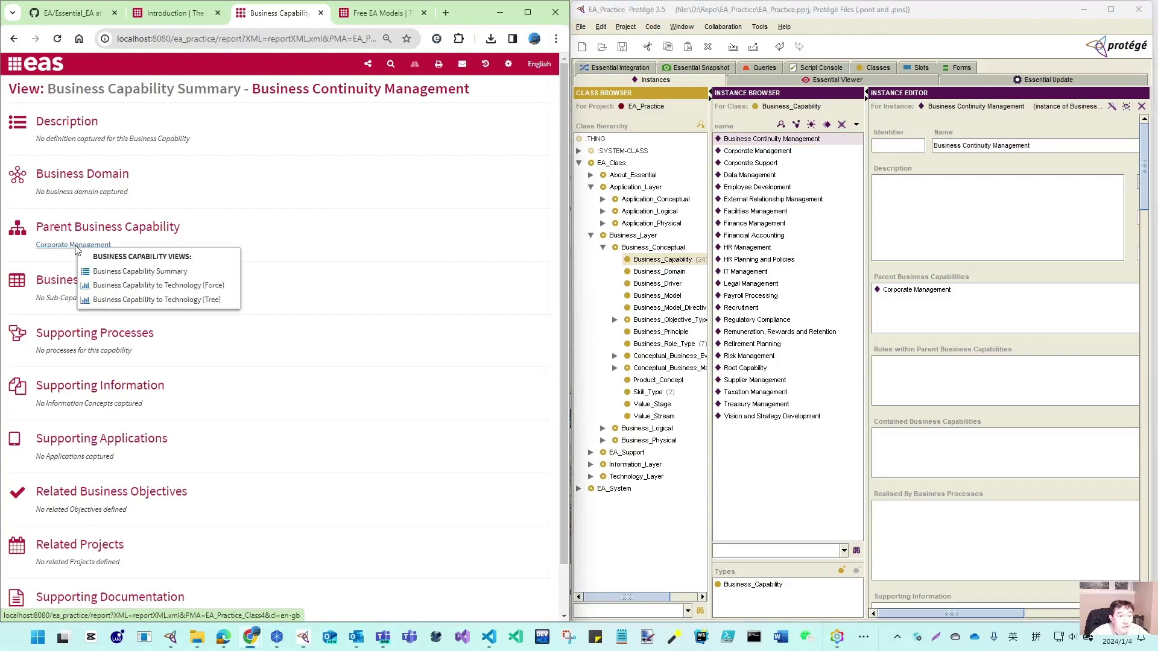
left_click(143, 273)
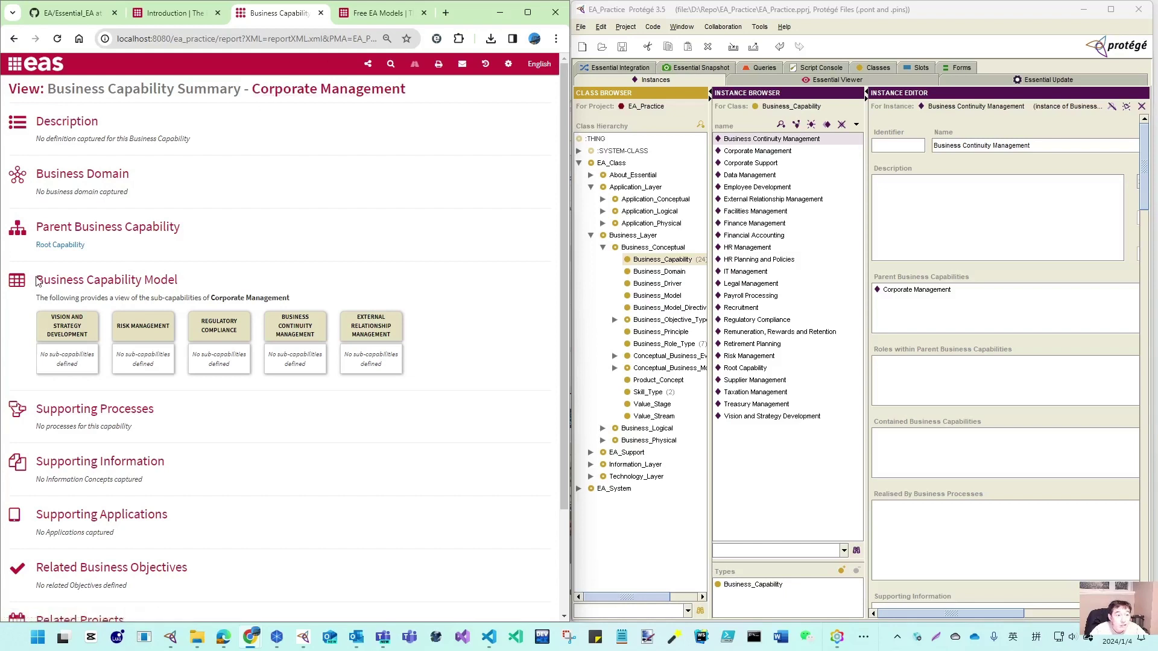
left_click_drag(38, 278, 195, 286)
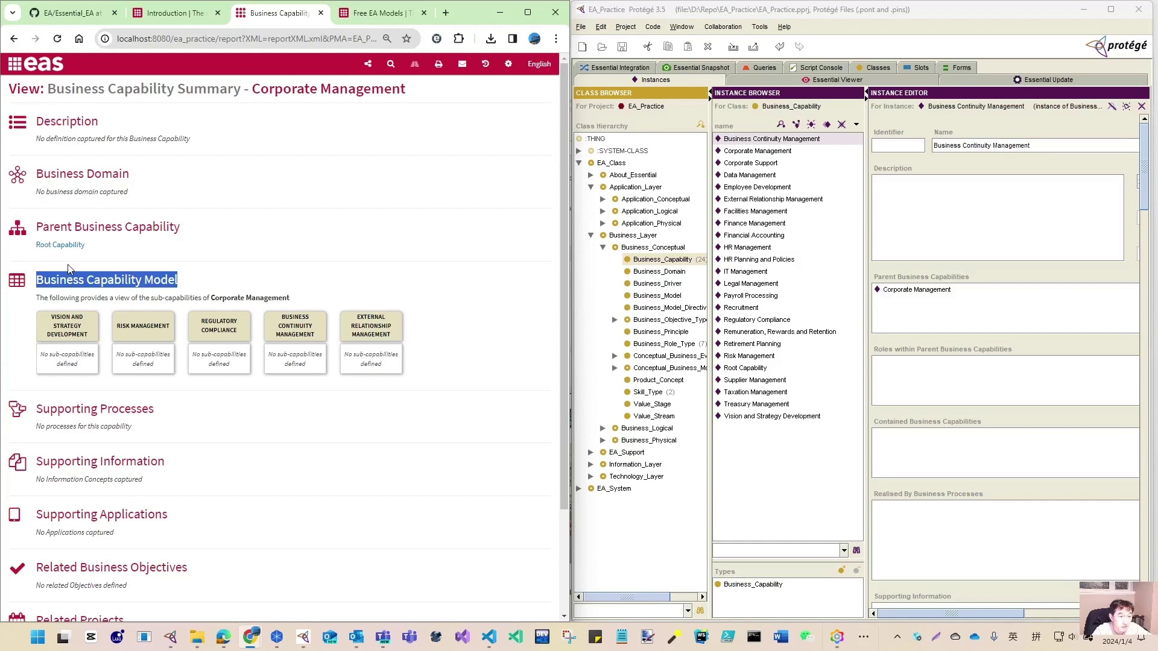
View the Business Capability Summary of Regulatory Compliance, return to Corporate Management and open the summary of its parent, Root Capability.
left_click(222, 333)
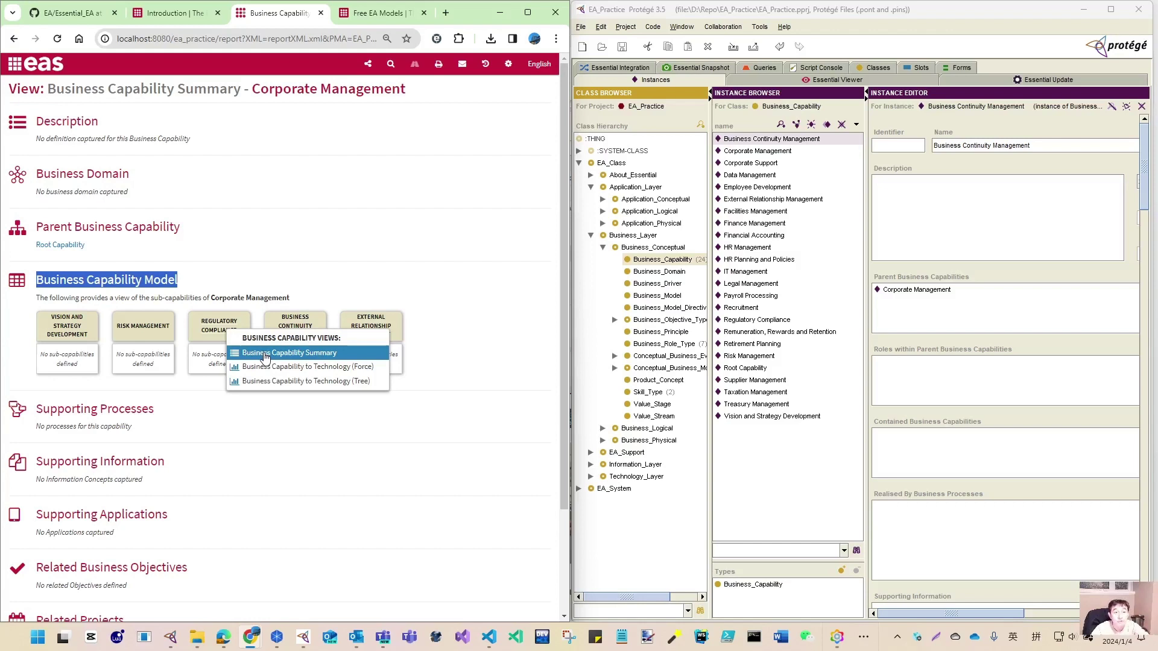
left_click(265, 353)
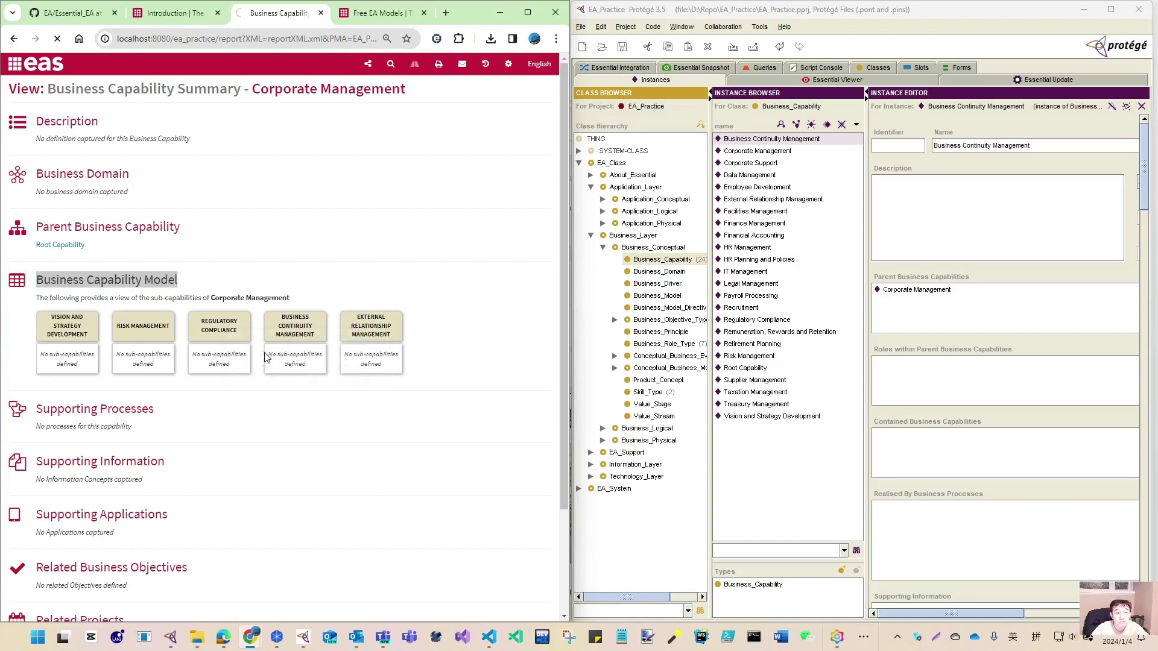
left_click(94, 248)
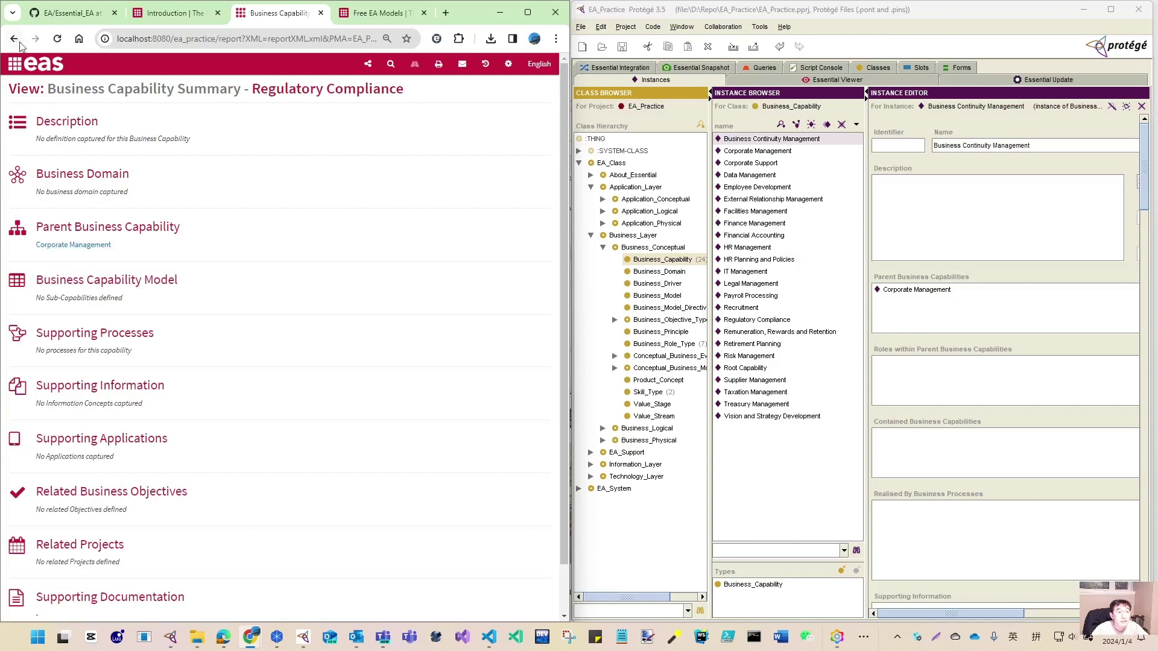
left_click(74, 246)
left_click(118, 277)
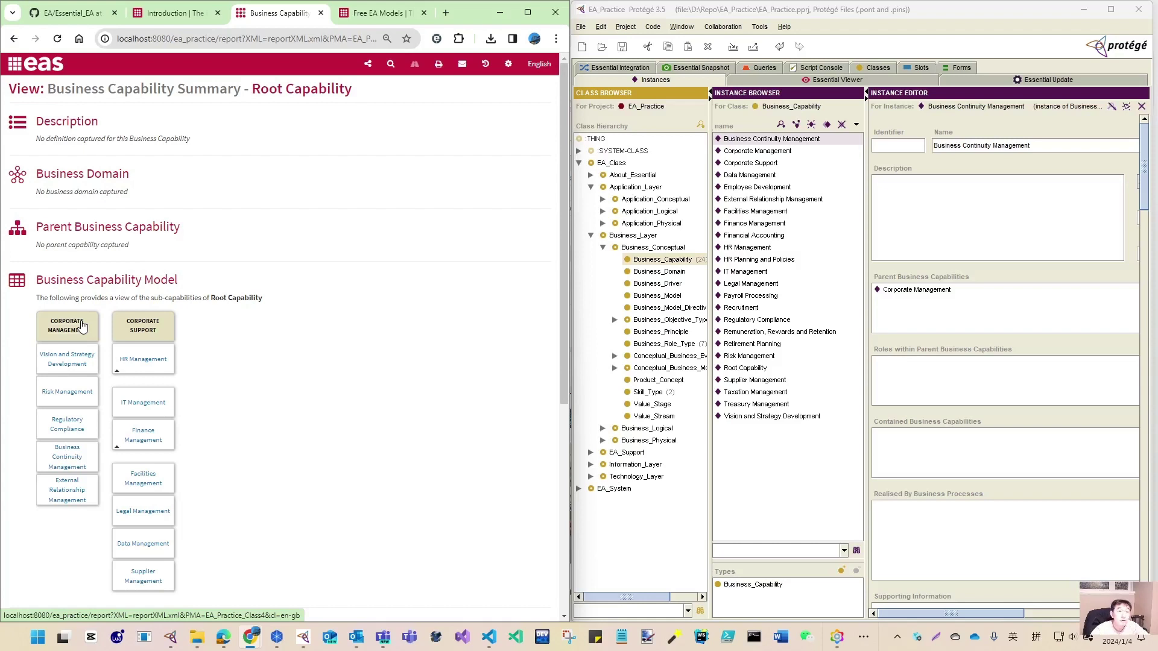
Examine Finance Management's sub-capabilities in the Root Capability model and the views offered for Business Continuity Management and IT Management.
left_click(119, 448)
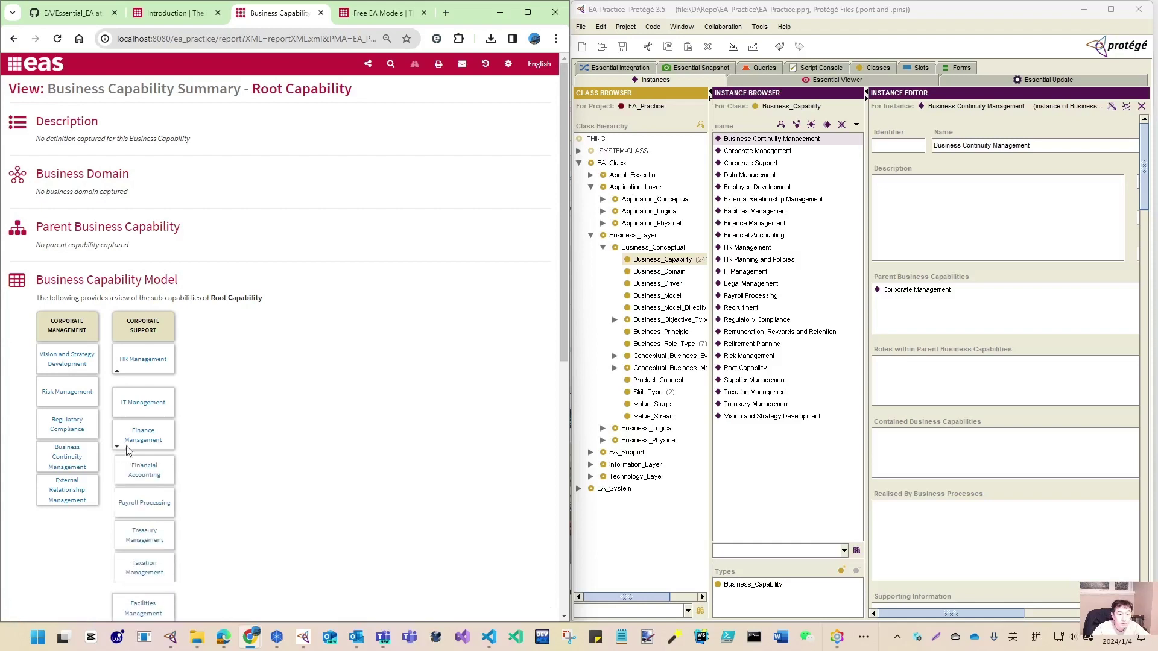
scroll(175, 452, "down", 3)
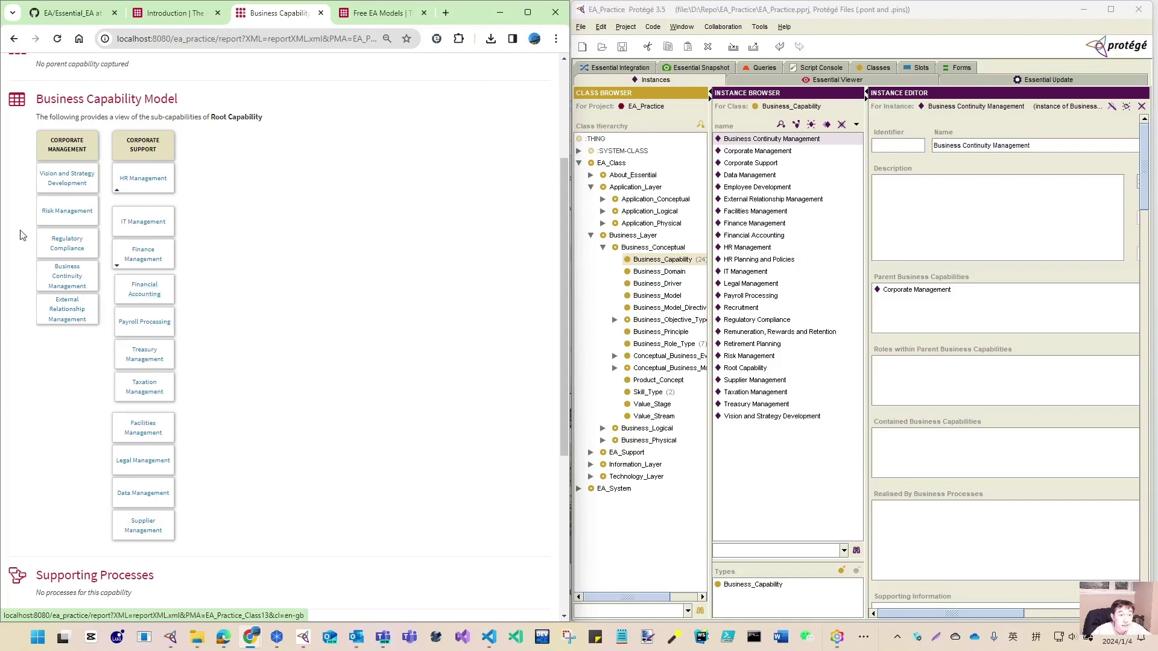
left_click(74, 275)
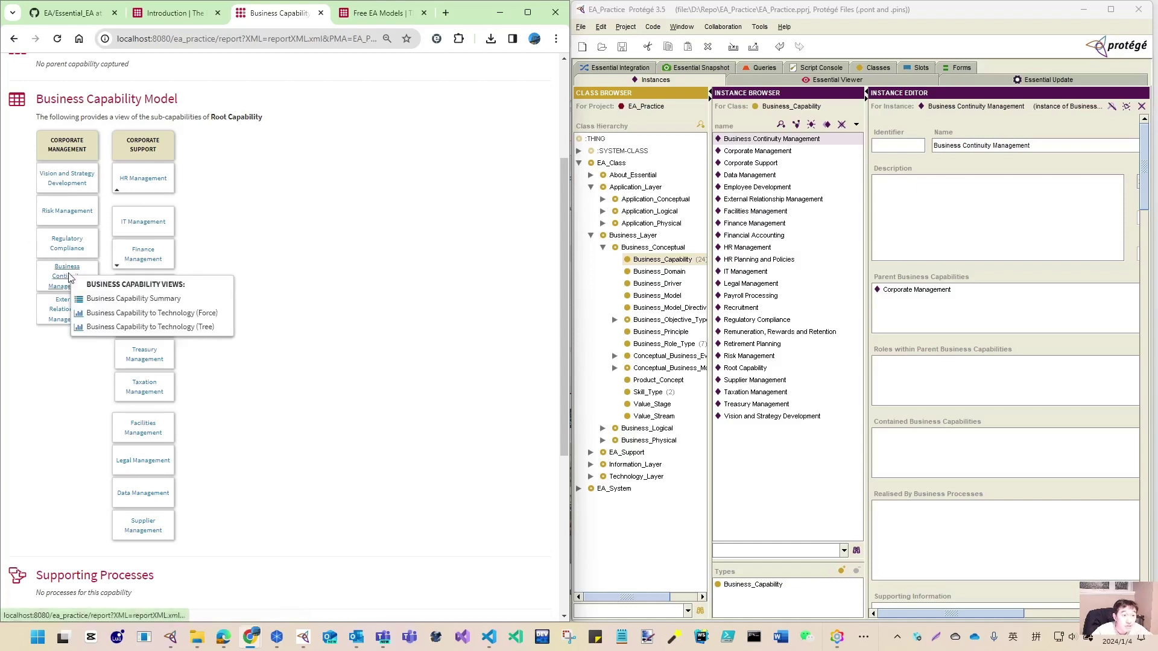
left_click(153, 223)
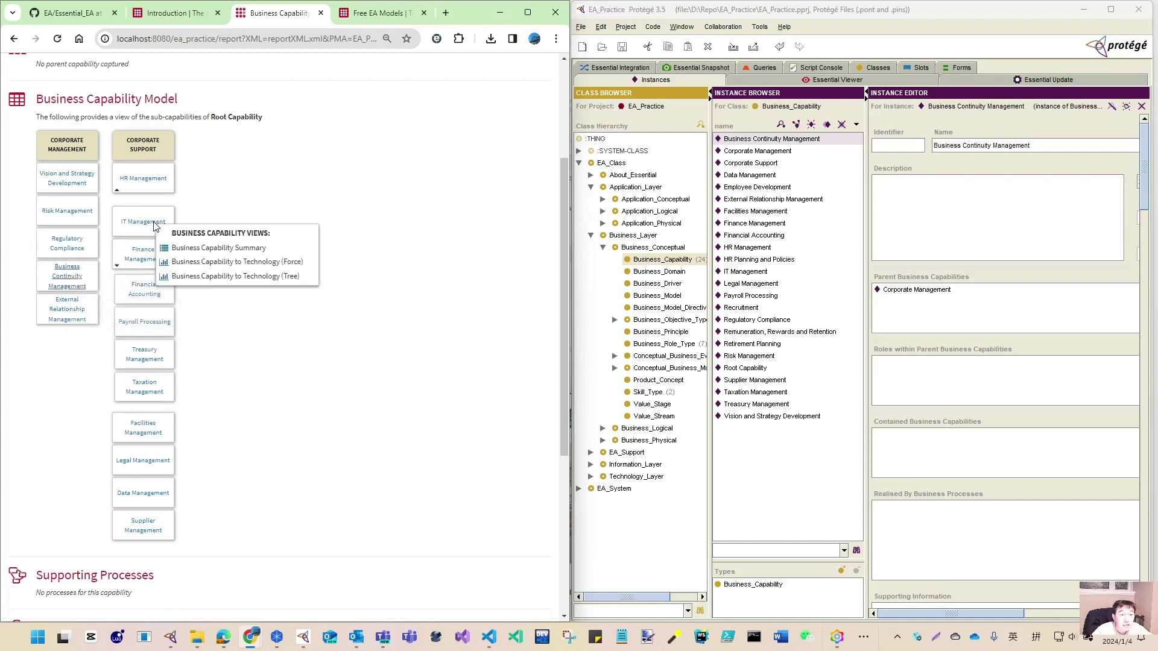
left_click(225, 212)
left_click(117, 267)
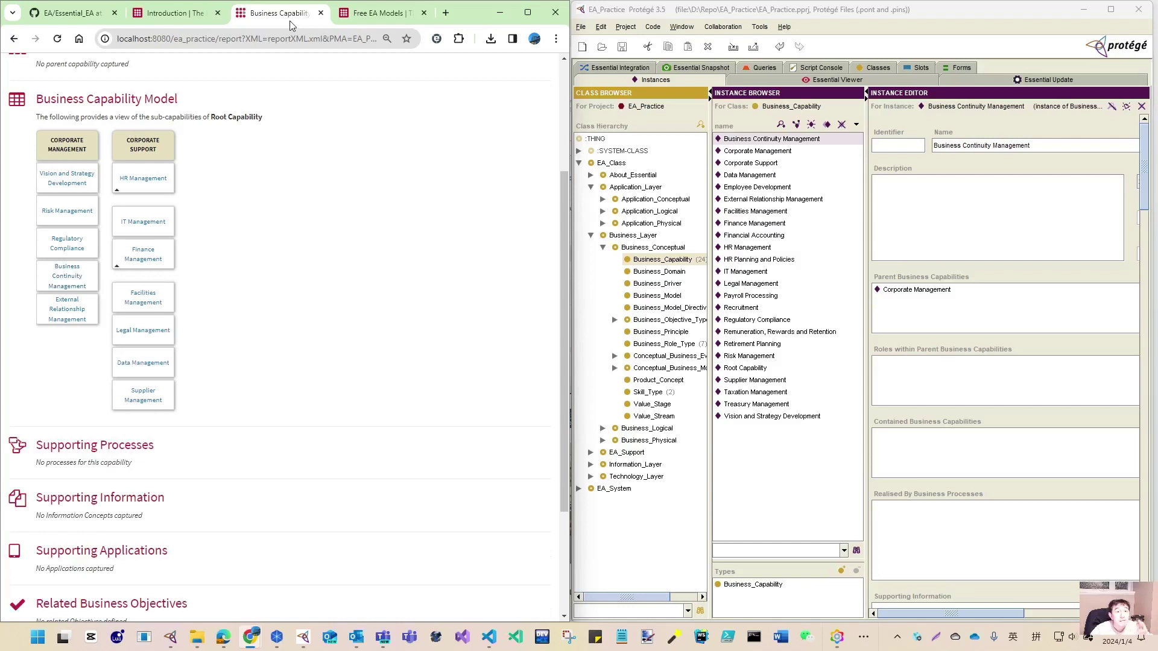
Go back to the Business Capability Catalogue Table.
left_click(15, 40)
left_click(14, 39)
left_click(14, 40)
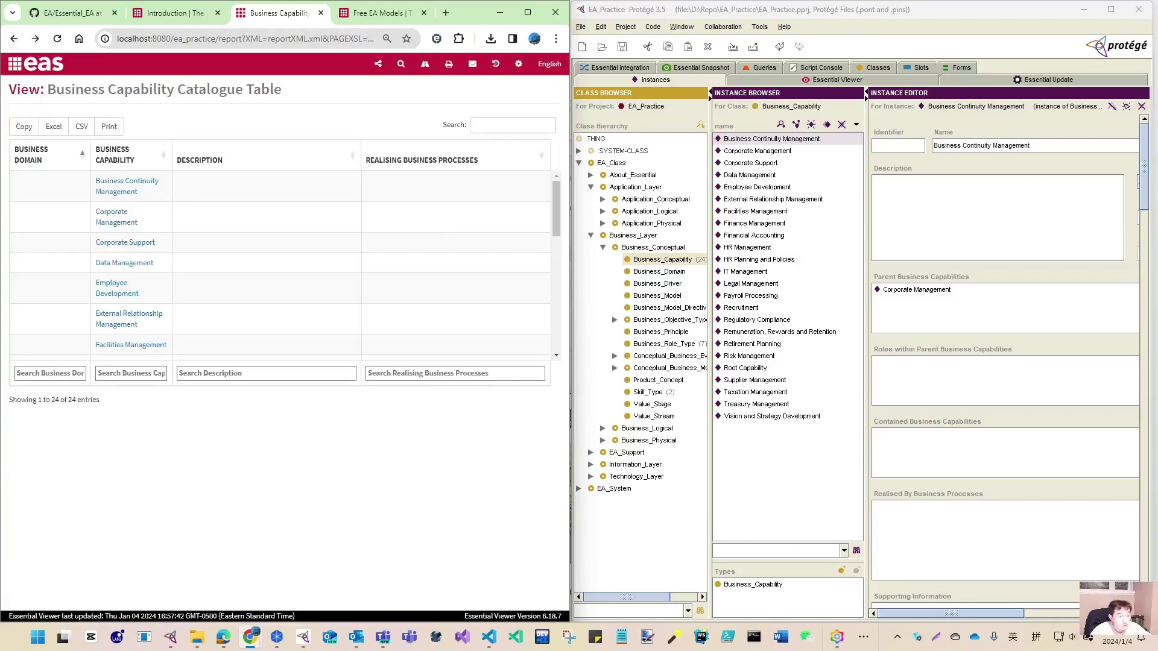
Switch to the Freeplane mind map to check the business capability view items, then bring the Protégé window in front of it.
key("alt+Tab")
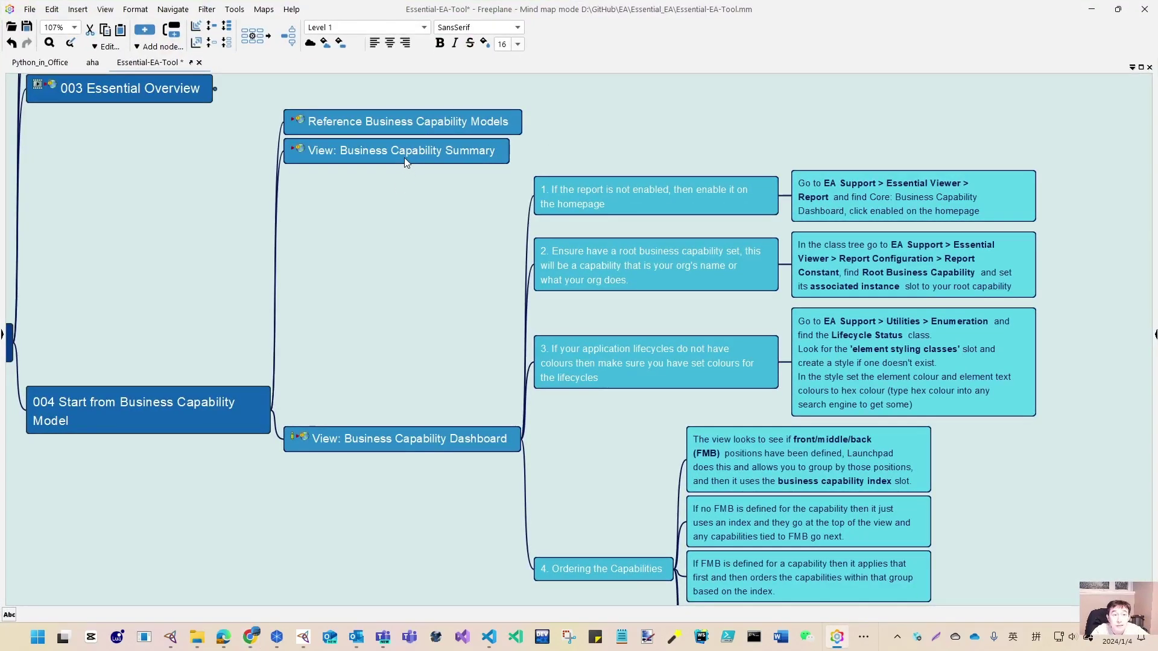
key("alt+Tab")
key("alt+Tab")
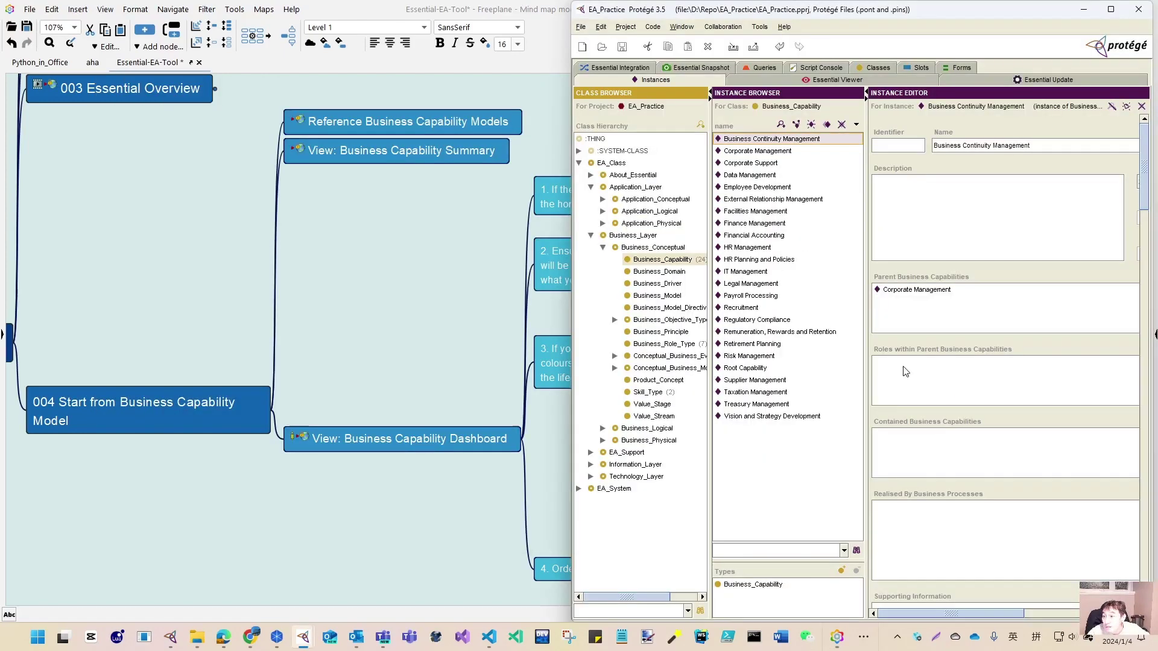
Compare the Business Capability Level of Business Continuity Management, Root Capability, Supplier Management and Taxation Management.
left_click_drag(950, 613, 1061, 627)
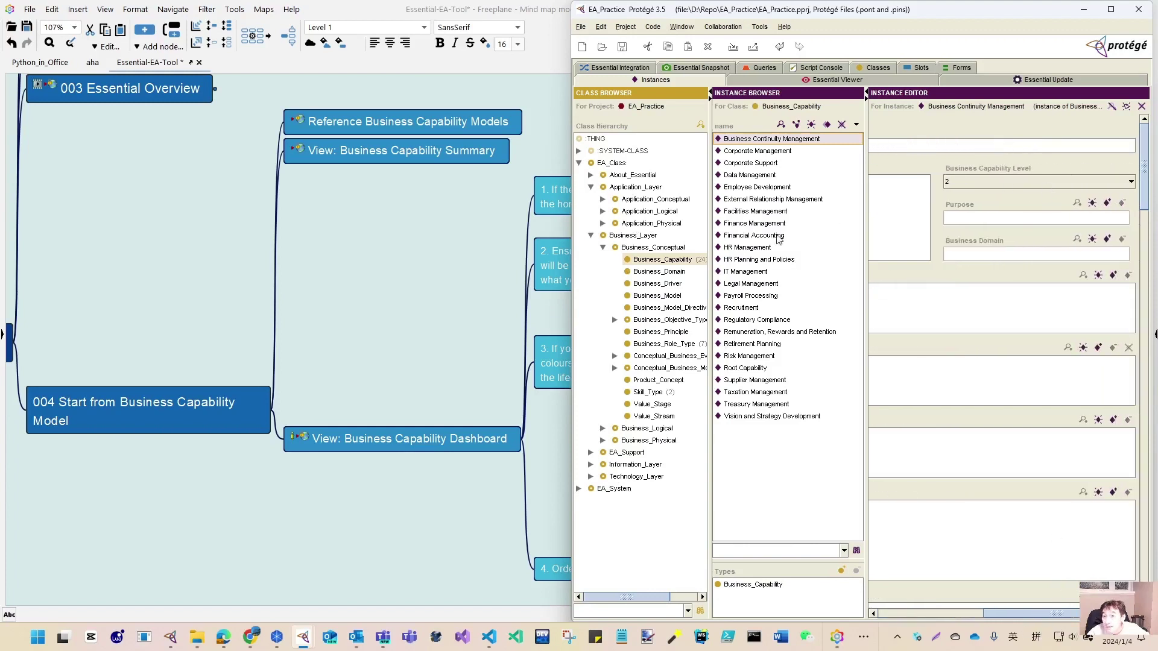
left_click(736, 369)
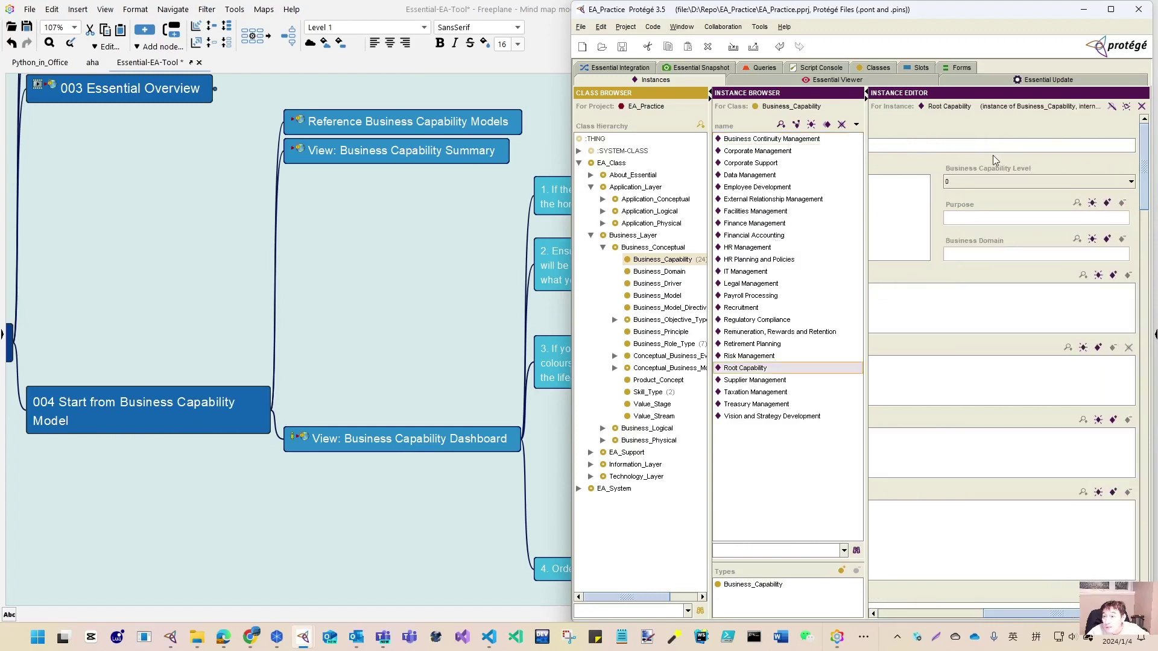
left_click(757, 381)
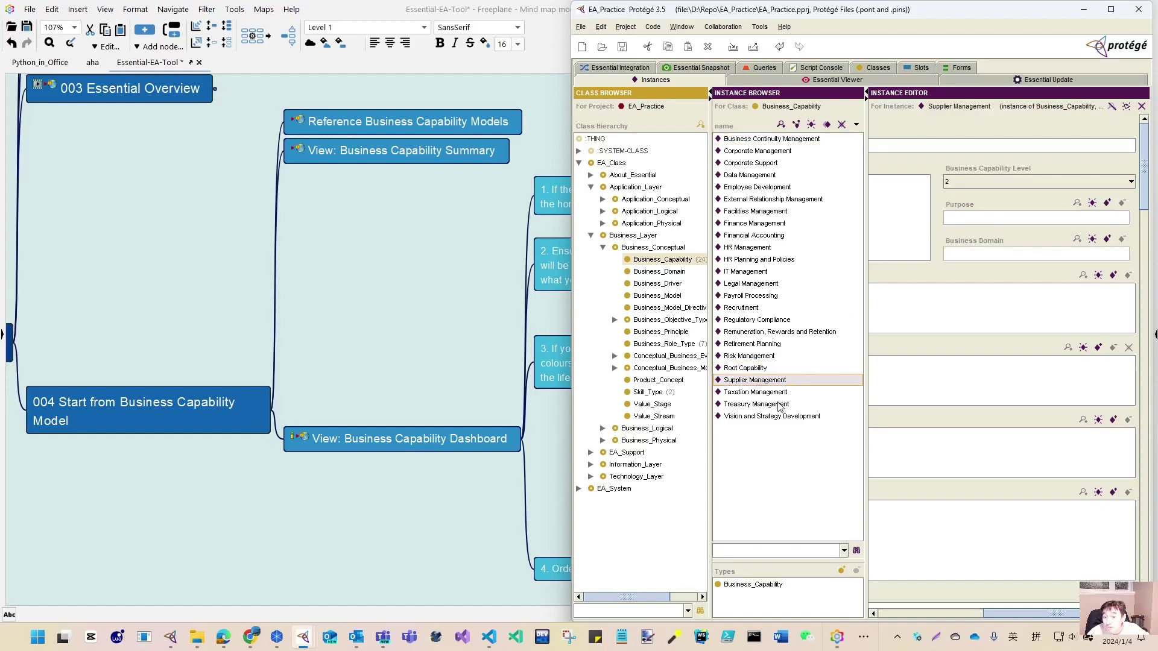
left_click(764, 392)
Examine the parent capabilities and capability levels of Finance Management and Financial Accounting.
left_click(757, 225)
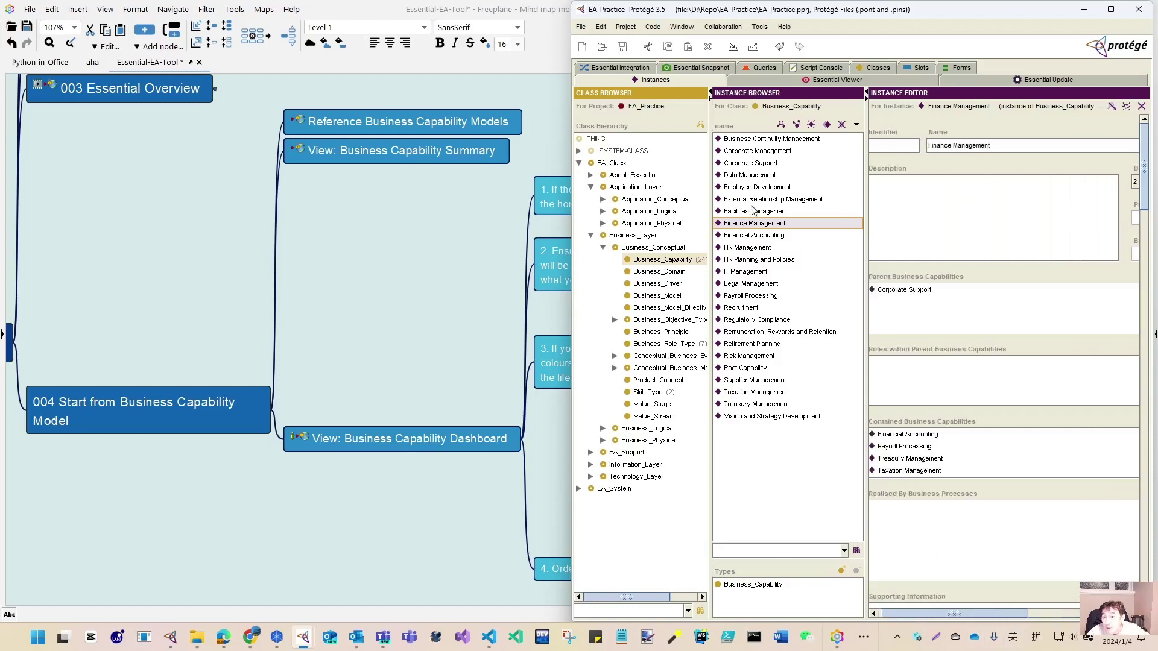
left_click(762, 237)
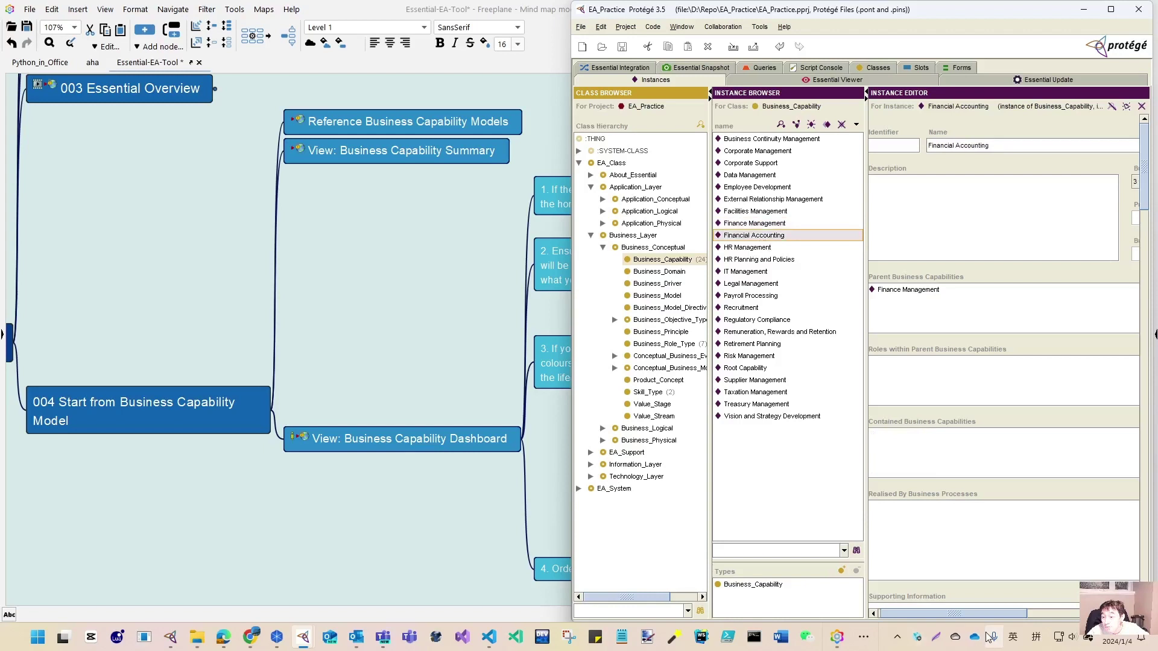
left_click_drag(993, 614, 1085, 614)
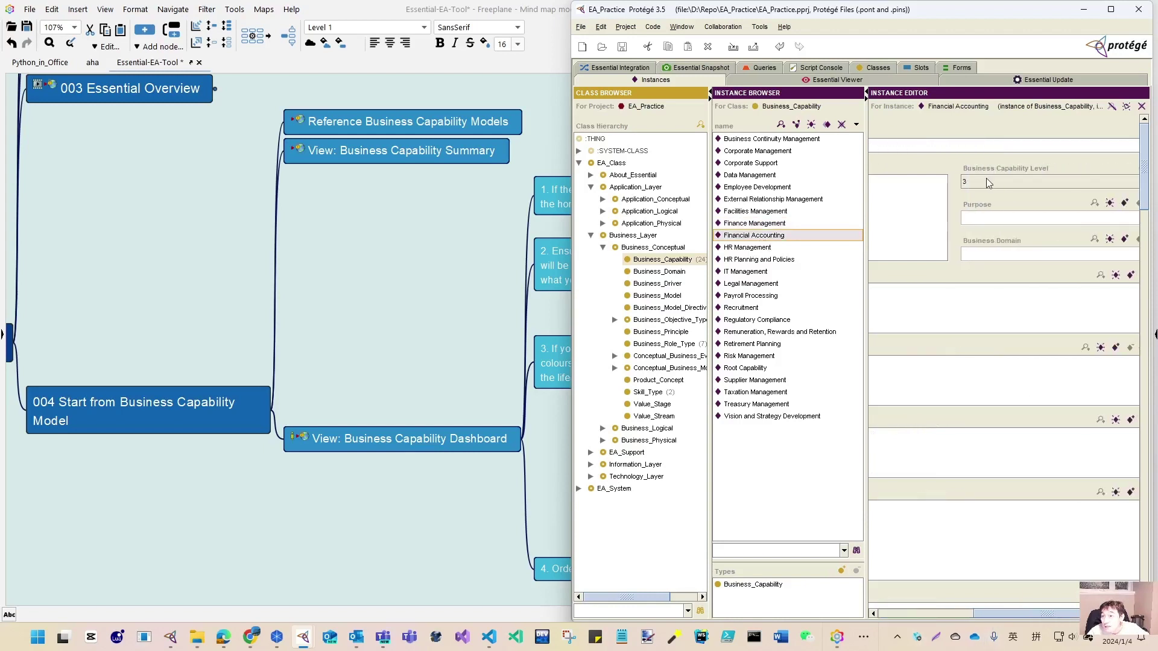
left_click_drag(977, 627, 914, 629)
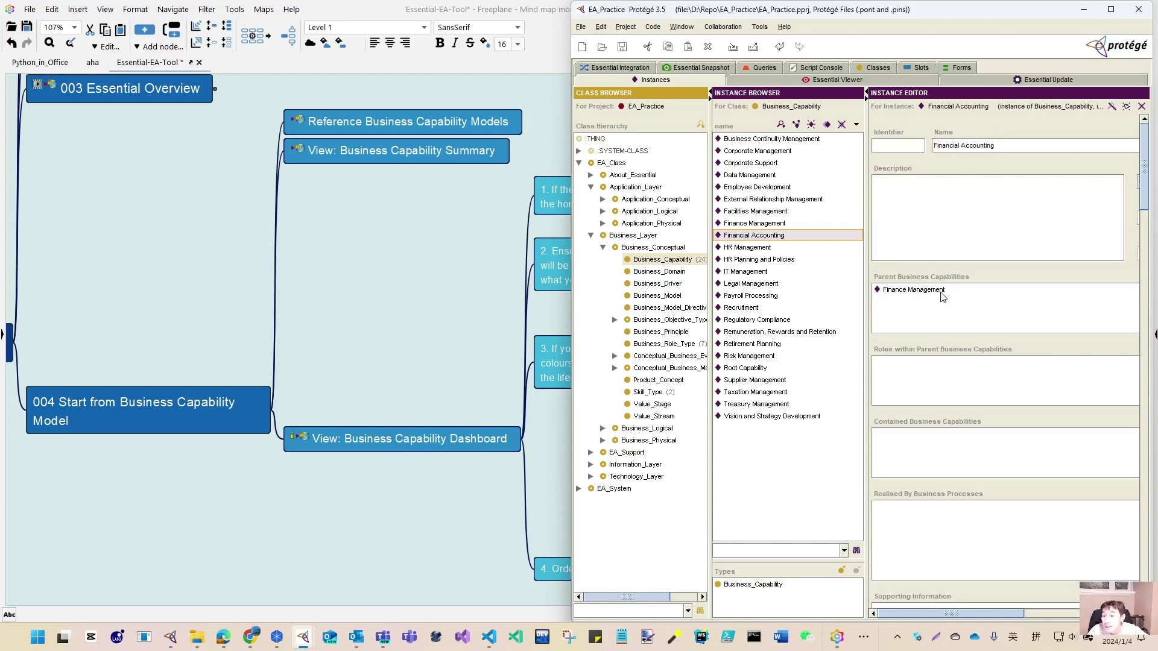
left_click_drag(942, 614, 1050, 620)
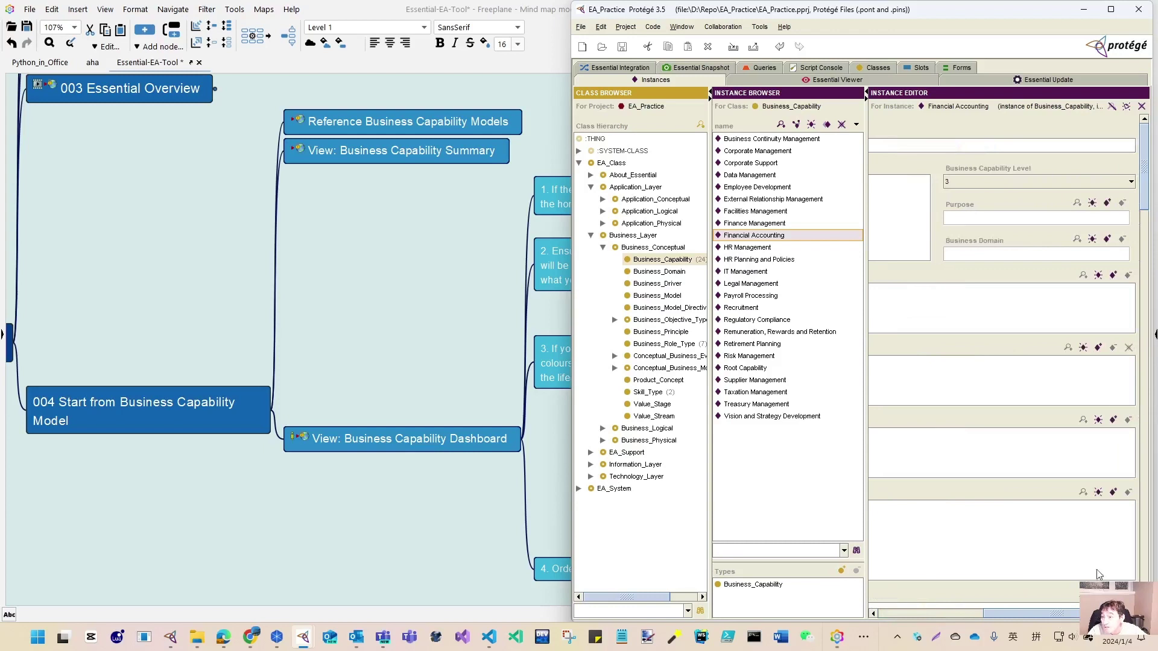
View the existing capabilities that can be added as a parent of Financial Accounting, cancelling without choosing one.
left_click(1114, 277)
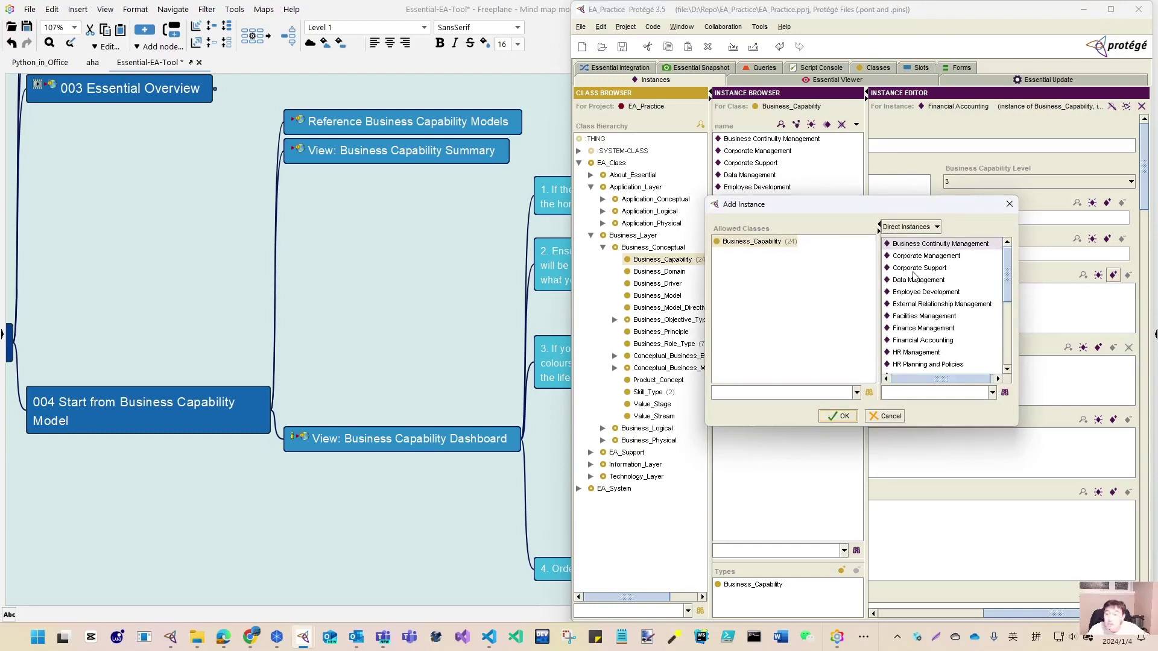
key("Escape")
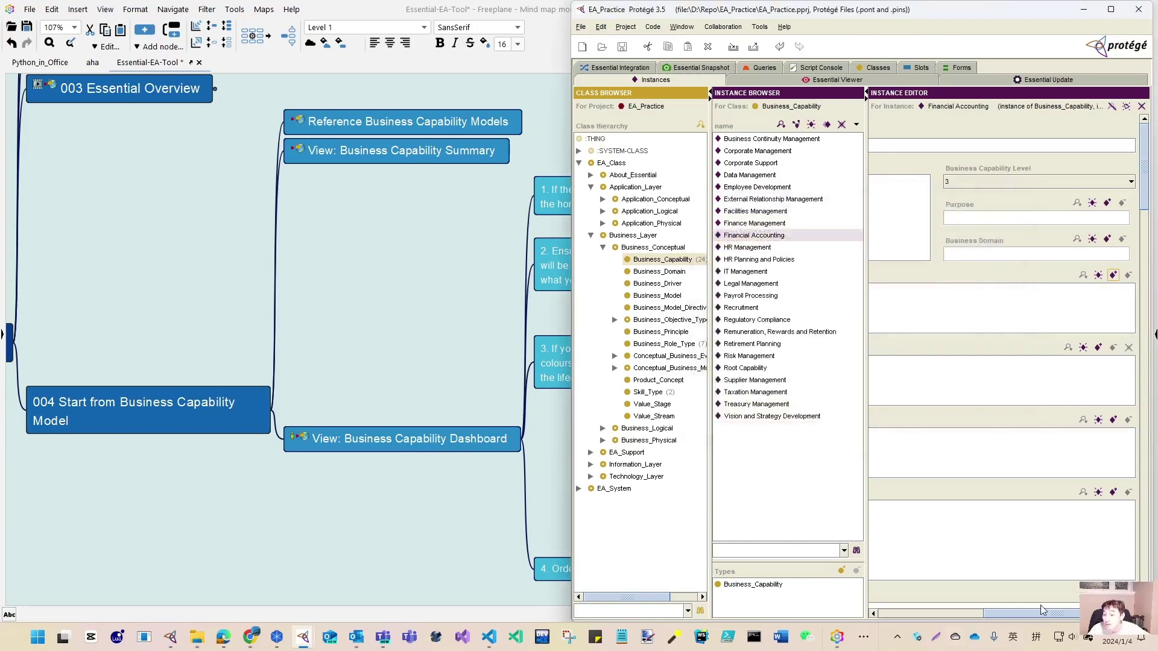
left_click_drag(1045, 620, 903, 623)
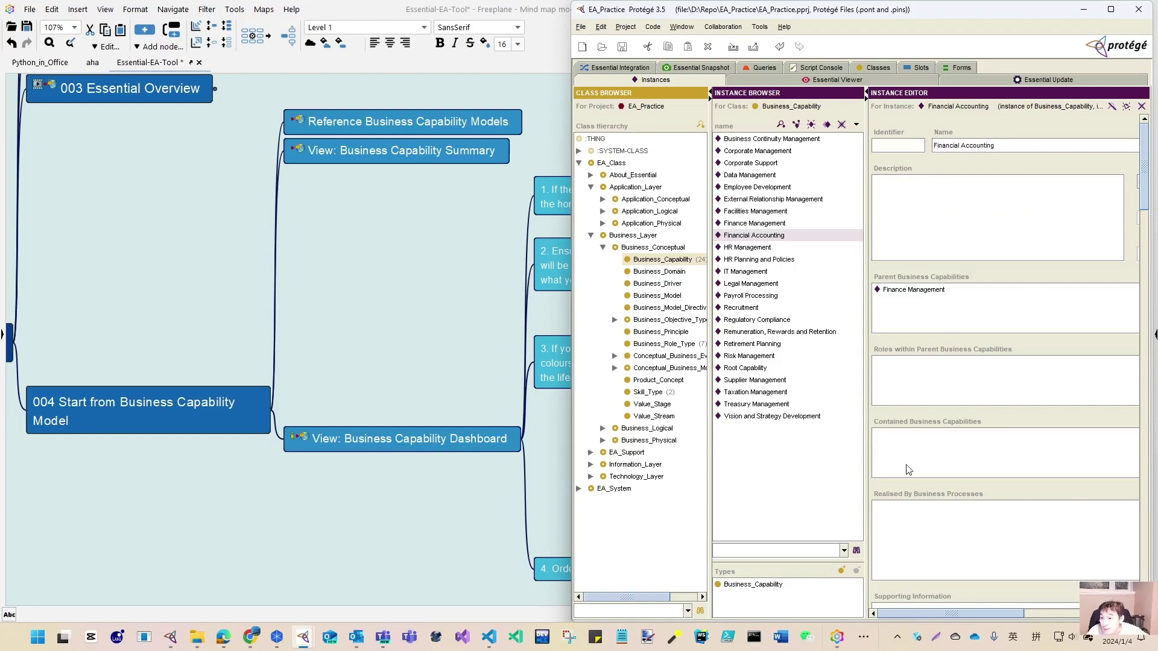
Examine Corporate Support's parent and contained capabilities and the instances available to add as contained ones, cancelling without adding any.
left_click(740, 164)
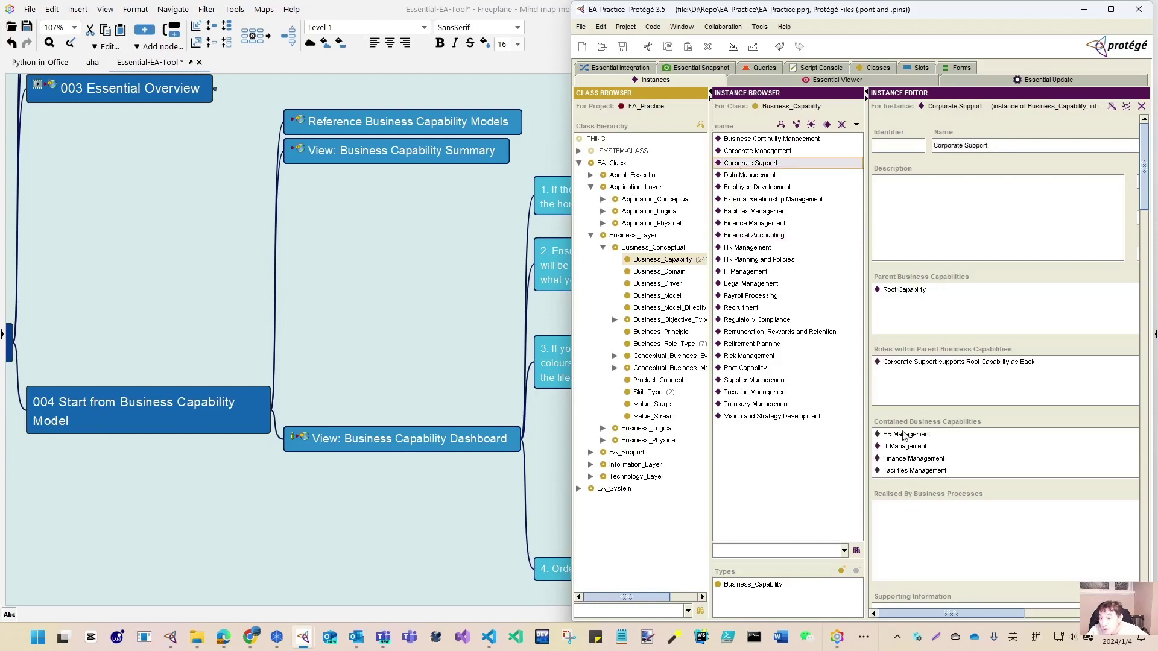
left_click_drag(936, 614, 1081, 615)
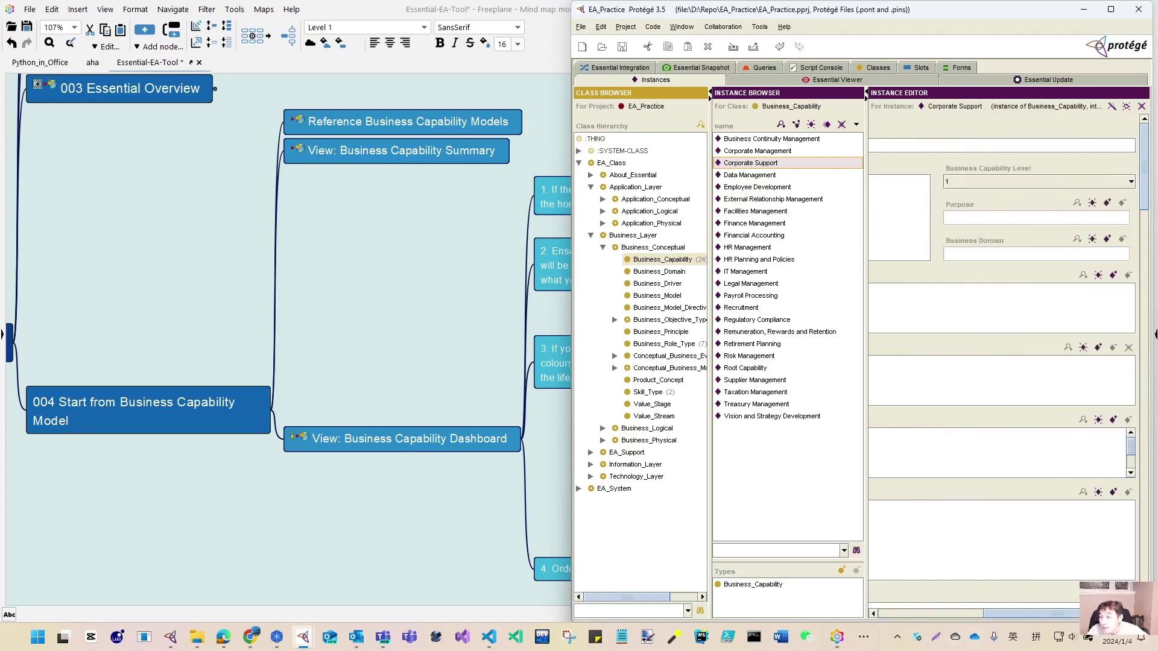
left_click(1113, 420)
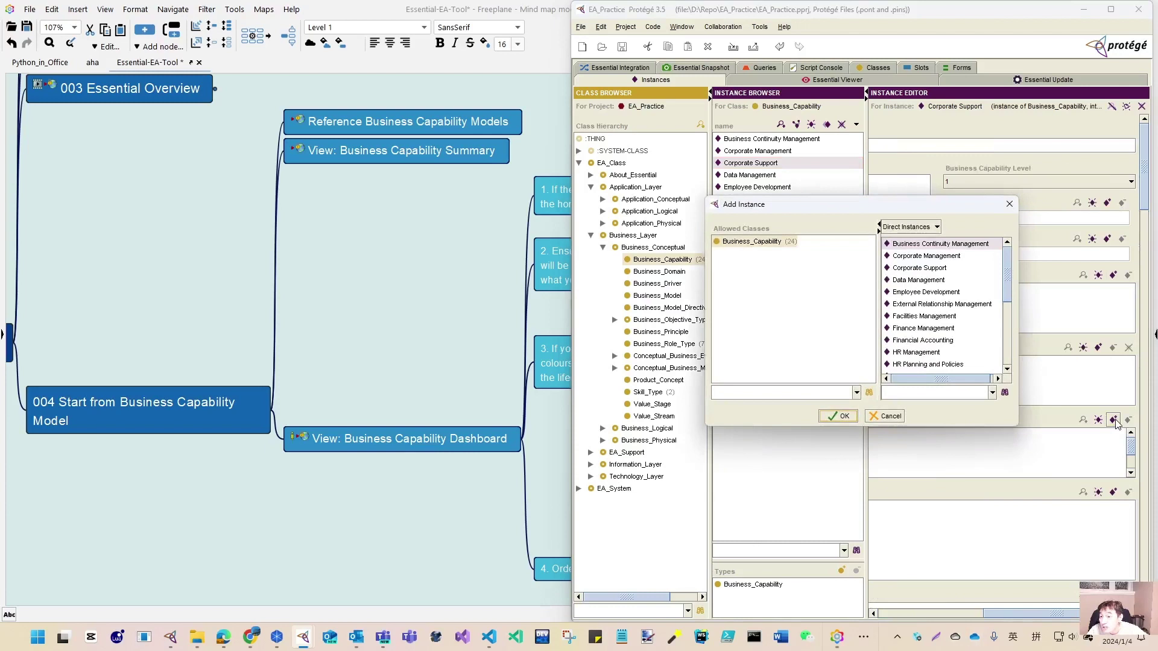
scroll(994, 269, "down", 5)
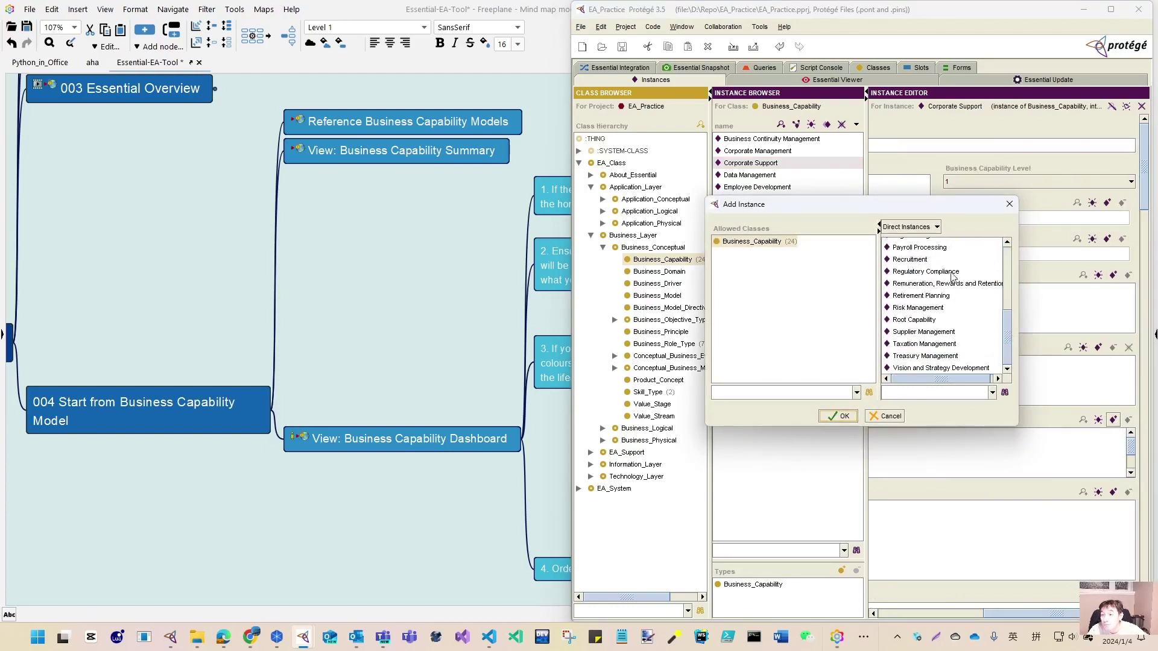
left_click(890, 416)
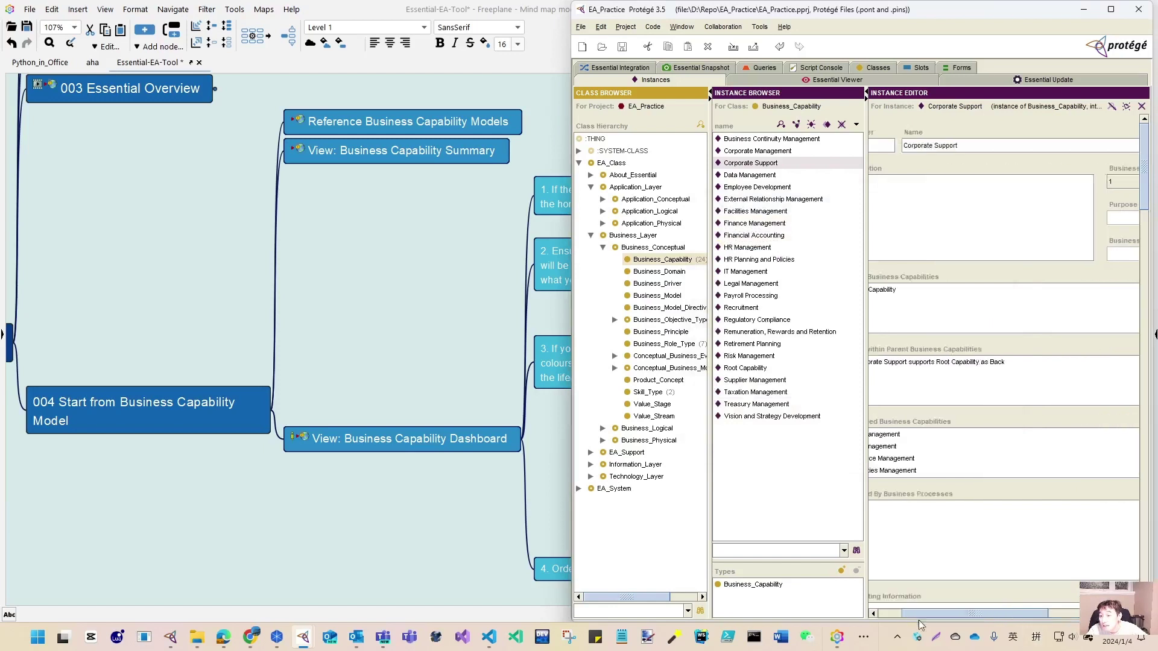
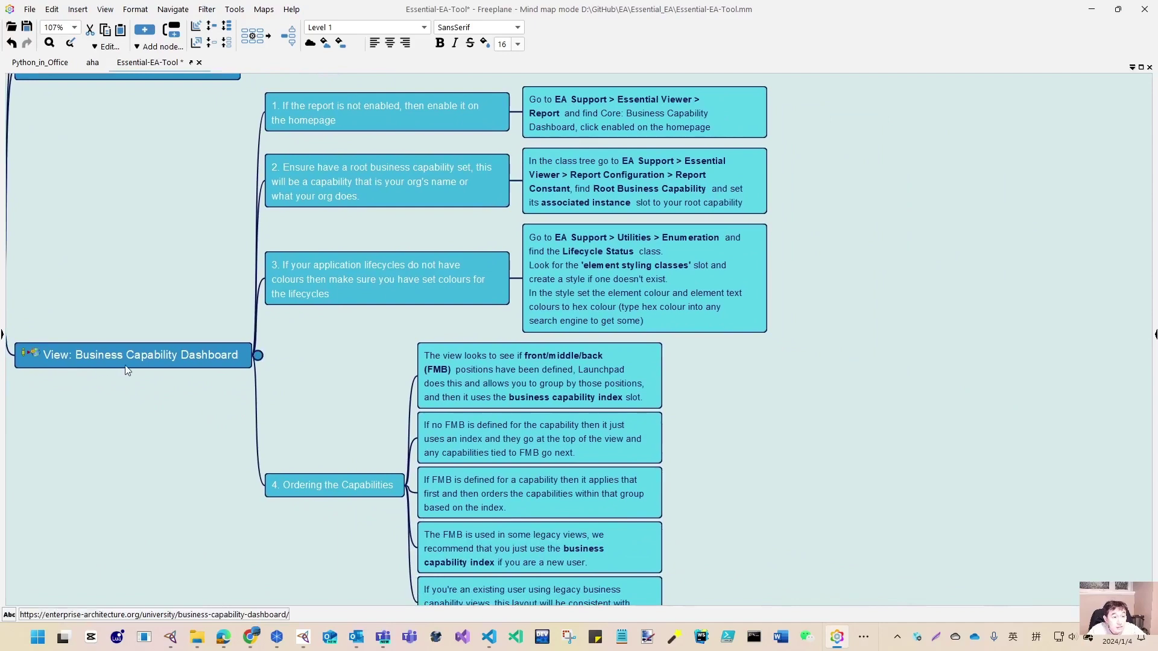
Check the mind map's Business Capability Dashboard item, switch to the browser and look through the View Library for the dashboard.
mouse_move(128, 365)
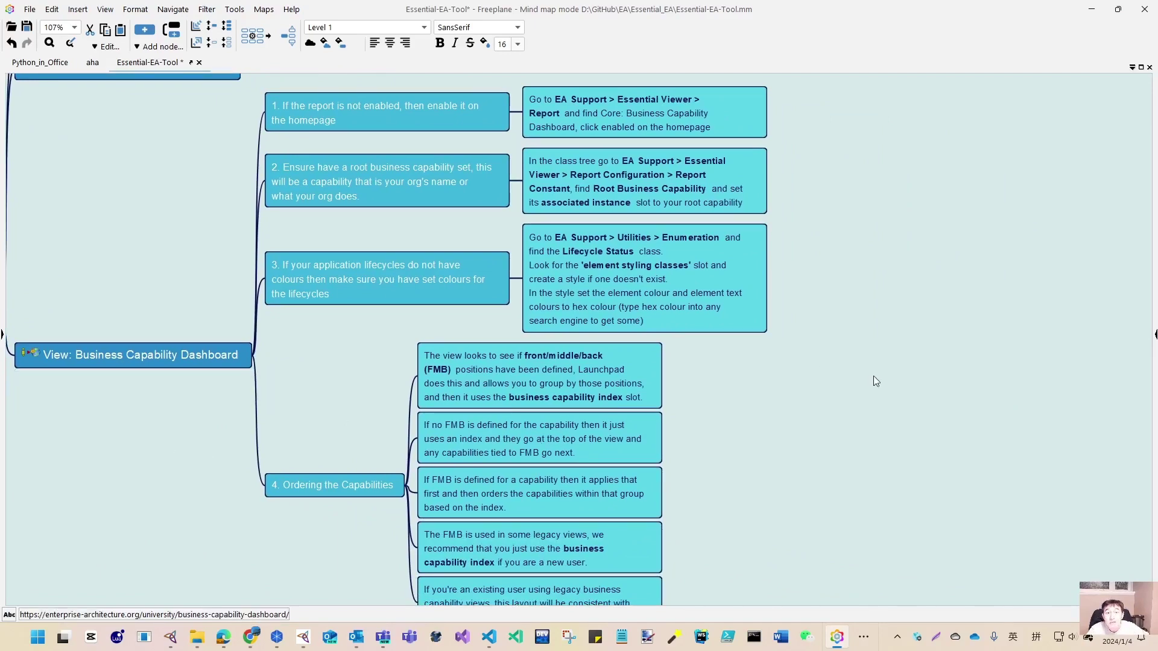
key("alt+Tab")
key("alt+Tab")
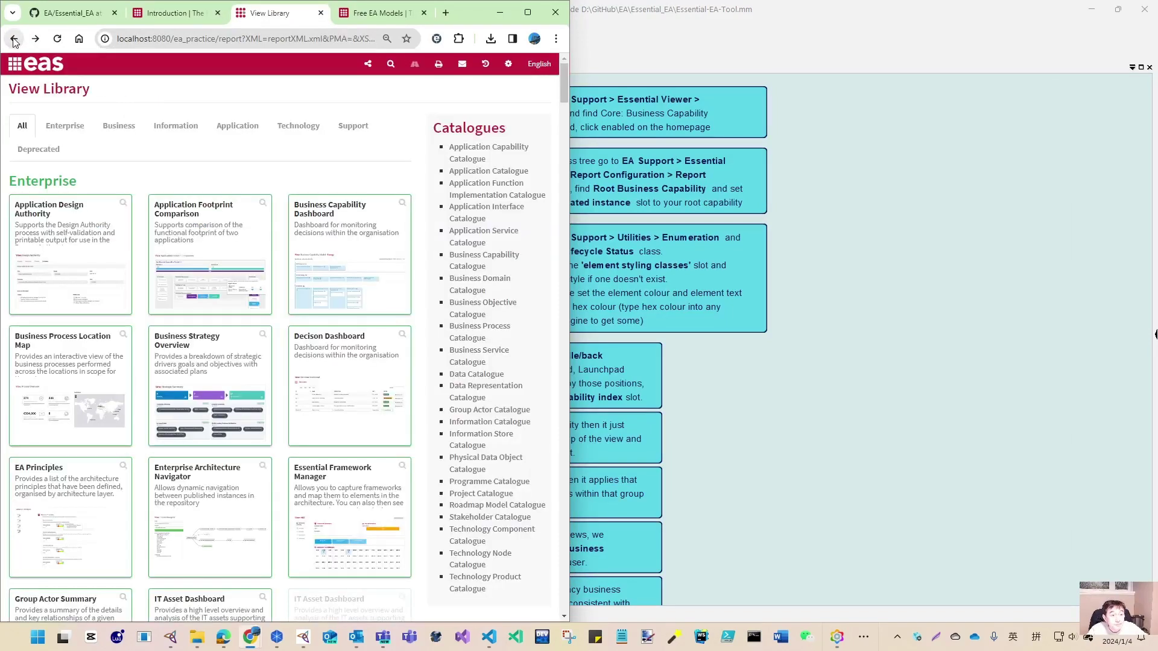
scroll(70, 221, "down", 6)
scroll(77, 218, "down", 11)
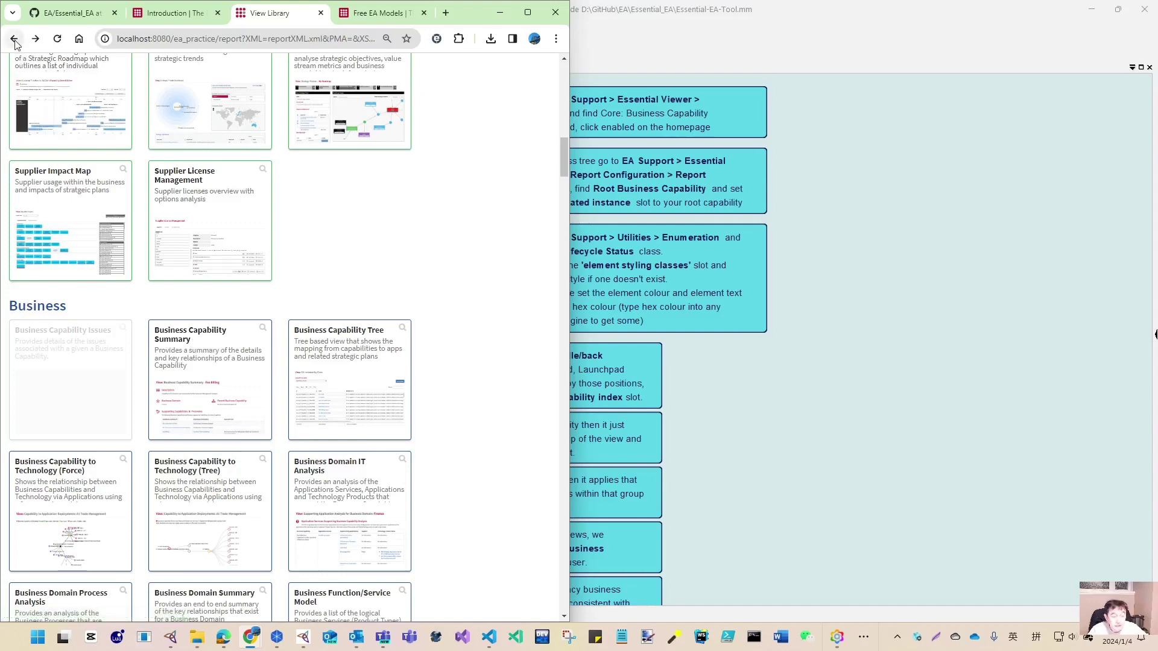
key("Home")
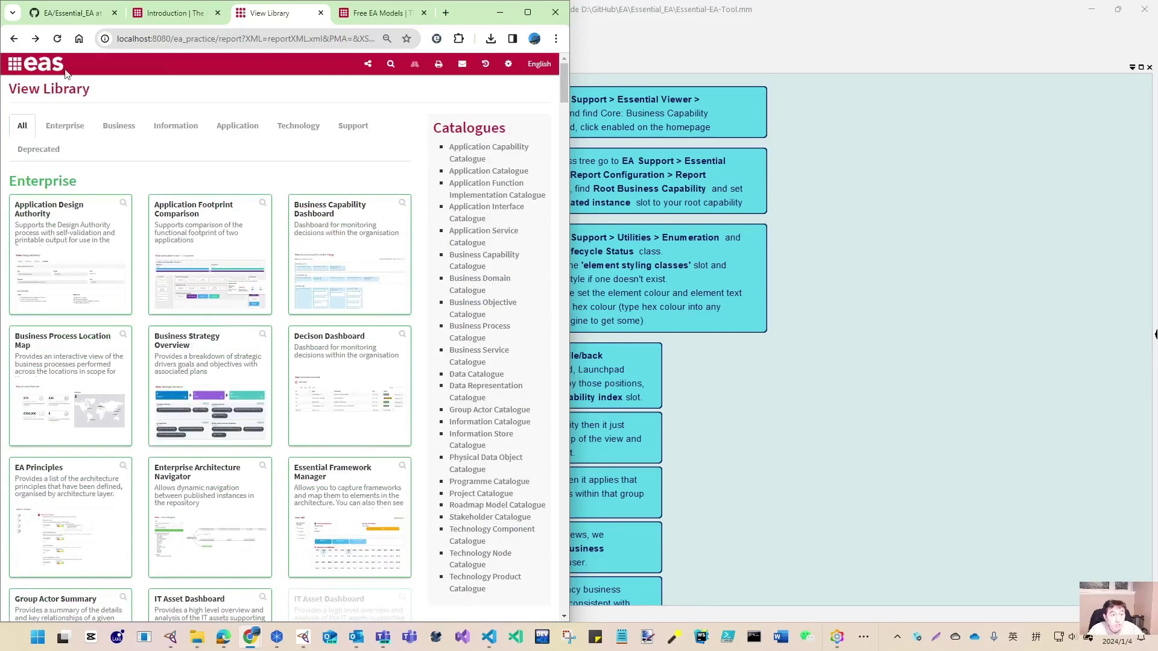
scroll(36, 79, "up", 1)
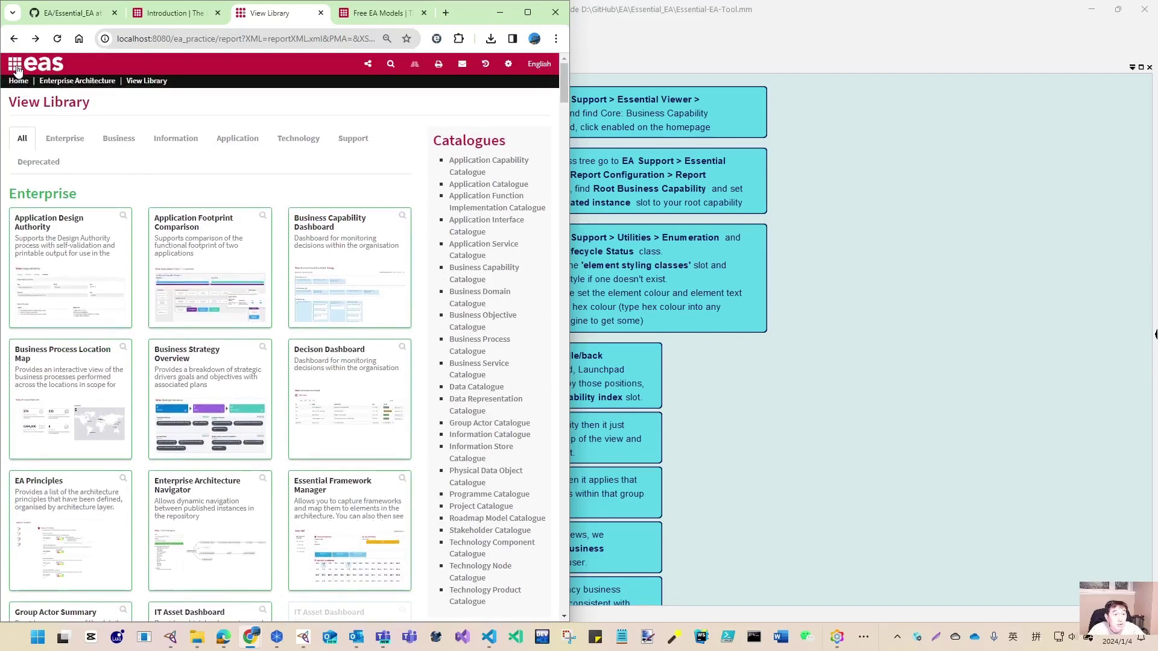
Go to the Enterprise Architecture portal and open the Business Capability Dashboard from its Business section.
left_click(65, 83)
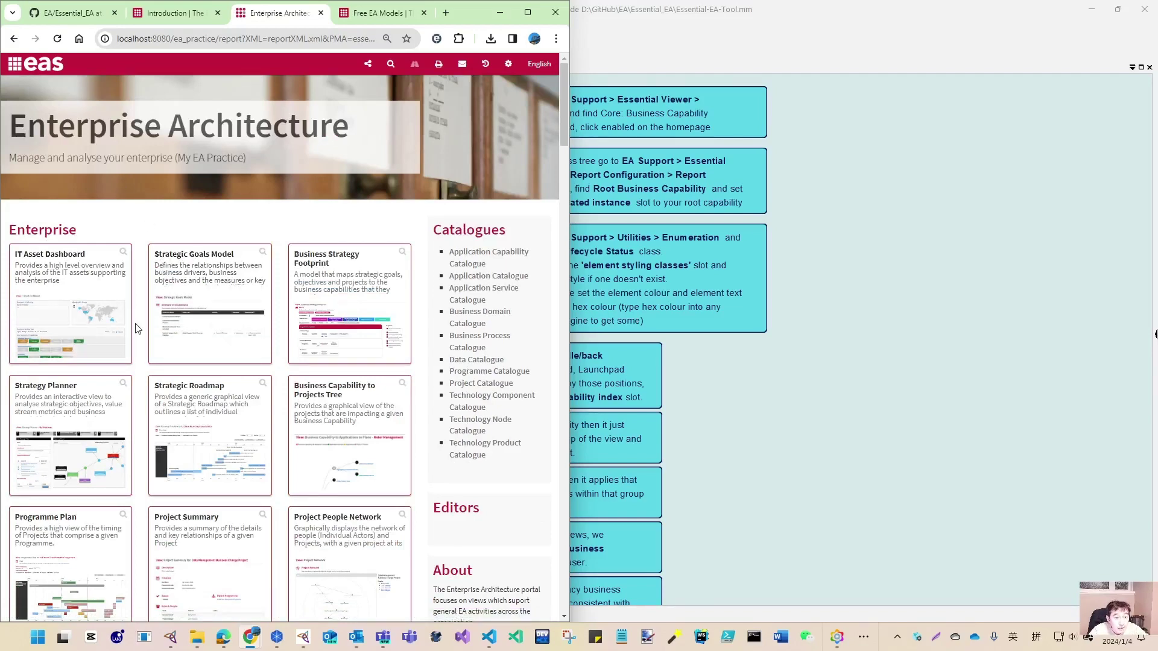
scroll(136, 327, "down", 6)
scroll(136, 327, "down", 7)
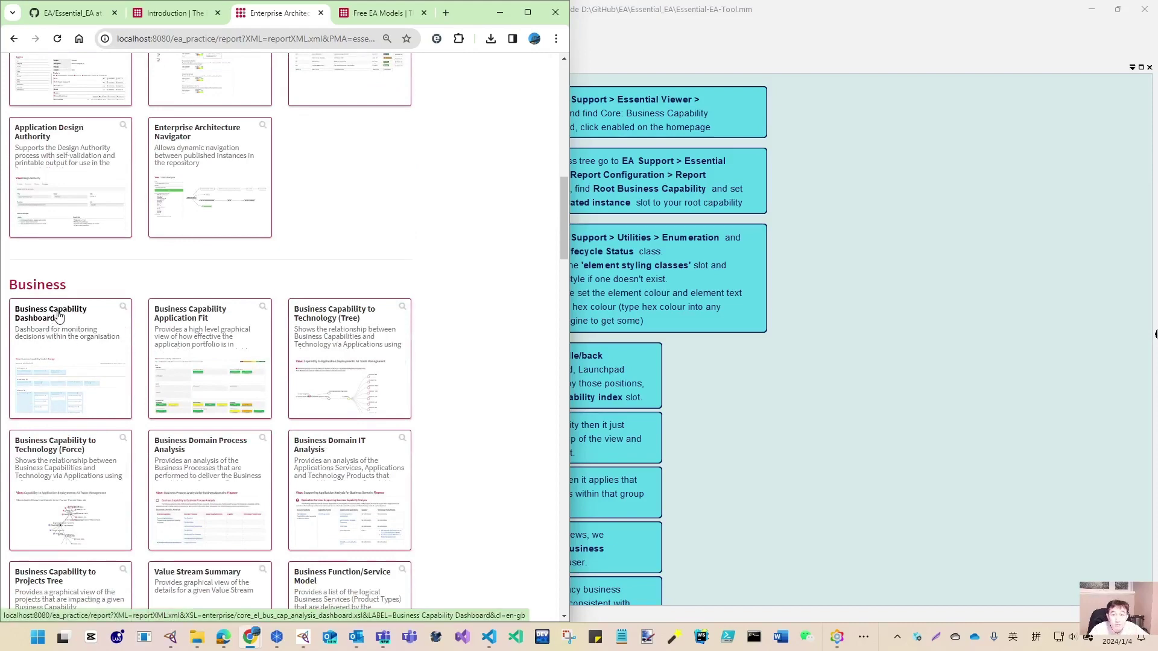
left_click(55, 318)
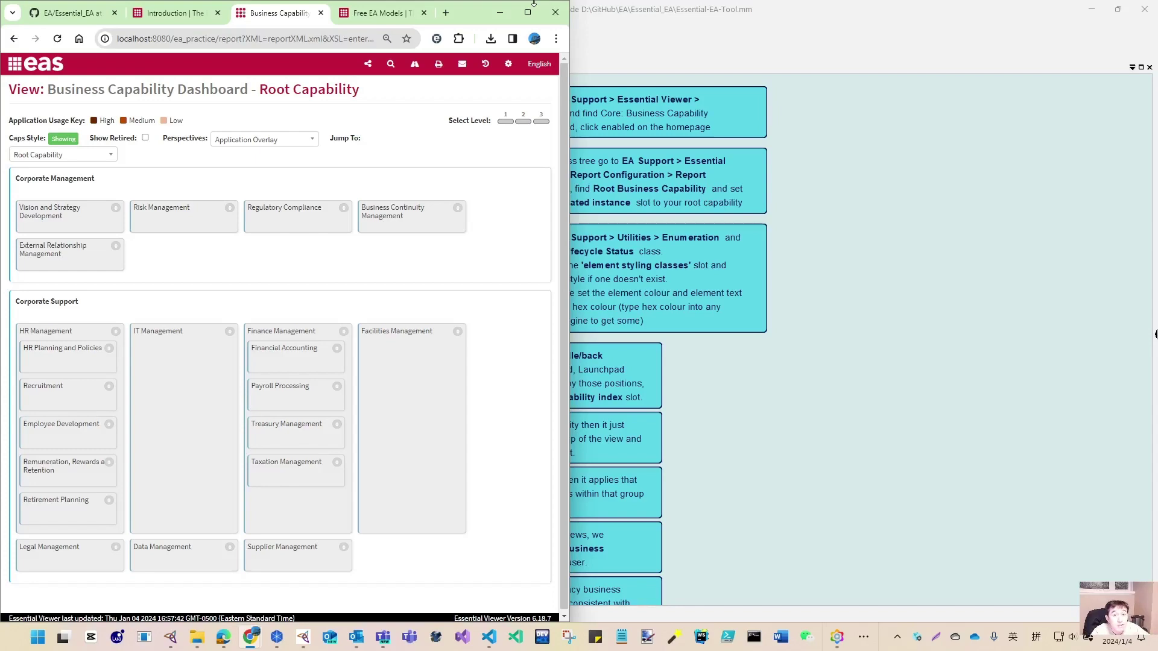
Place the Freeplane window beside the browser with the dashboard setup steps in view, and highlight Root Capability in the dashboard title.
double_click(824, 12)
left_click_drag(1135, 52, 1156, 51)
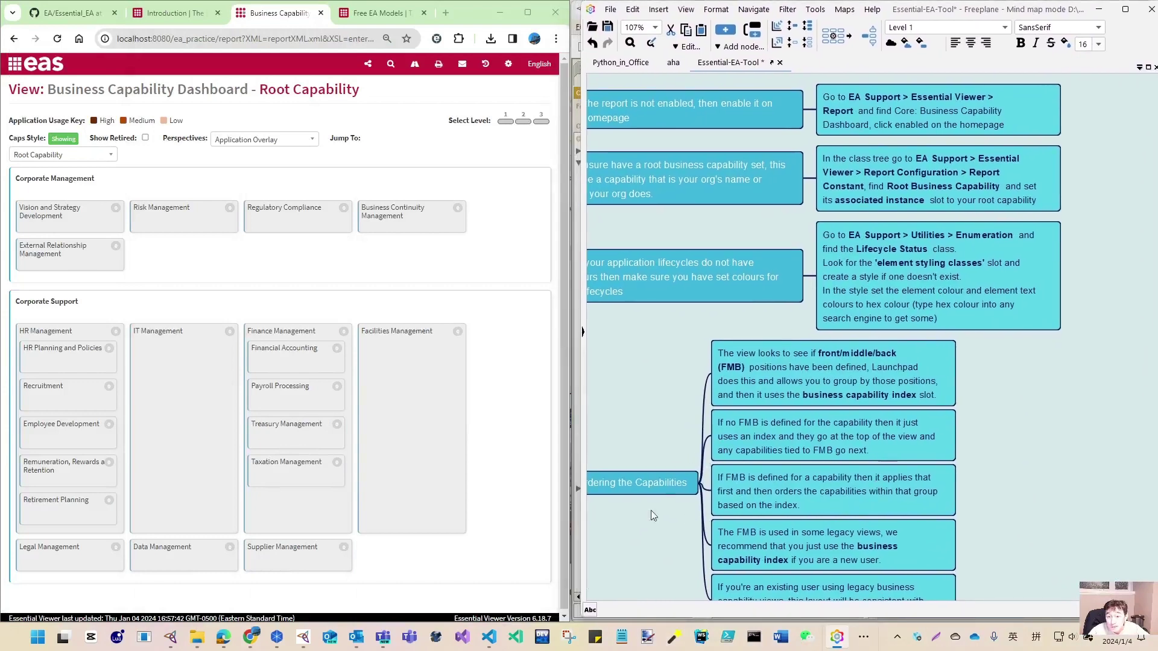
left_click_drag(660, 547, 789, 568)
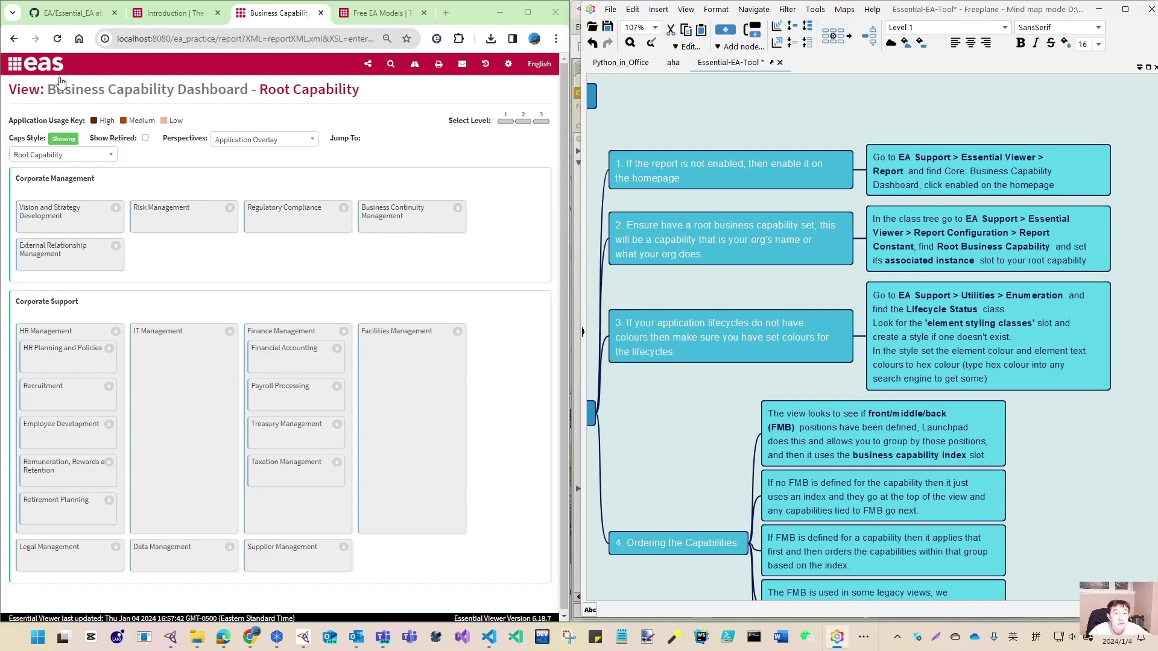
left_click_drag(261, 86, 372, 92)
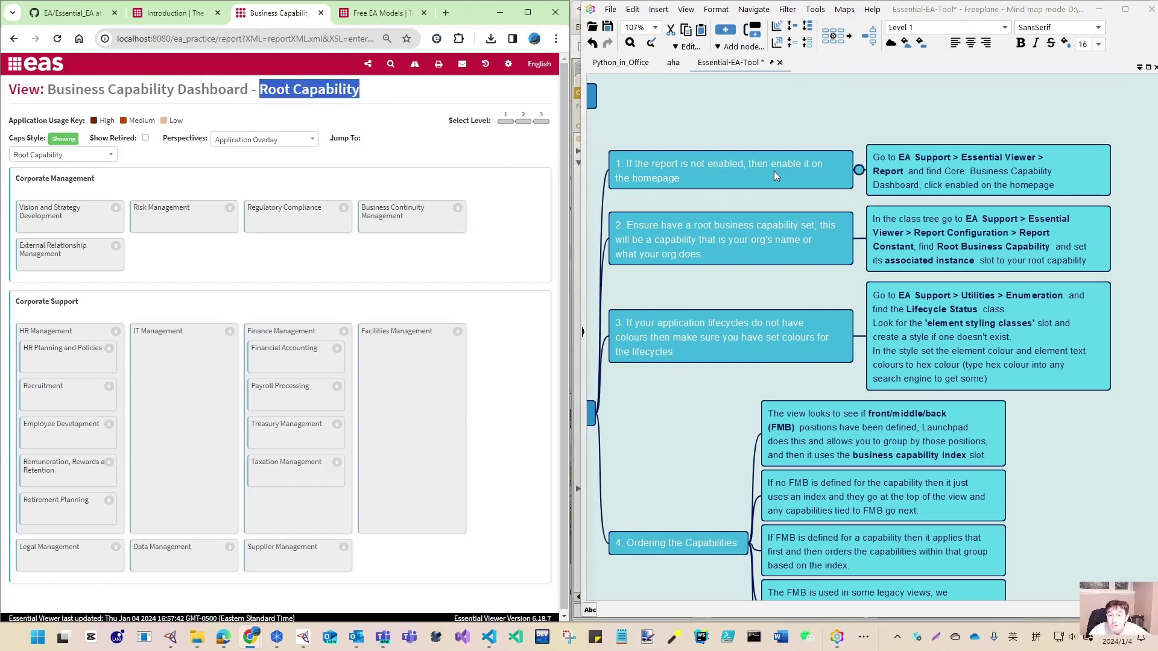
Switch to Protégé, collapse Business_Layer, expand EA_Support > Essential_Viewer in the class hierarchy and widen the class browser.
mouse_move(303, 637)
left_click(377, 567)
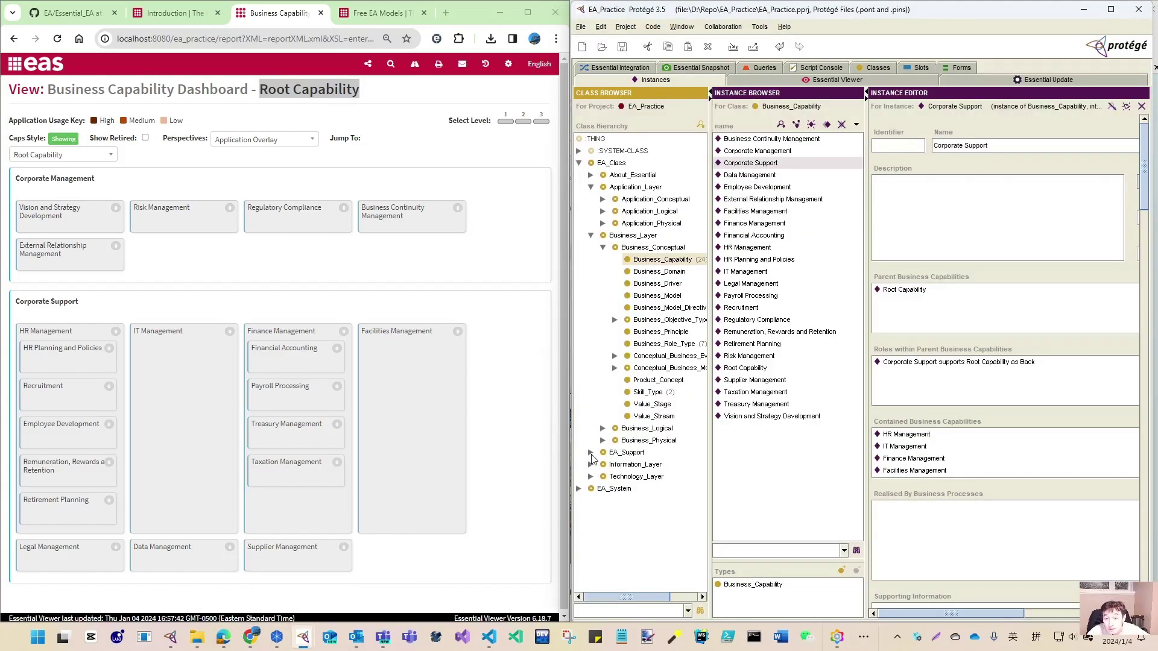
left_click(591, 235)
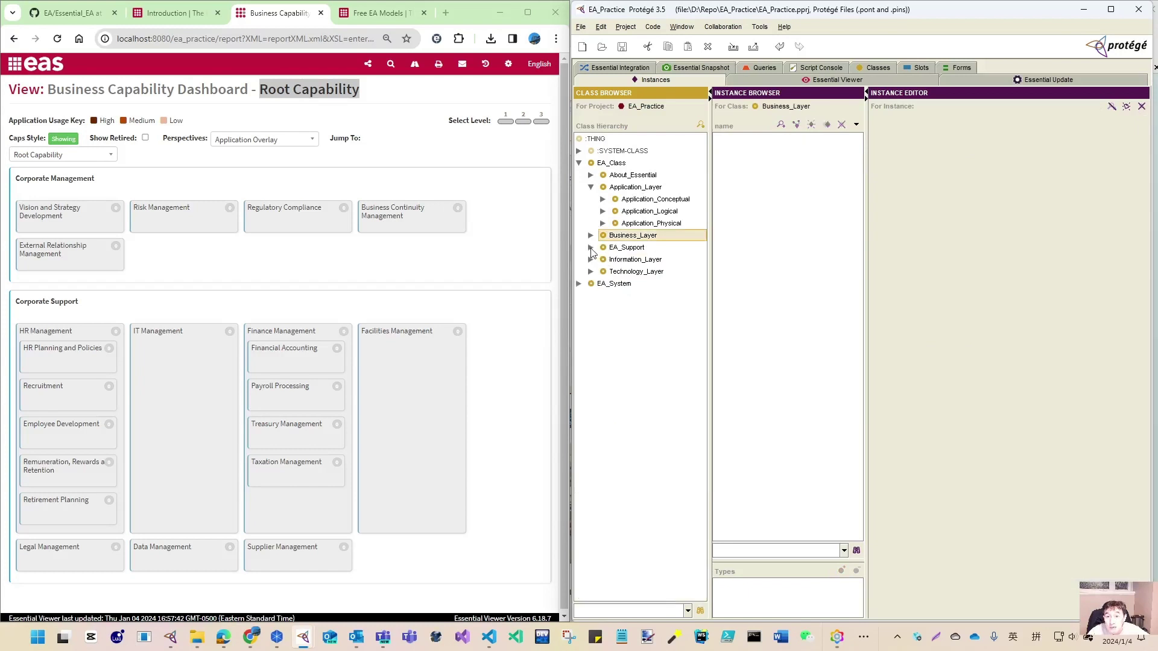
left_click(590, 247)
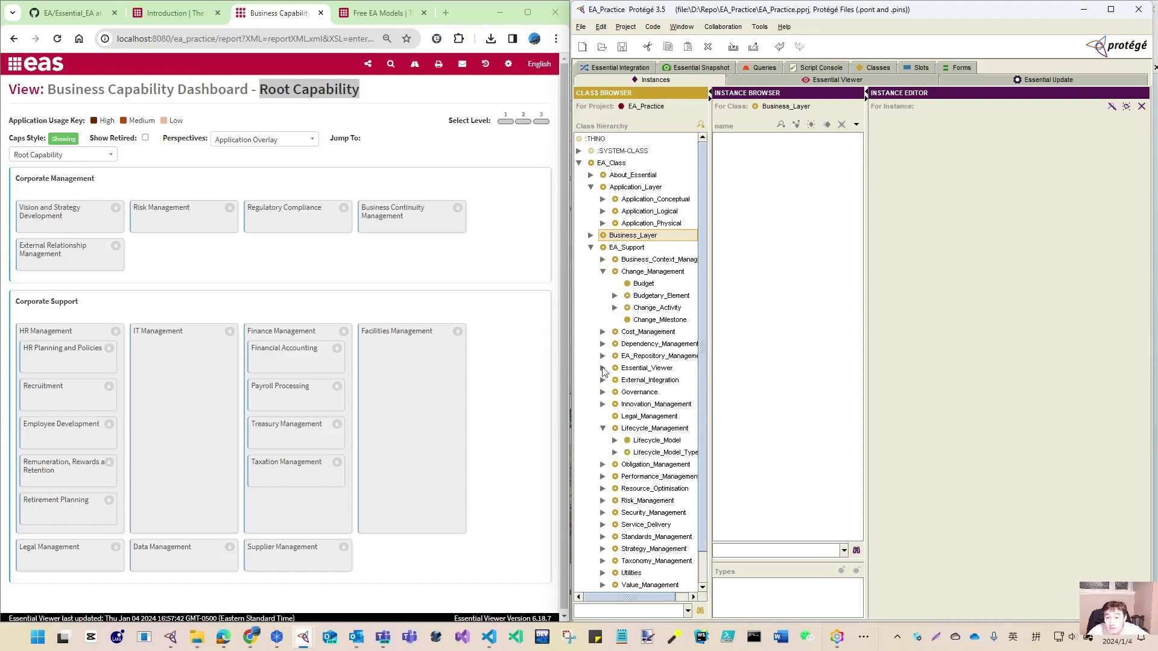
left_click(602, 368)
left_click_drag(709, 364, 753, 364)
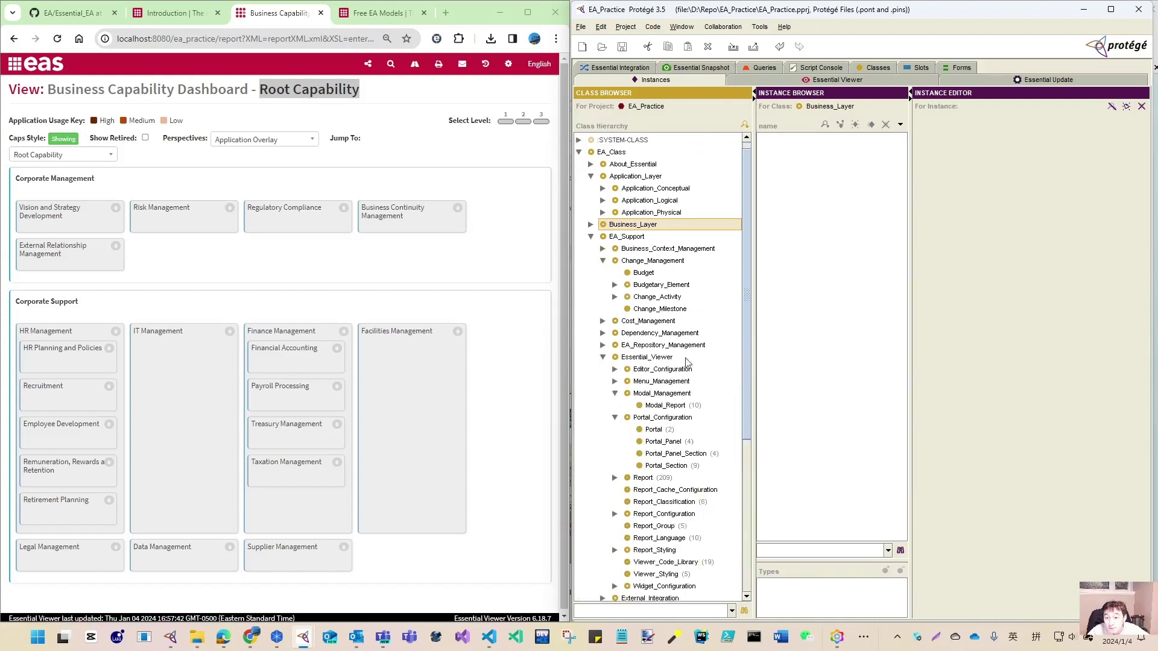
Collapse Modal_Management and Portal_Configuration under Essential_Viewer and list the instances of the Report class.
left_click(666, 357)
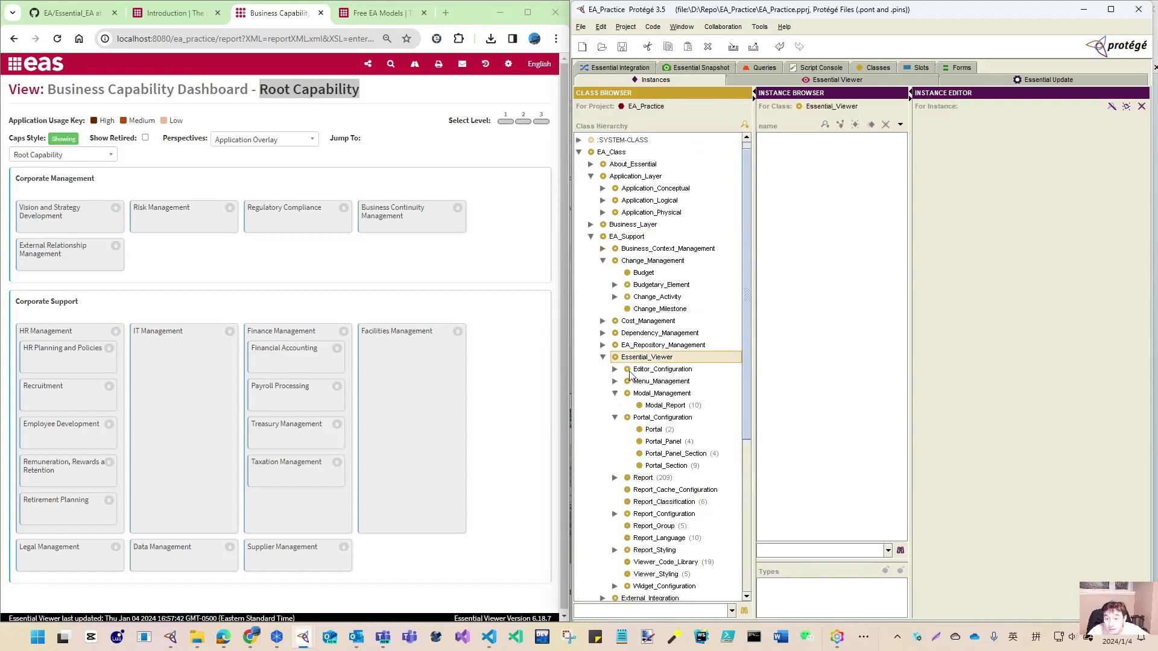
left_click(615, 393)
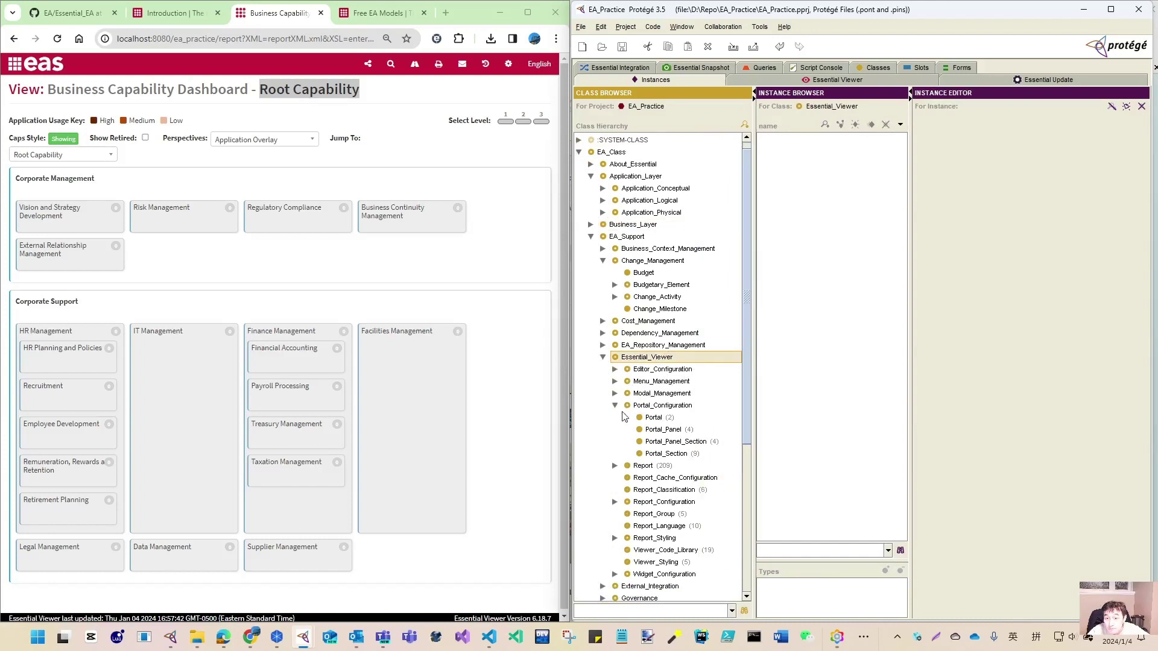
left_click(616, 406)
left_click(643, 420)
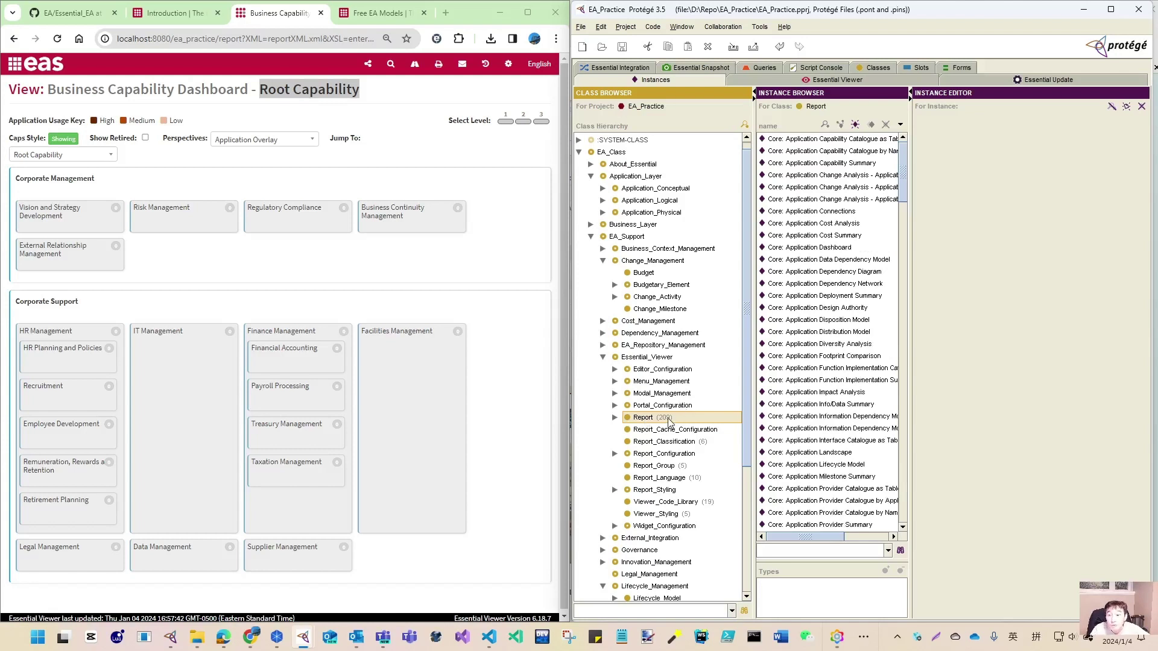
Widen the instance browser and open the Core: Business Capability Dashboard report to check whether it is enabled on the homepage.
left_click_drag(754, 380, 732, 380)
left_click_drag(889, 384, 920, 384)
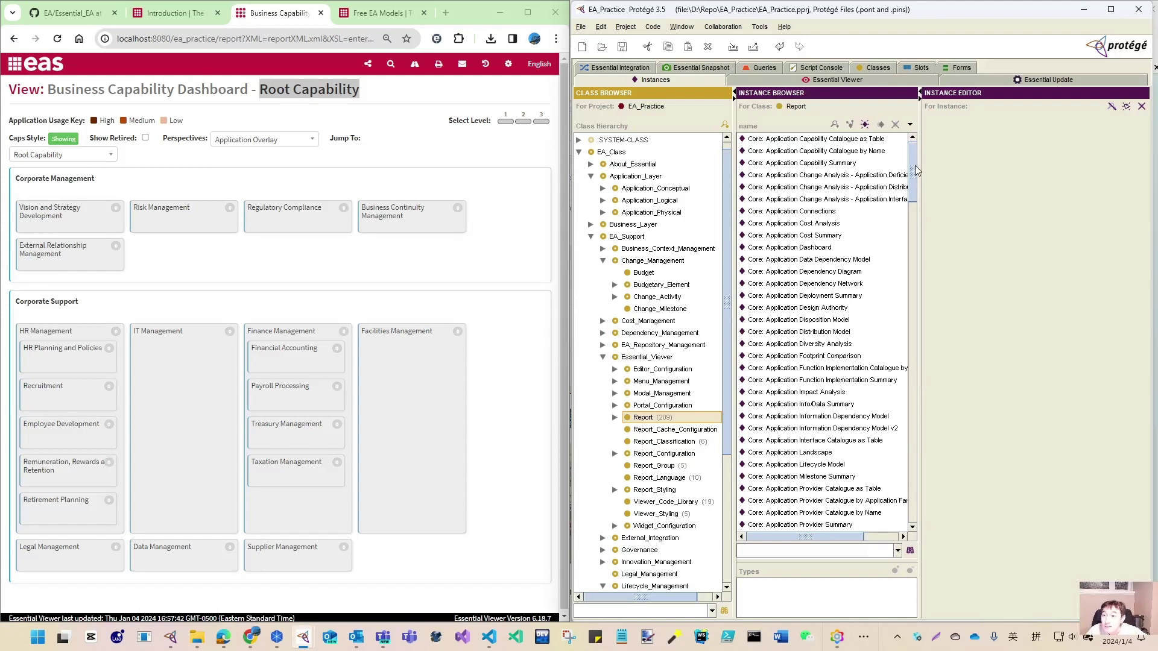
left_click_drag(915, 165, 917, 233)
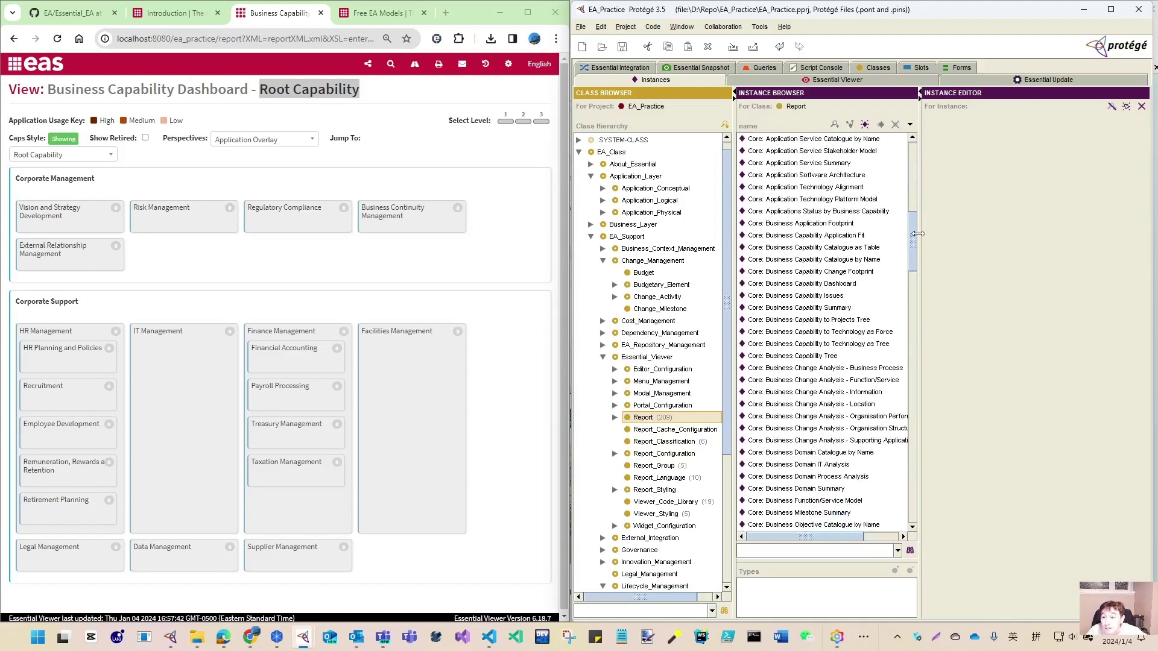
left_click(814, 284)
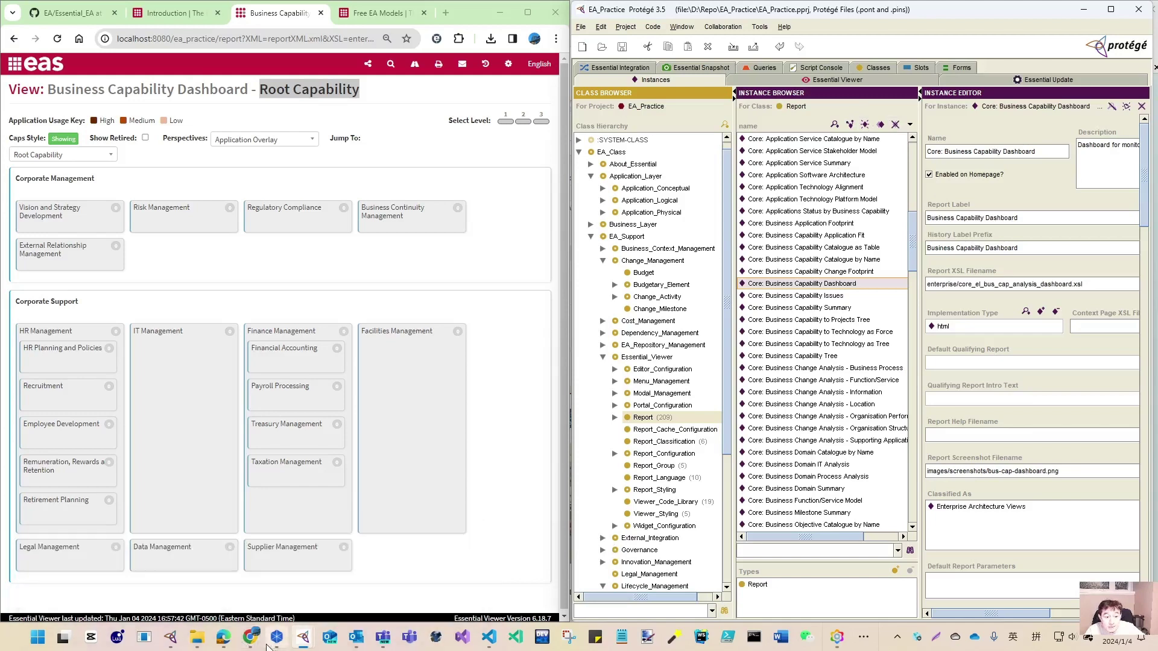
Switch to Freeplane and place its window beside Protégé, fitted so the setup steps and the class browser are both in view.
mouse_move(842, 647)
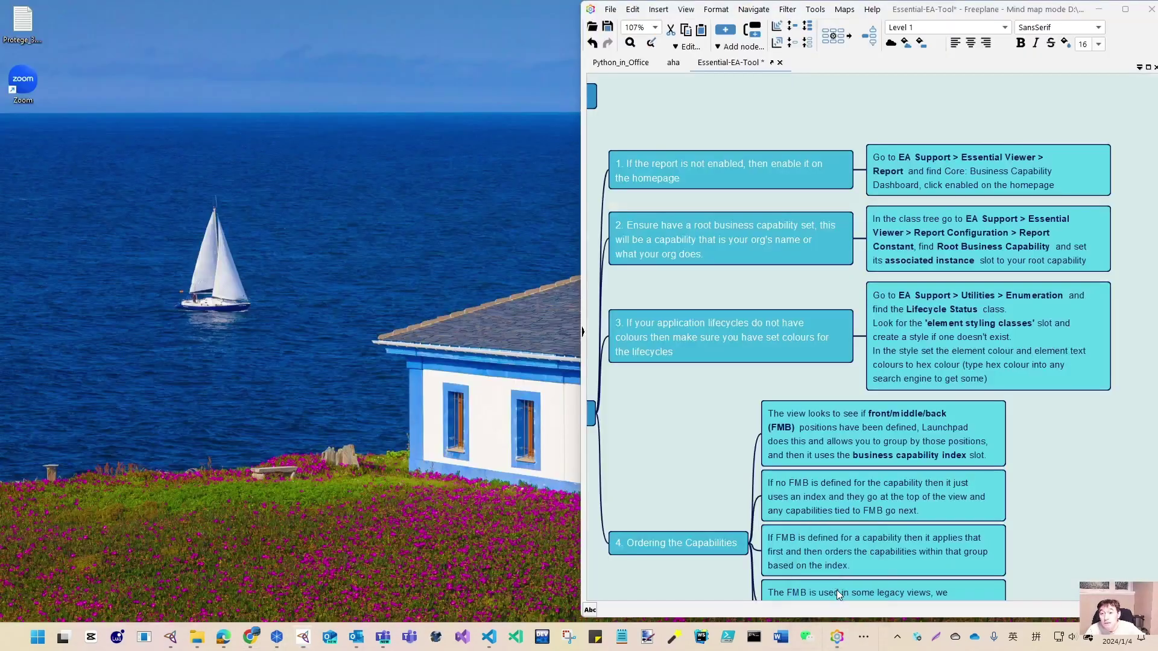
left_click(838, 590)
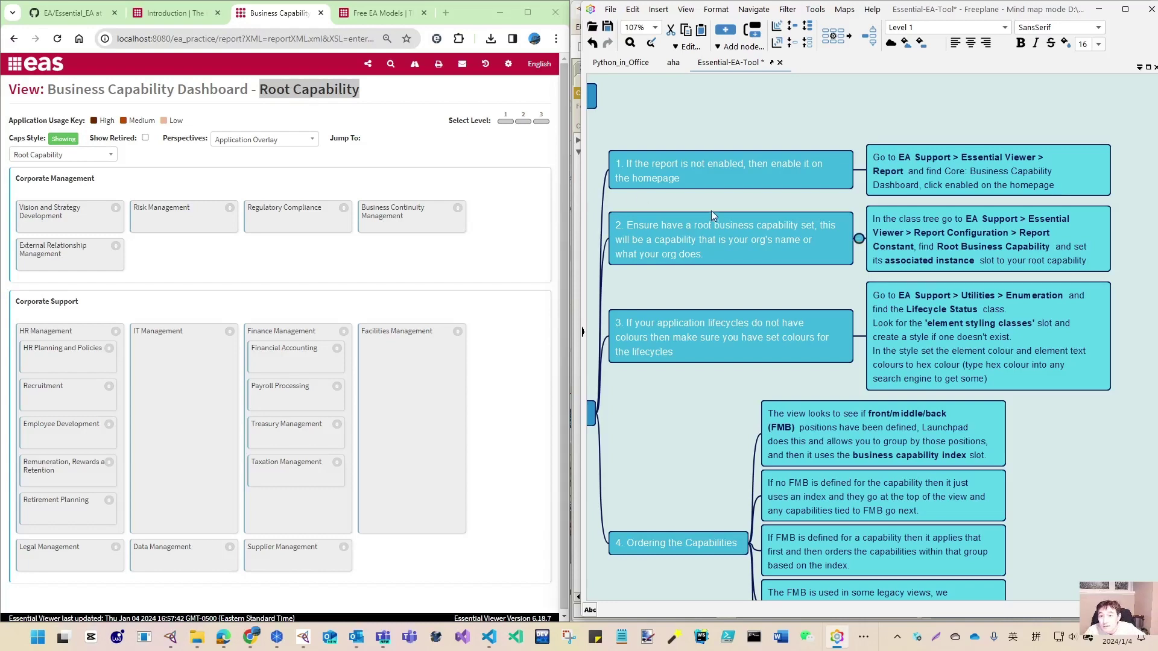
left_click_drag(922, 11, 347, 17)
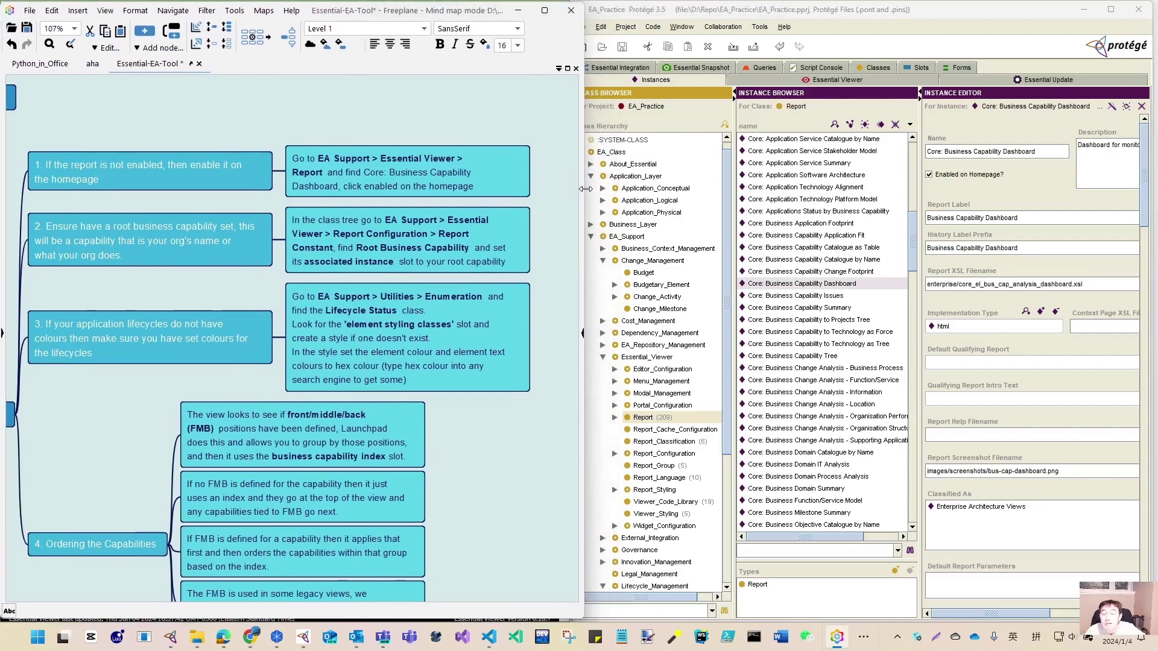
mouse_move(582, 190)
left_mouse_down()
mouse_move(556, 190)
mouse_move(574, 194)
left_mouse_up()
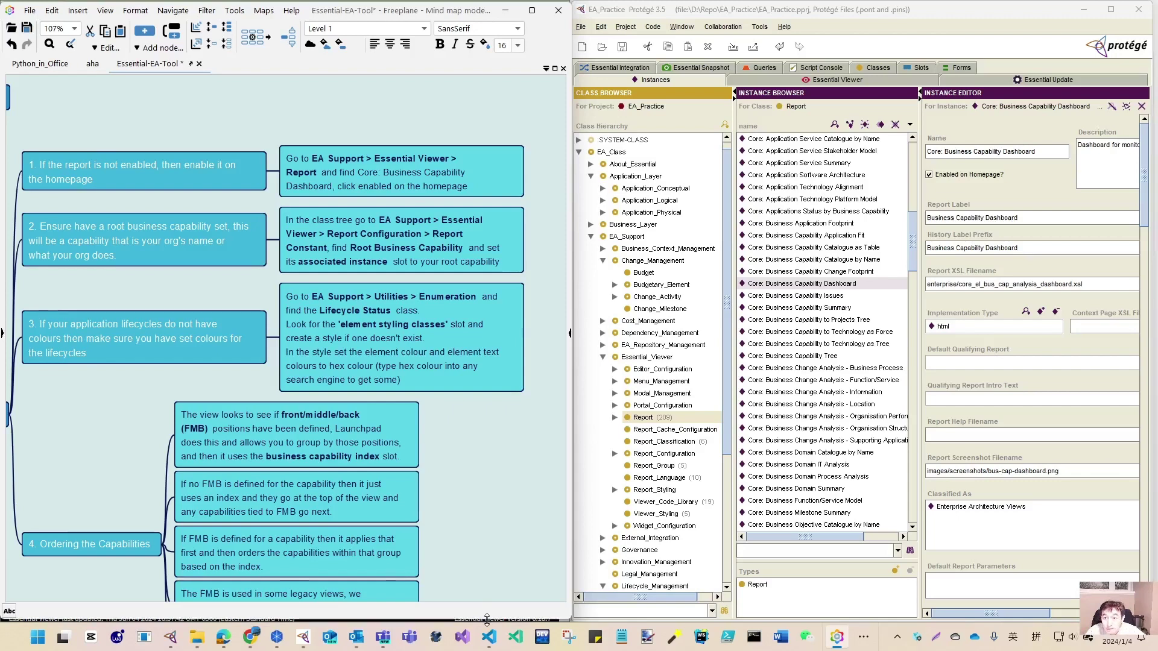
left_click_drag(487, 620, 487, 620)
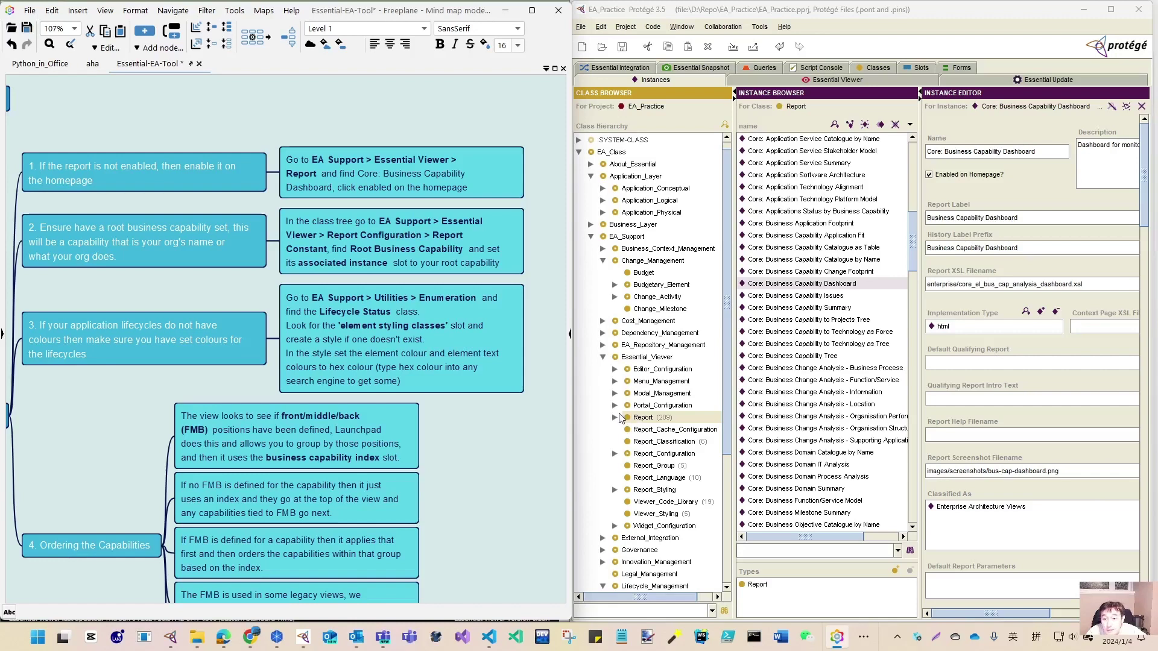
Open the Root Business Capability instance of Report_Constant under Report_Configuration and widen the instance editor to check its associated instances.
left_click(647, 457)
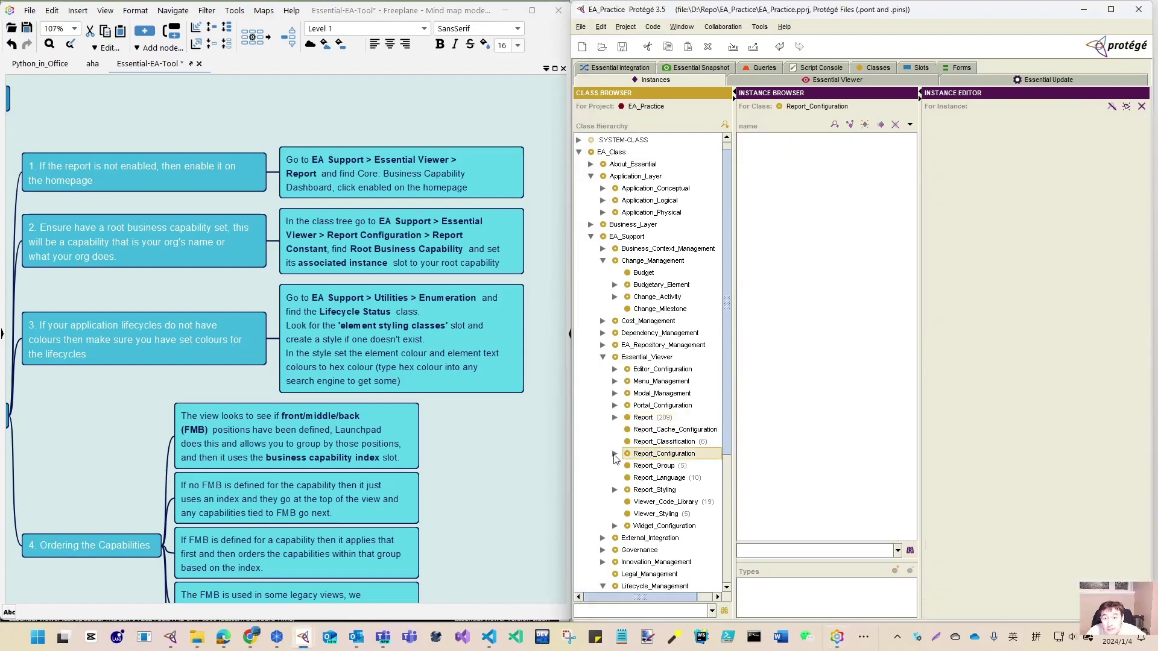
left_click(615, 454)
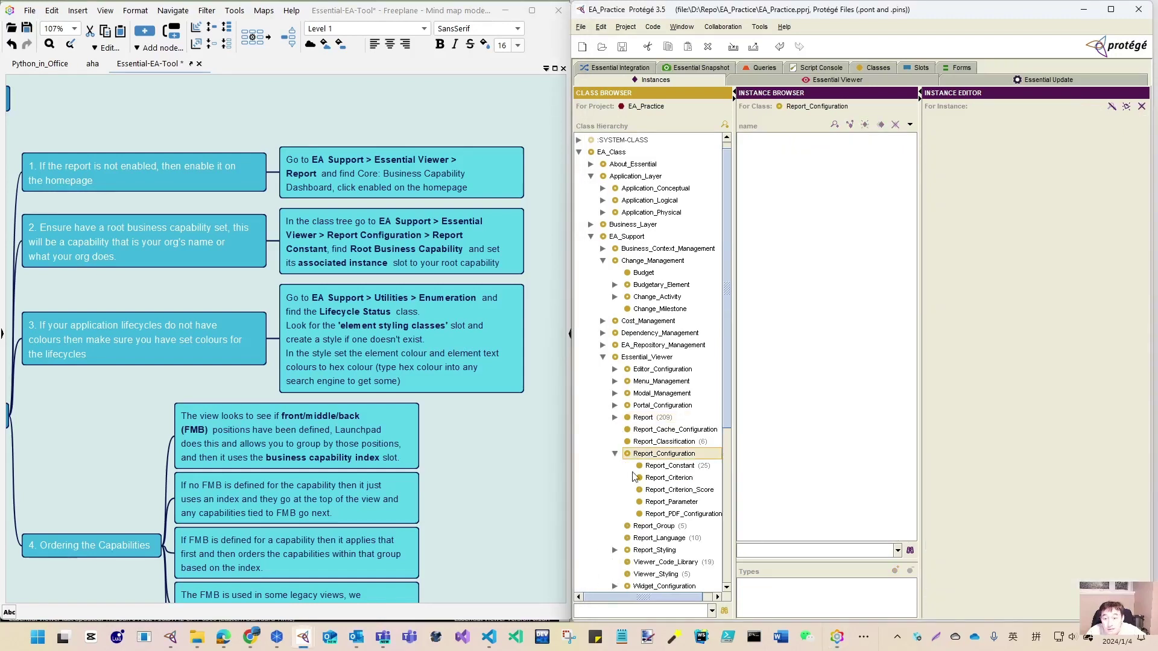
left_click(681, 468)
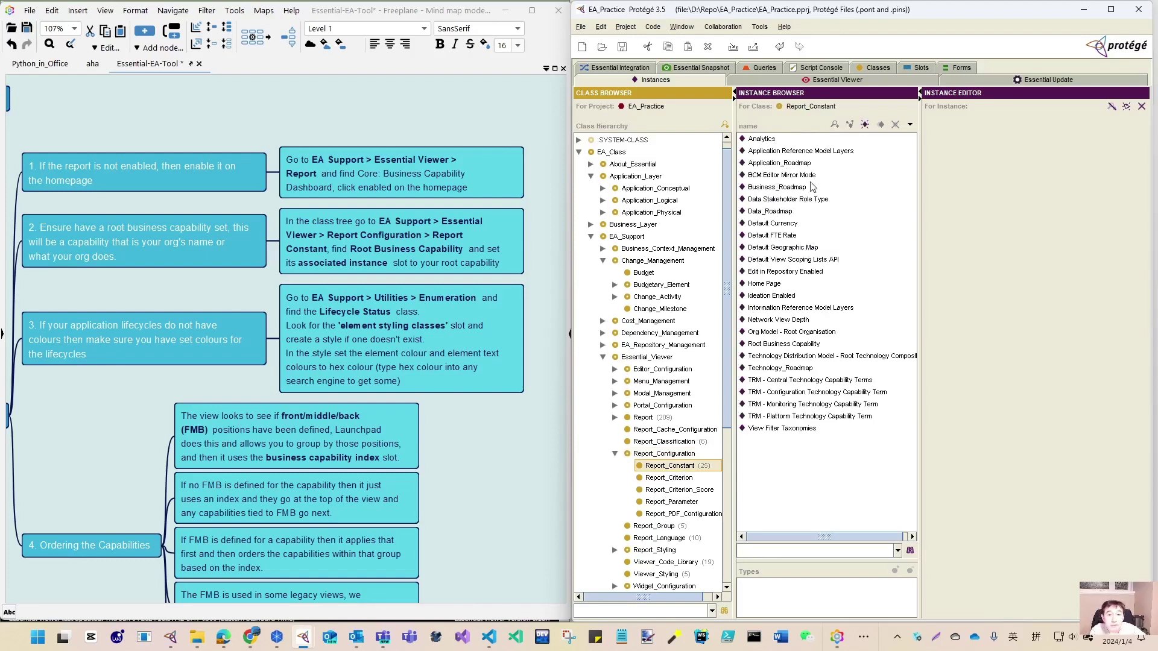
left_click(789, 345)
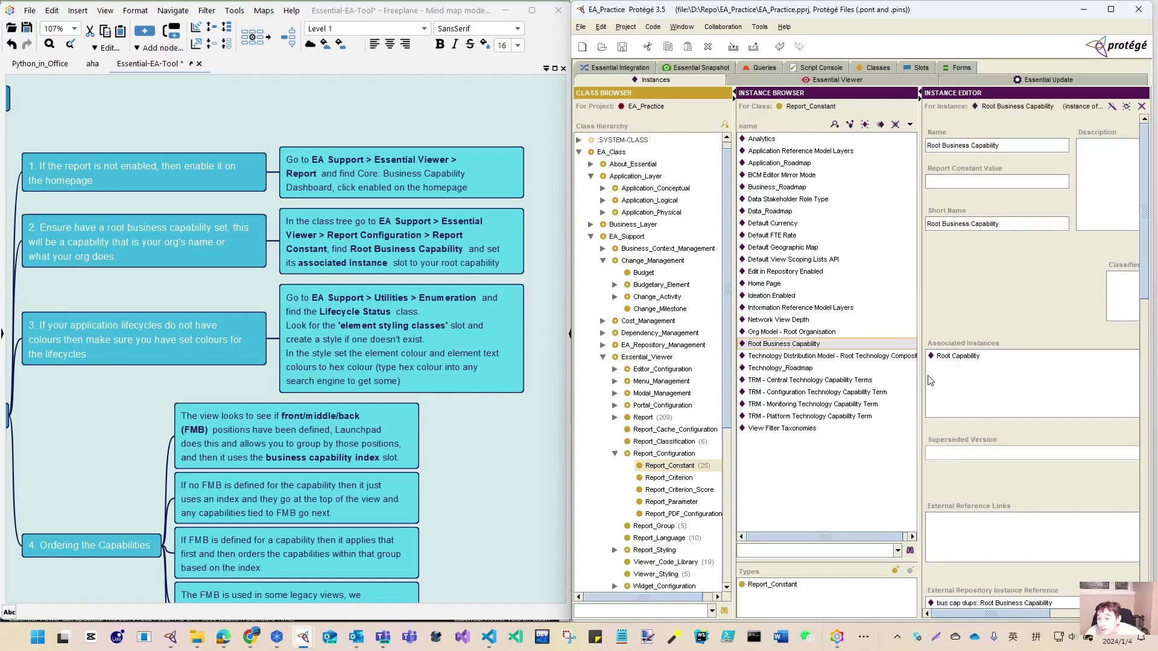
left_click_drag(919, 379, 851, 379)
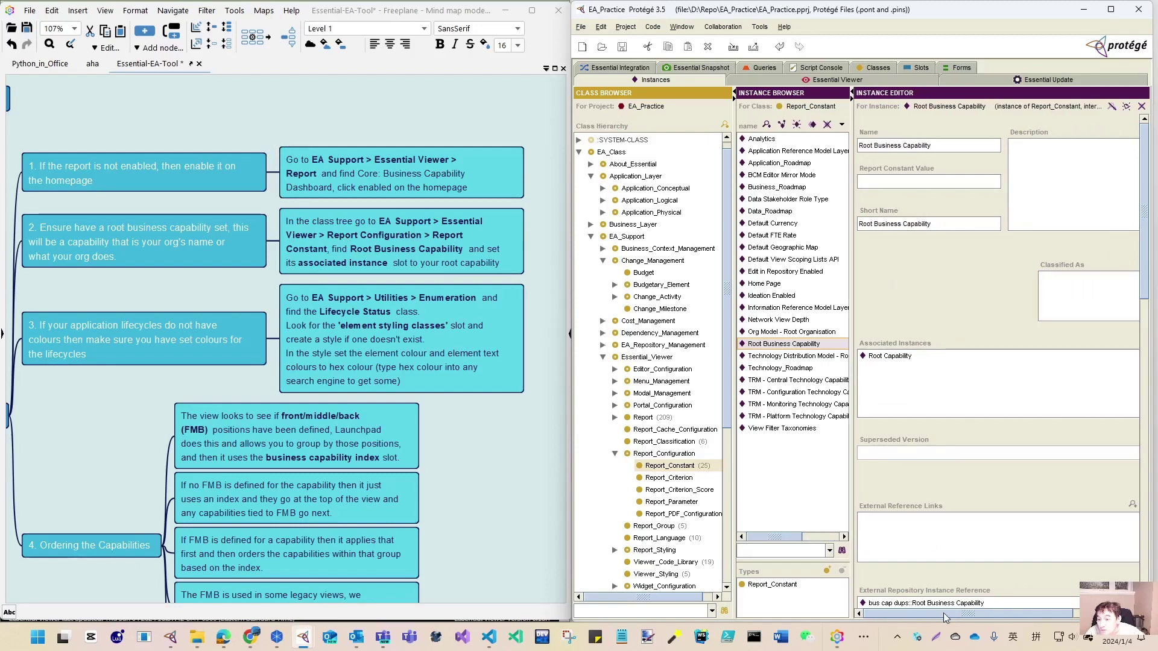
Open the dialog for adding an existing instance to Root Business Capability's Associated Instances and close it without choosing one.
left_click(1101, 342)
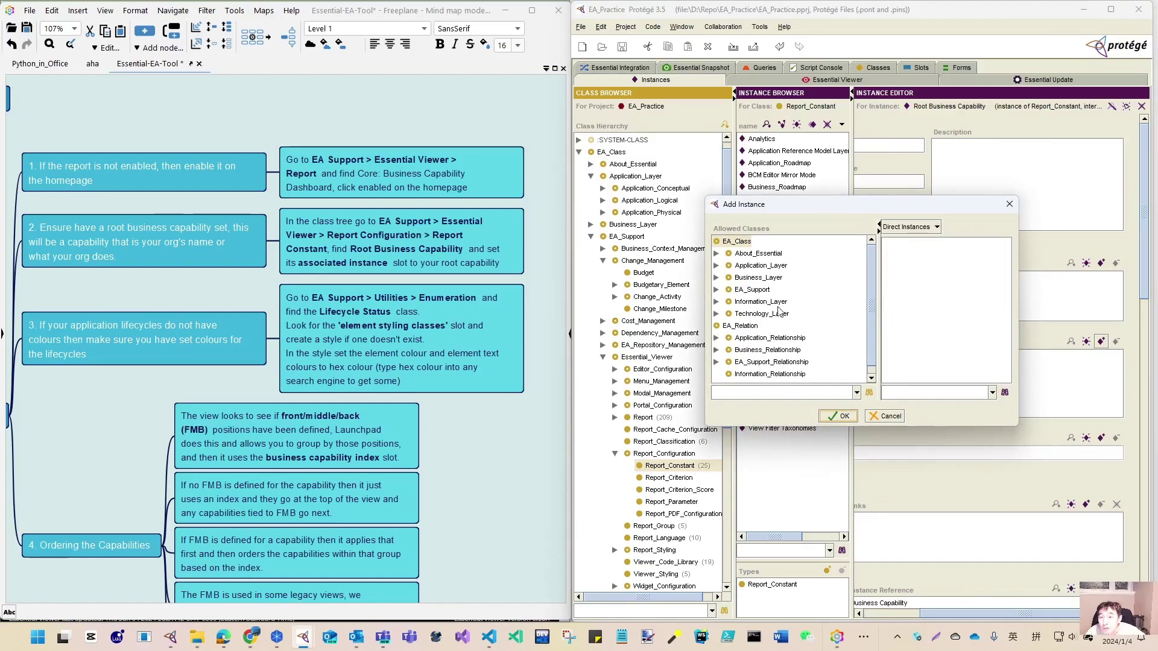
left_click(885, 416)
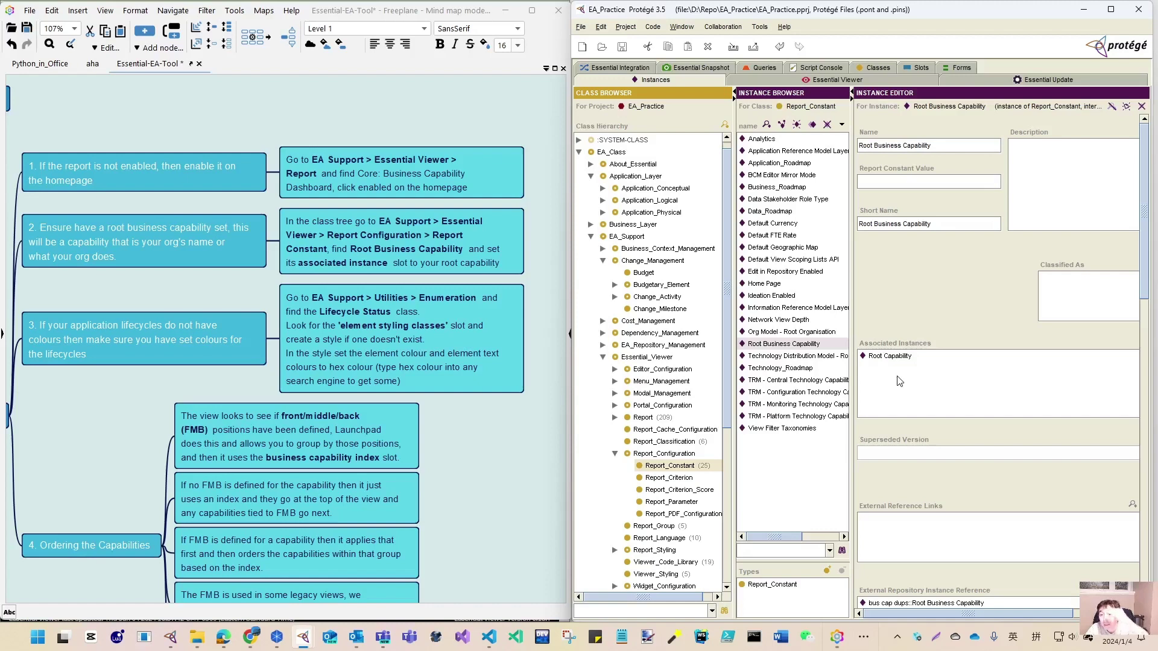
left_click_drag(902, 614, 914, 637)
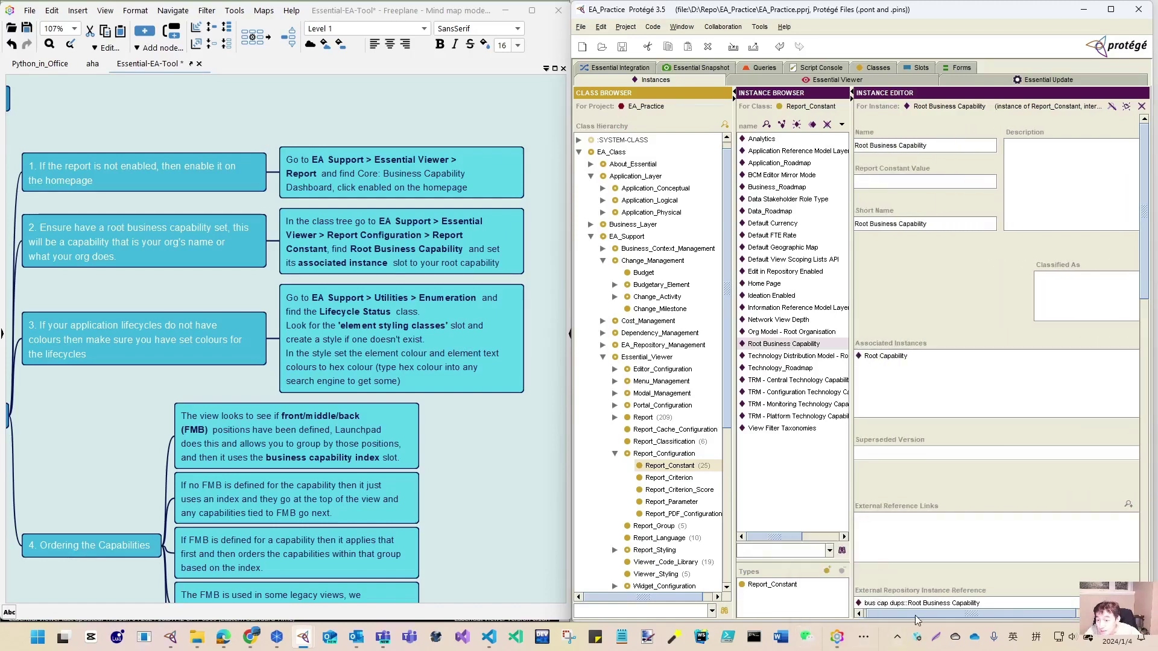
left_click_drag(916, 619, 911, 619)
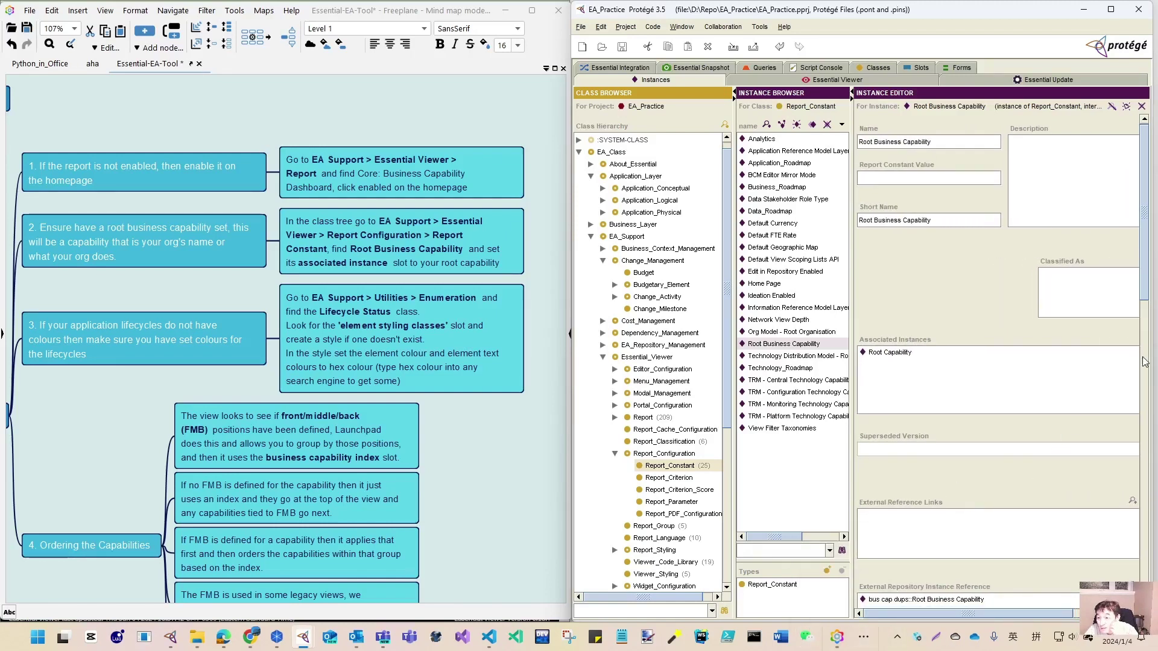
Inspect the external repository reference bus cap dups::Root Business Capability, highlight "dups" in its name, and close its form.
scroll(1144, 284, "down", 3)
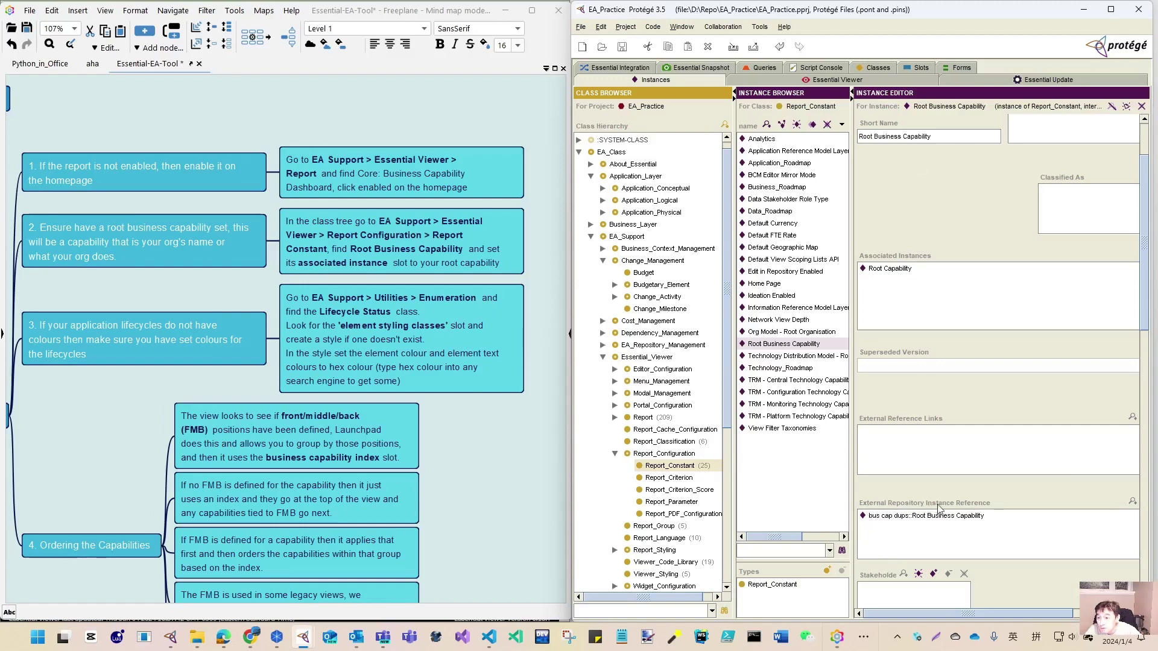
left_click(951, 518)
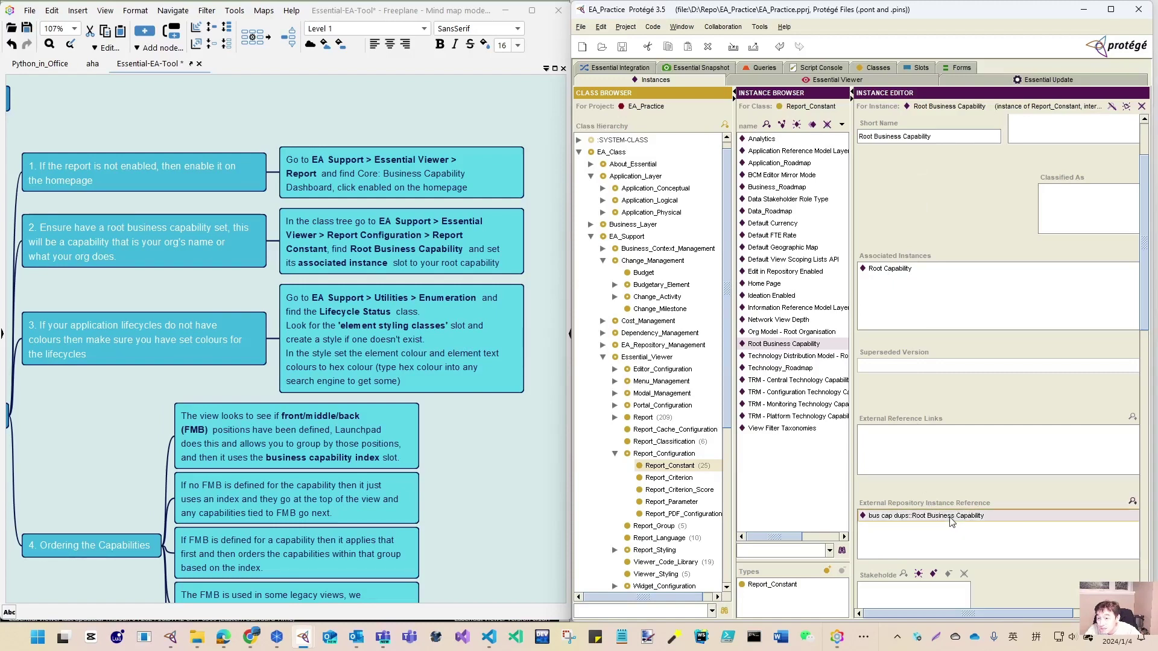
double_click(951, 517)
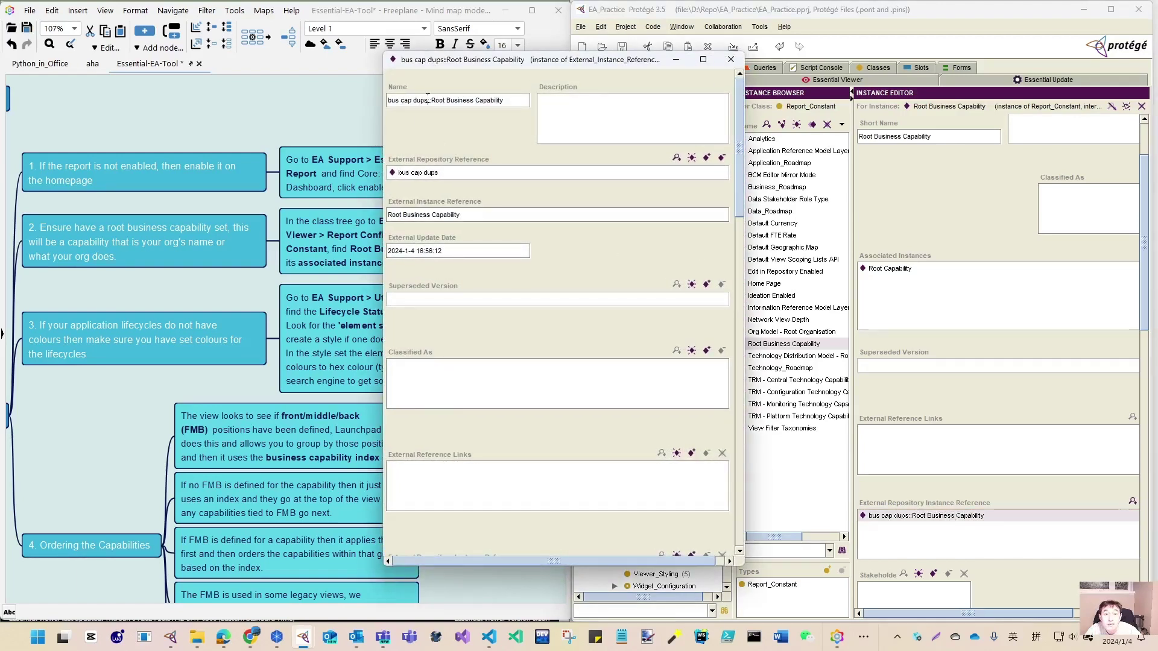
left_click_drag(427, 101, 414, 100)
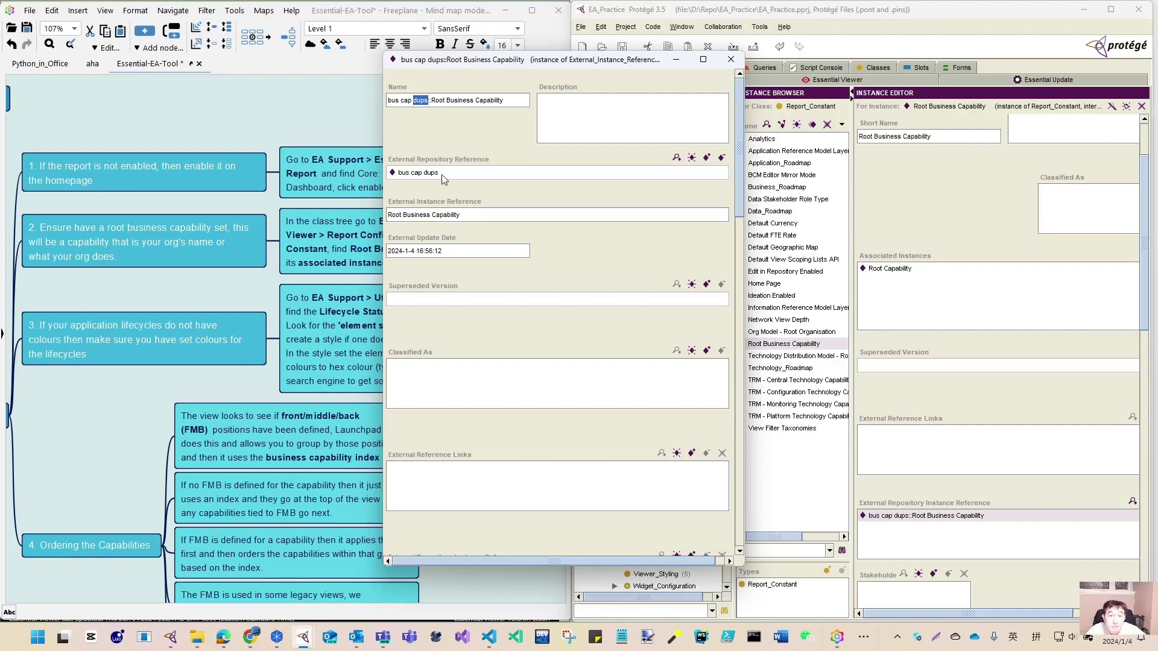
left_click(730, 61)
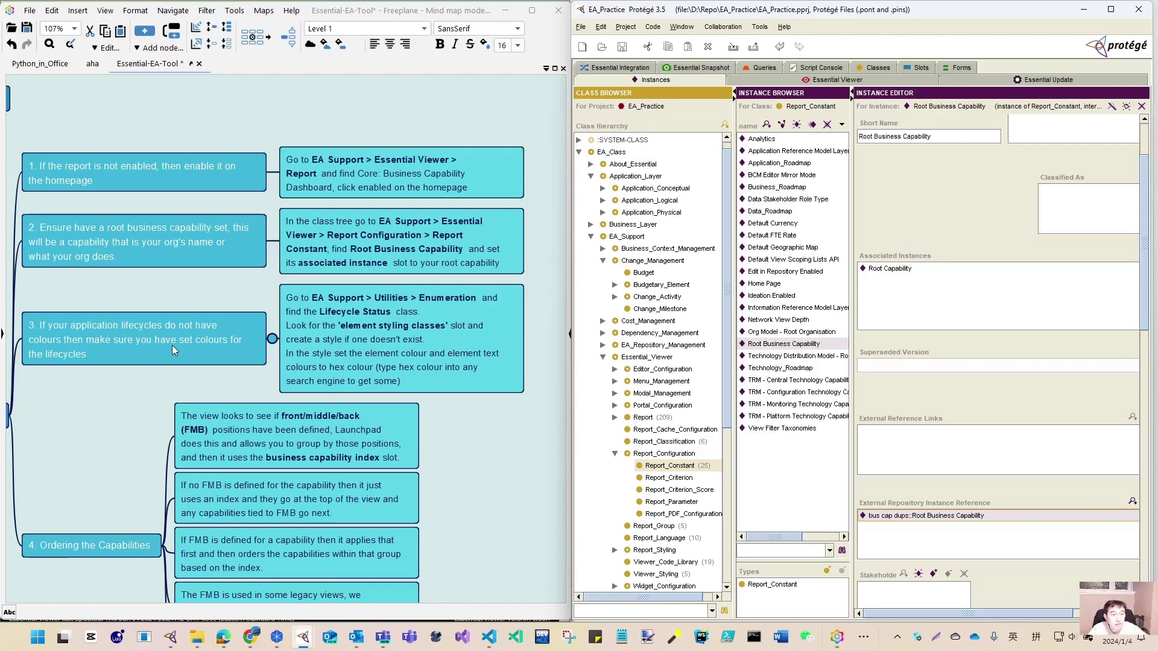
Read mind map steps 3 and 4 on lifecycle colours and capability ordering, placing Freeplane beside the browser's dashboard for comparison.
scroll(172, 344, "down", 1)
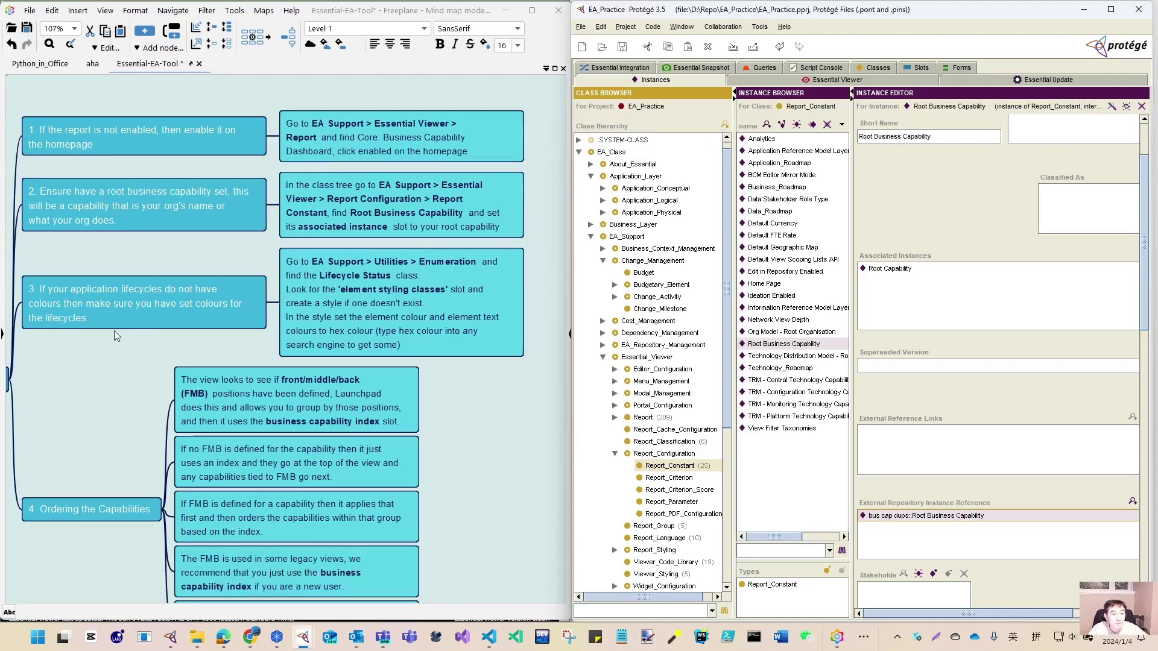
scroll(117, 333, "down", 1)
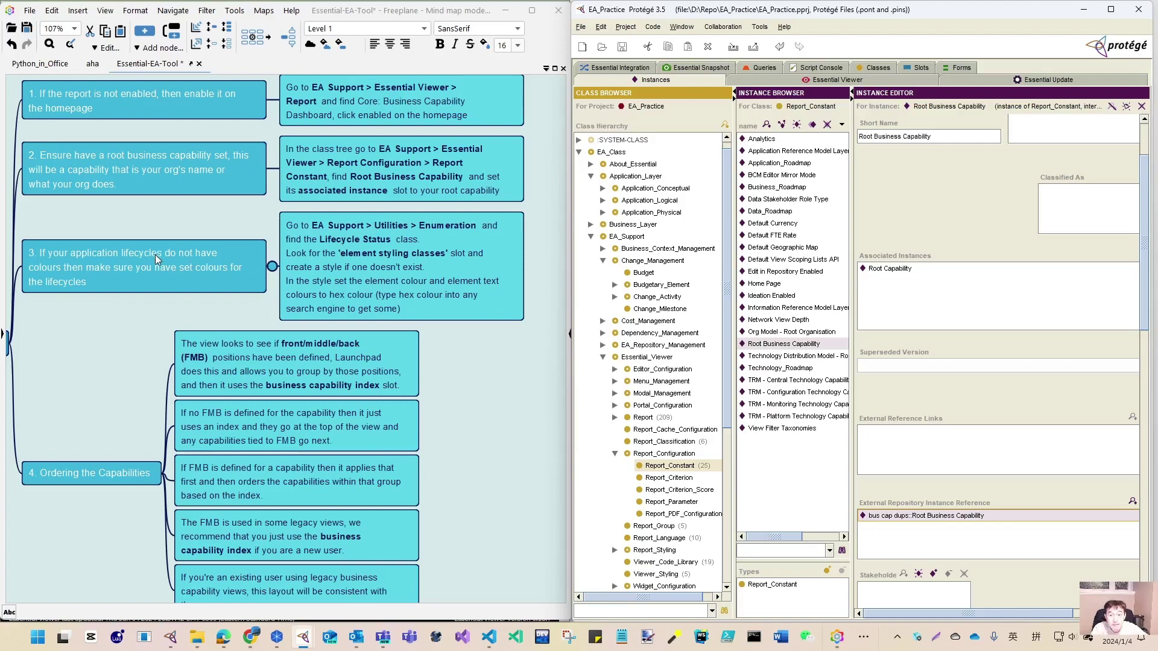
scroll(141, 309, "down", 1)
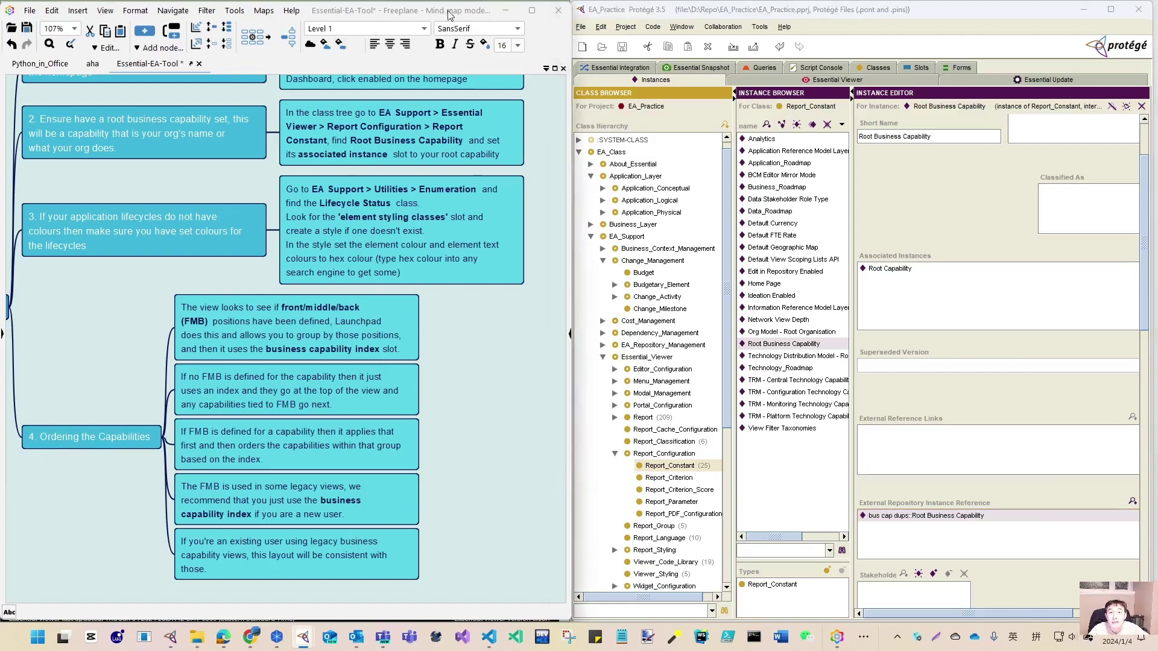
left_click_drag(450, 14, 1021, 13)
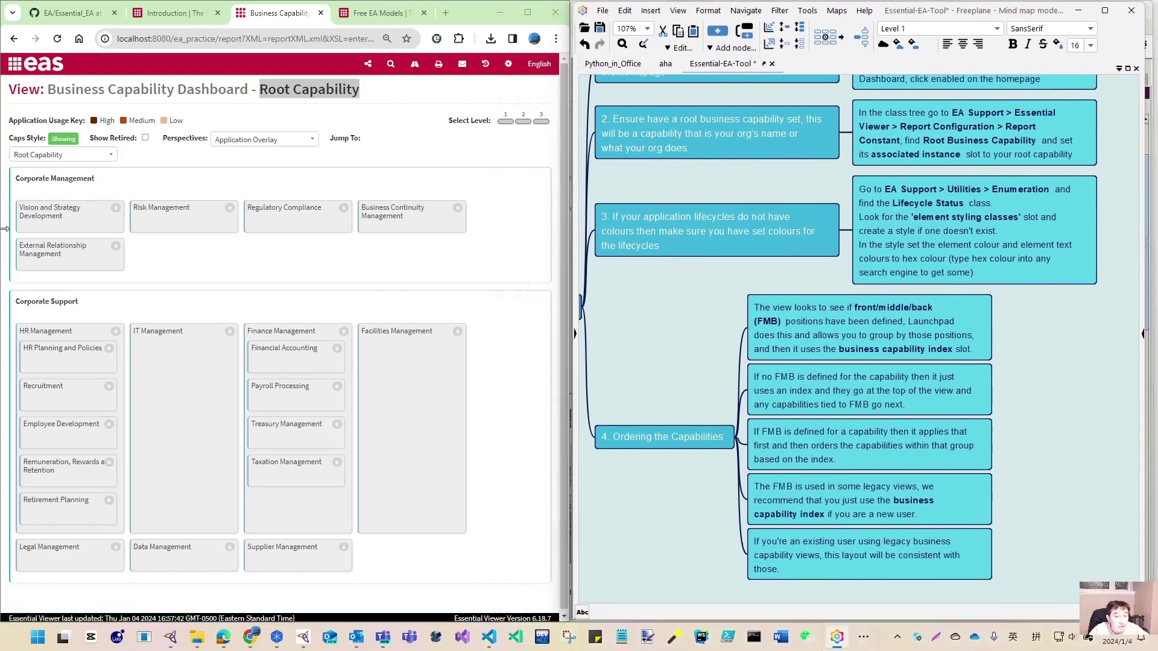
scroll(97, 317, "down", 1)
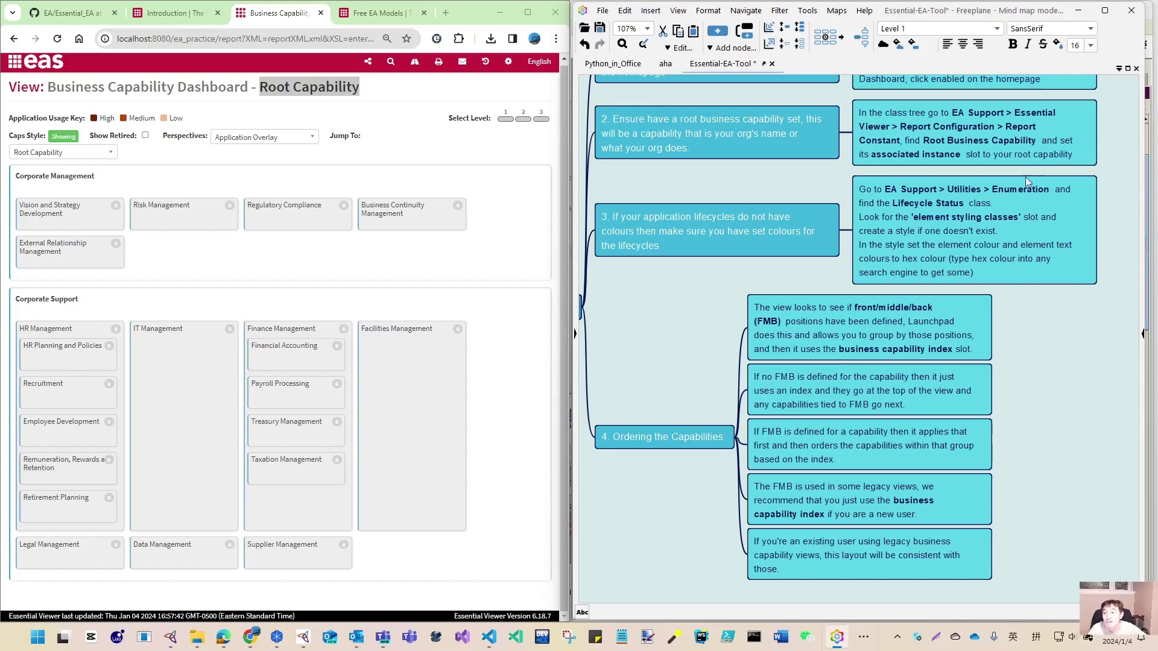
Minimize Freeplane, expand Business_Layer in Protégé and open the Financial Accounting instance of Business_Capability.
left_click(1078, 11)
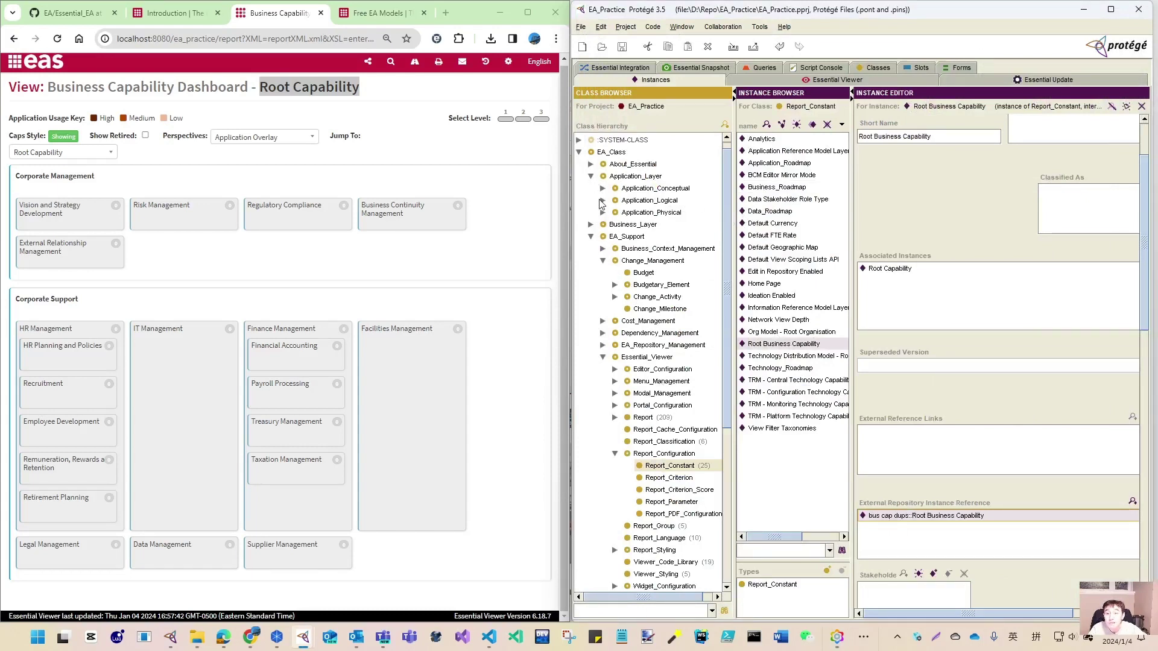
left_click(592, 224)
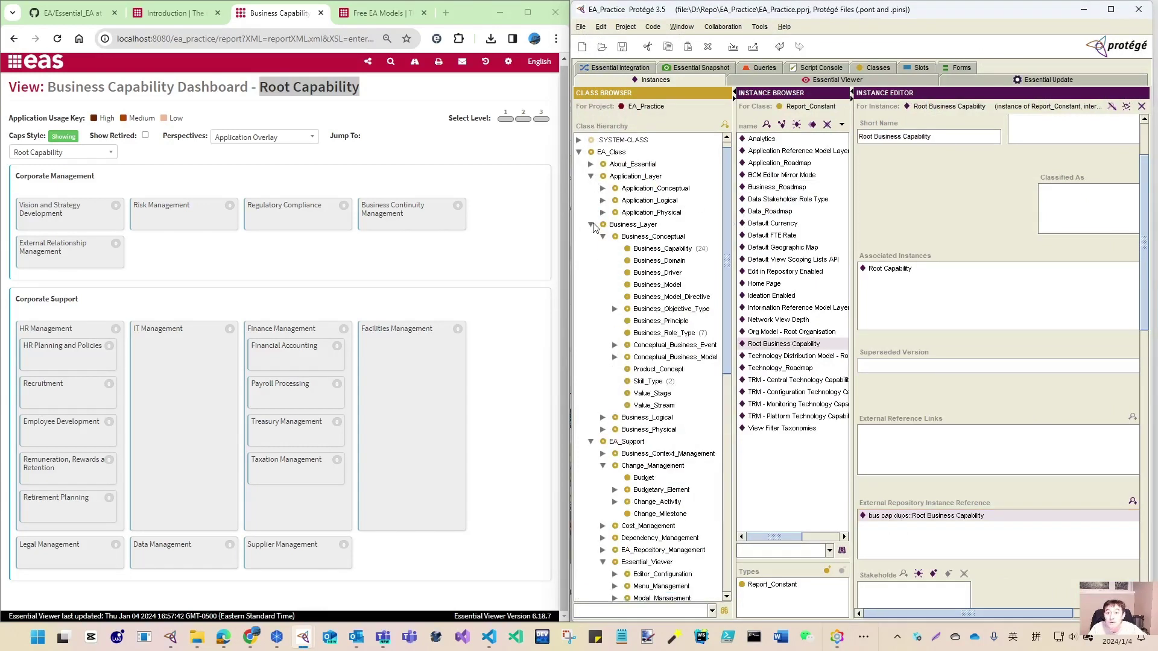
left_click(659, 248)
left_click(784, 236)
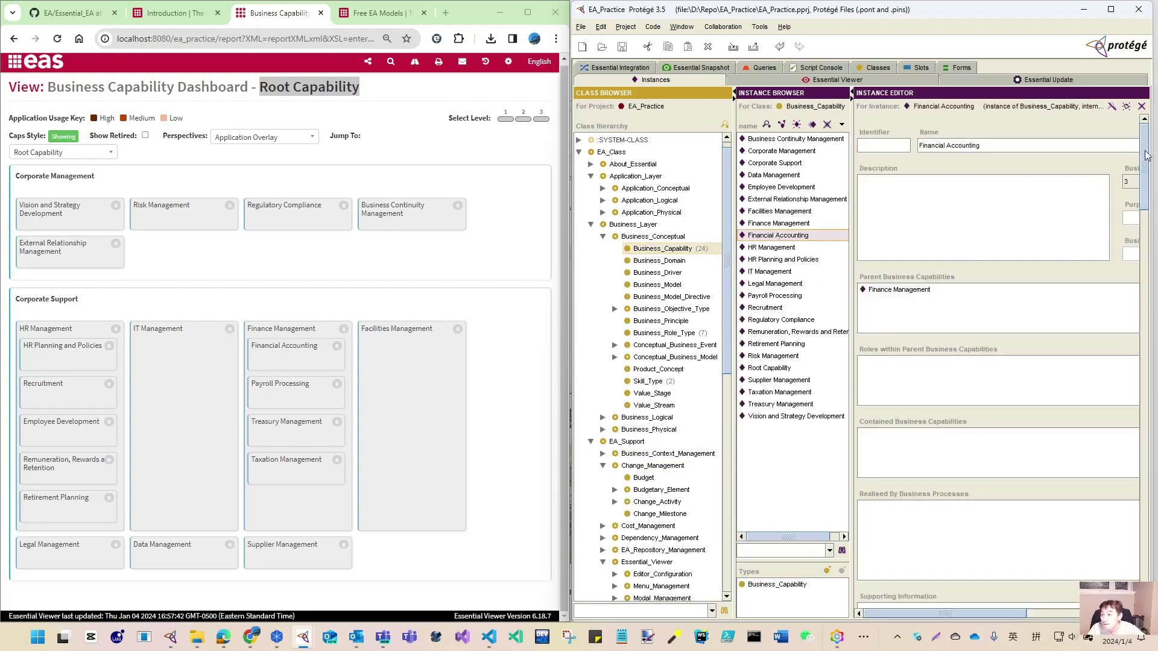
Maximize Protégé and check the Business Capability Index of several capabilities, including Financial Accounting, Legal Management and Payroll Processing.
left_click_drag(1146, 155, 1144, 495)
left_click(1113, 10)
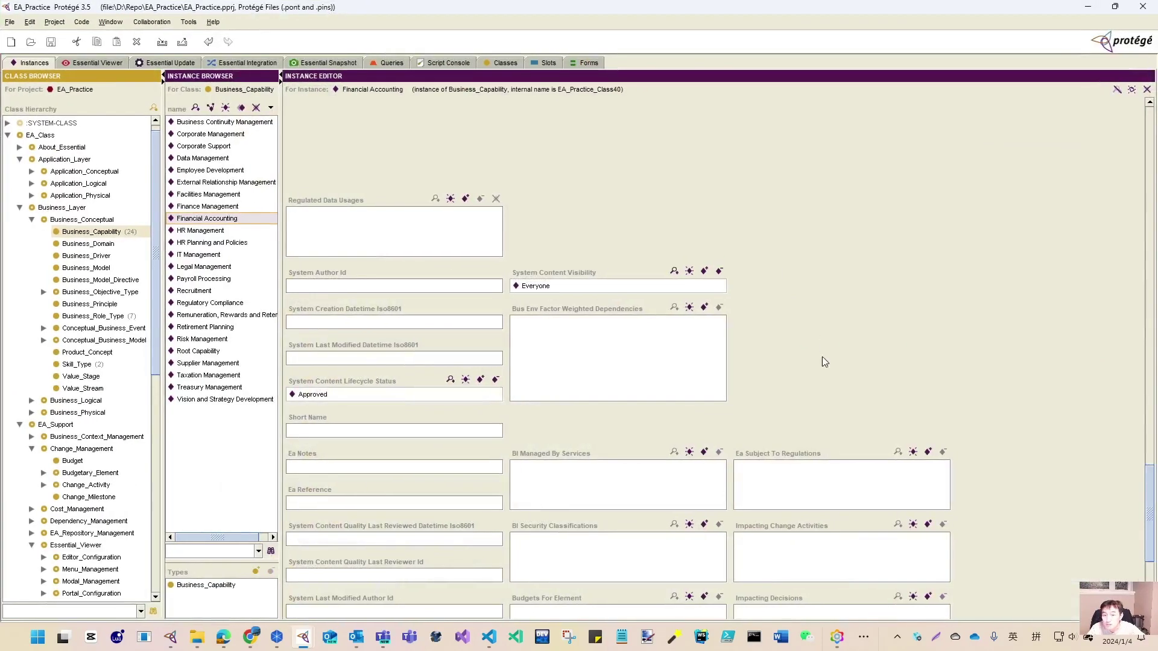
left_click_drag(1151, 557, 1150, 235)
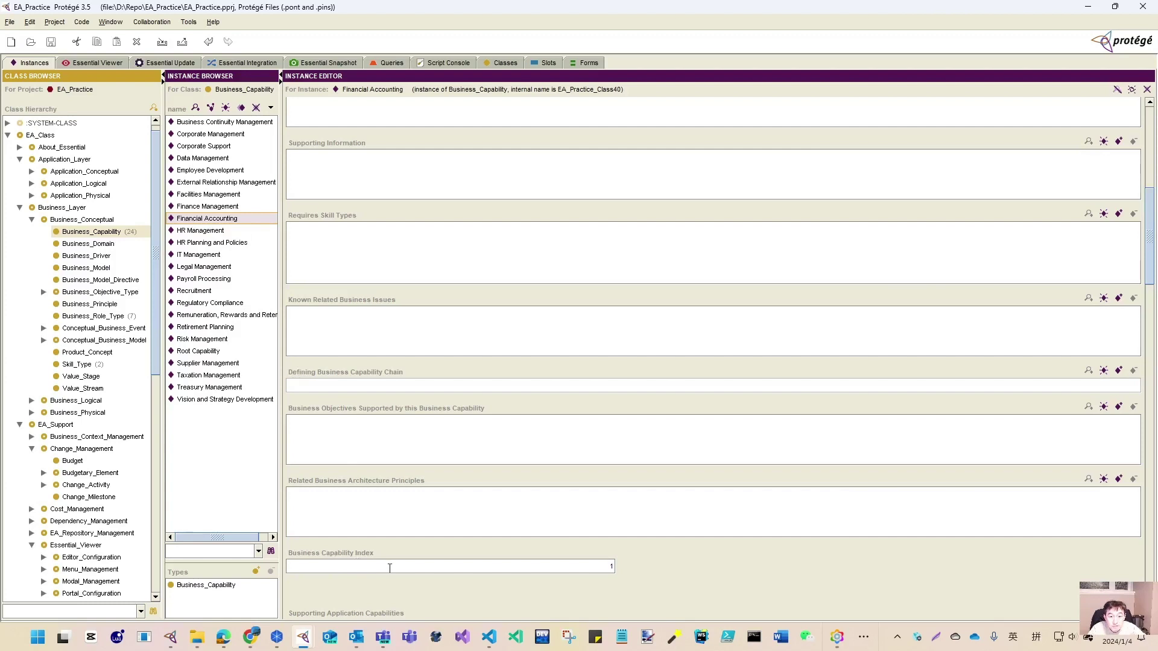
left_click(225, 138)
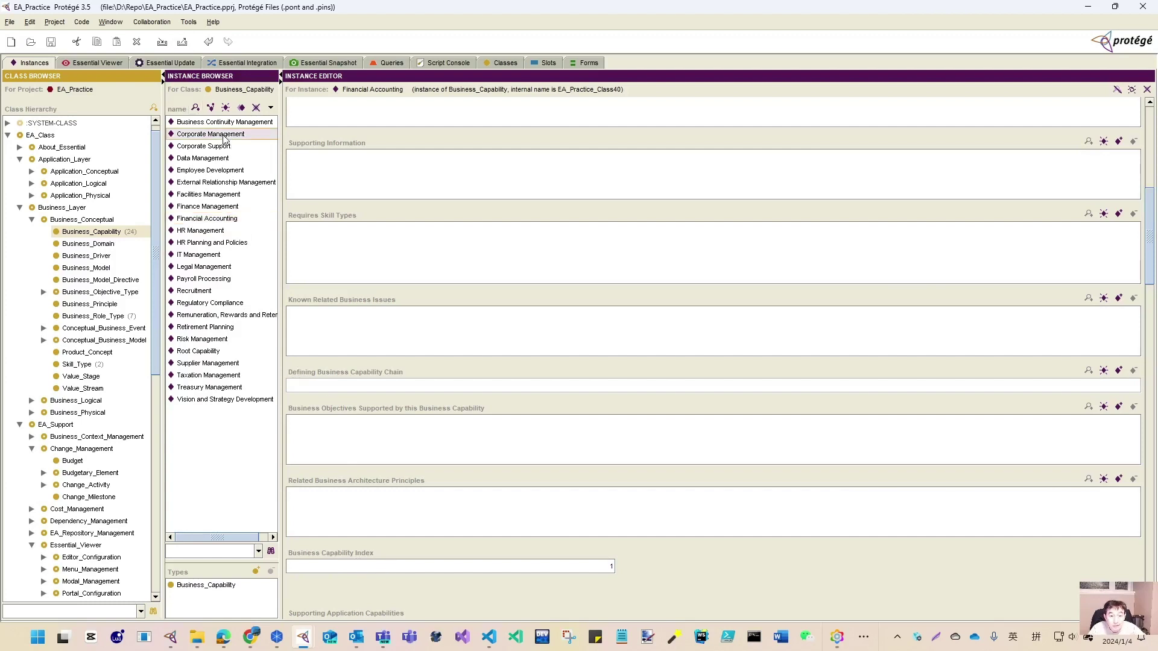
left_click(208, 149)
left_click(194, 219)
left_click(199, 267)
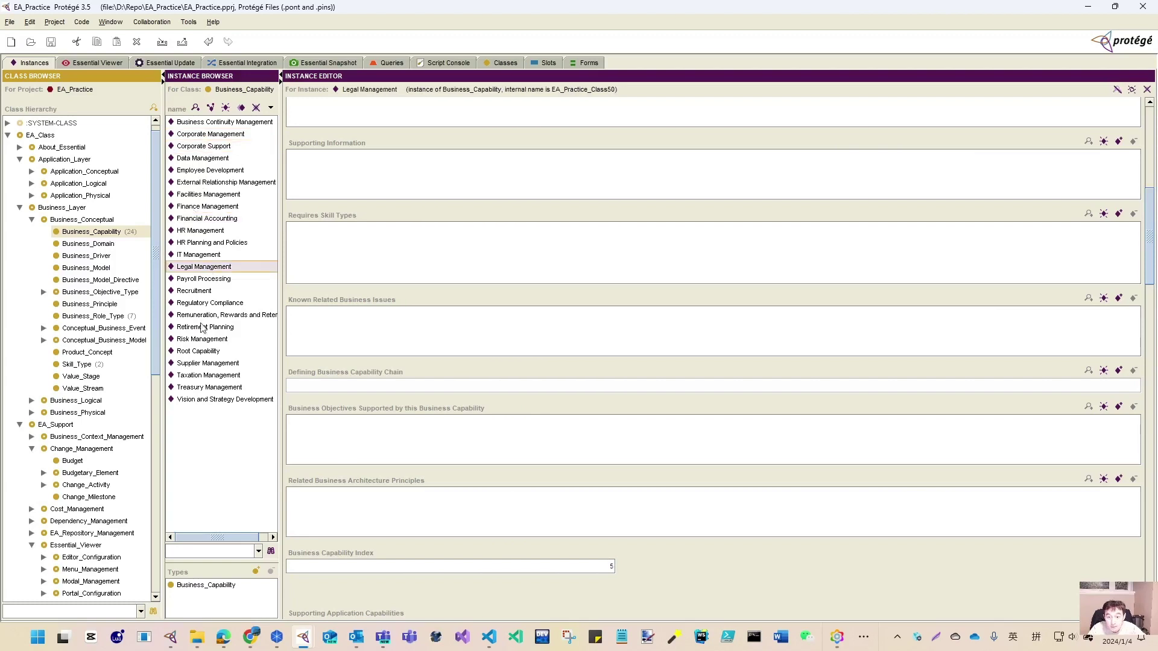
left_click(200, 280)
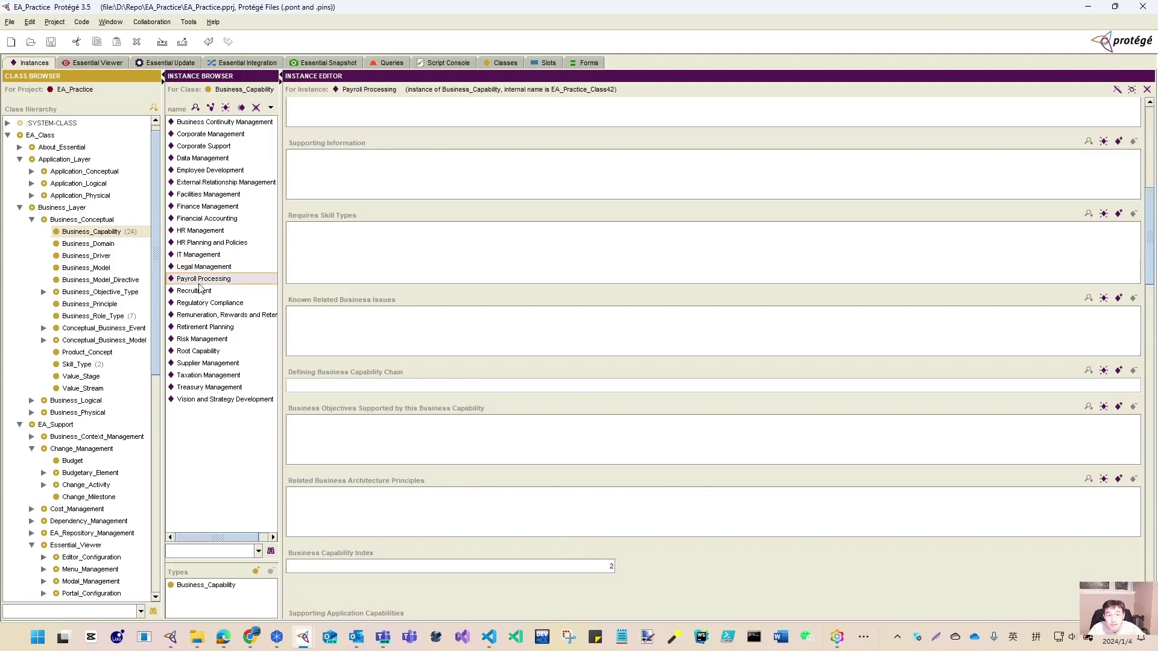
Place Protégé beside the browser's dashboard, select the Treasury Management instance and examine its Business Capability Index in the maximized form.
left_click(1115, 7)
left_click(1116, 7)
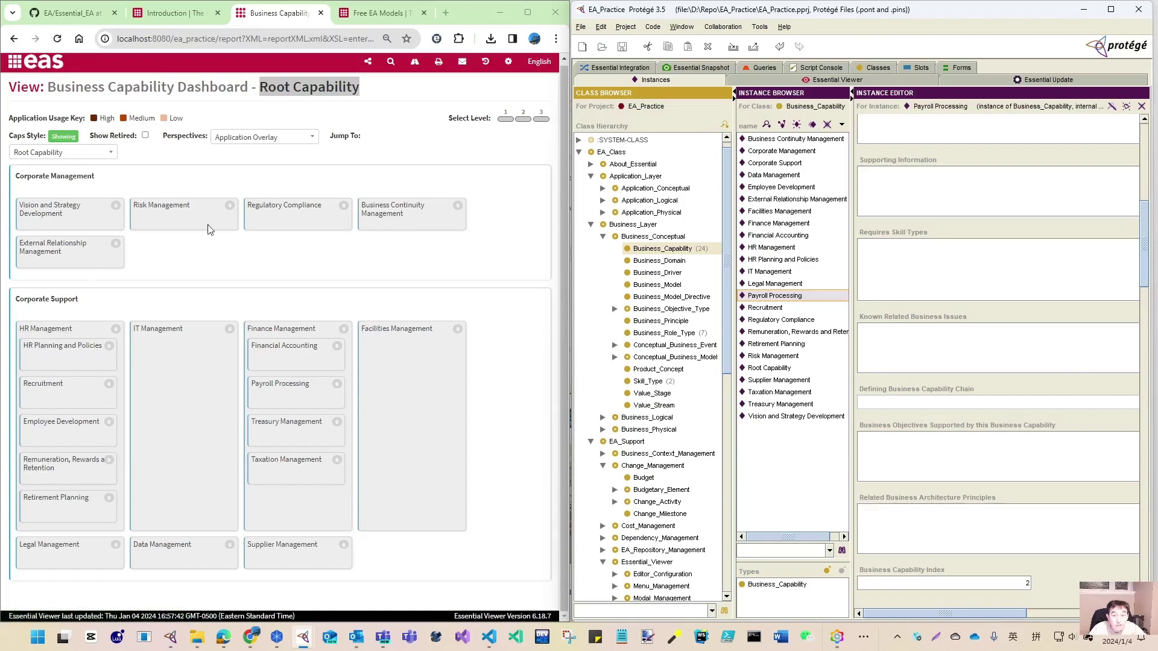
left_click_drag(1144, 244, 1152, 164)
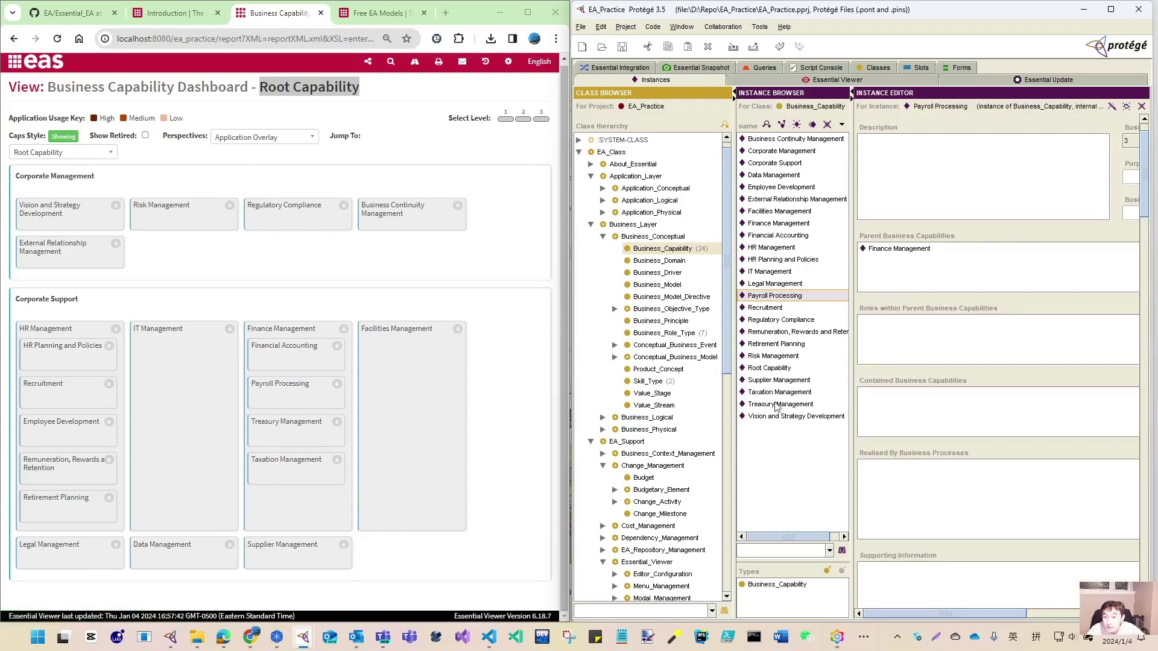
left_click(795, 407)
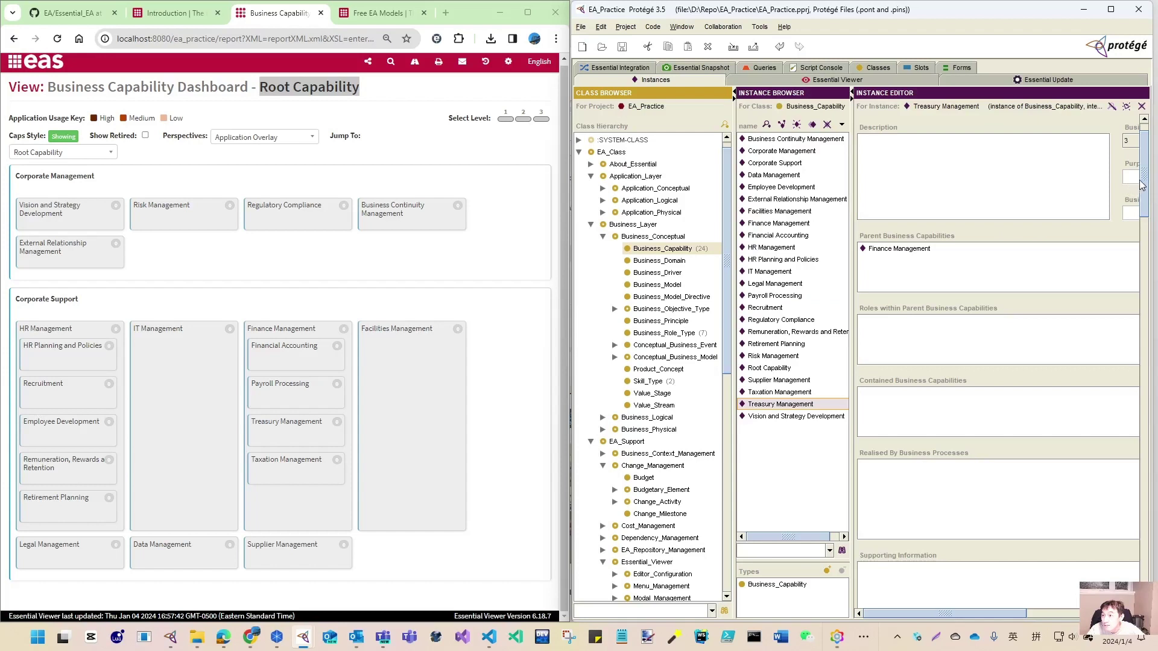
left_click_drag(1145, 181, 1153, 573)
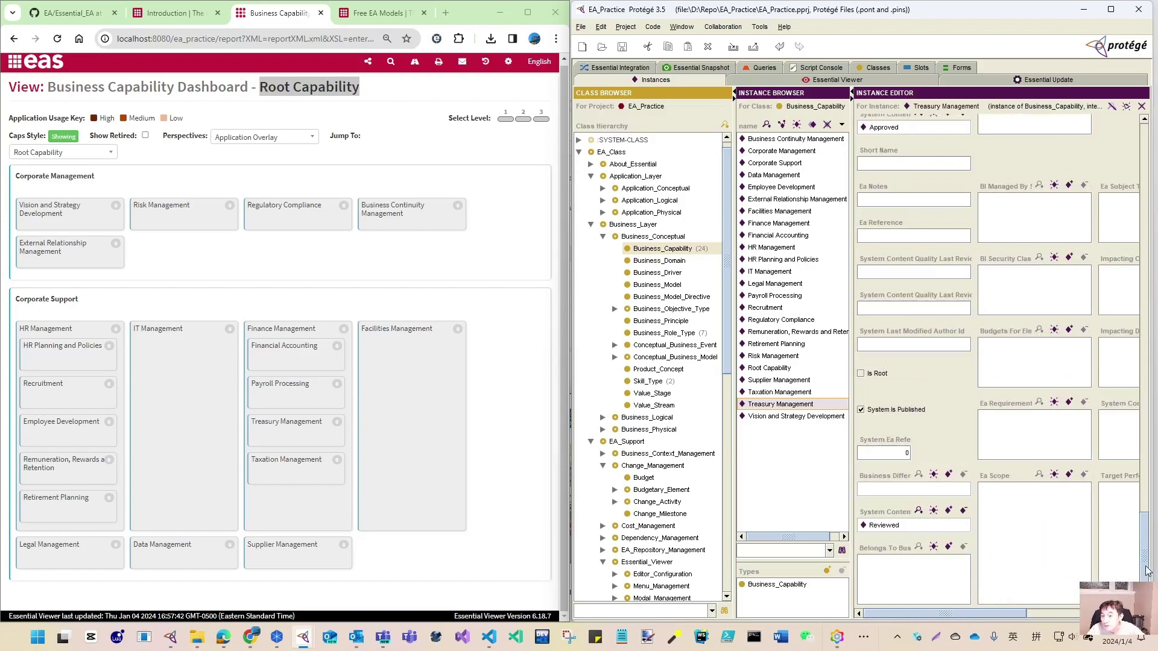
left_click_drag(1148, 571, 1153, 466)
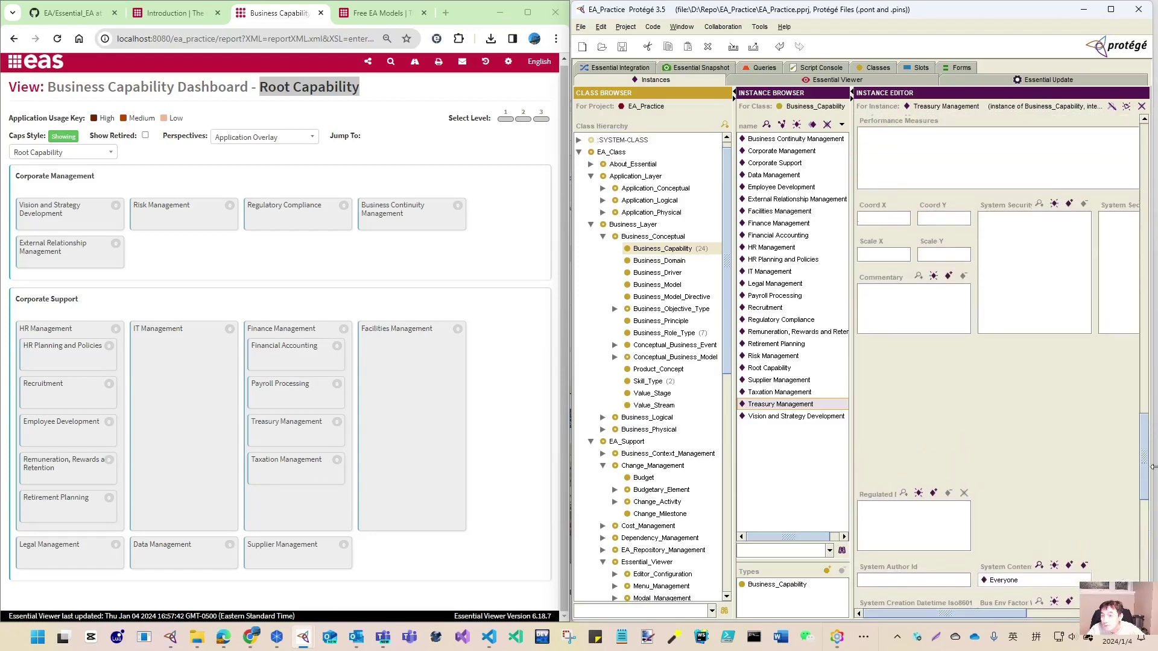
left_click(1110, 9)
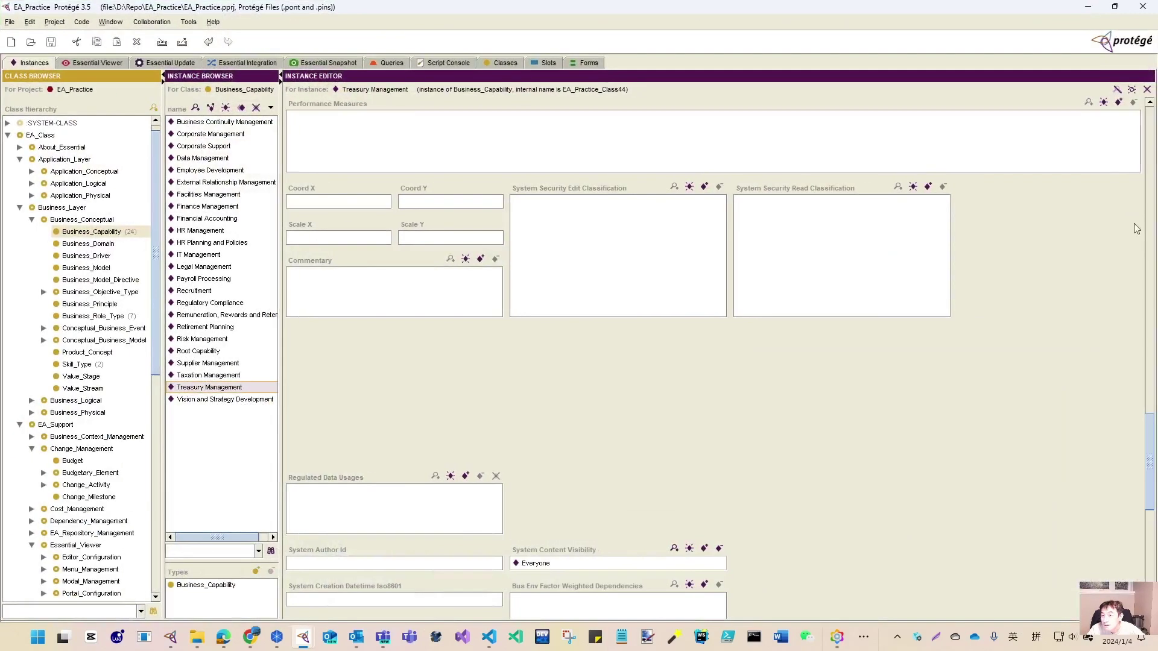
left_click_drag(1148, 435, 1142, 563)
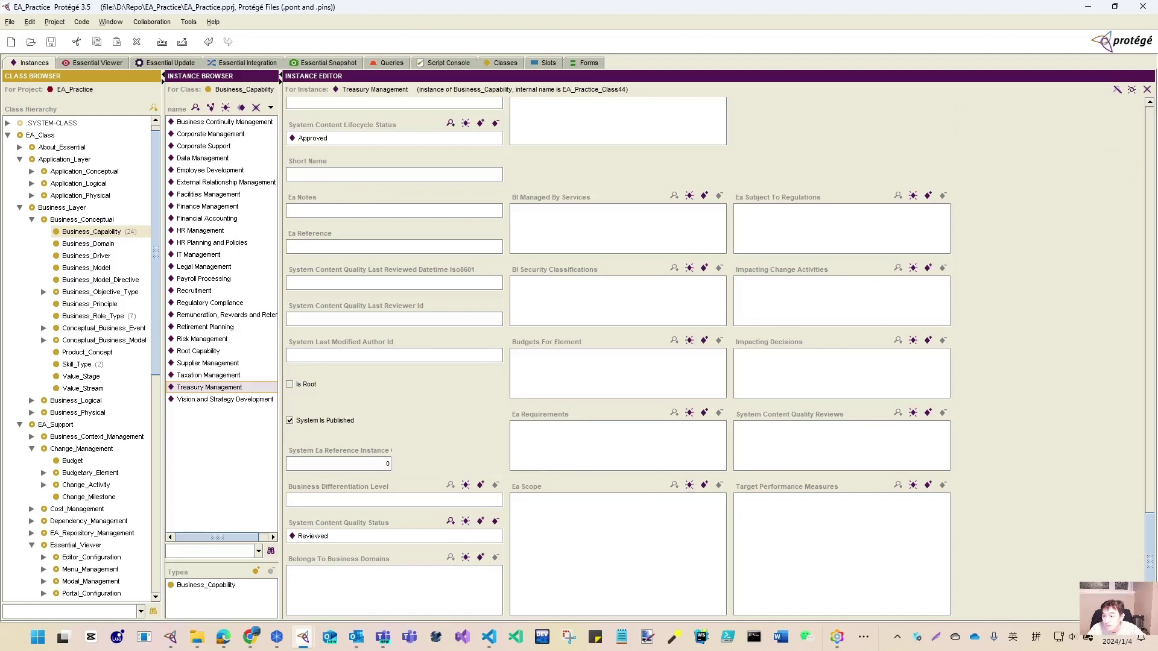
scroll(619, 359, "up", 5)
scroll(1156, 546, "down", 1)
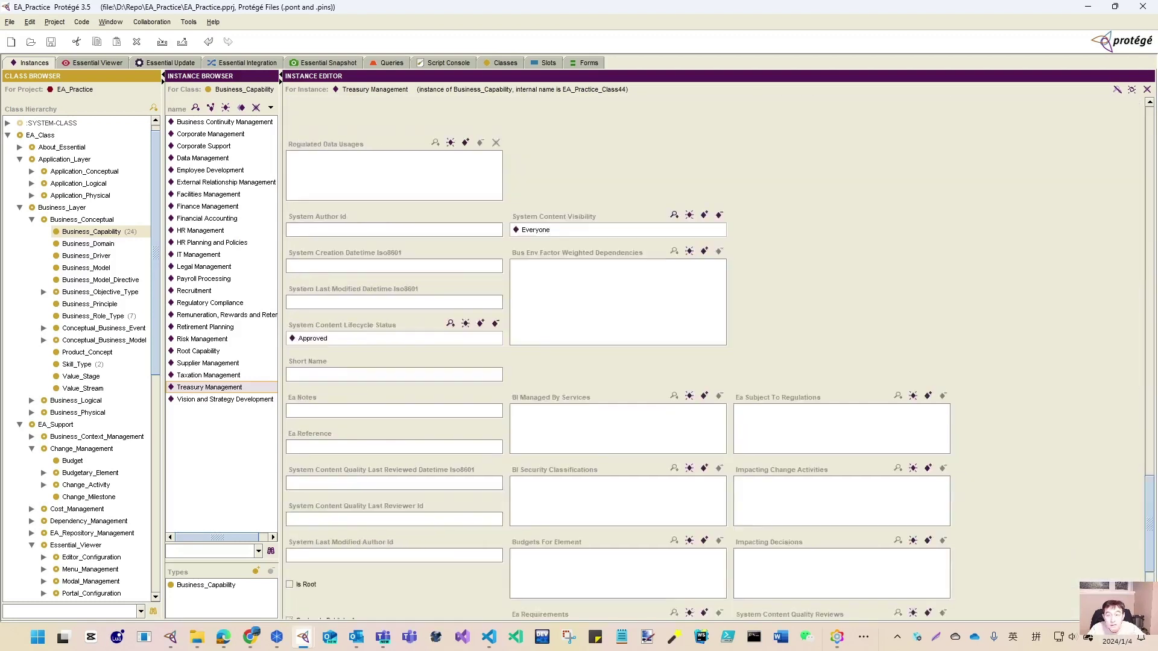
mouse_move(1156, 546)
left_mouse_down()
mouse_move(1151, 187)
mouse_move(1156, 557)
left_mouse_up()
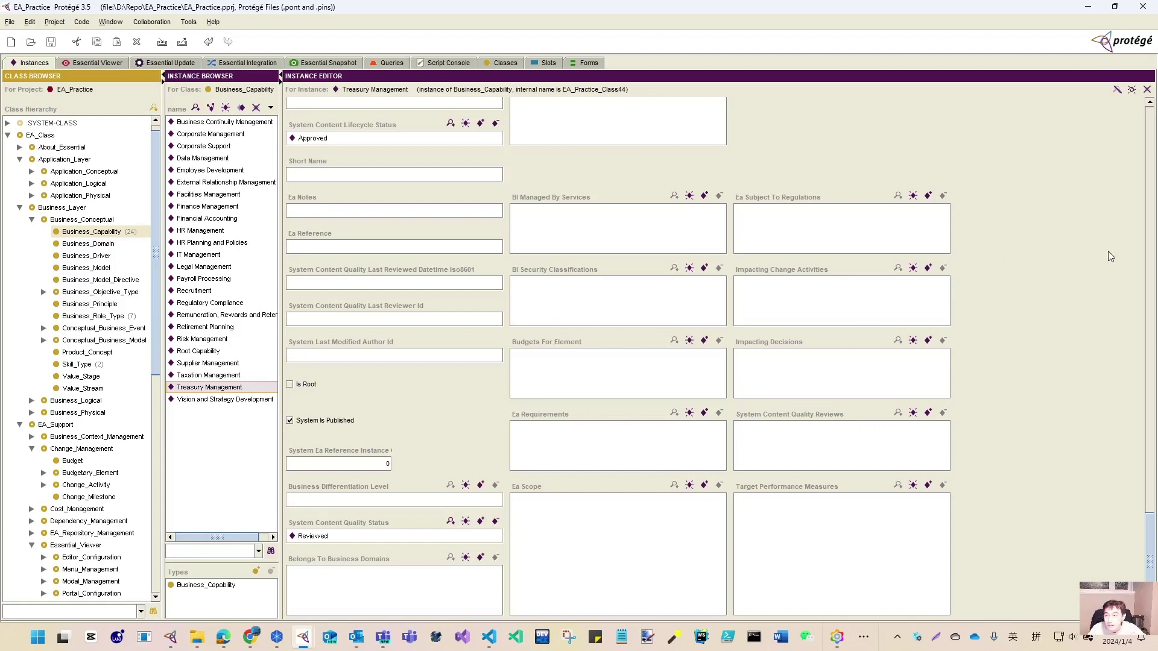
left_click(1150, 235)
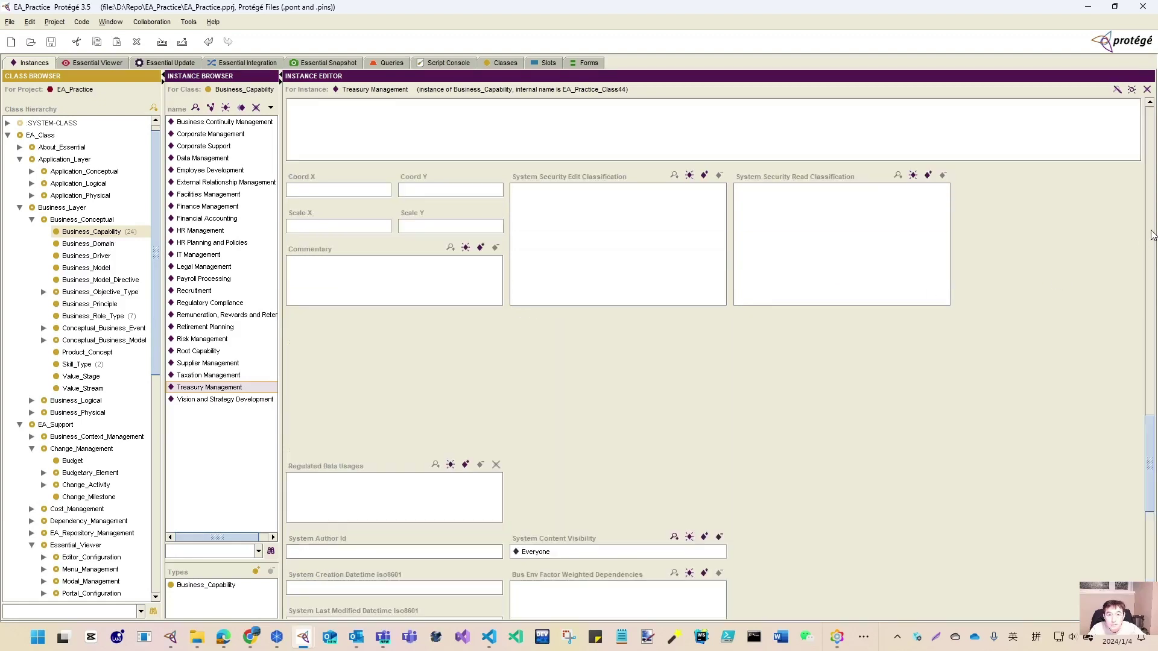
left_click(1152, 235)
left_click(1152, 235)
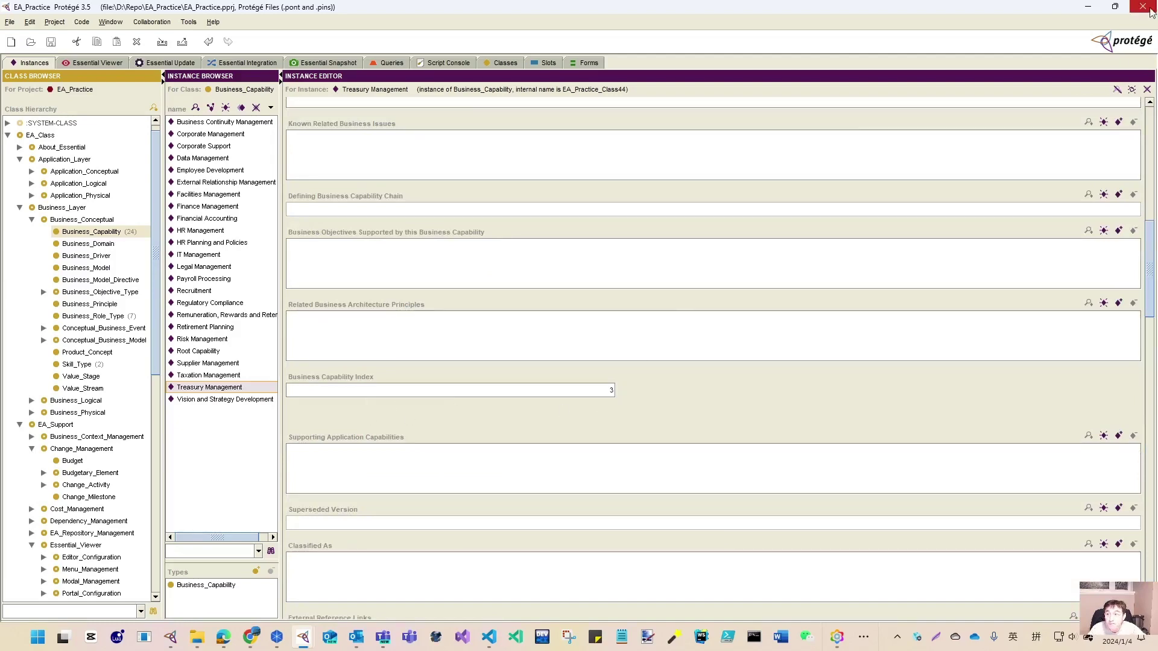
Compare the dashboard order with the Business Capability Index of Taxation Management, Recruitment, Retirement Planning, HR Management and IT Management.
mouse_move(1117, 14)
left_click(1007, 42)
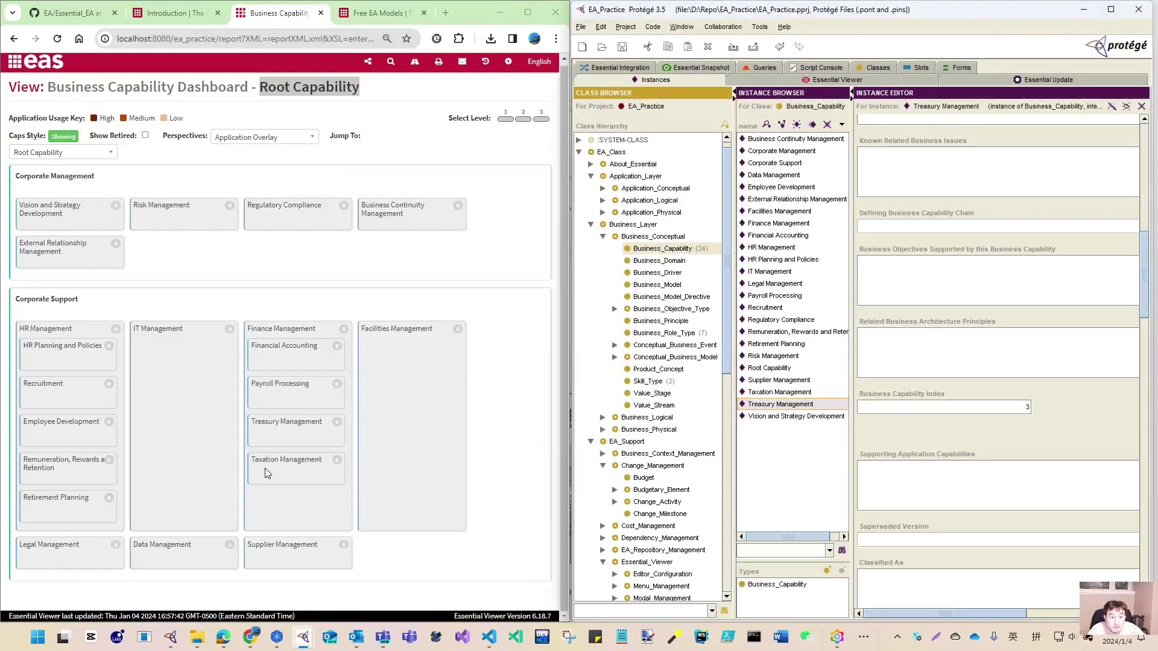
left_click(754, 393)
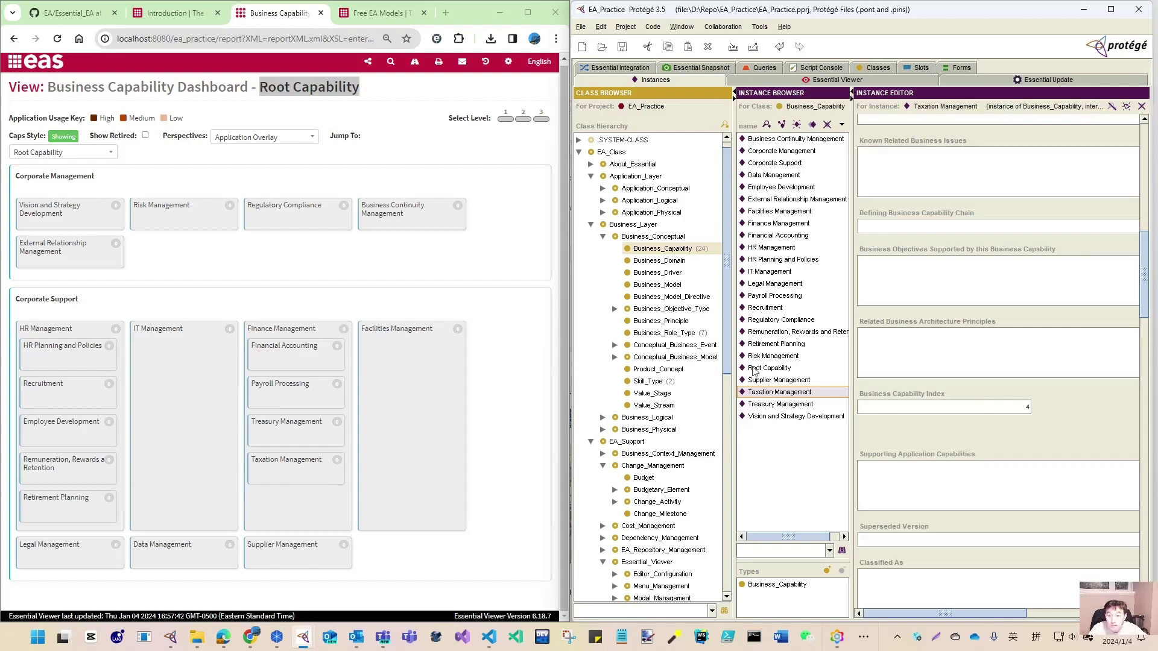
left_click(765, 308)
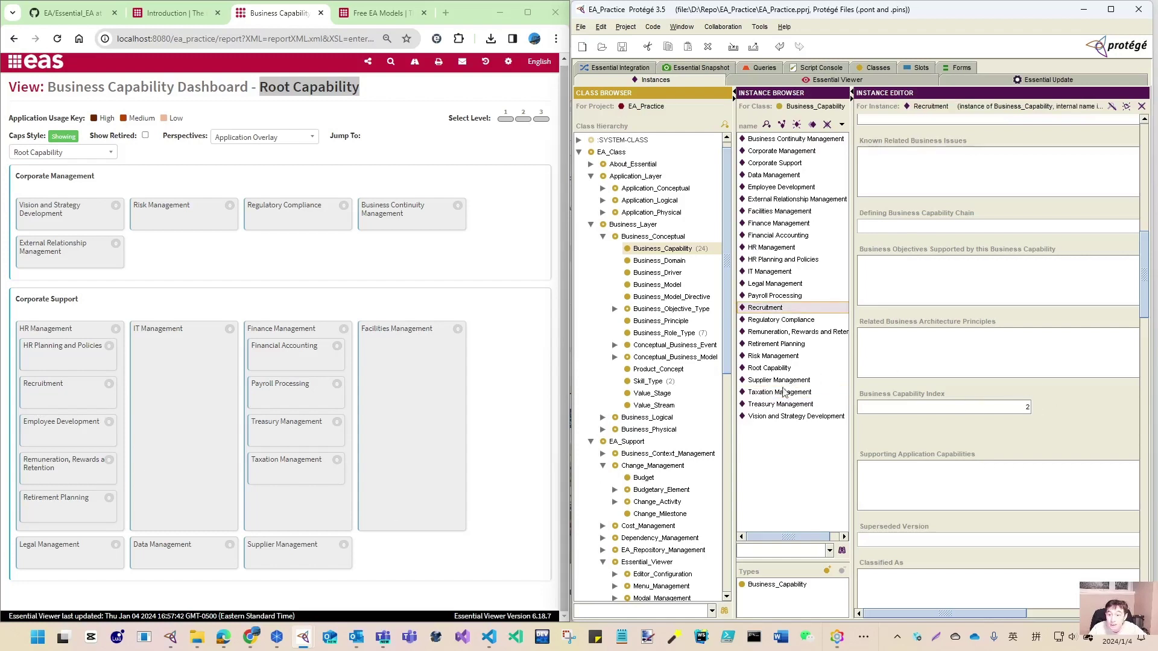
left_click(783, 344)
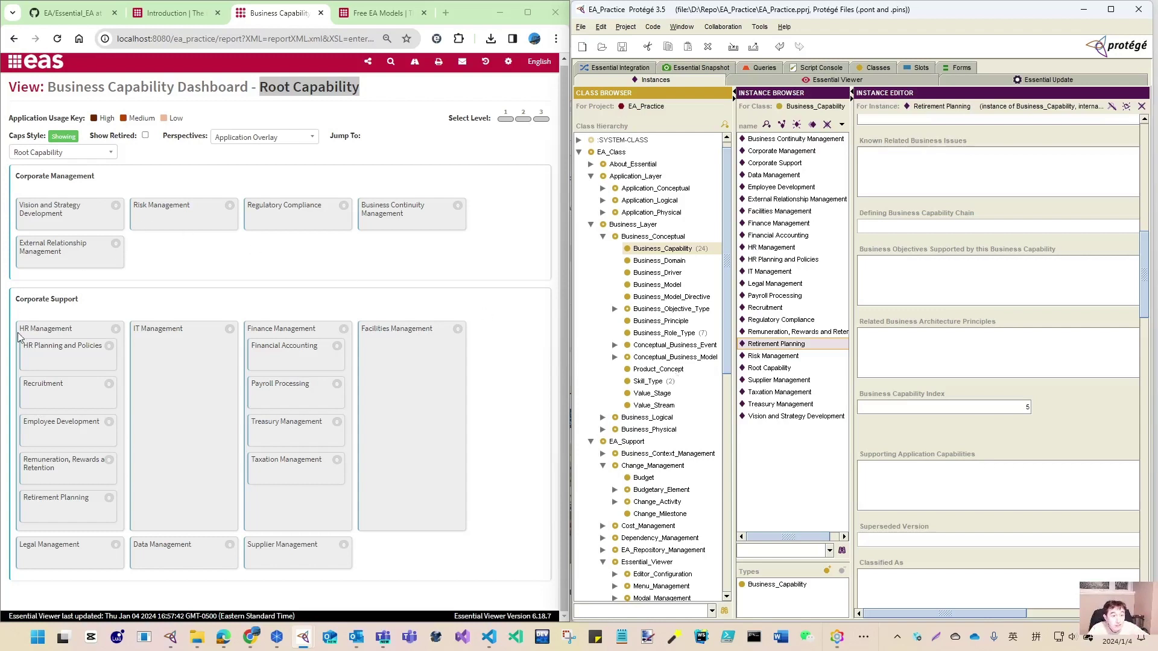
left_click(767, 247)
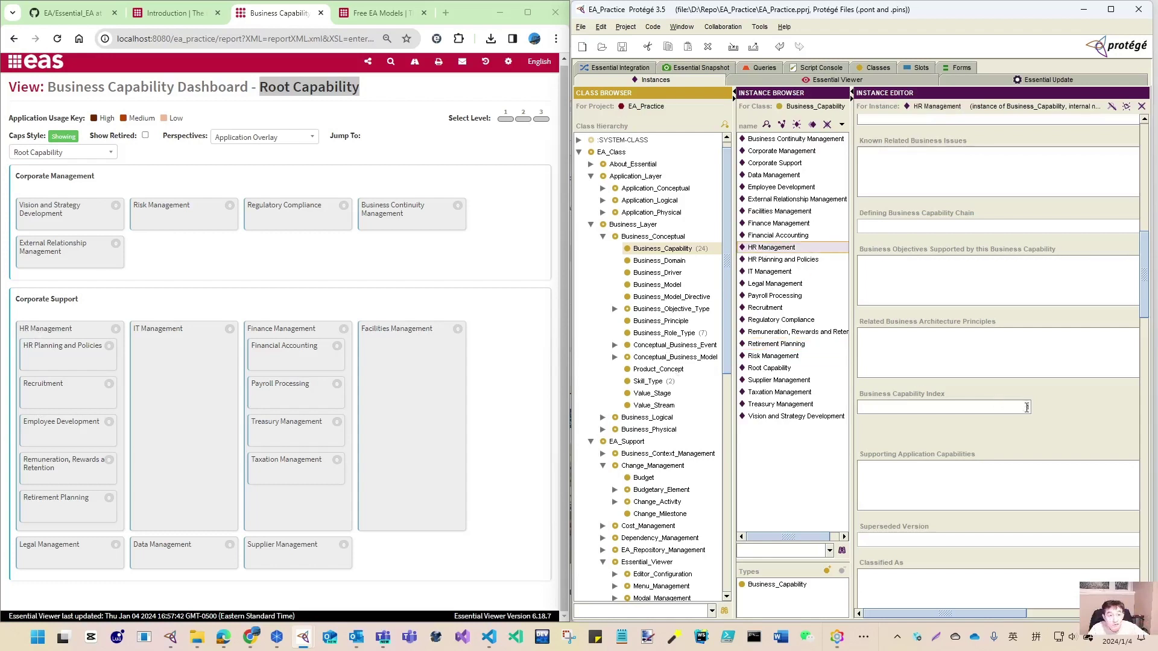
left_click(784, 272)
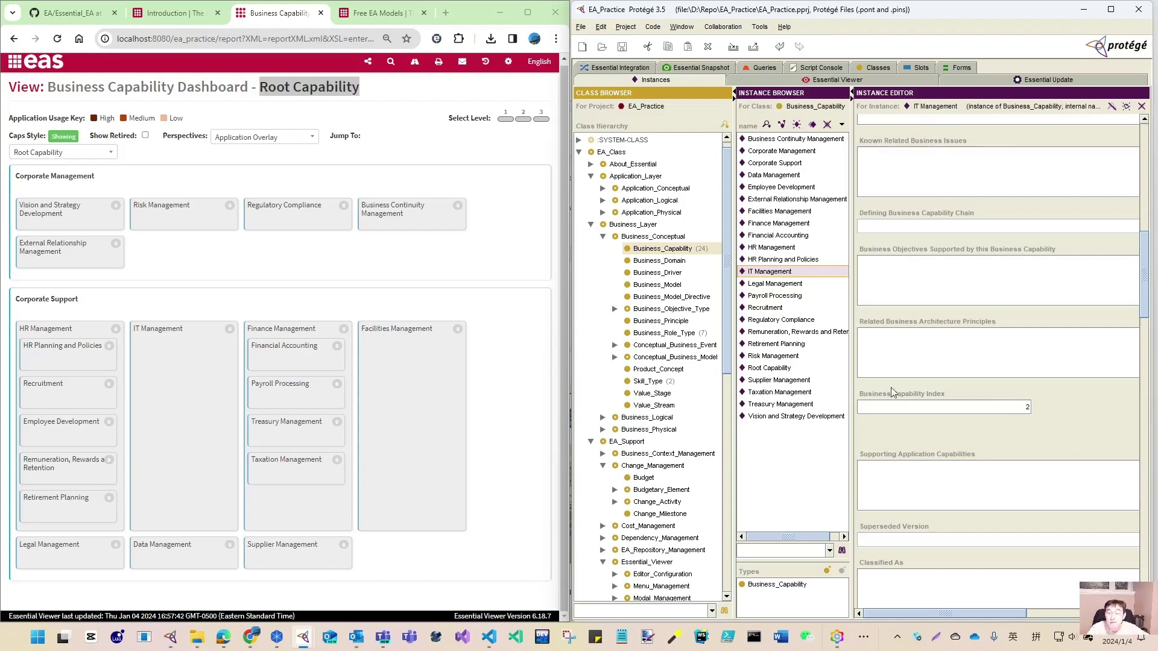
Switch to the Freeplane mind map, open the web link of View: Business Capability Dashboard and skim that page in a maximized browser.
left_click(1086, 9)
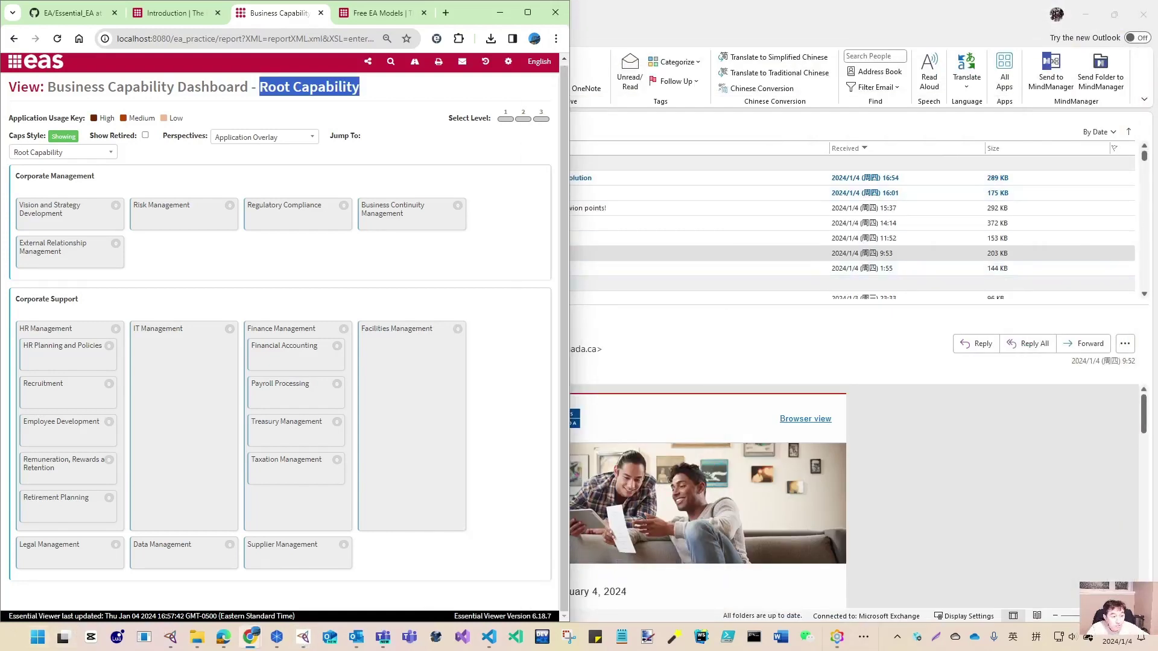
key("alt+Tab")
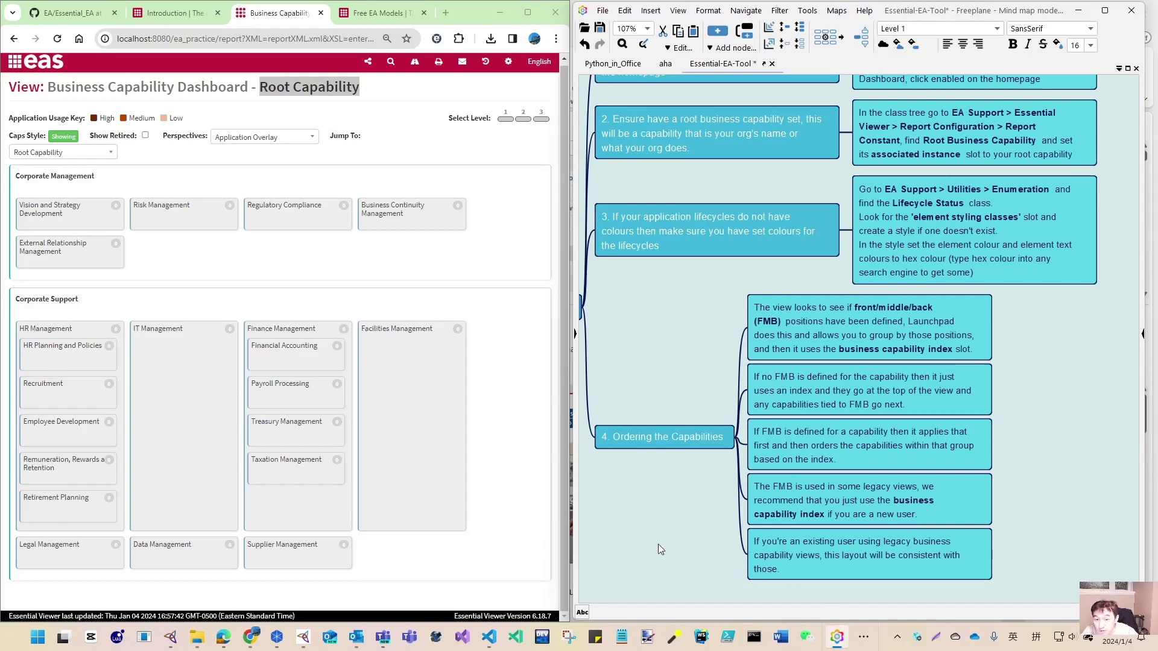
left_click_drag(657, 544, 877, 614)
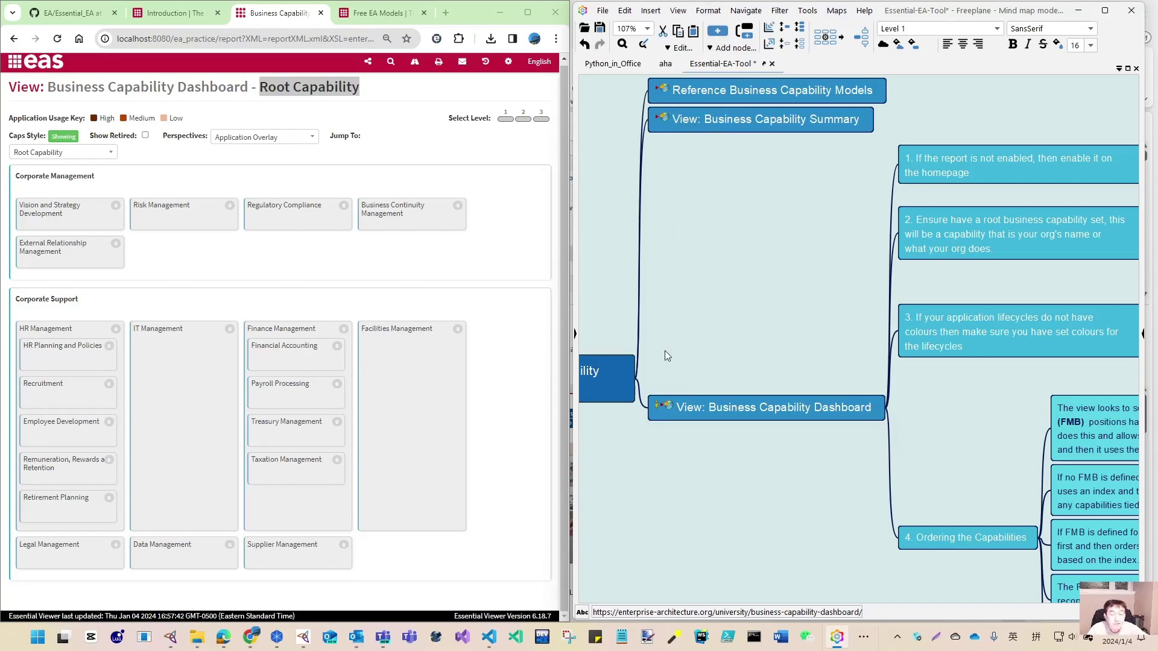
left_click(671, 408)
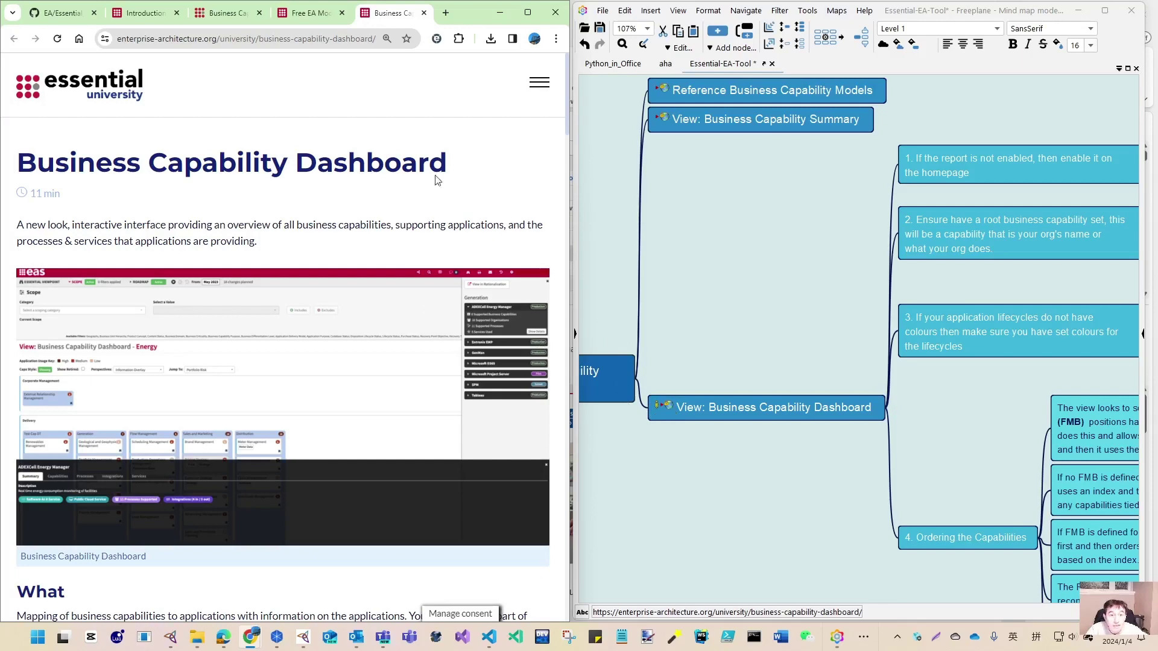
left_click(527, 12)
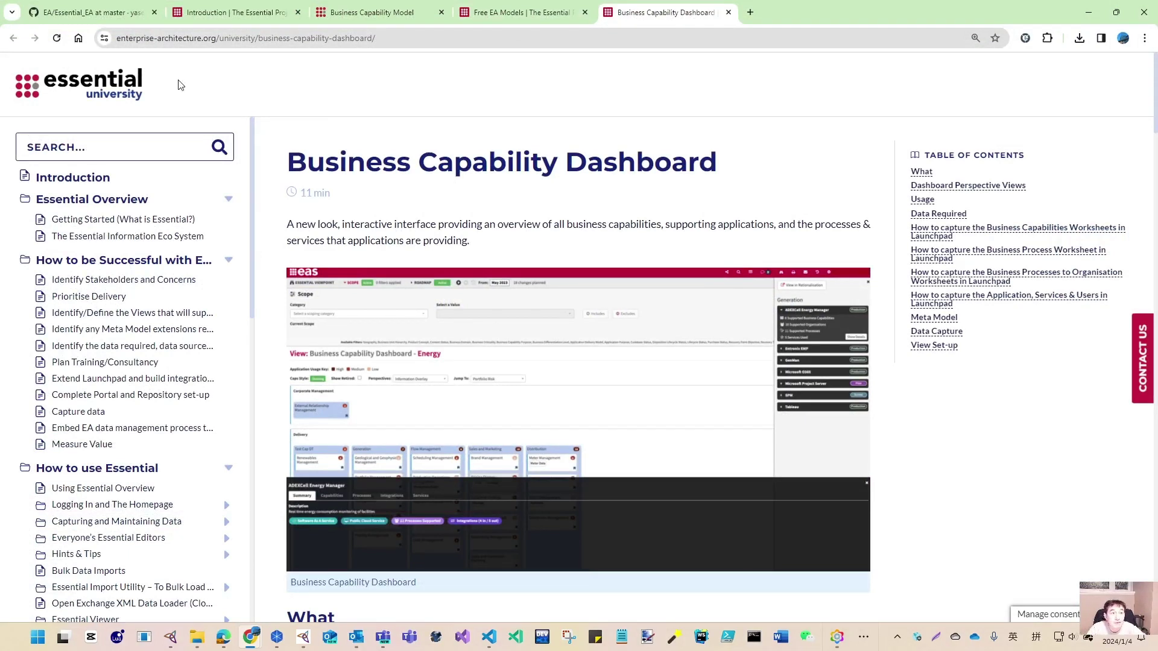
scroll(501, 204, "down", 1)
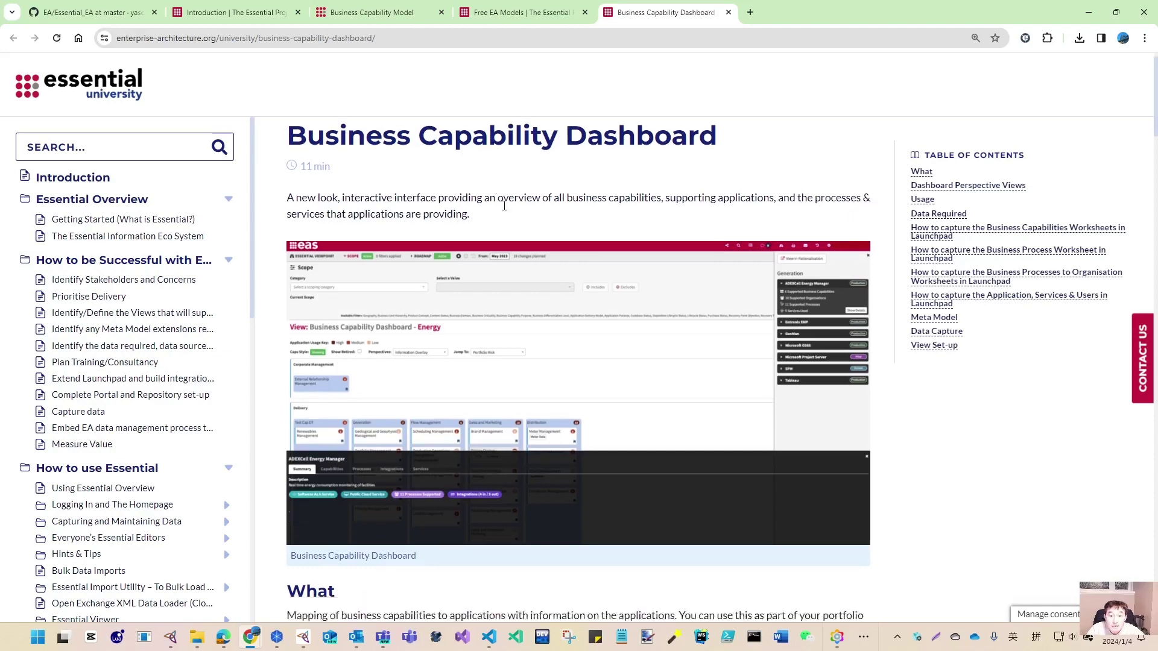
scroll(651, 287, "down", 20)
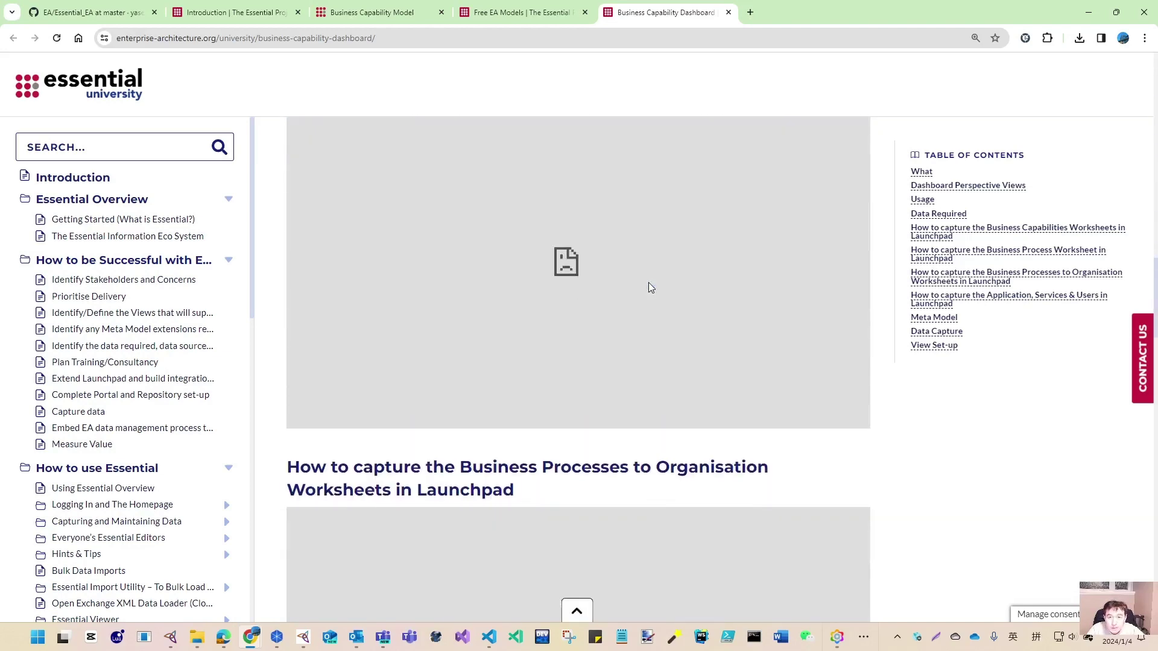
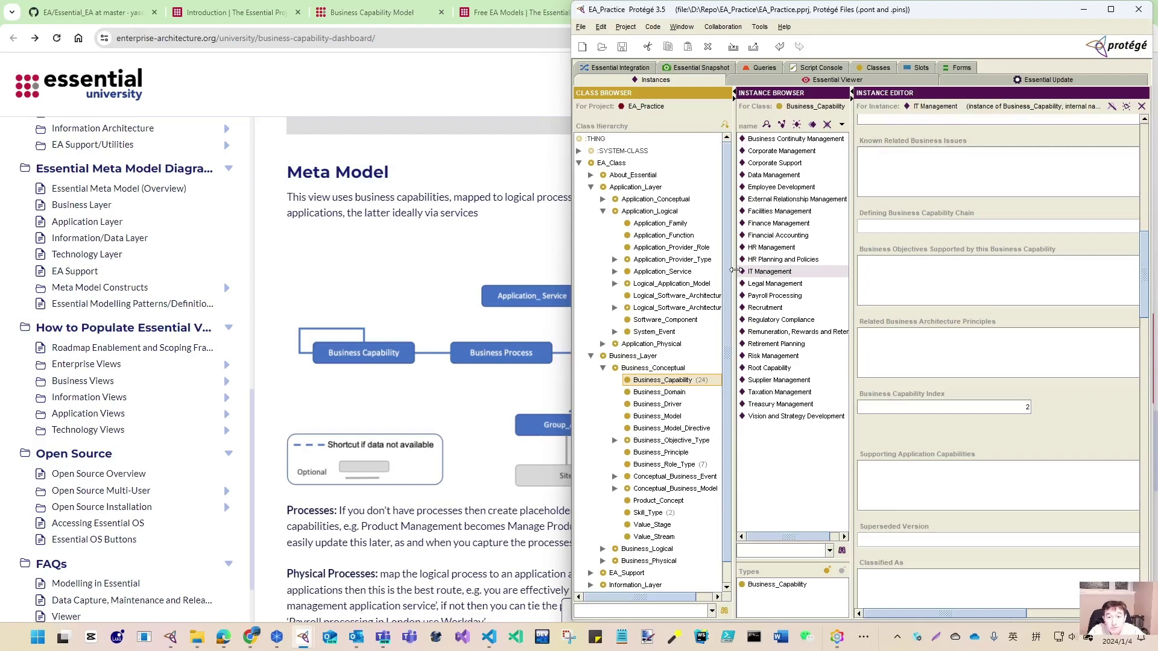
Review the Meta Model diagram on the Business Capability Dashboard page, and switch to the EA_Practice project in a maximized Protégé window.
left_click(432, 290)
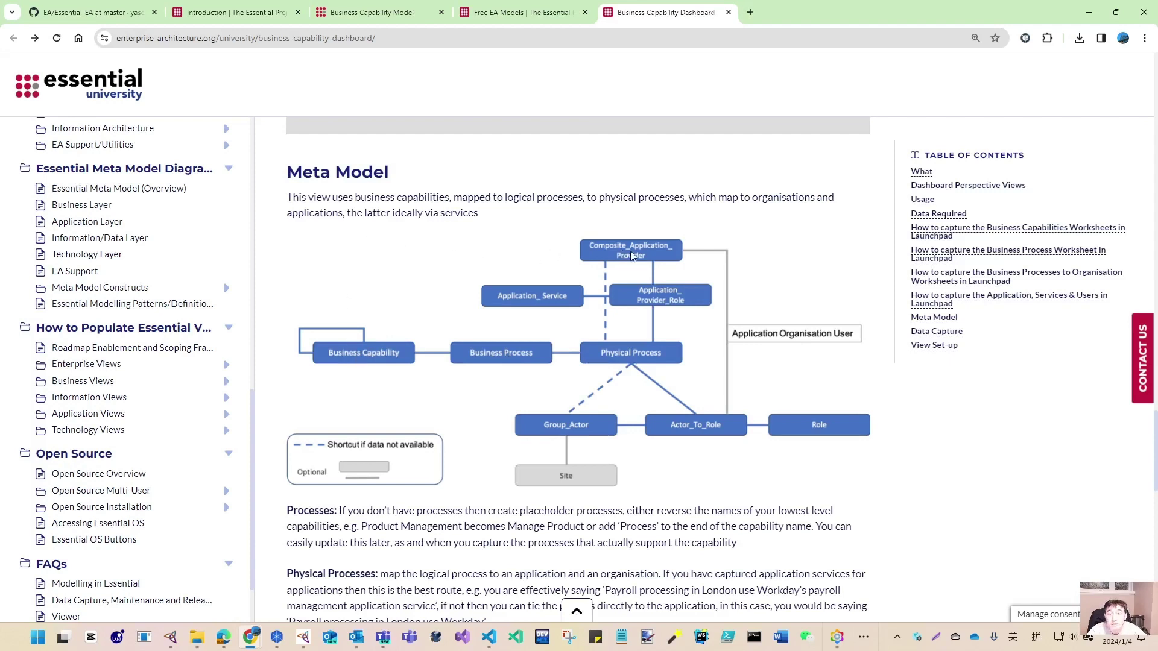
mouse_move(303, 637)
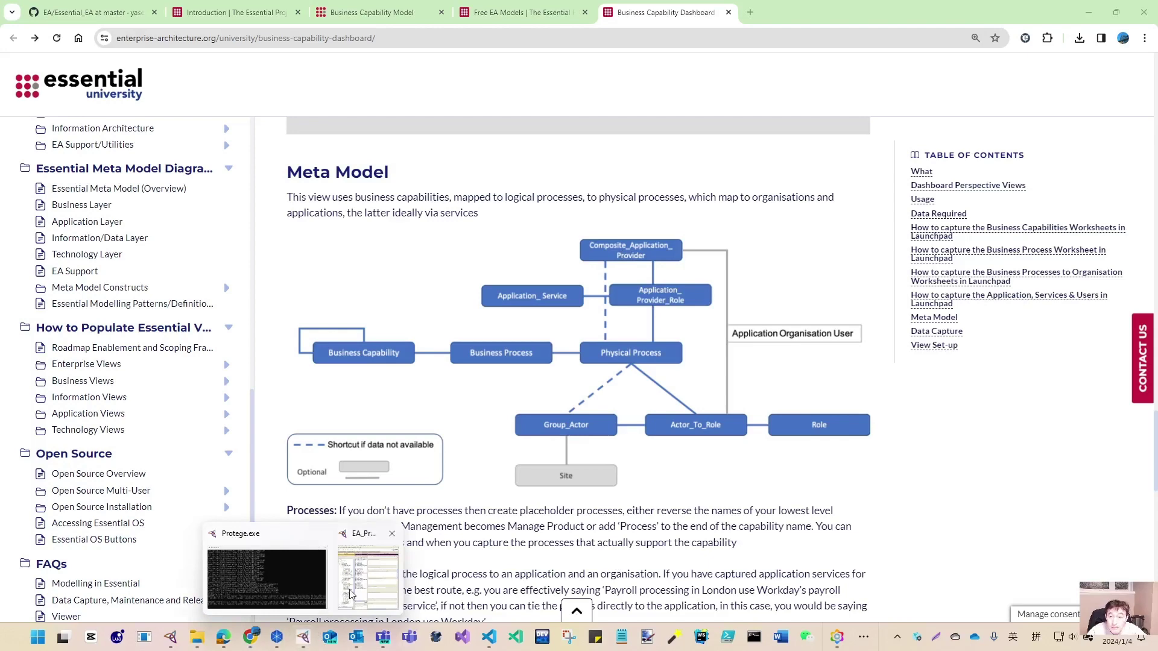
left_click(350, 594)
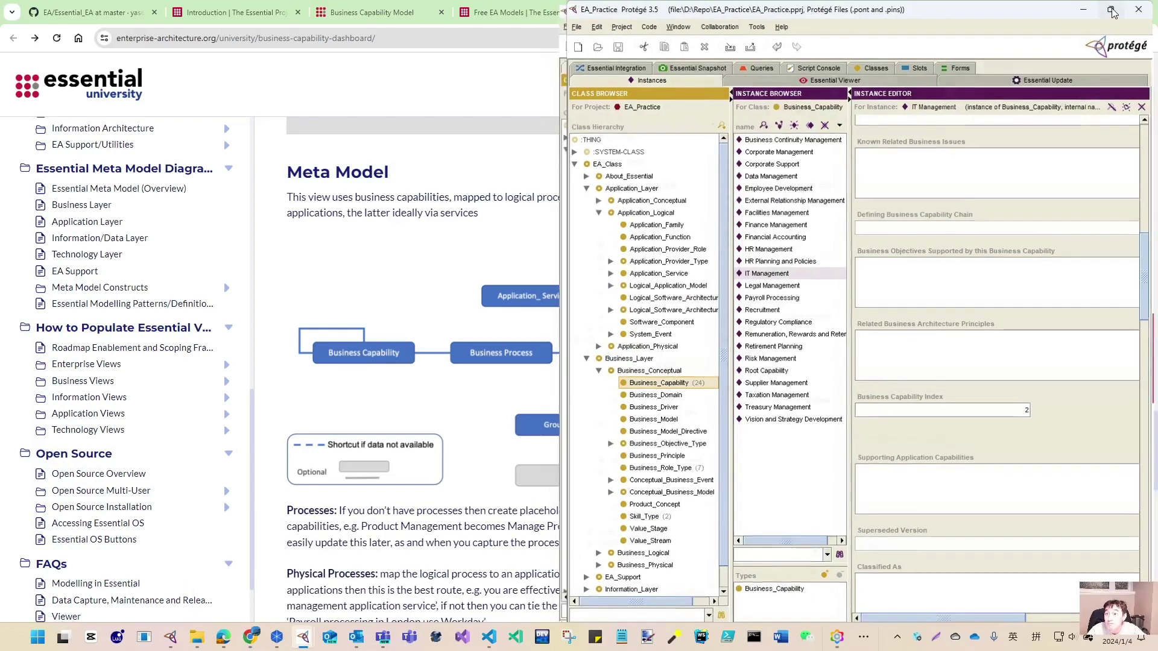
left_click(1112, 10)
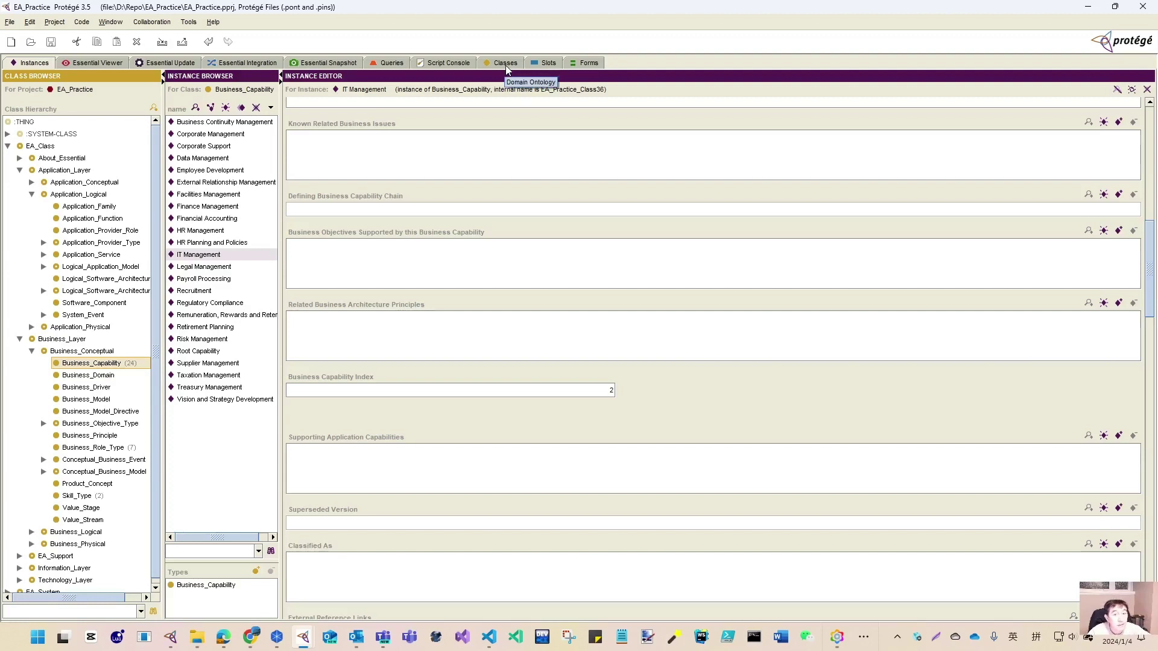
Browse Protégé's slot hierarchy, inspecting actor_assigned_objectives and actor_objectives and looking through the slots down to the business capability ones.
left_click(545, 64)
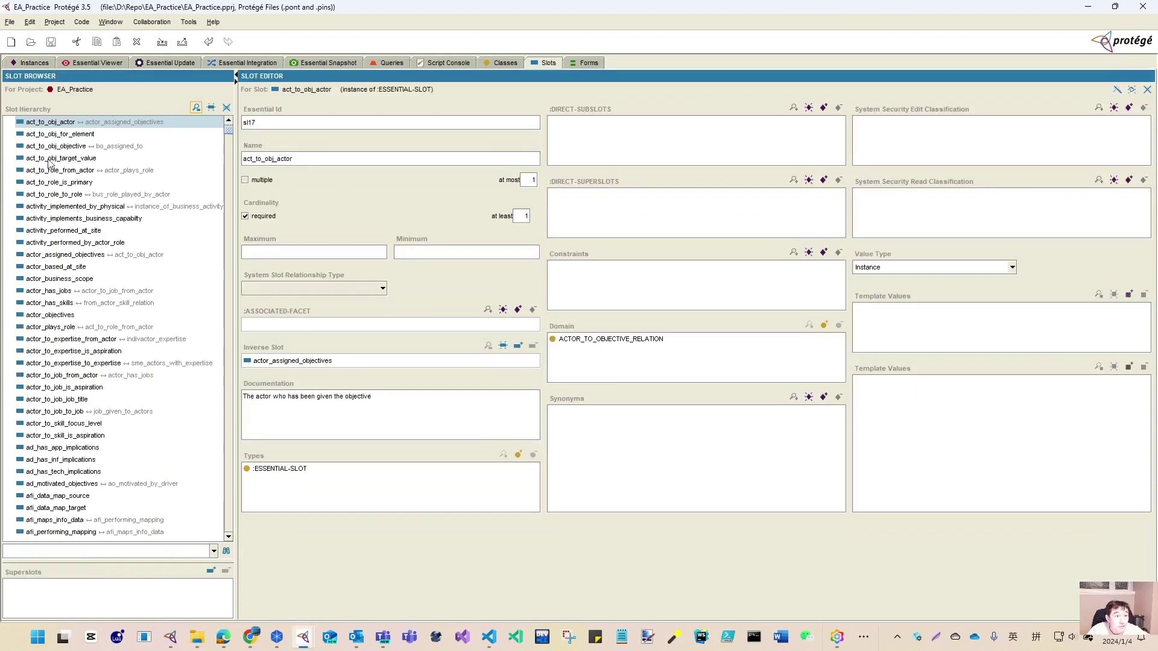
left_click(26, 254)
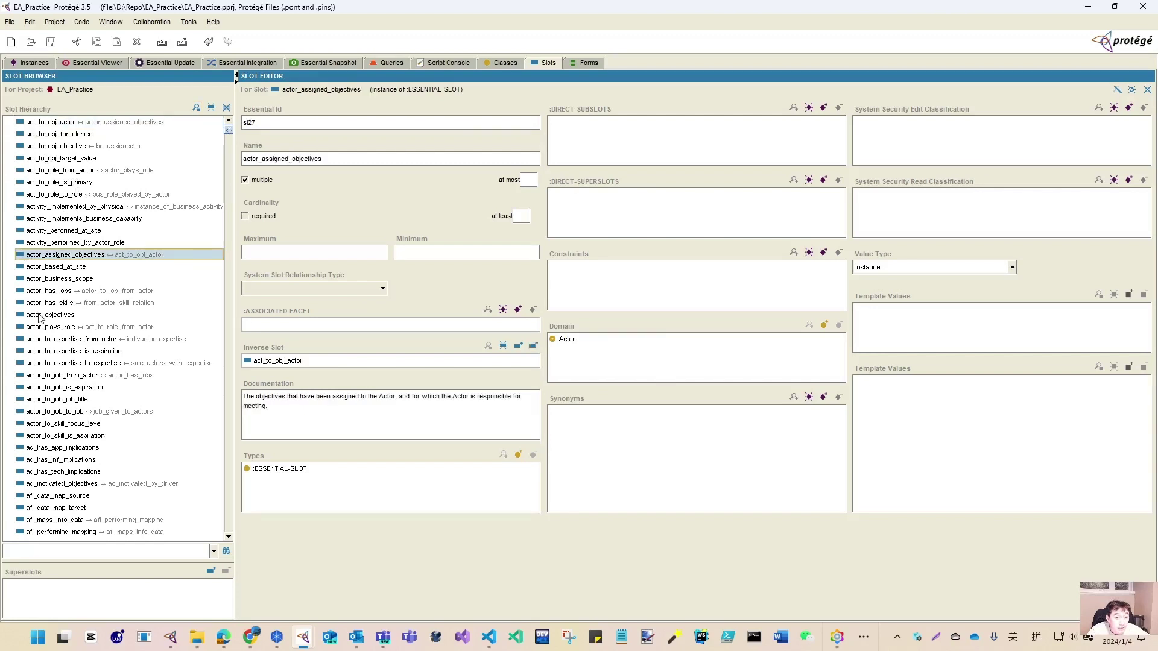
left_click(37, 315)
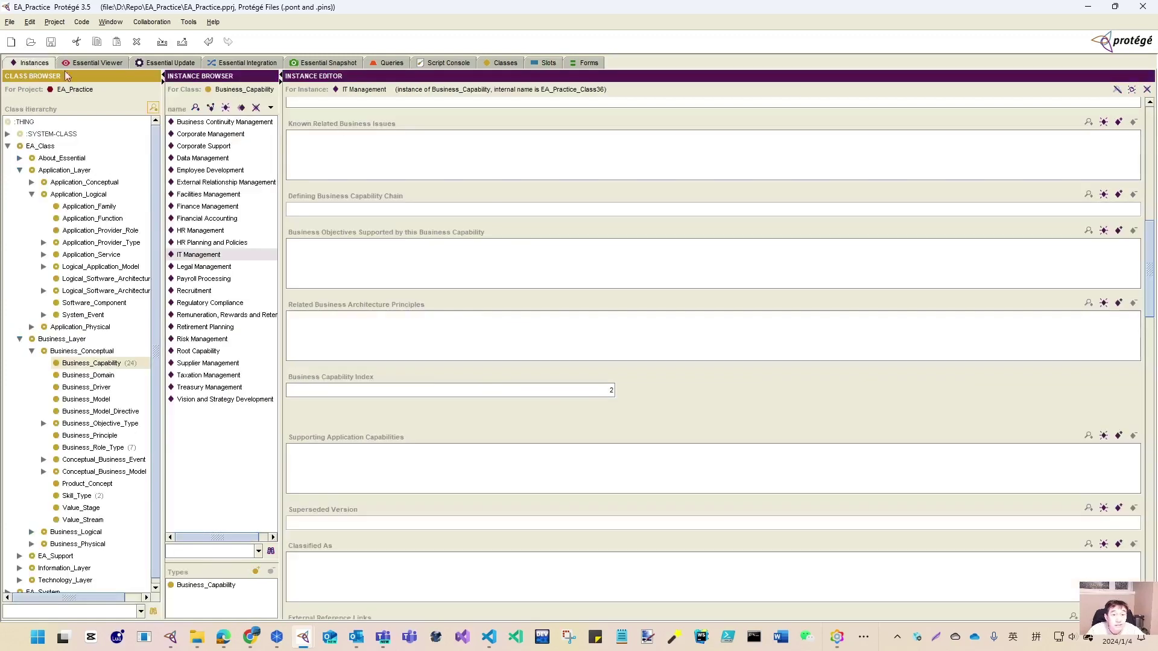
left_click(32, 63)
left_click(541, 64)
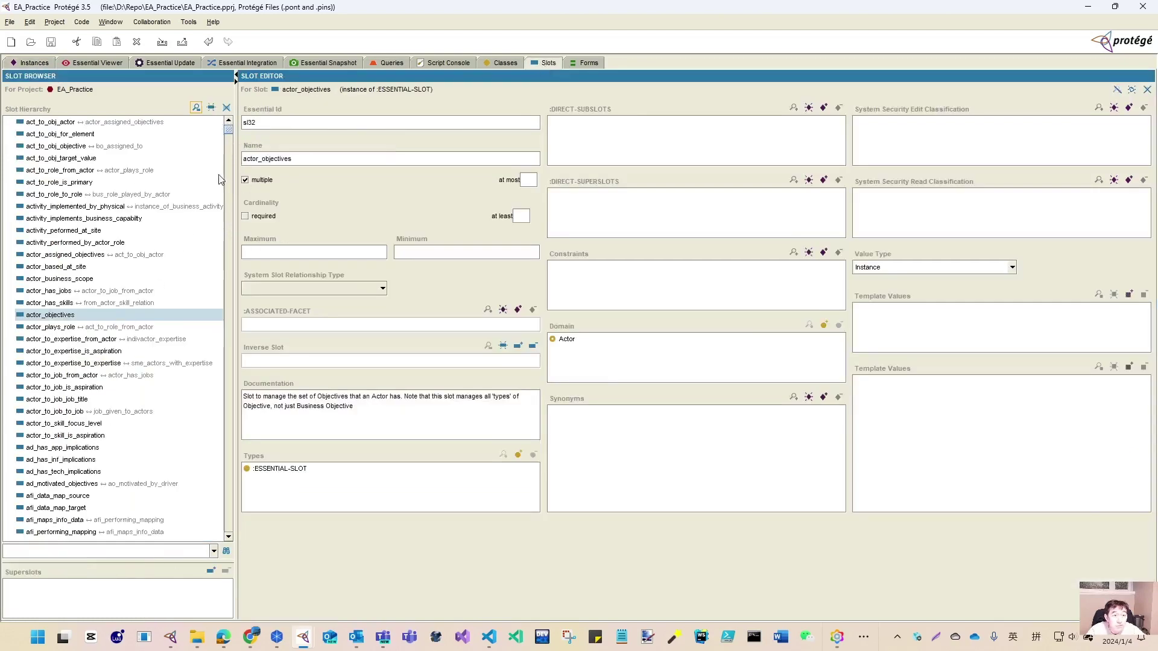
left_click_drag(229, 130, 234, 187)
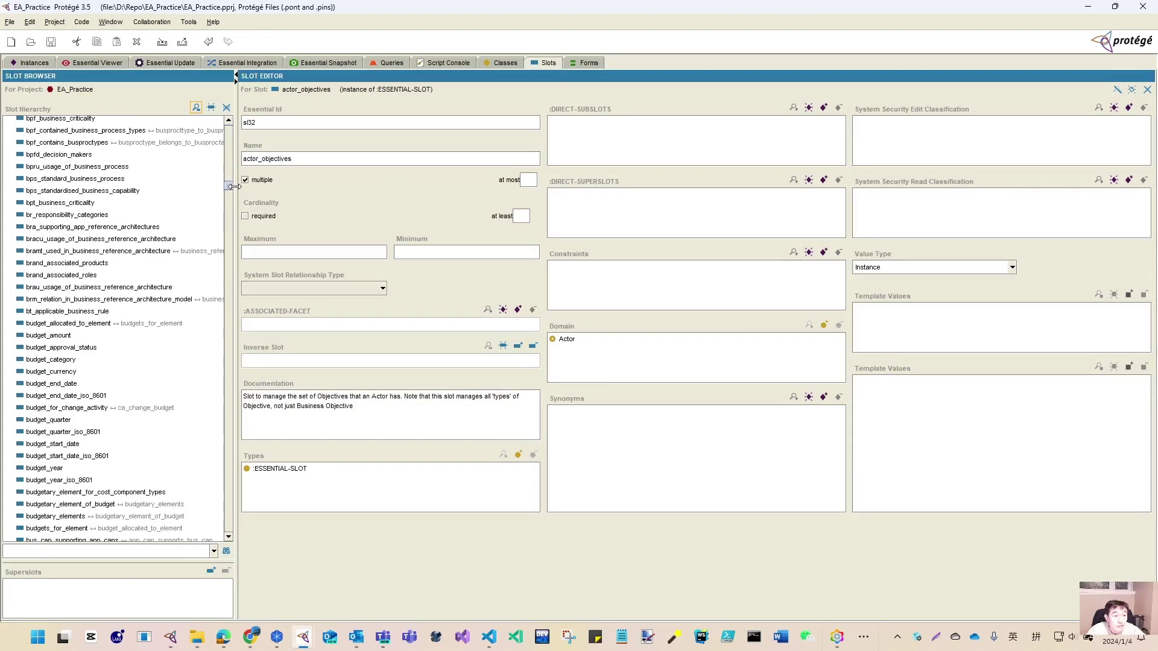
scroll(114, 388, "down", 8)
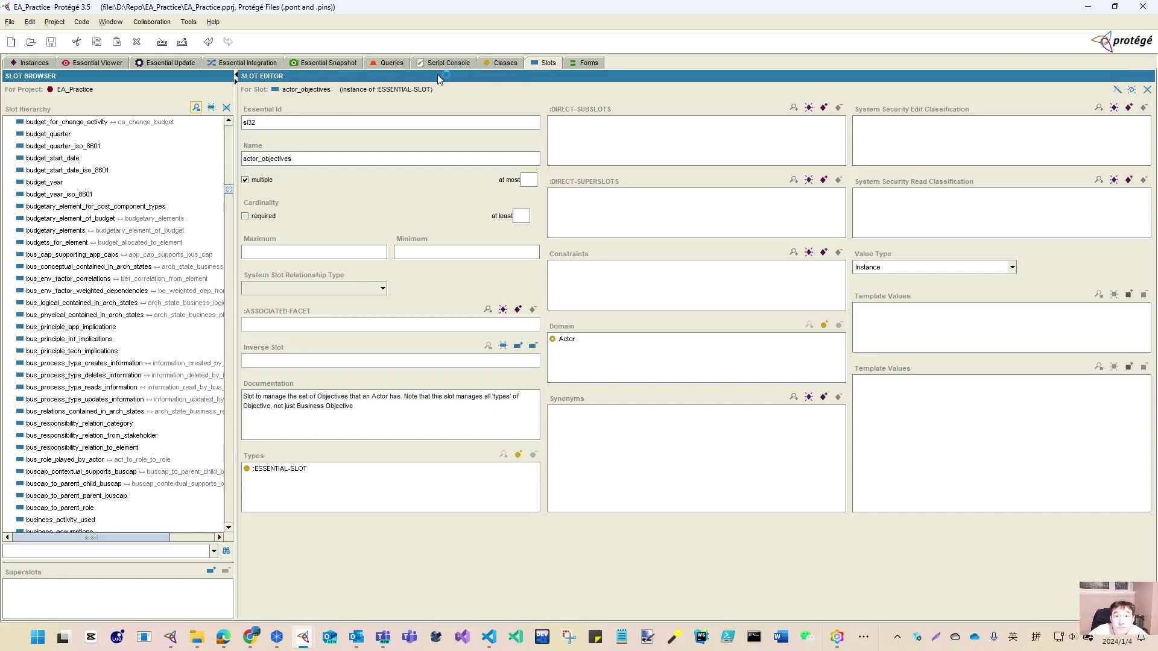
Search Protégé's slot hierarchy for names containing "capability" and dismiss the search result.
left_click(500, 65)
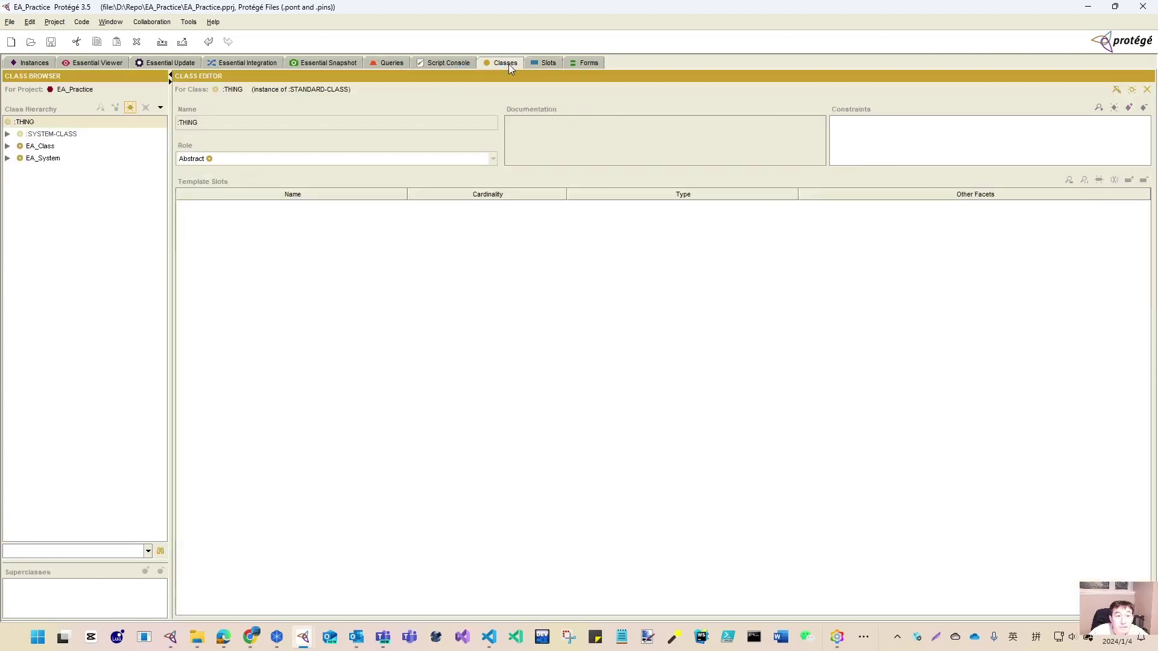
left_click(546, 64)
left_click(28, 550)
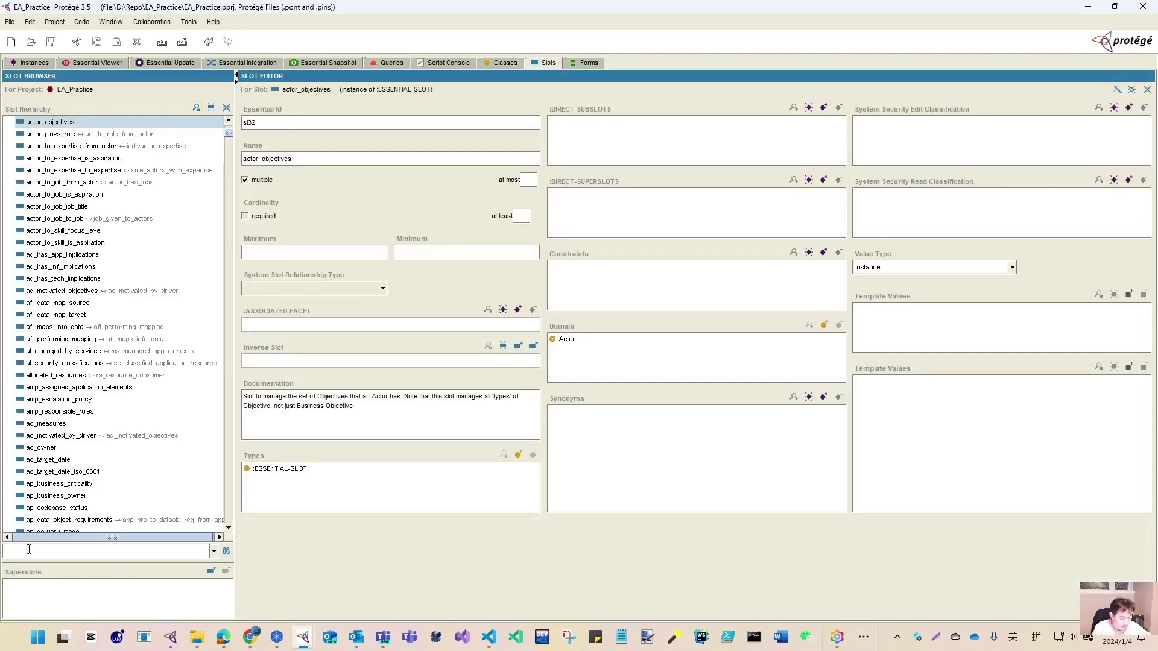
type("*capabi")
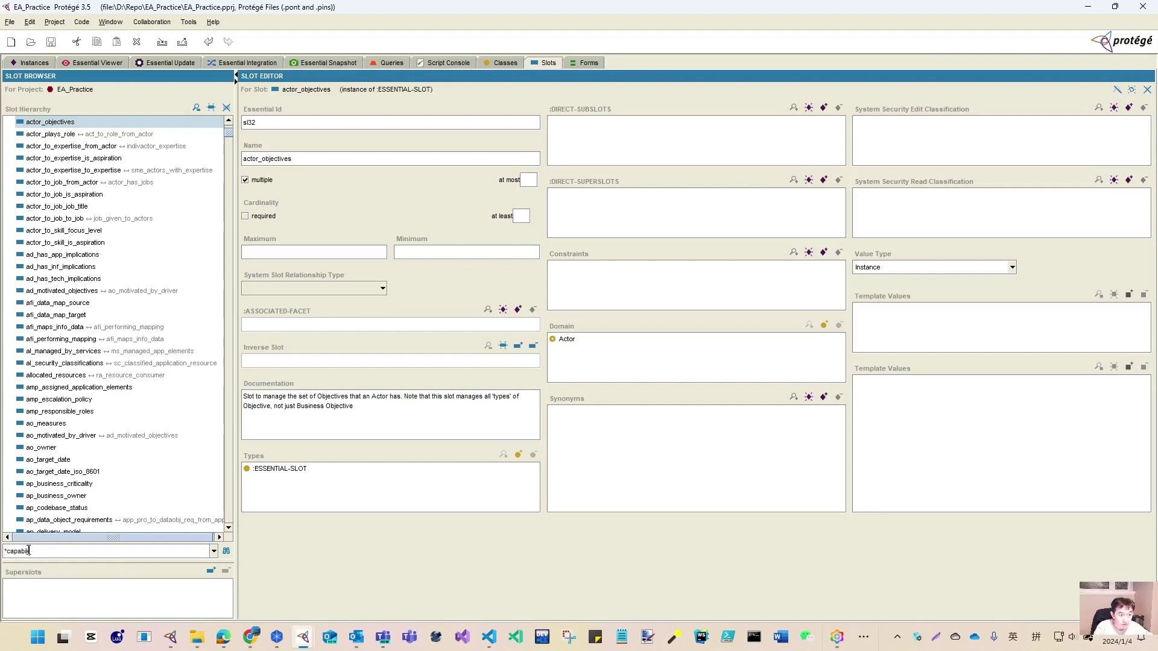
type("lity*")
key("Return")
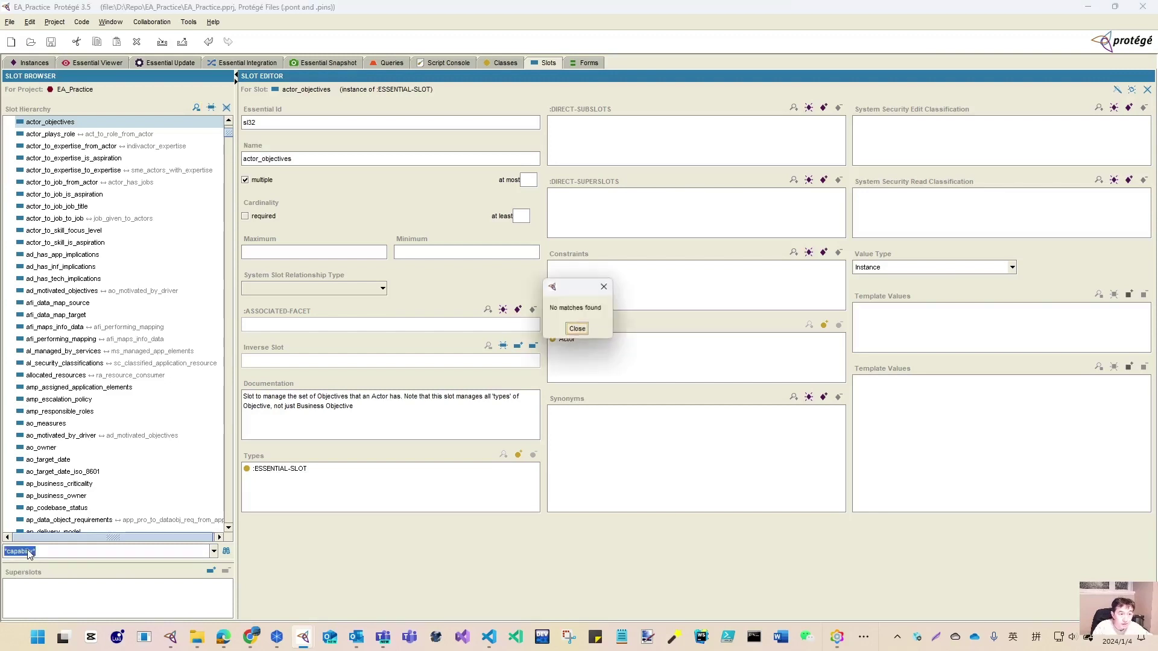
key("Return")
Search the slots for *bus*, look through the matching business slots, and close the results without choosing one.
key("BackSpace")
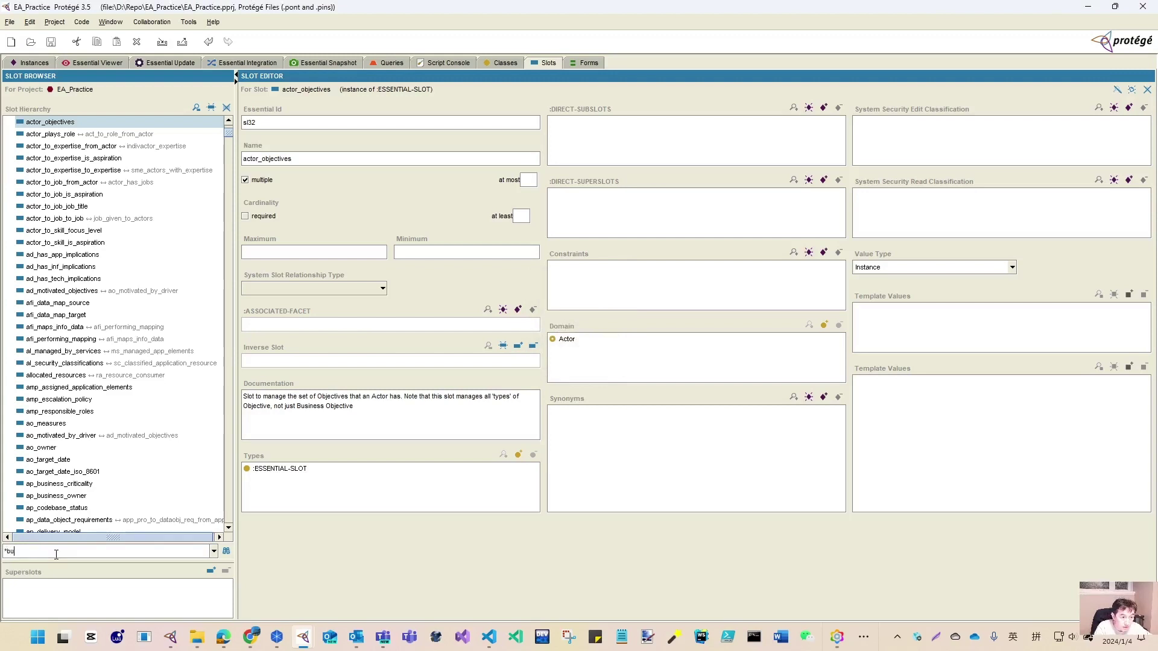
key("Return")
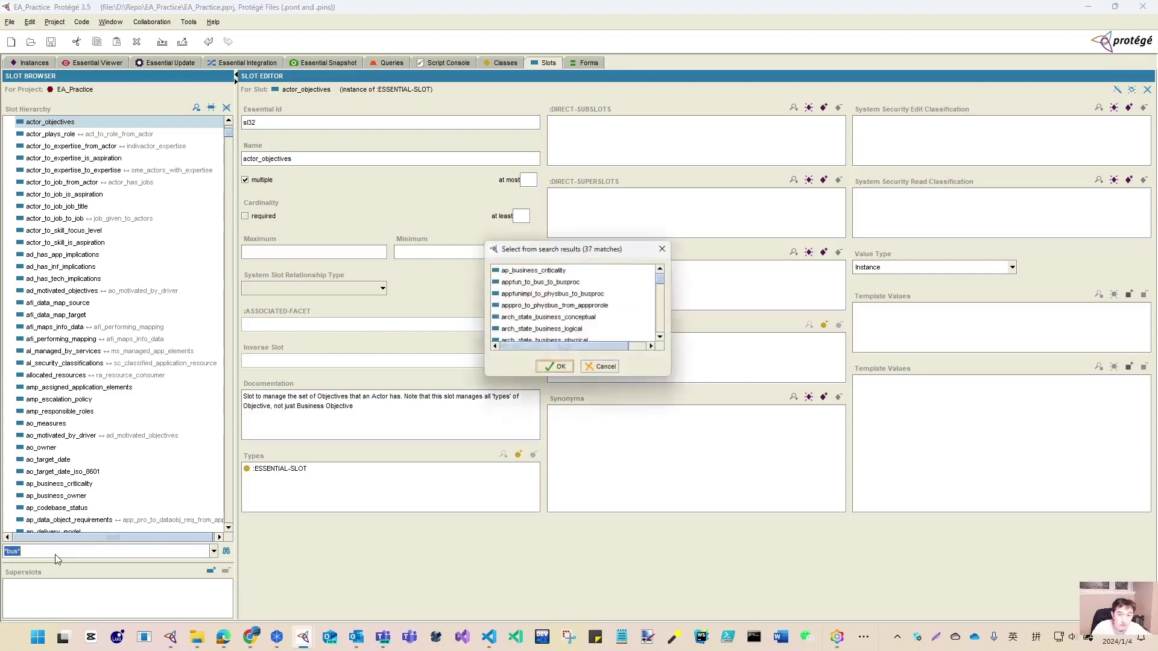
scroll(555, 324, "up", 1)
scroll(554, 324, "up", 2)
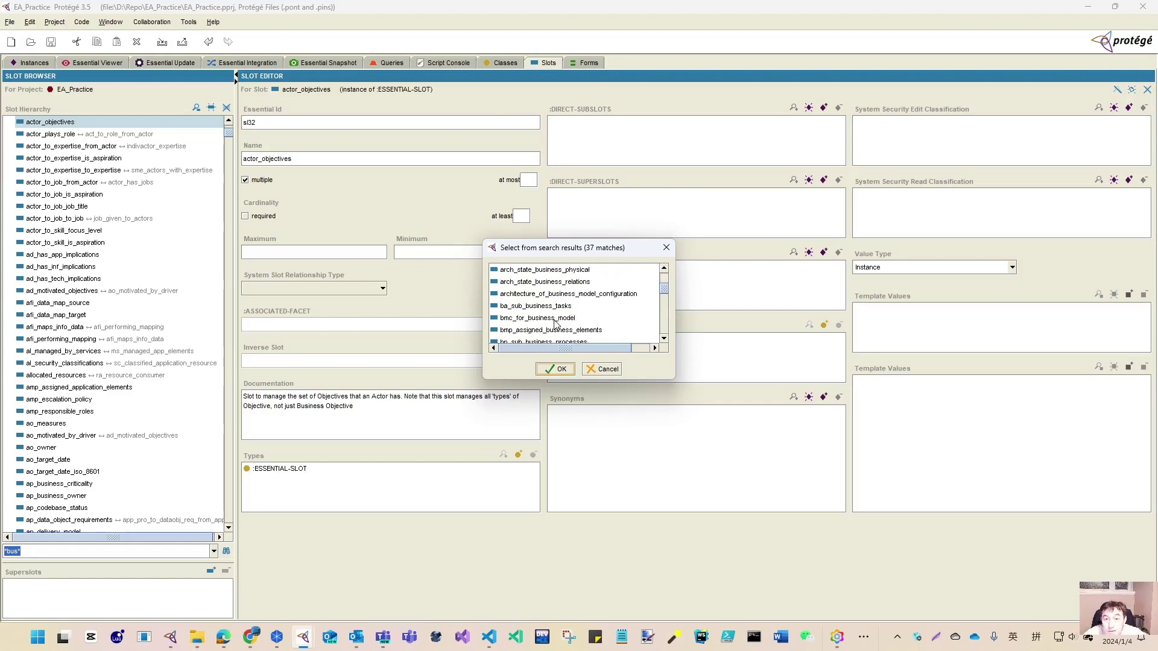
scroll(555, 324, "down", 3)
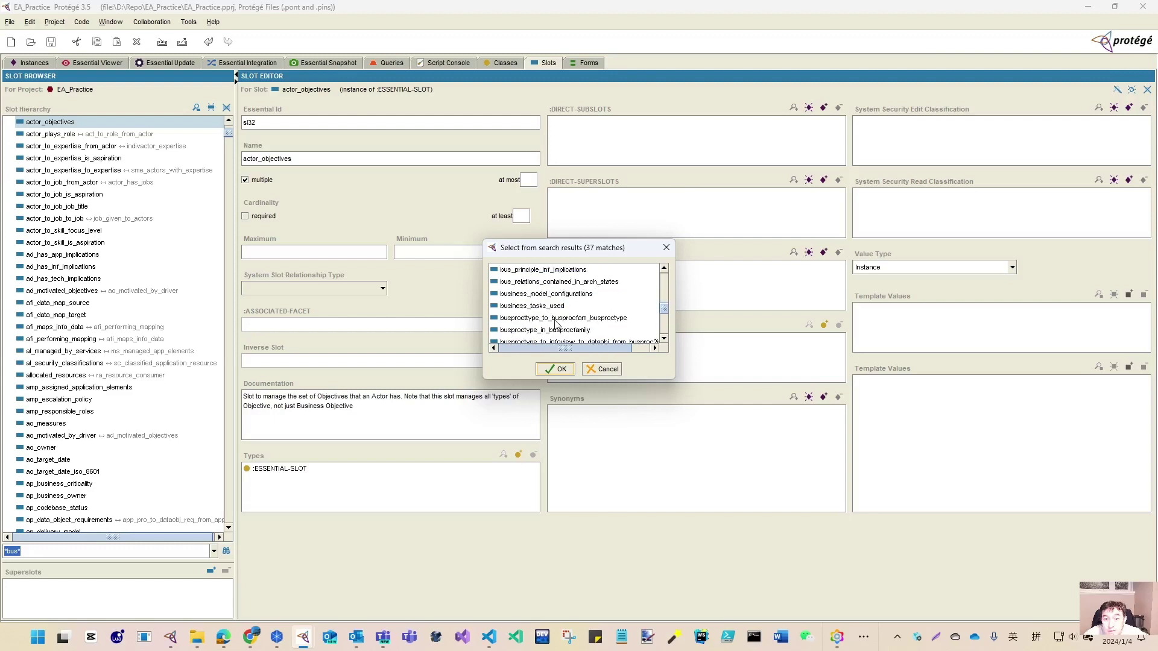
left_click(602, 369)
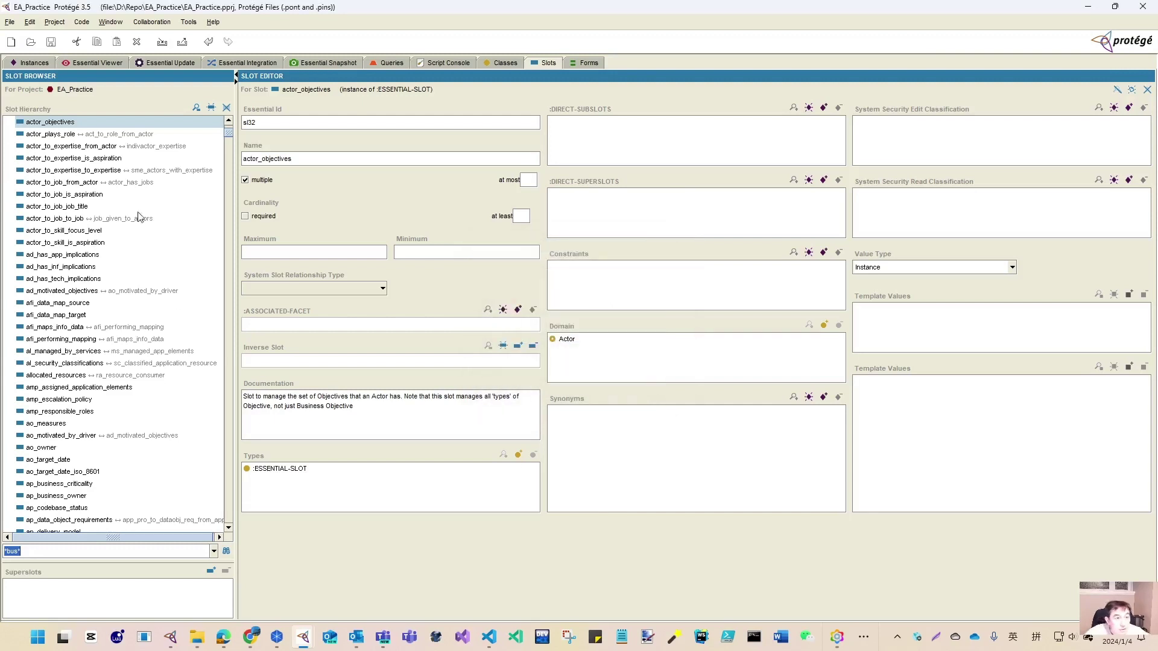
Show the form of the Business_Capability class, found under Business_Layer and Business_Conceptual in EA_Class.
left_click(588, 62)
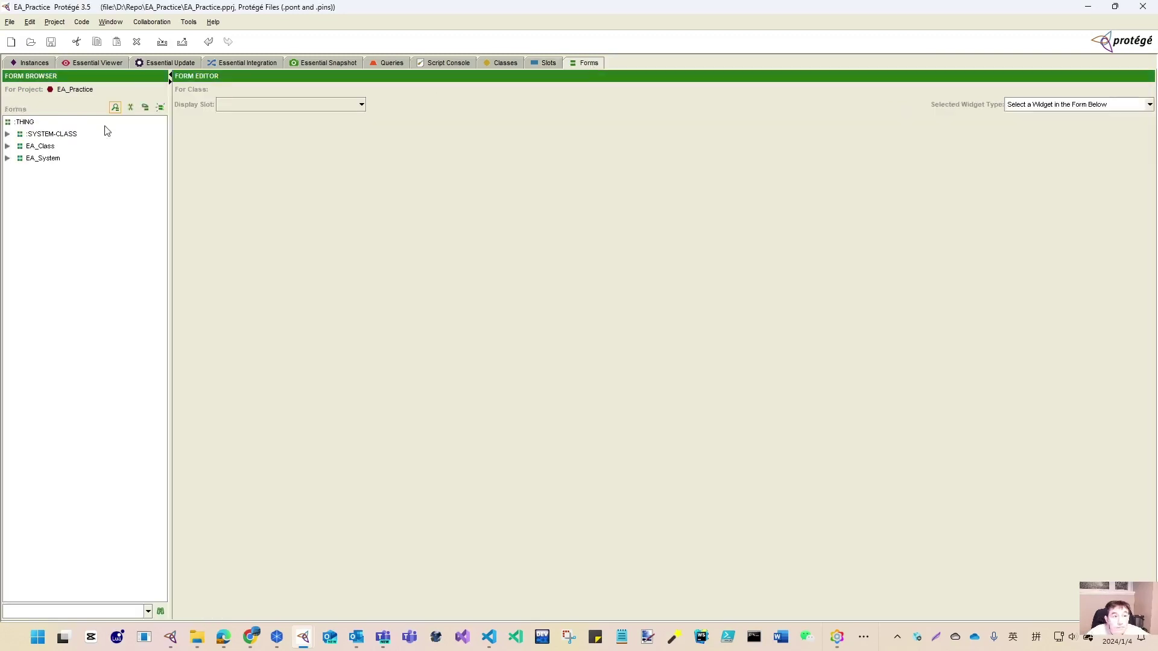
left_click(7, 146)
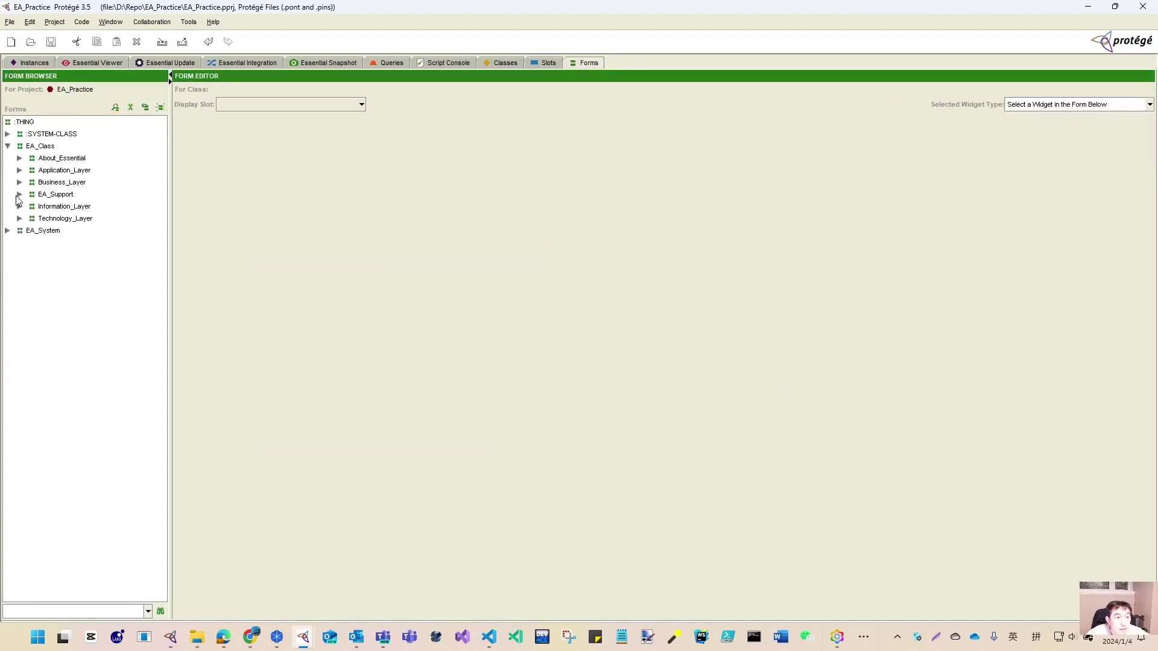
left_click(19, 182)
left_click(32, 194)
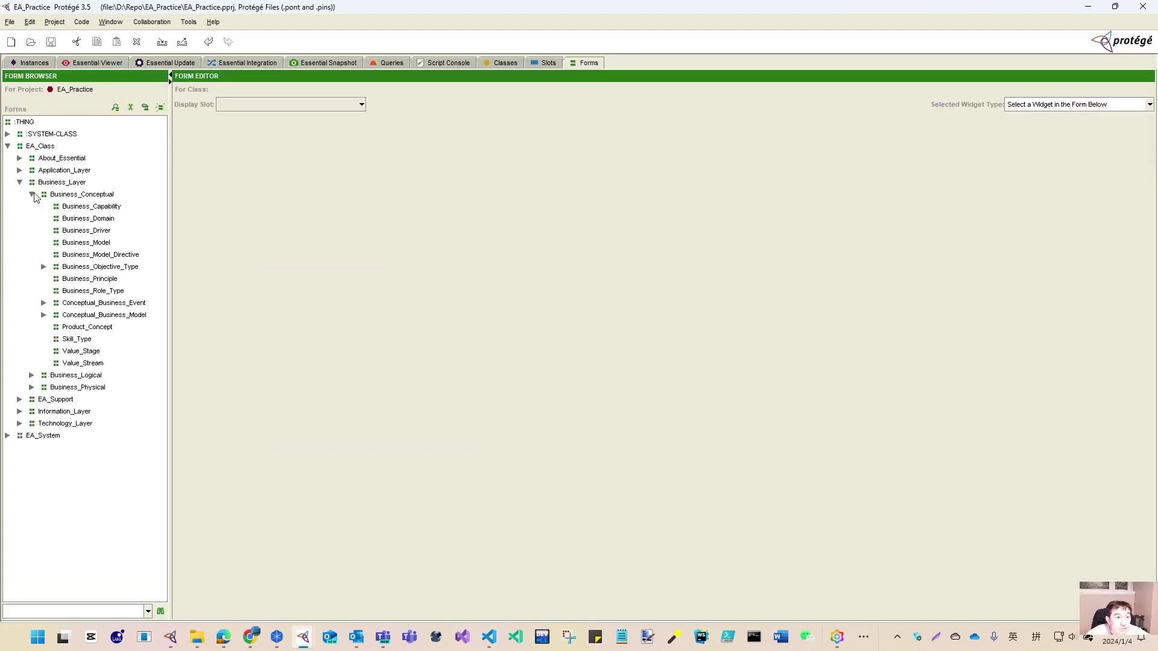
left_click(107, 209)
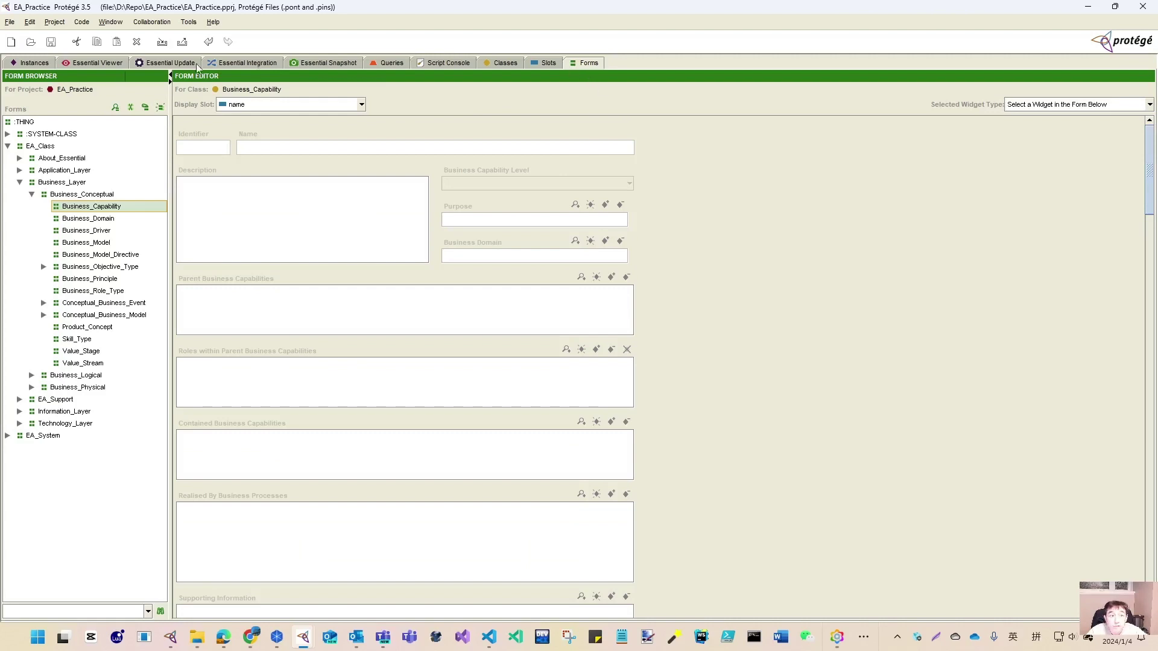
Compare the fields of the IT Management instance with the Business_Capability form layout.
left_click(33, 64)
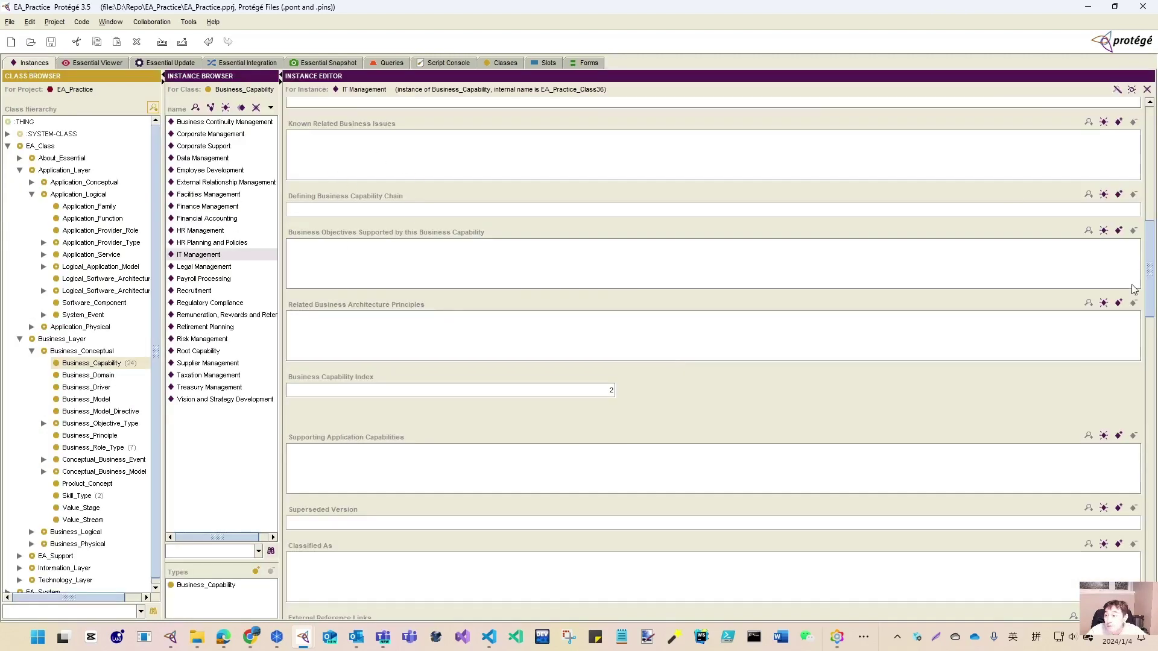
left_click_drag(1150, 279, 1149, 162)
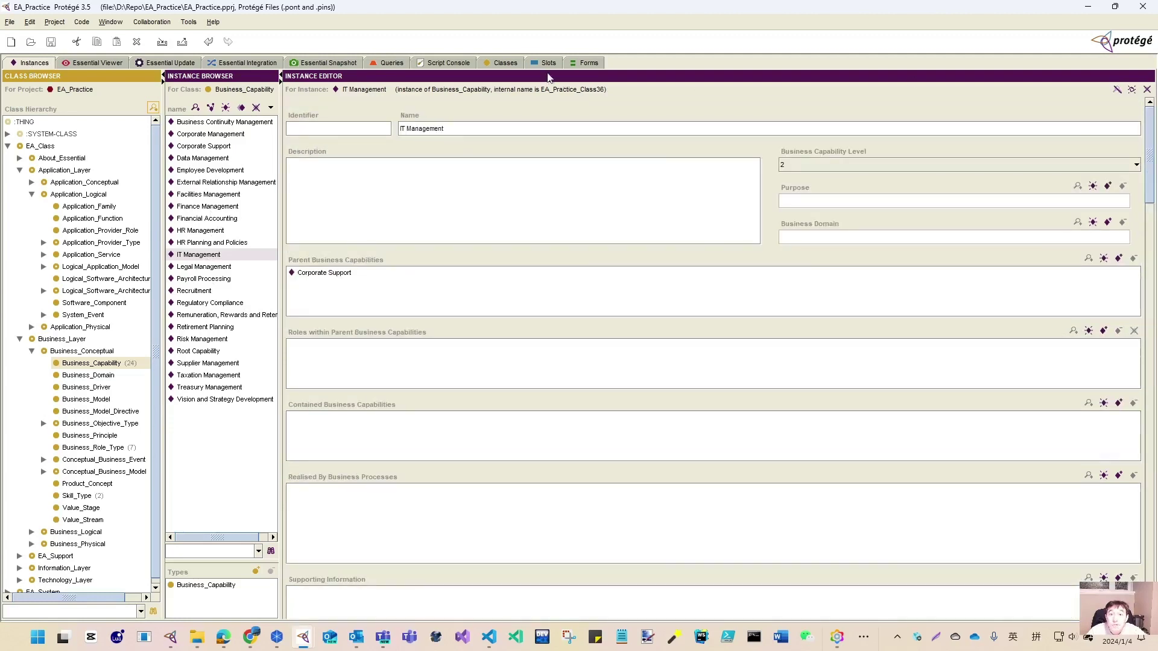
left_click(586, 64)
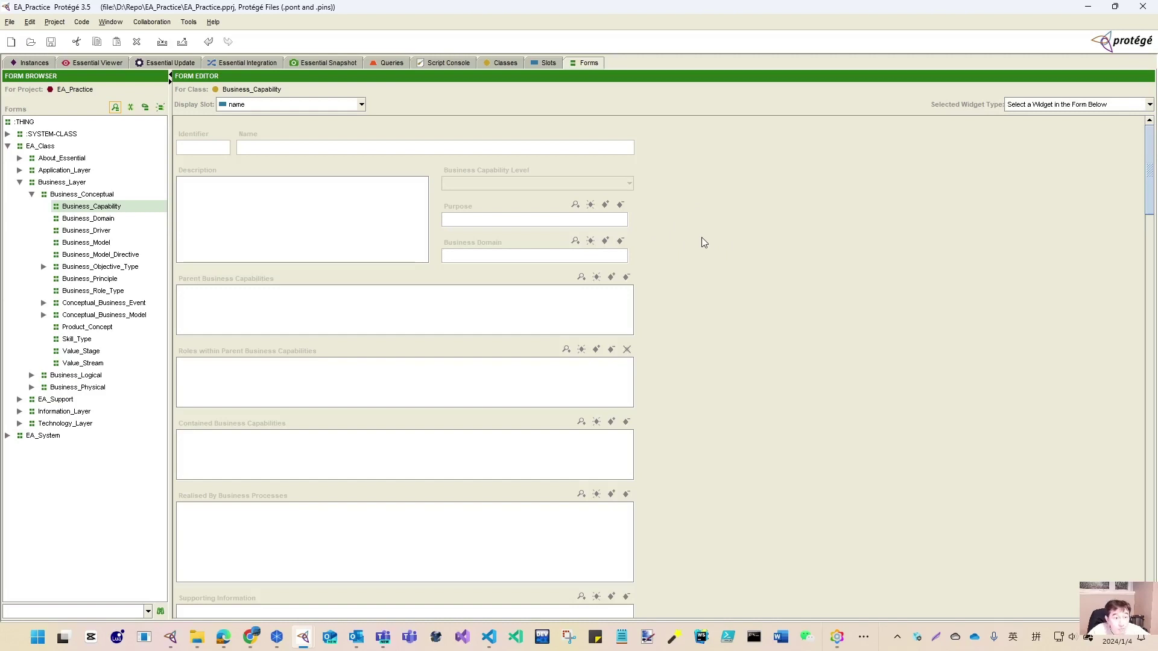
Search the slots for *provider*, look through the matches, and open the technology_provider_version slot.
left_click(542, 65)
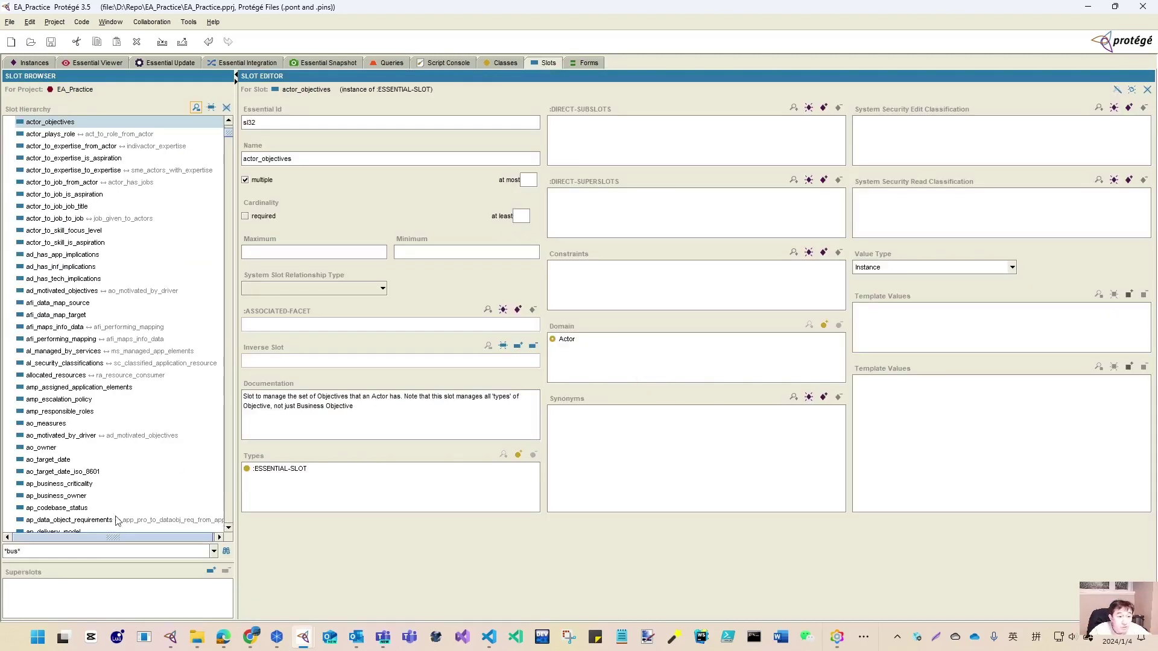
double_click(9, 551)
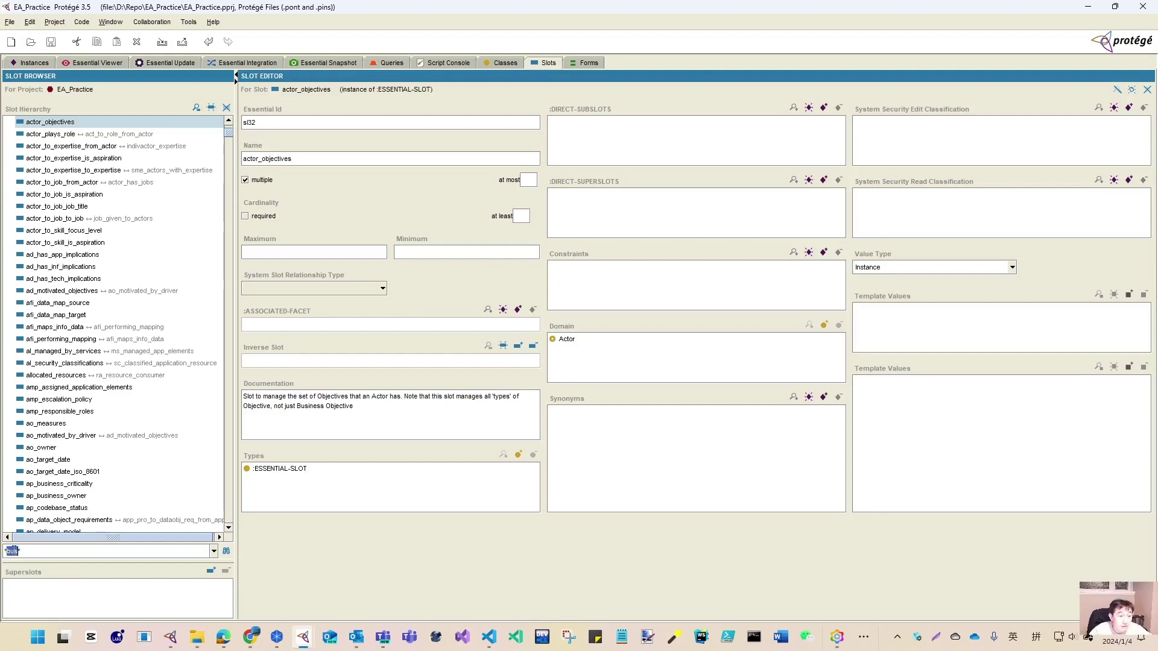
type("provide")
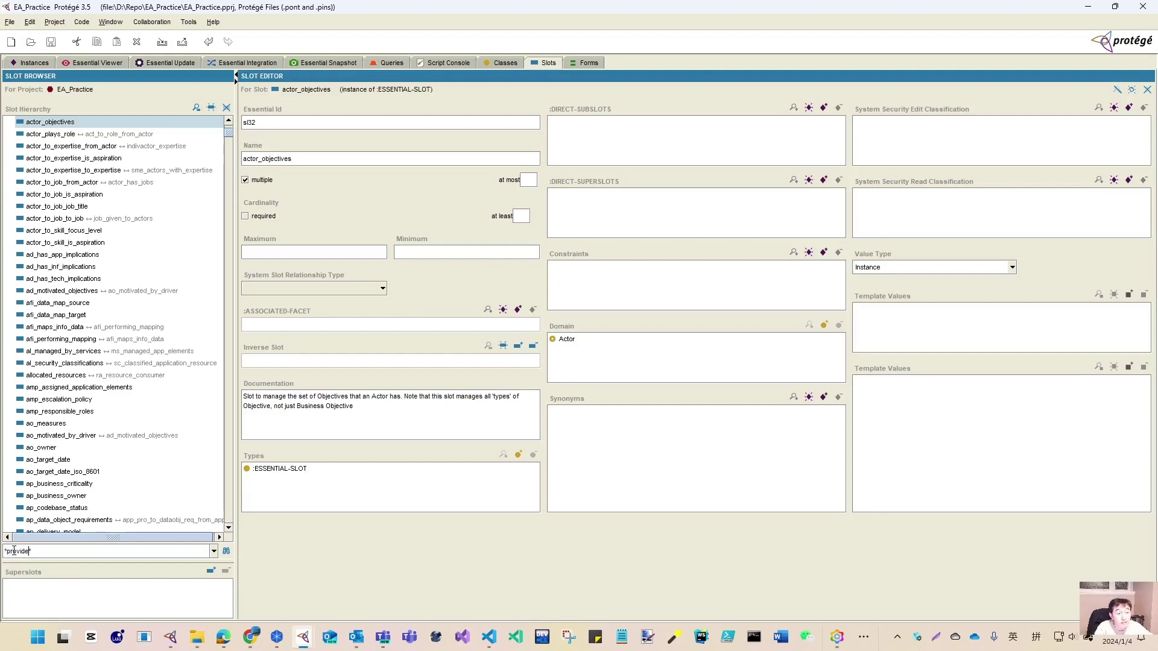
type("r")
key("Return")
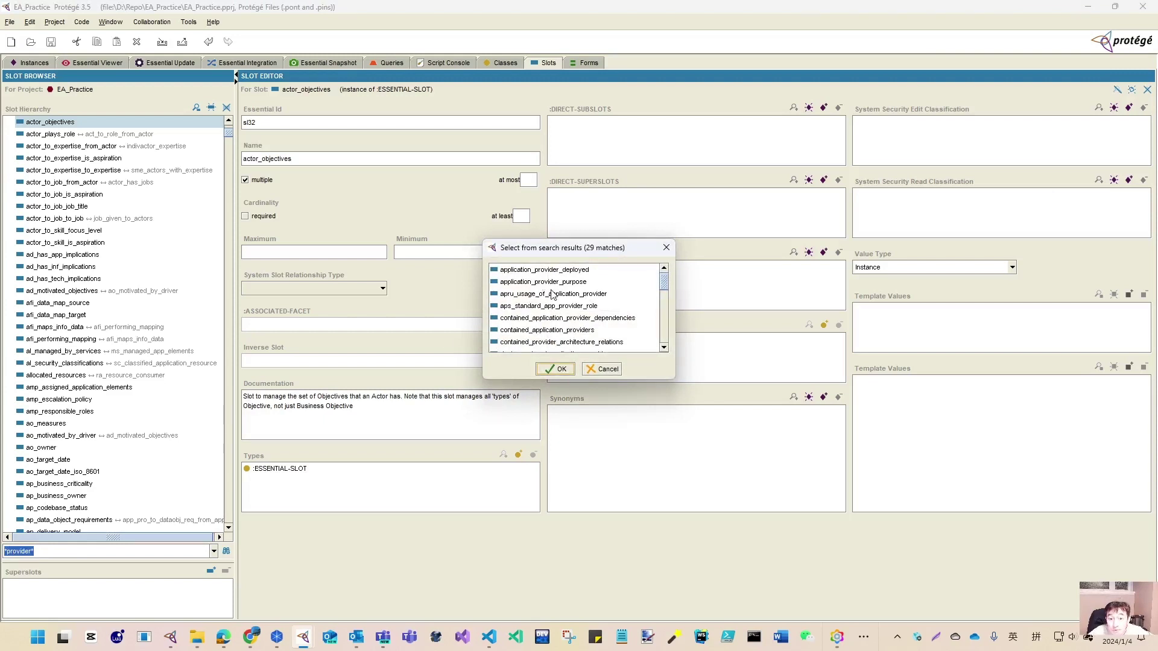
scroll(553, 295, "down", 4)
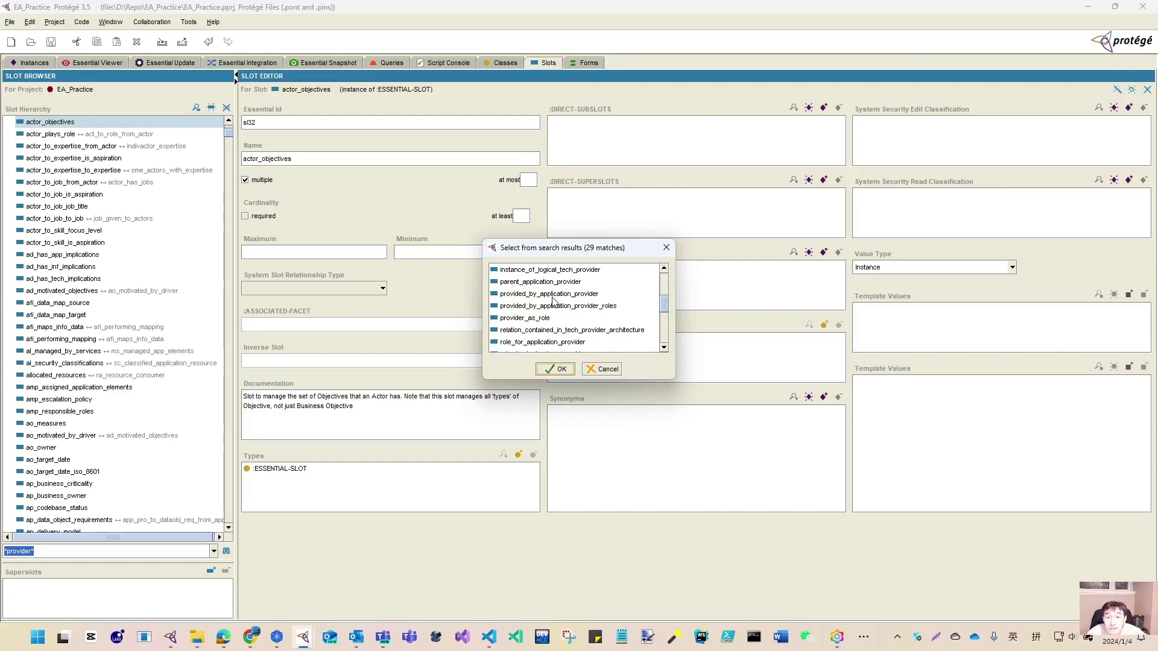
scroll(559, 298, "down", 6)
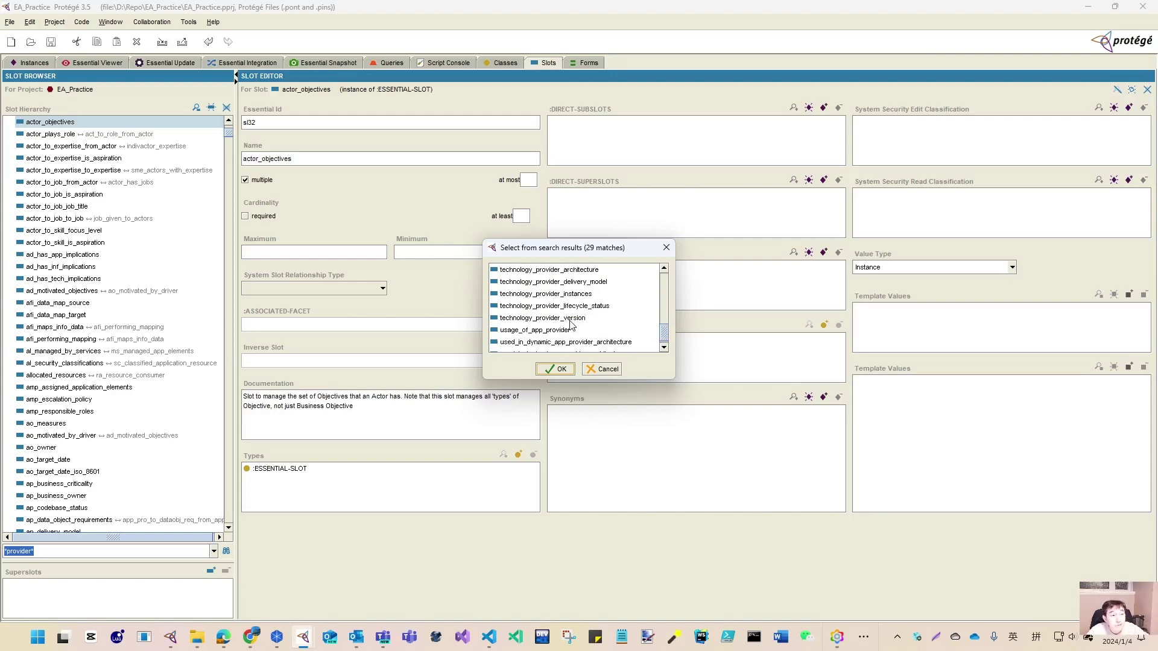
double_click(540, 319)
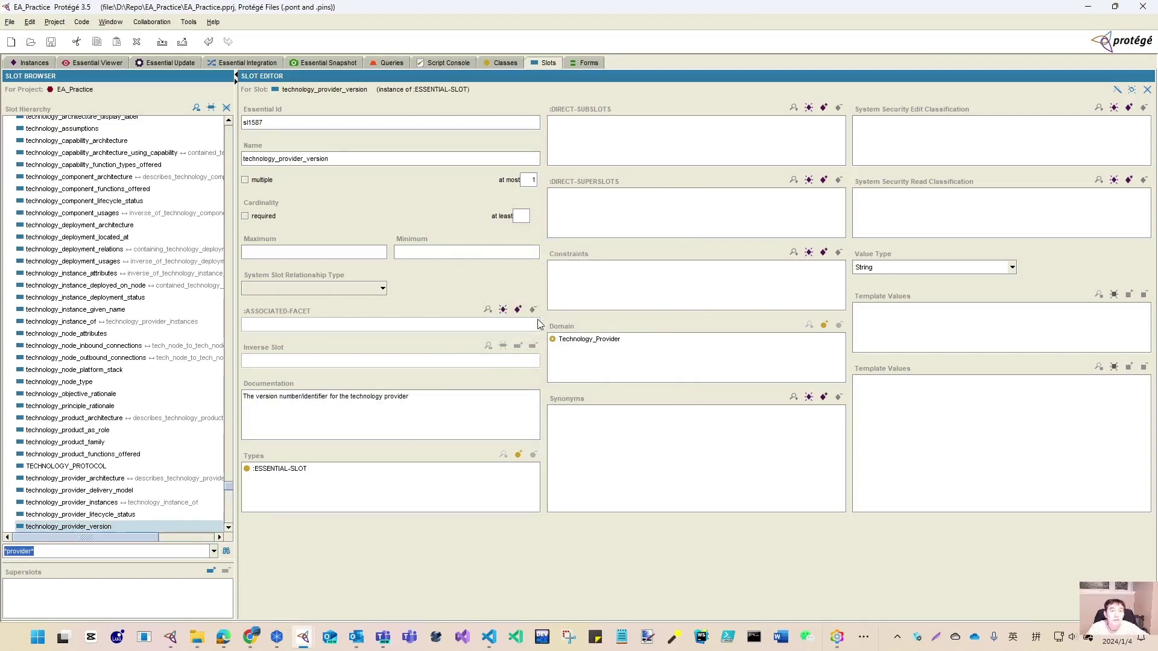
Place the browser's Meta Model diagram and the Protégé window side by side, and show Protégé's Business_Capability instances.
left_click(1114, 7)
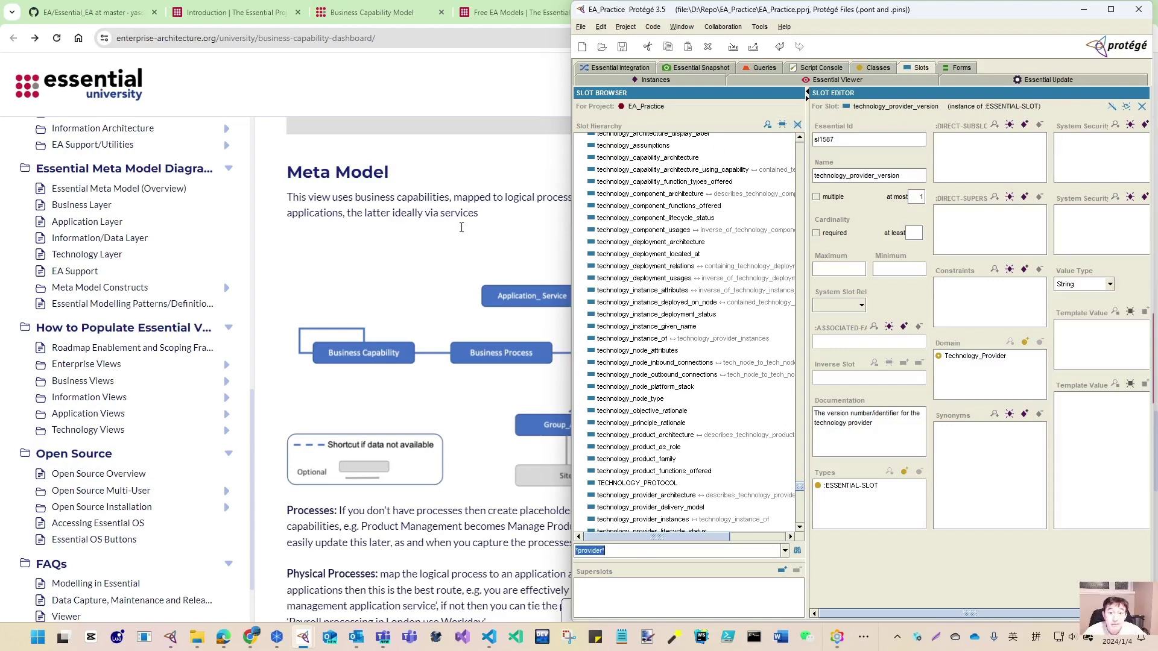
left_click(416, 295)
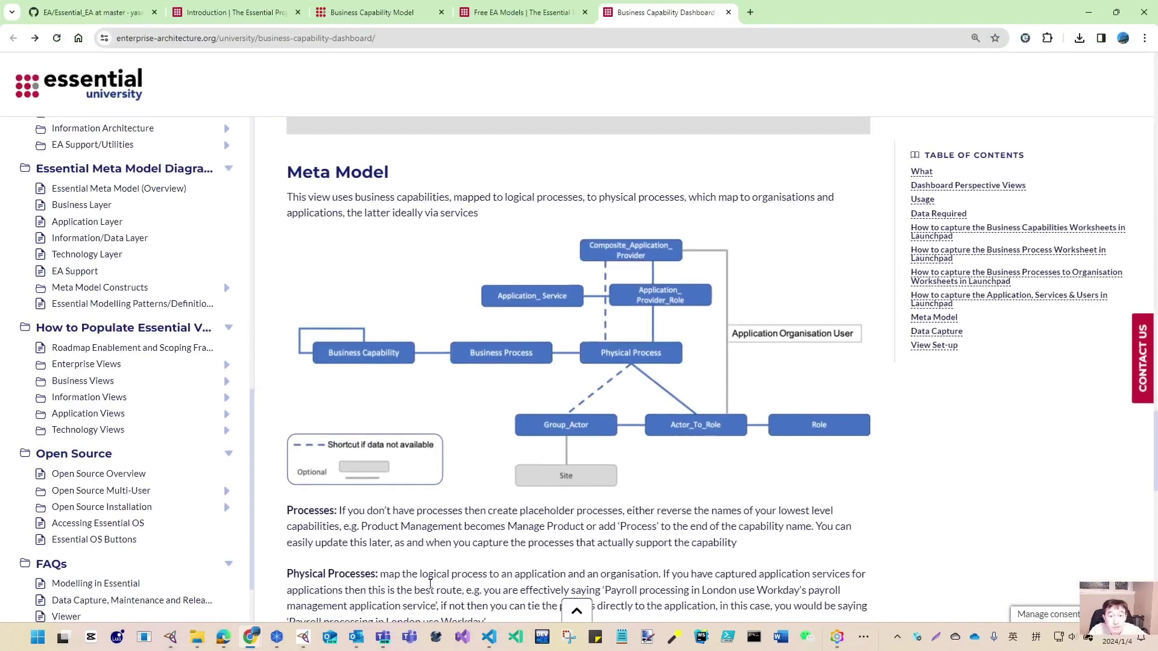
left_click(1117, 14)
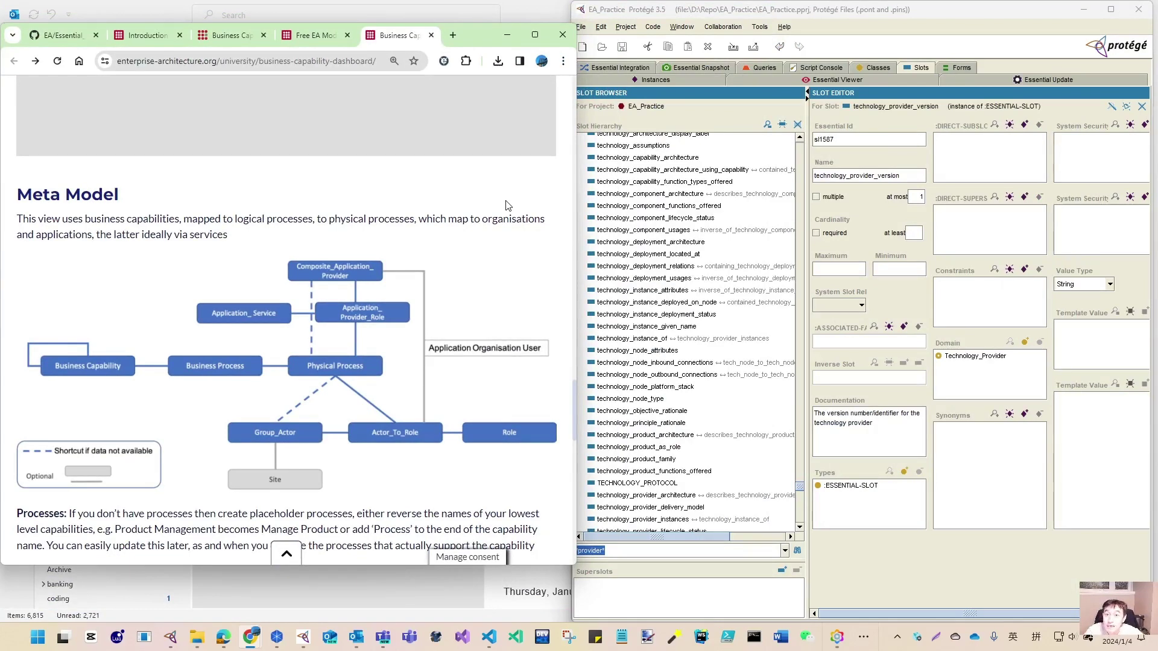
left_click(654, 83)
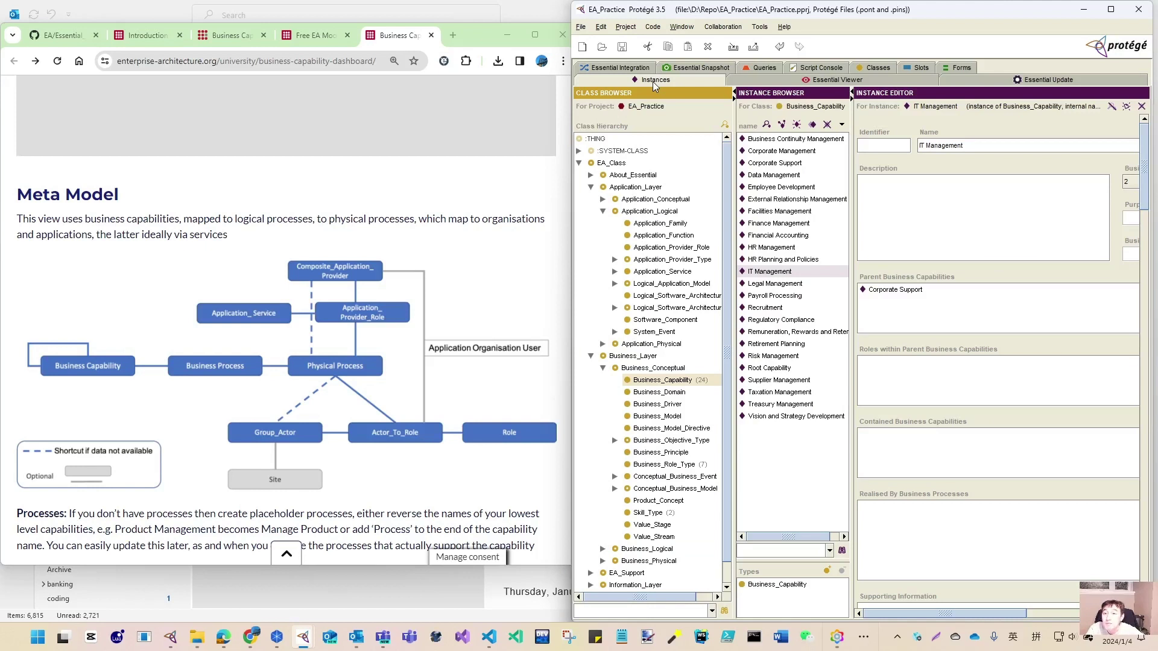
Return to the Root Capability dashboard in a maximized browser, and inspect Risk Management's available views and Business Continuity Management's details.
left_click(241, 37)
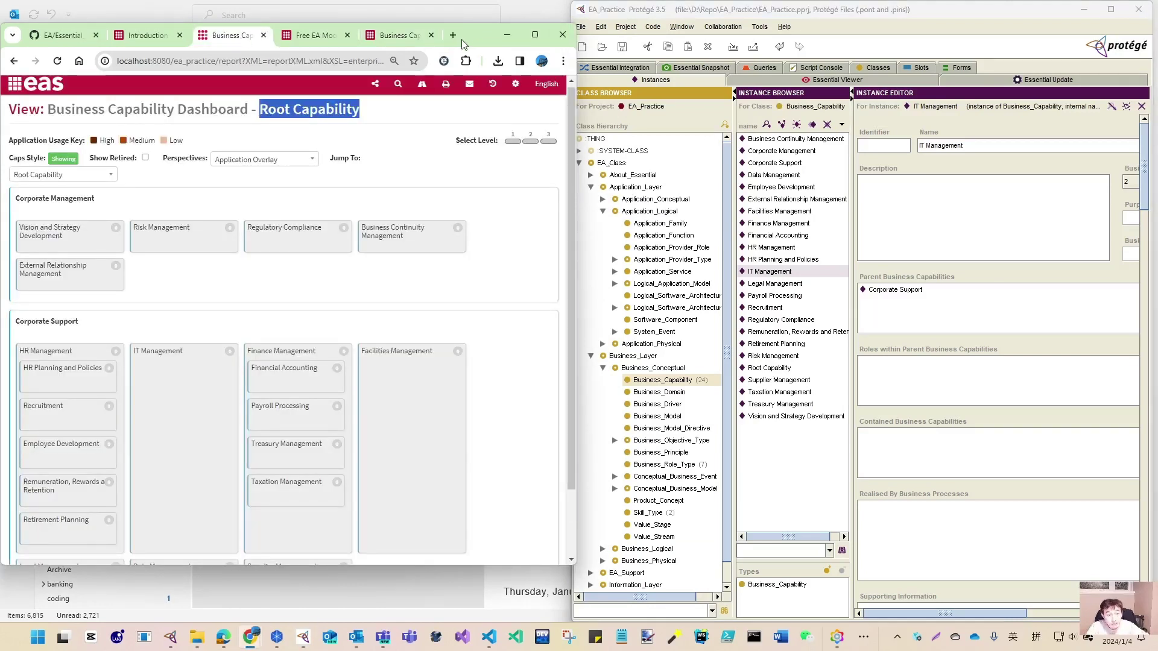
left_click(534, 35)
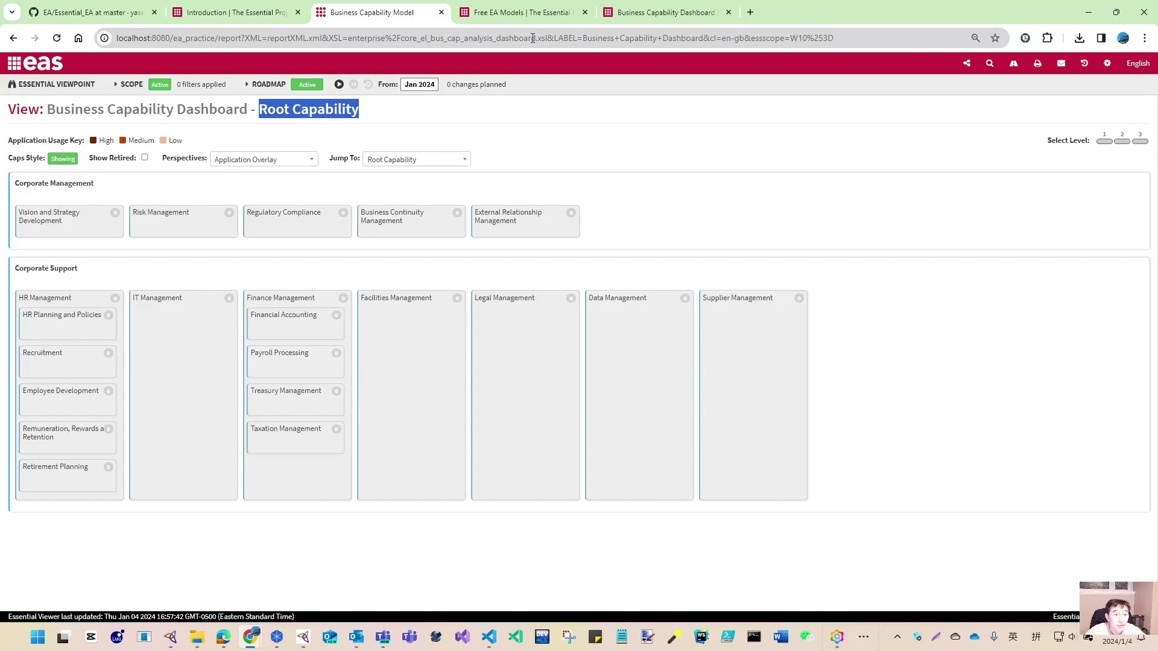
left_click(163, 215)
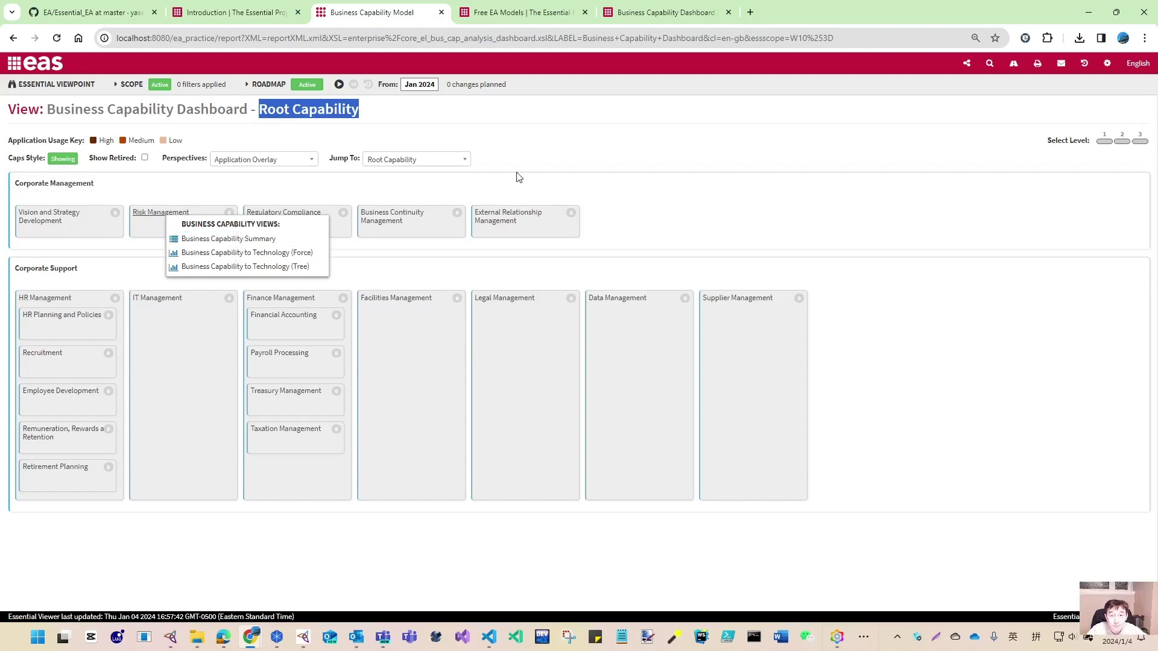
left_click(458, 215)
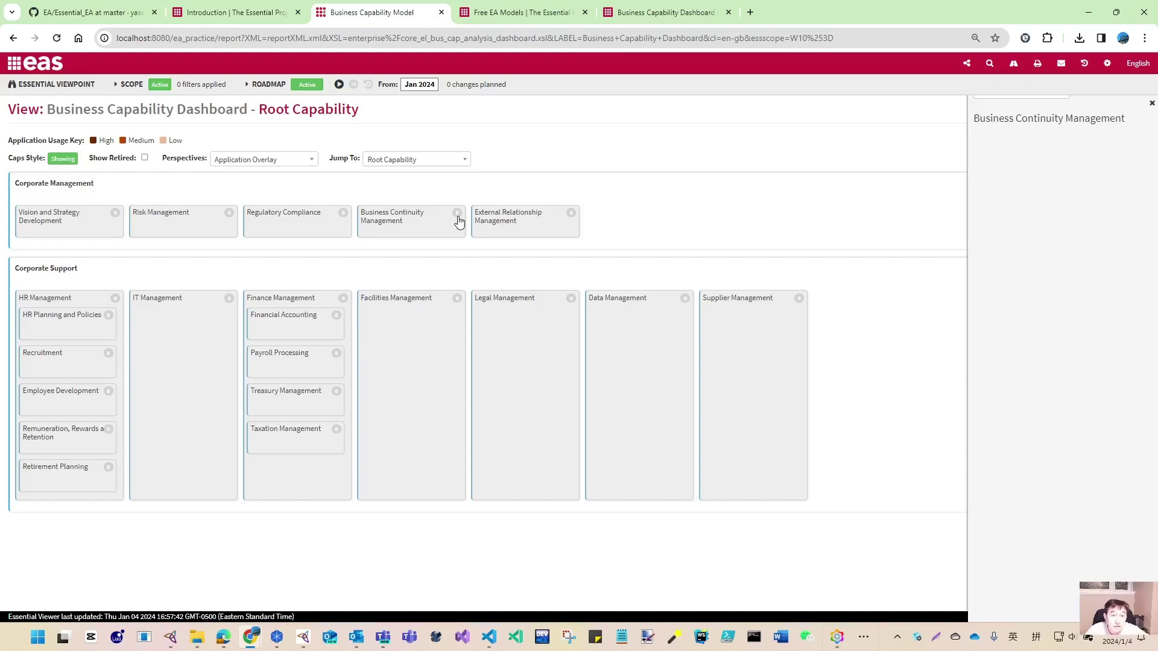
Check the dashboard's perspective options, keep Application Overlay, and make the dashboard jump to Taxation Management.
left_click(275, 164)
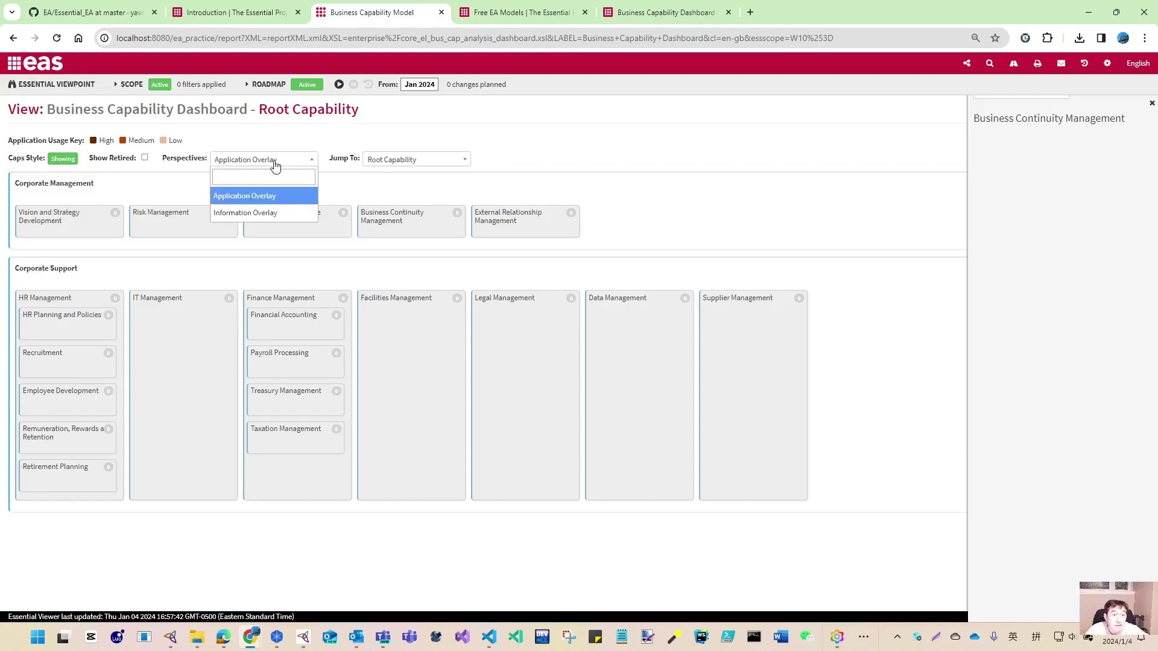
left_click(361, 187)
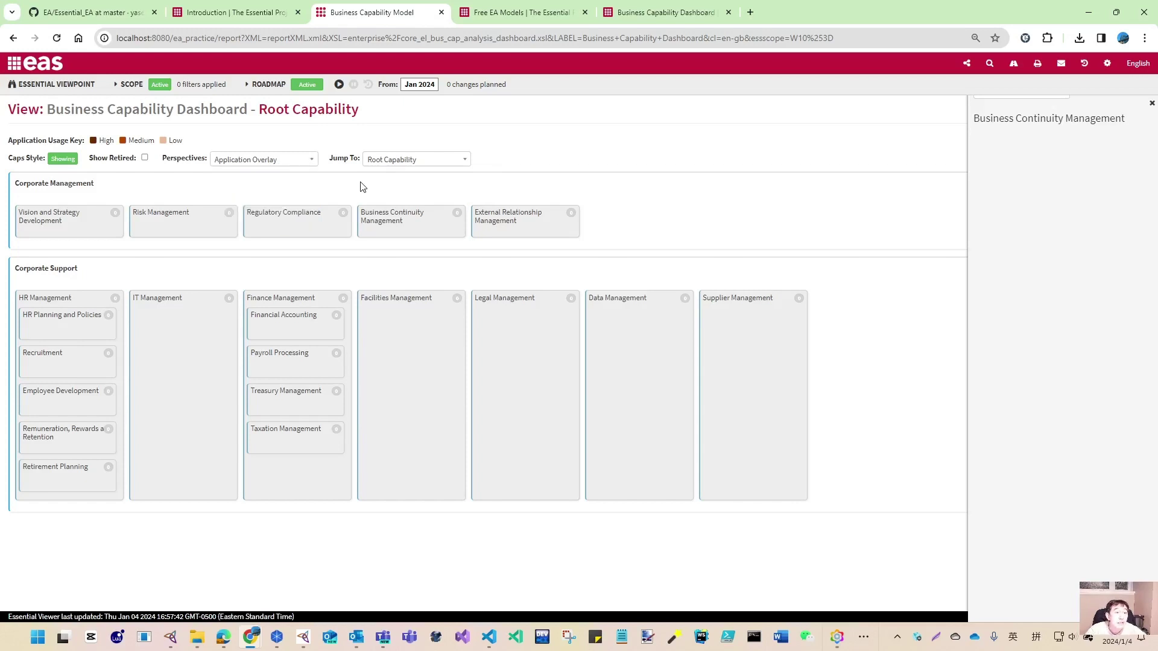
left_click(433, 161)
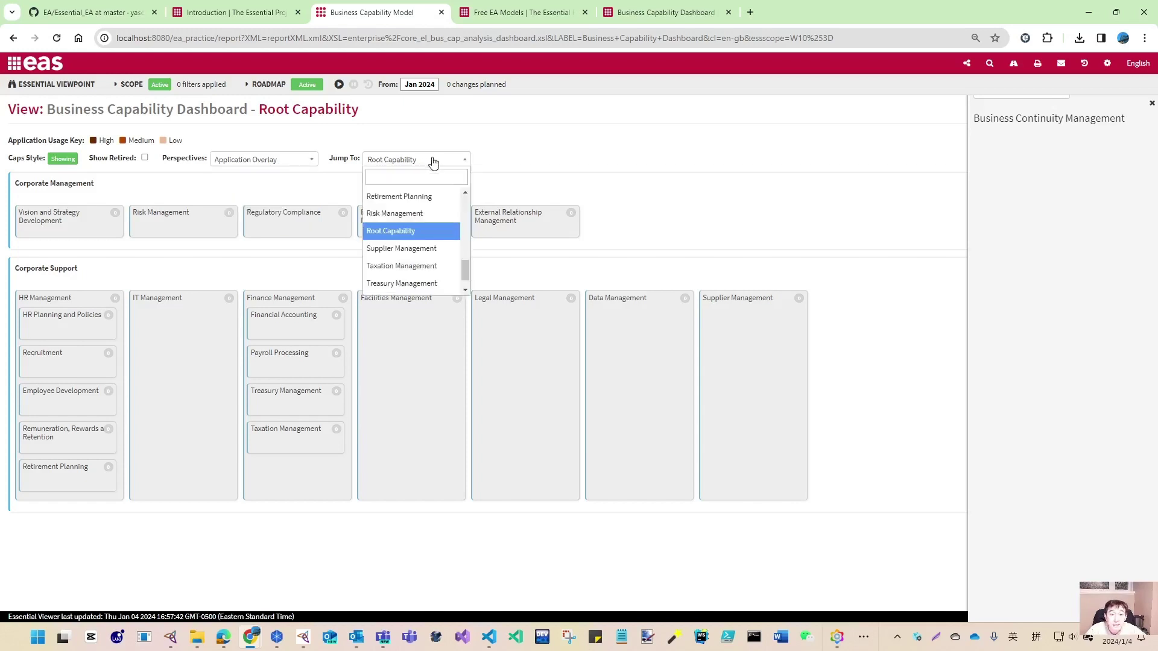
left_click(386, 274)
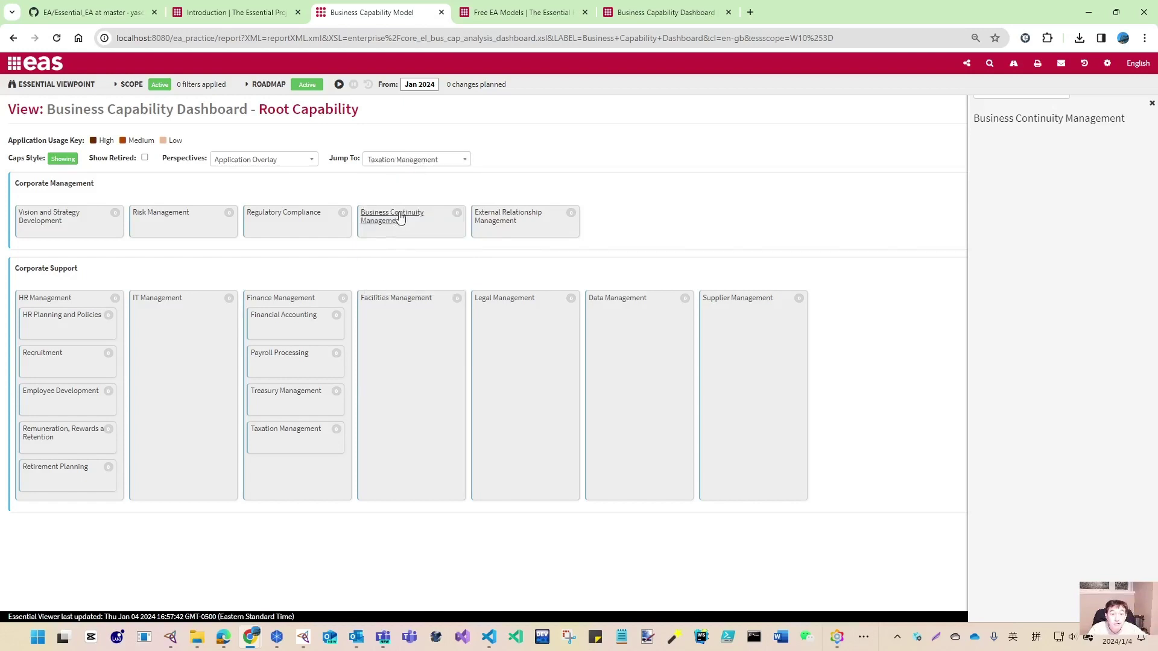
Make the dashboard jump to Risk Management and enlarge the page to 175%.
left_click(402, 164)
left_click(395, 190)
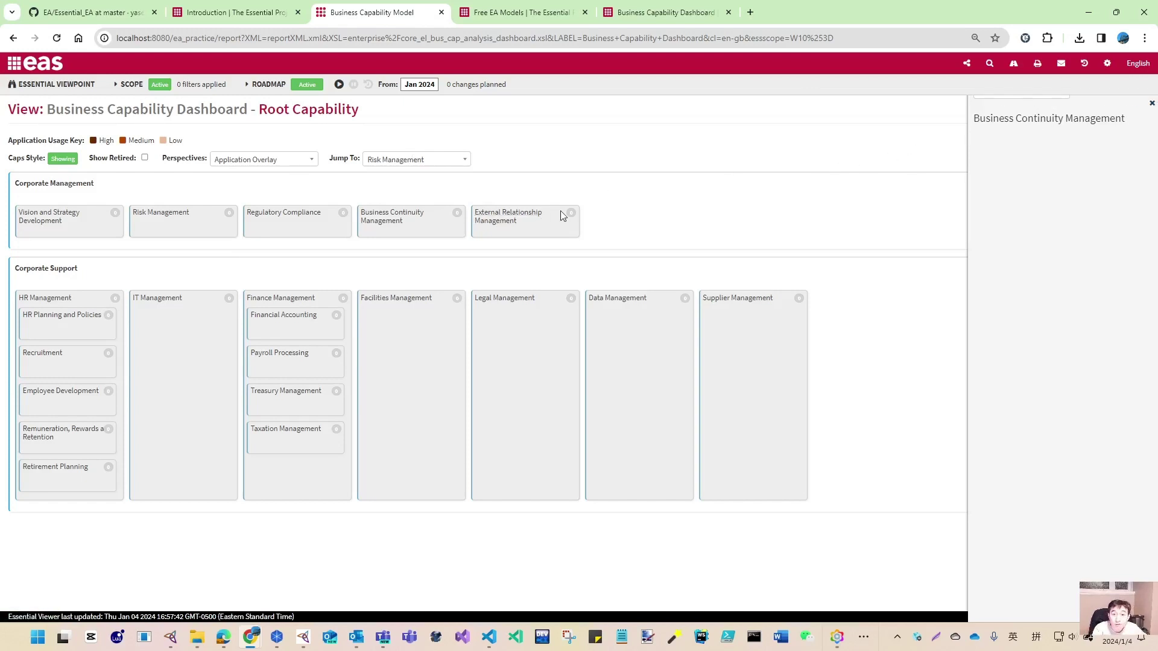
key("ctrl+plus")
key("ctrl+plus")
key("ctrl+plus")
key("ctrl+plus")
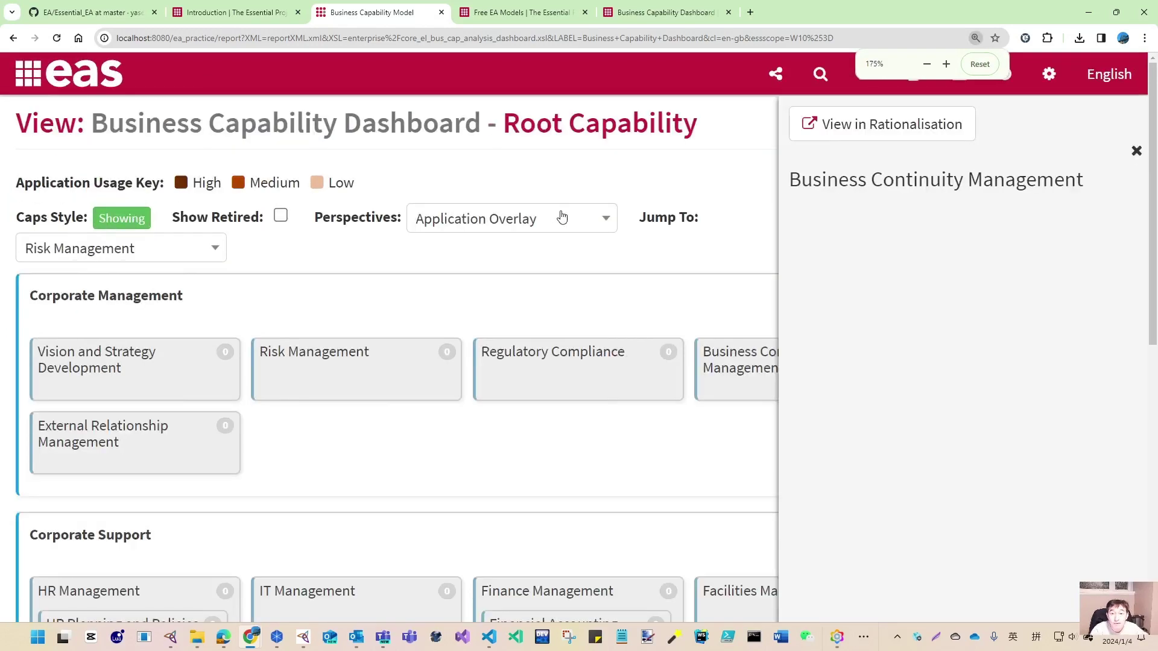
Check the dashboard's perspective options, keep Application Overlay, and close the Business Continuity Management details.
left_click(608, 225)
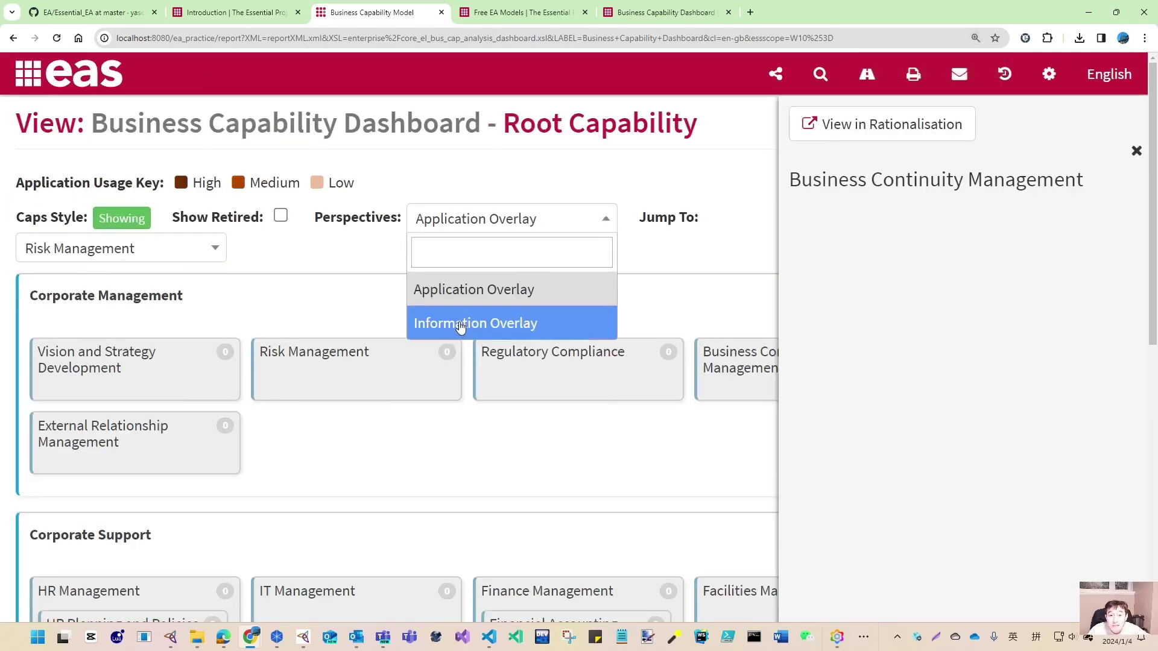
left_click(445, 354)
left_click(444, 354)
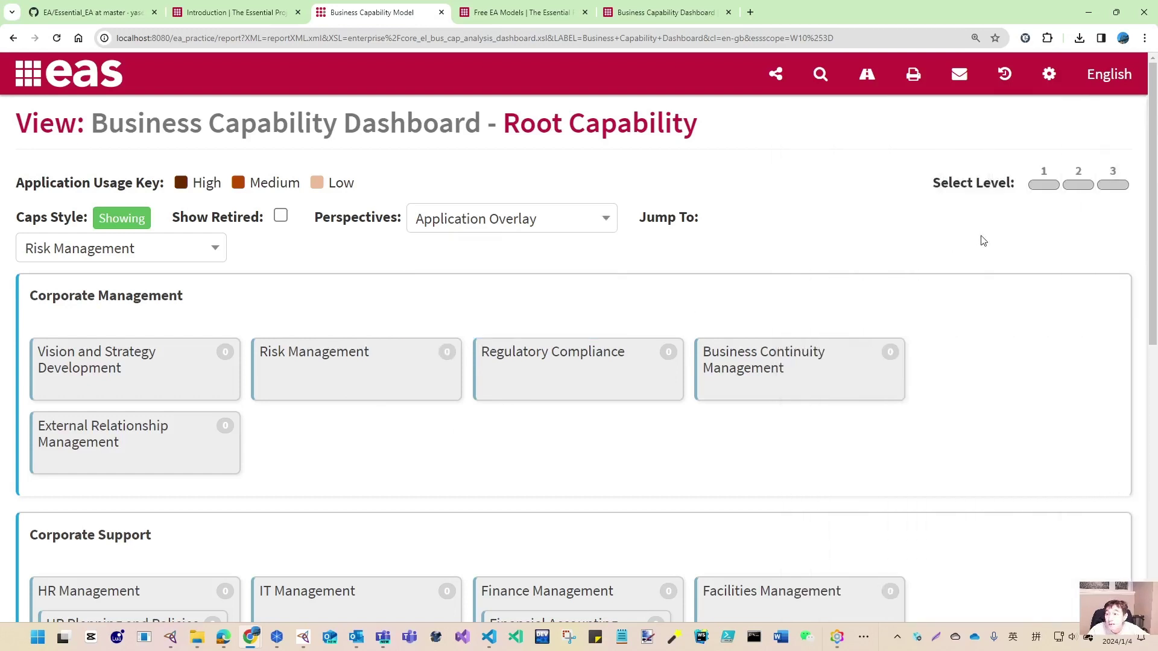
Make the dashboard jump to Treasury Management and look over the Corporate Management and Corporate Support capabilities.
left_click(221, 256)
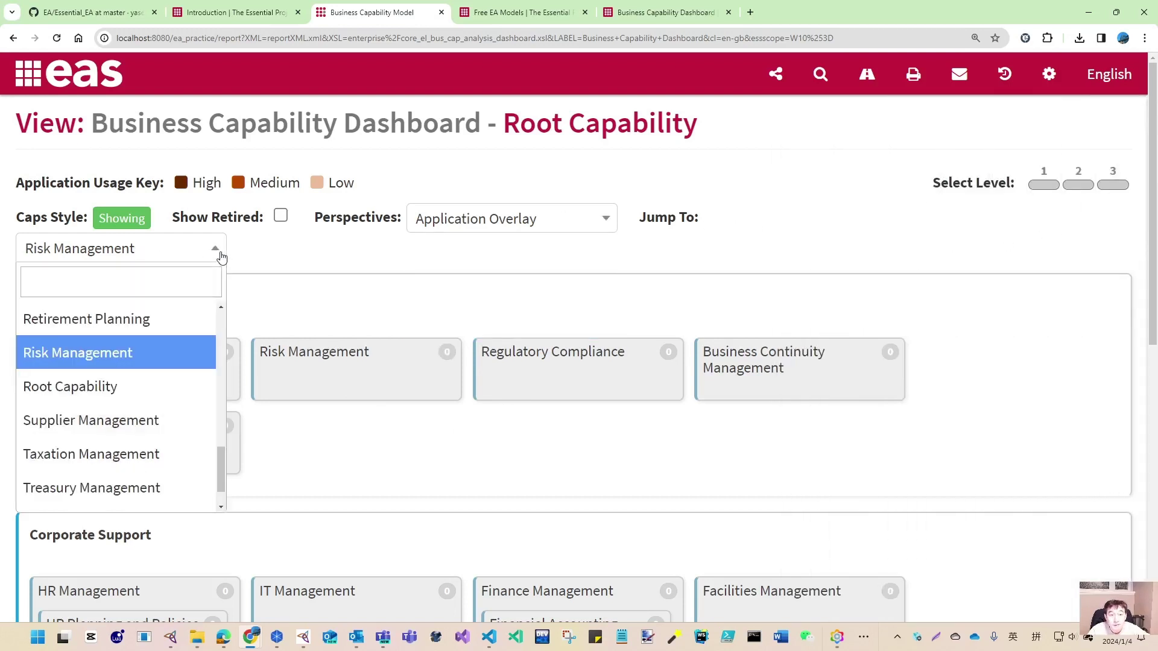
left_click(124, 487)
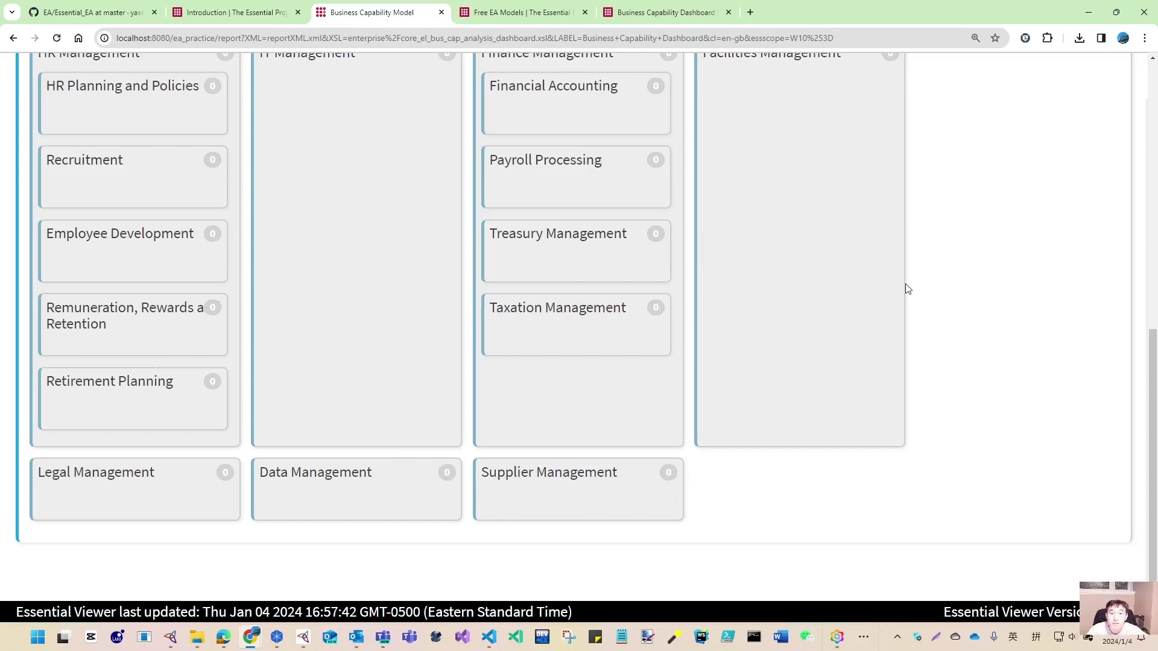
scroll(864, 310, "up", 9)
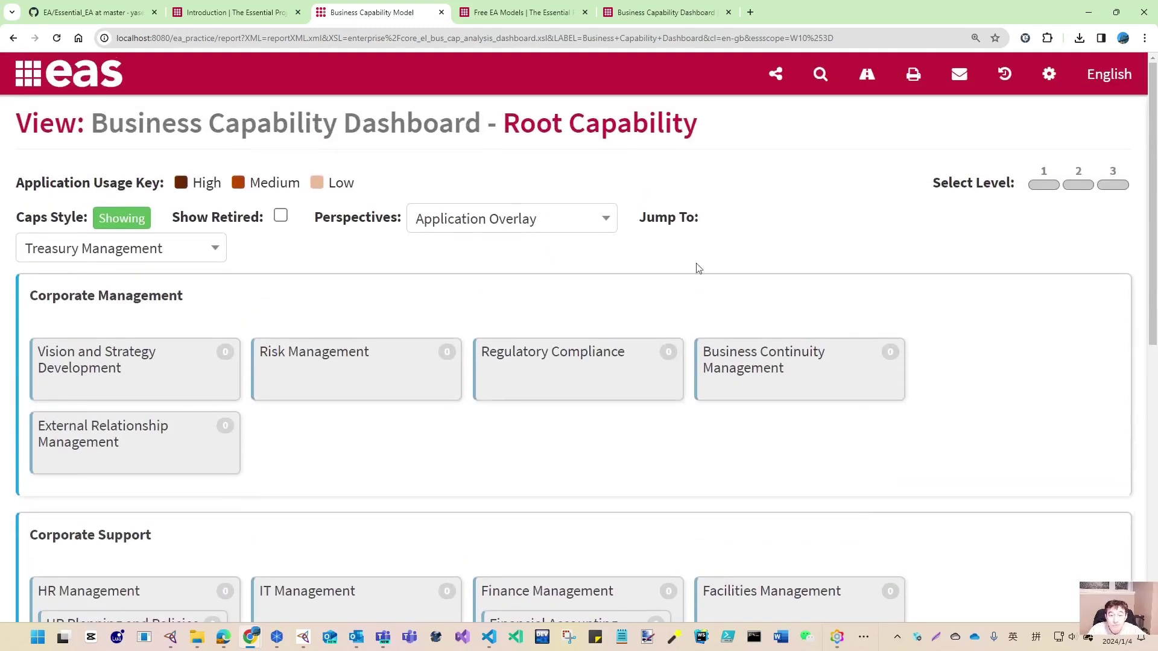
scroll(400, 465, "down", 3)
scroll(183, 505, "up", 3)
scroll(181, 507, "down", 3)
scroll(266, 486, "up", 3)
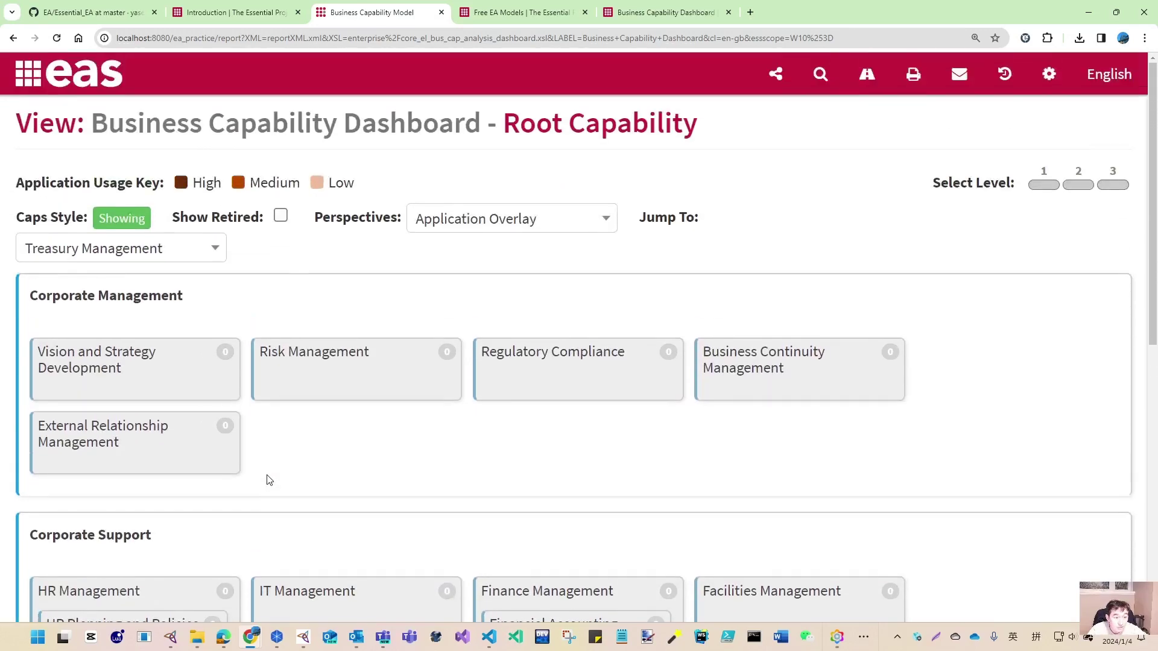
Make the dashboard jump to Recruitment and reset the page to its default zoom.
left_click(216, 248)
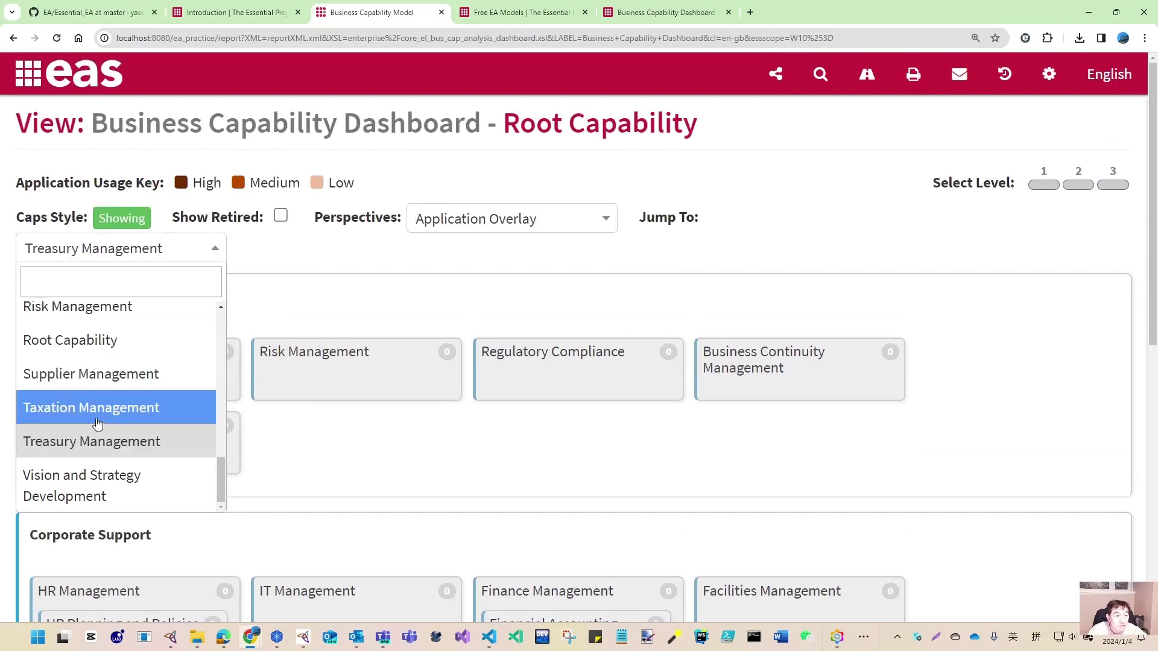
scroll(97, 423, "up", 1)
scroll(61, 350, "up", 3)
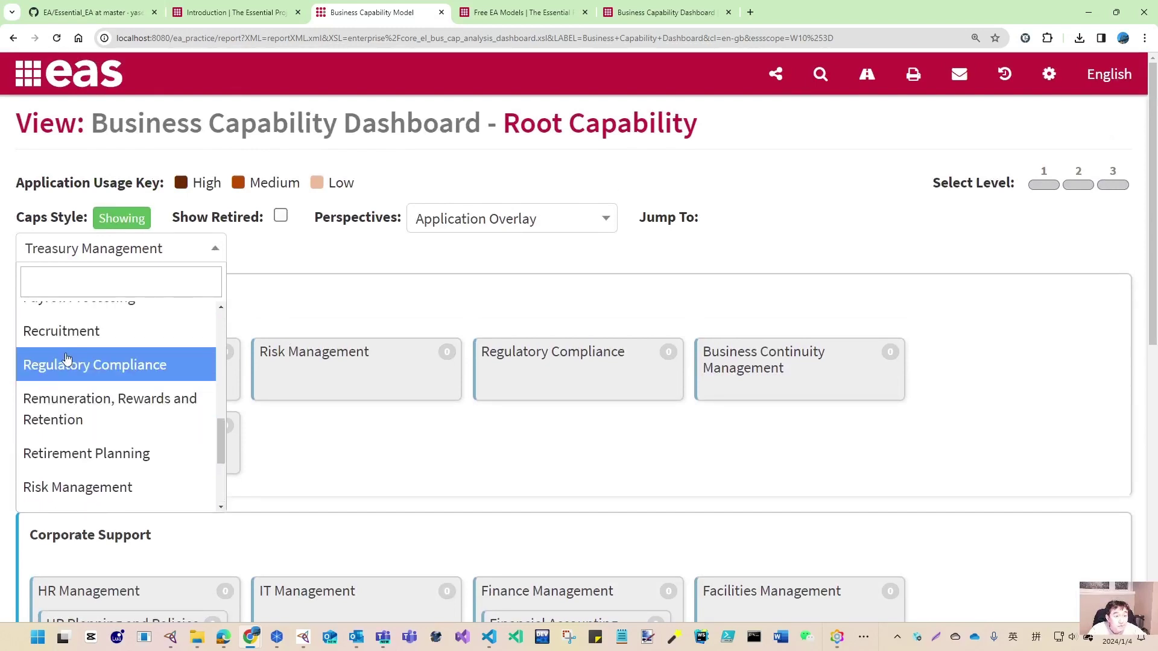
left_click(60, 323)
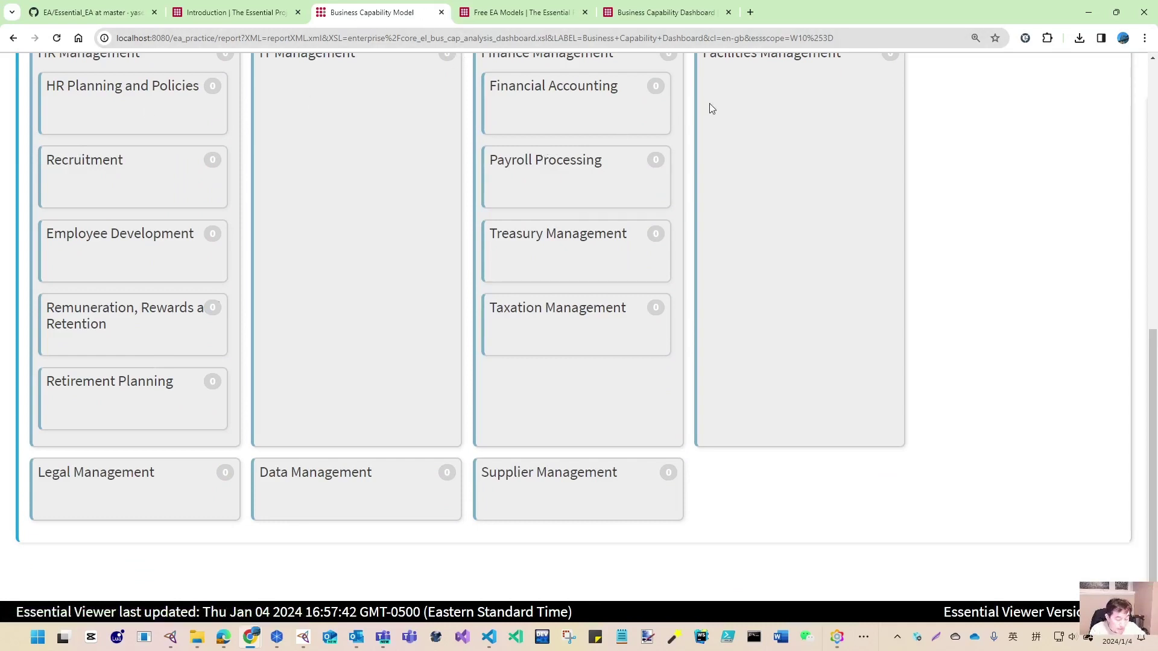
key("ctrl+0")
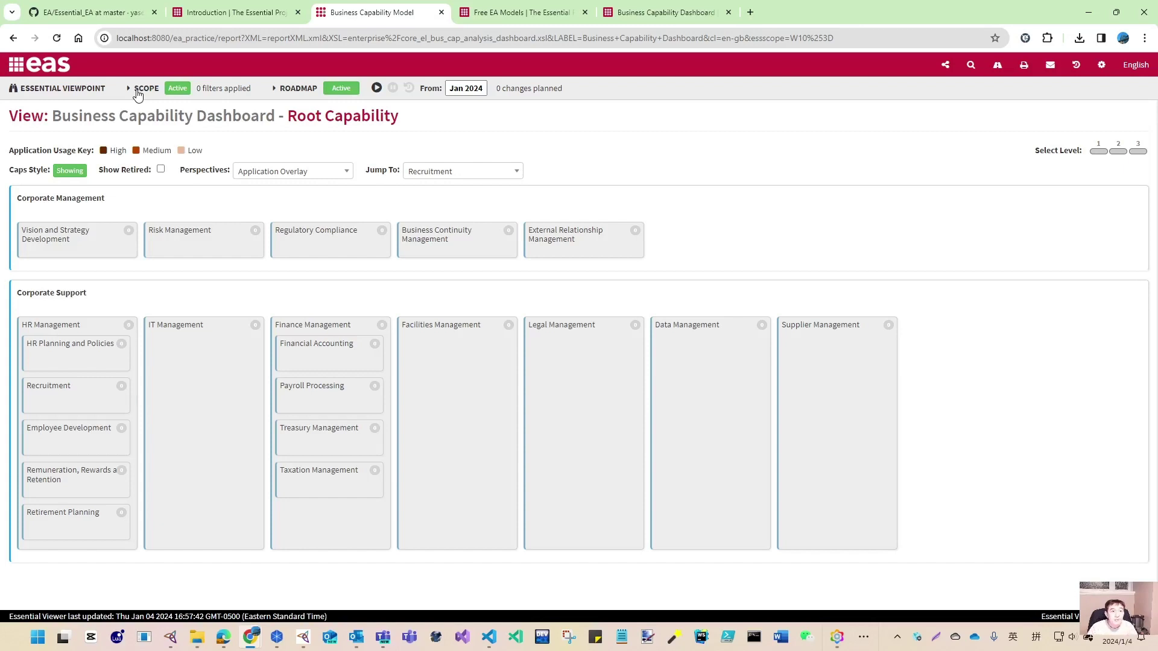
Switch to the GitHub page of the Essential_EA folder and show its file list above the README.
left_click(95, 17)
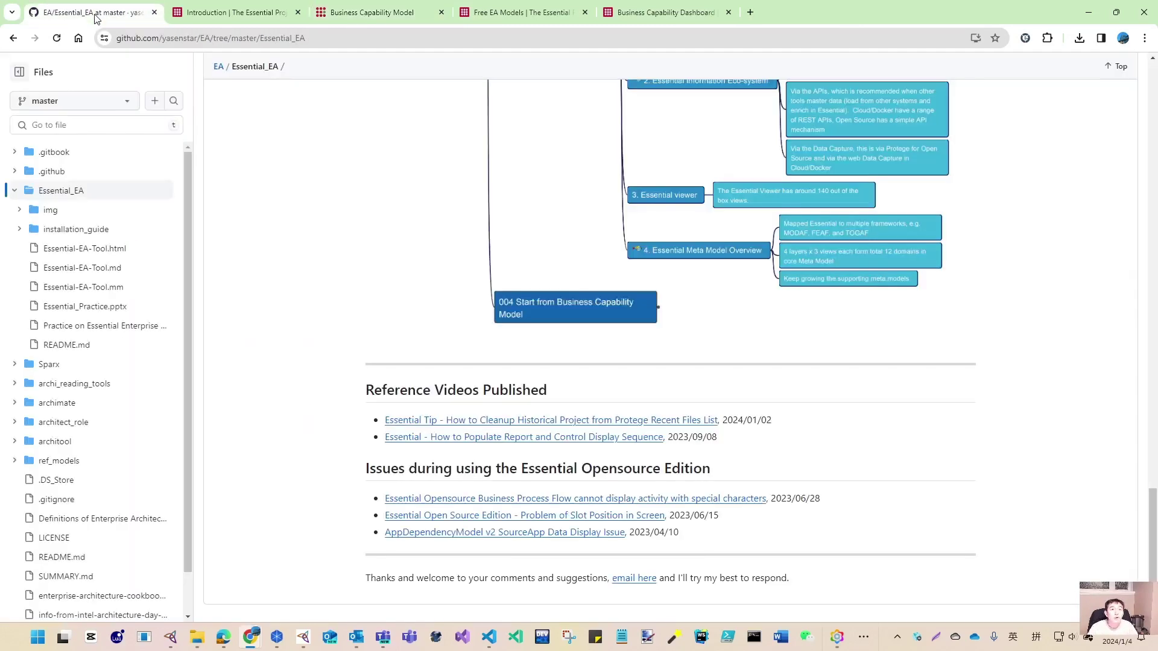
scroll(353, 332, "up", 20)
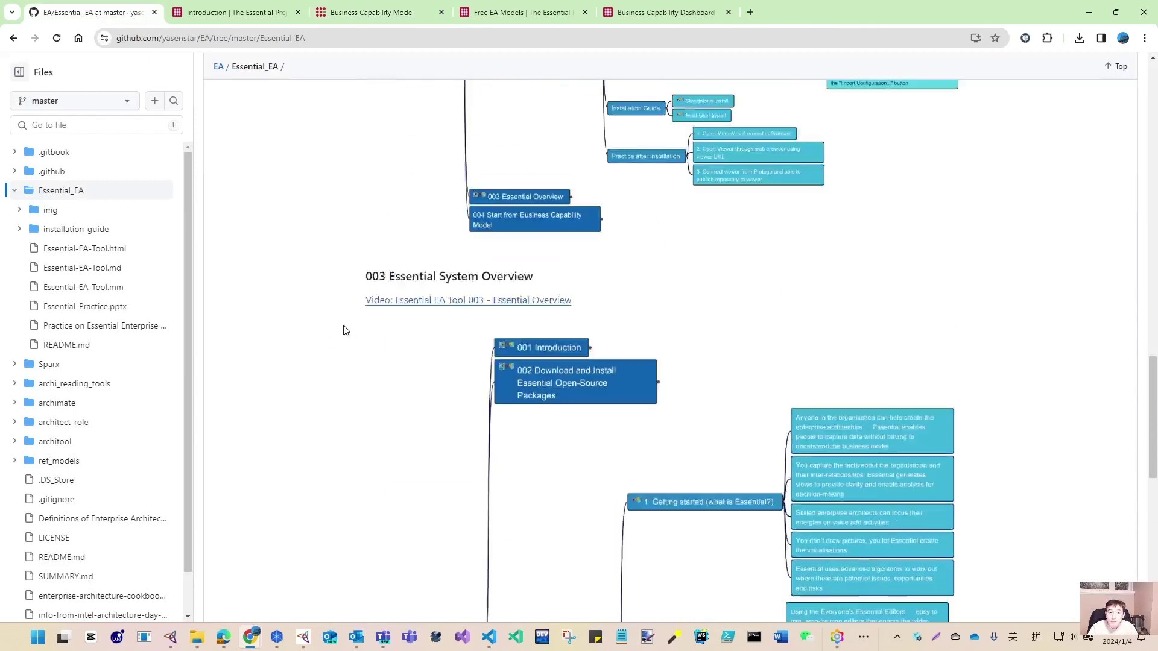
scroll(355, 335, "up", 8)
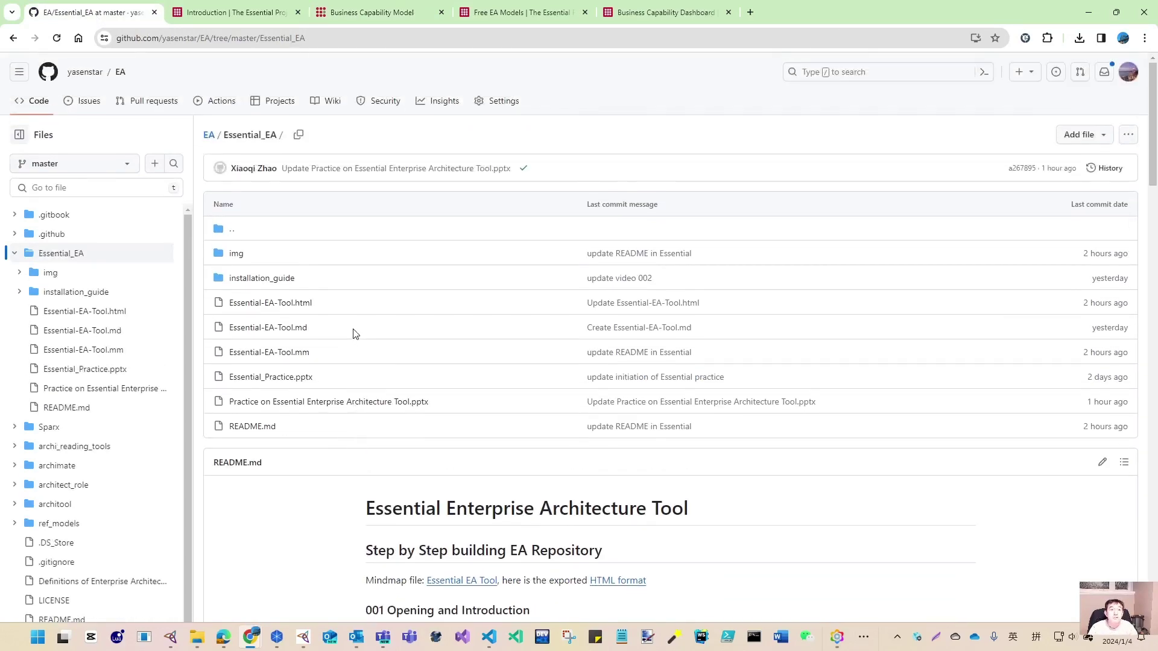